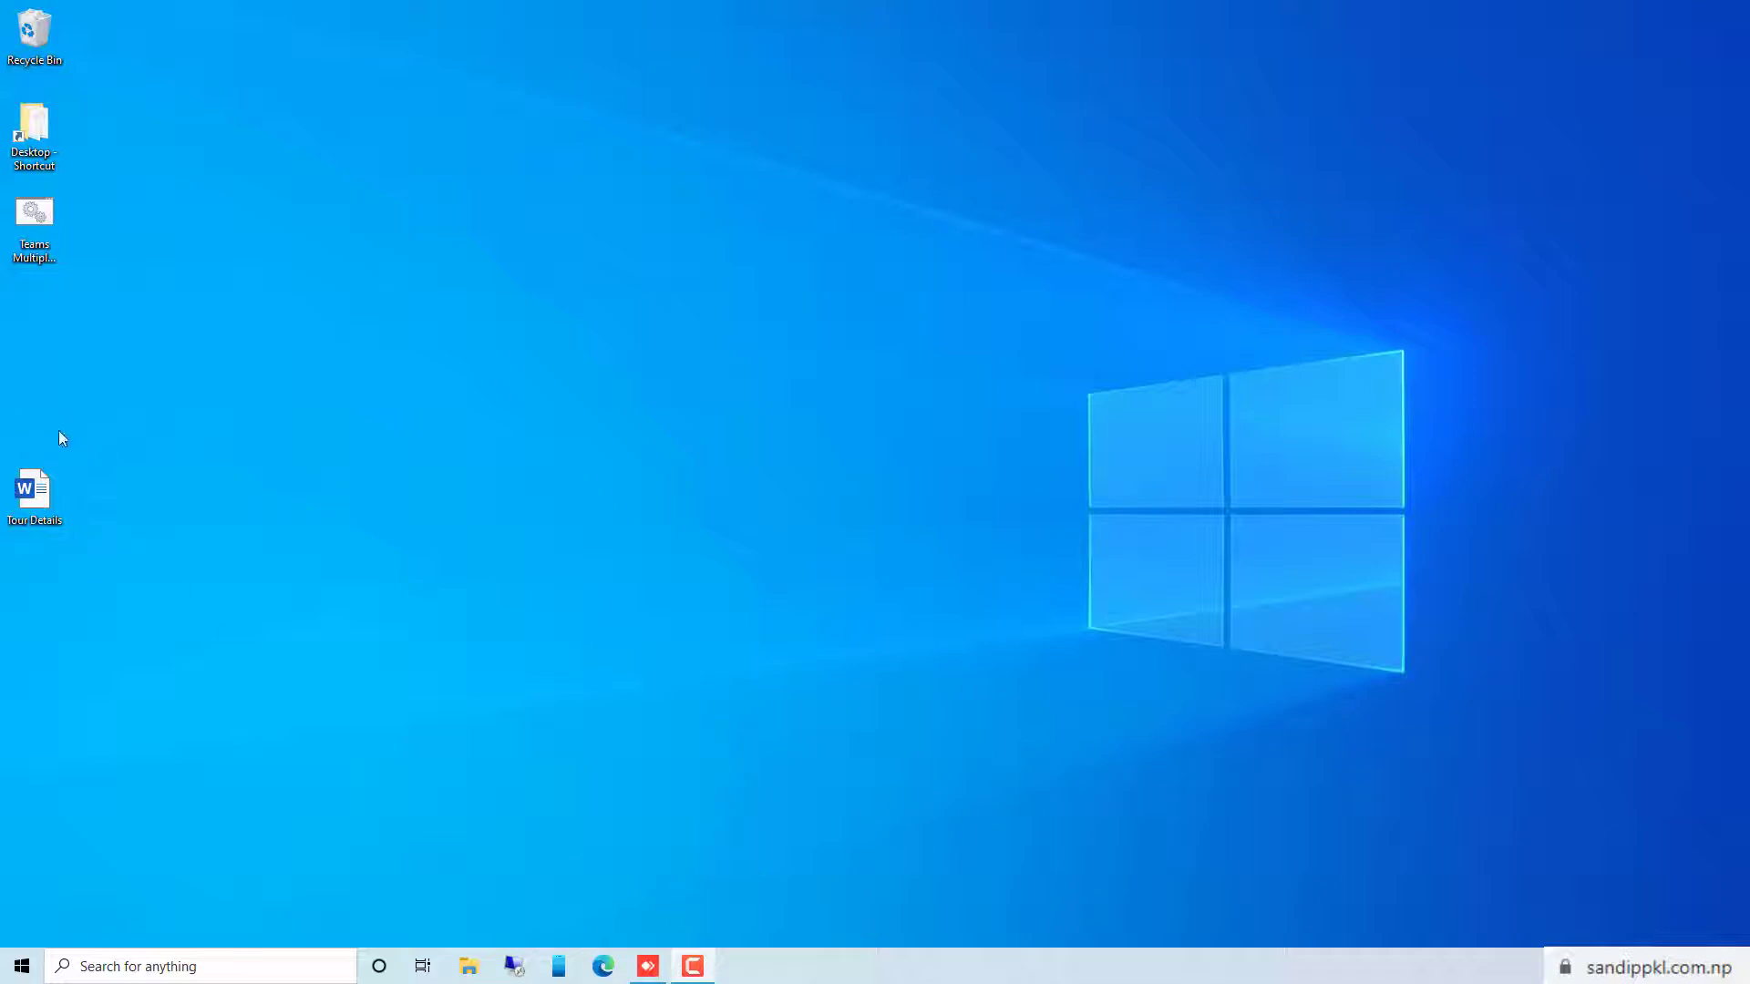
# Open the Tour Details document from the desktop and look through its contents
pyautogui.doubleClick(34, 492)
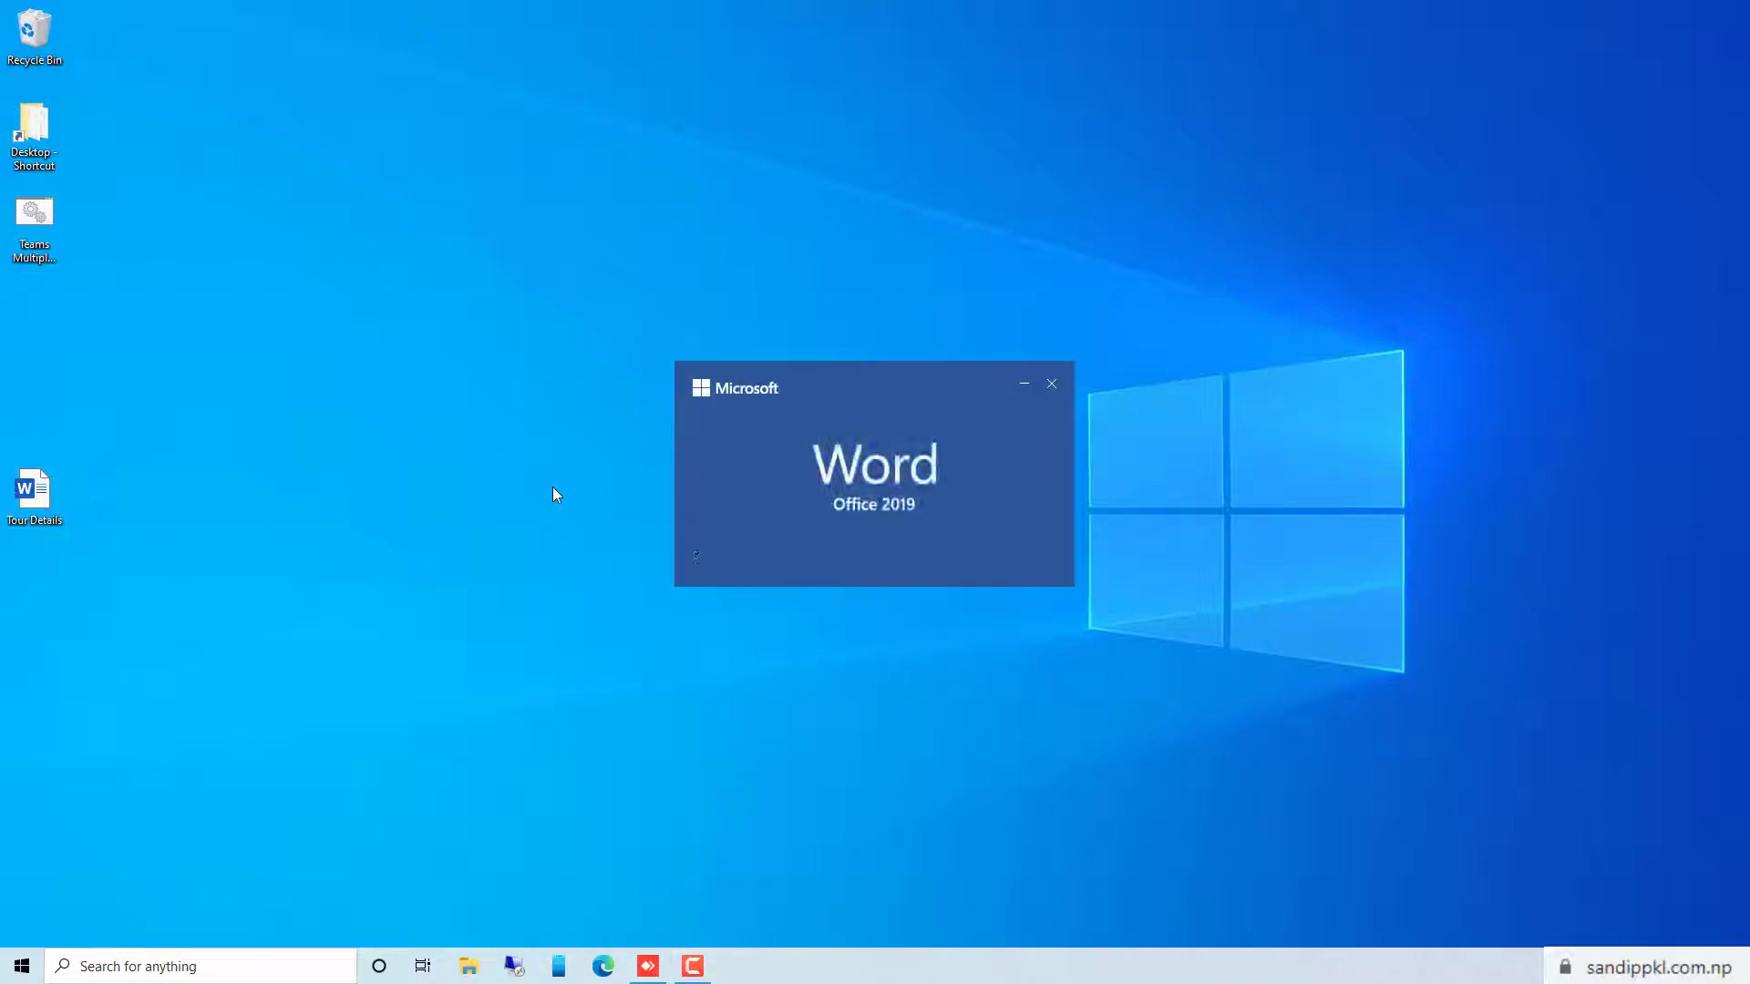
pyautogui.scroll(-15, 828, 511)
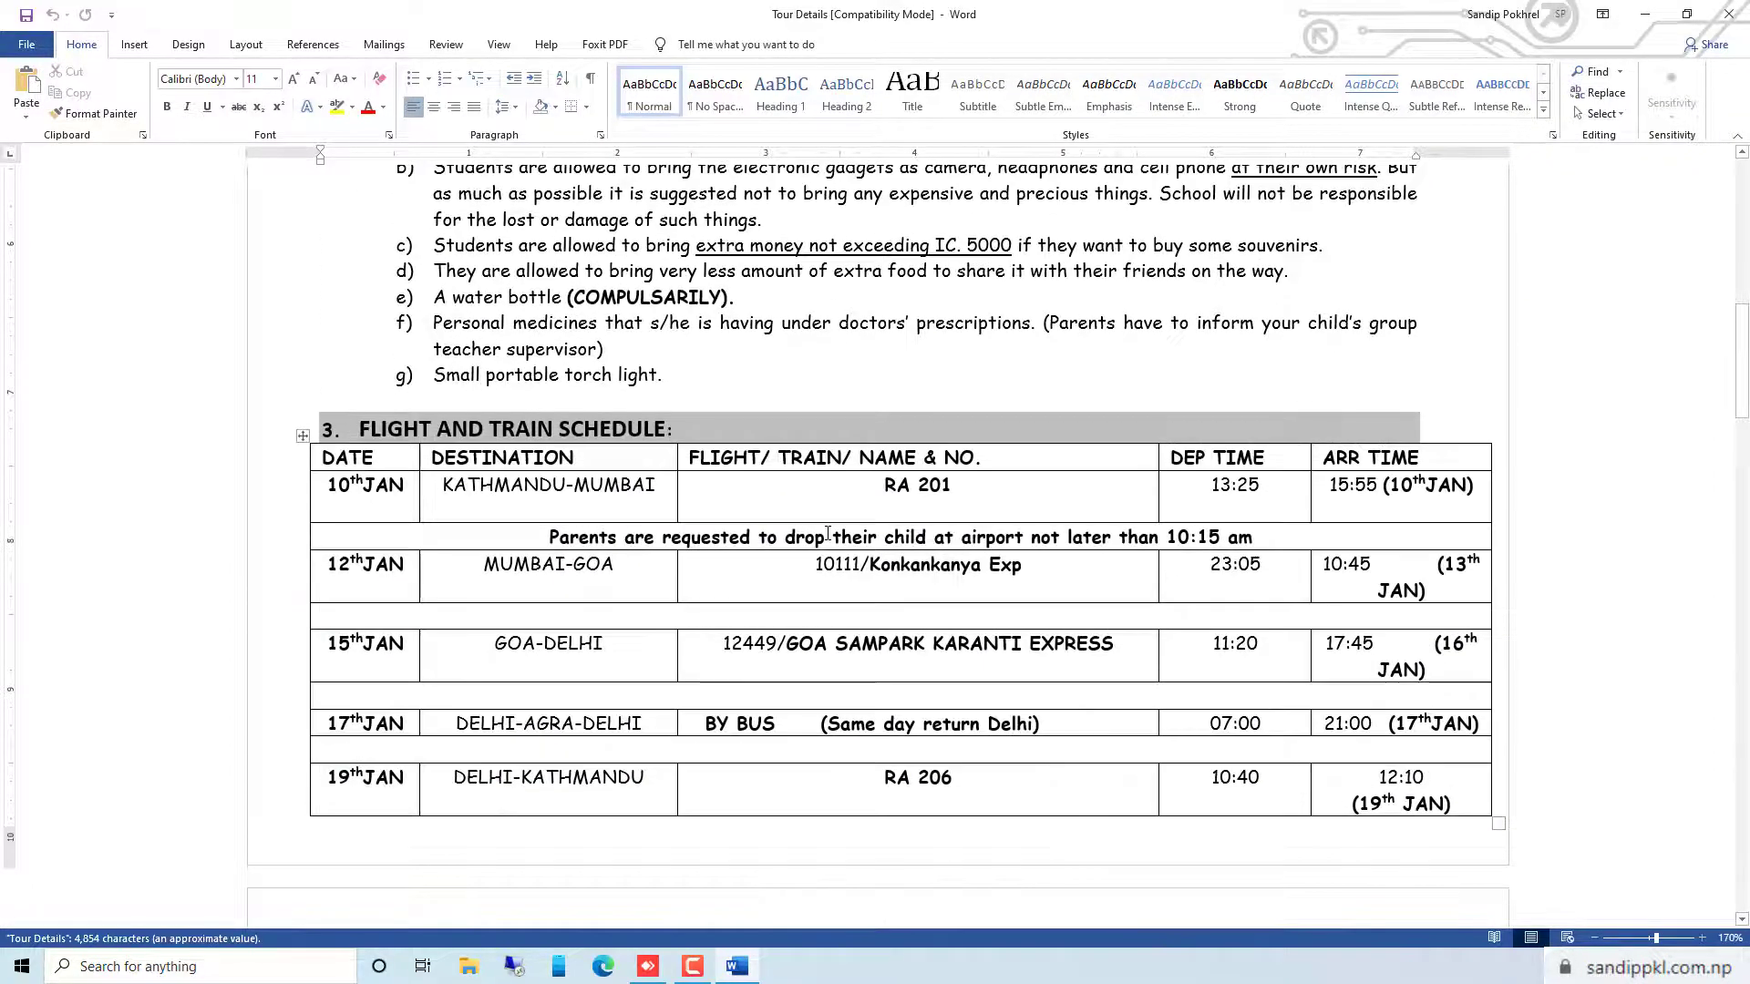
pyautogui.scroll(-10, 828, 534)
pyautogui.scroll(-5, 821, 562)
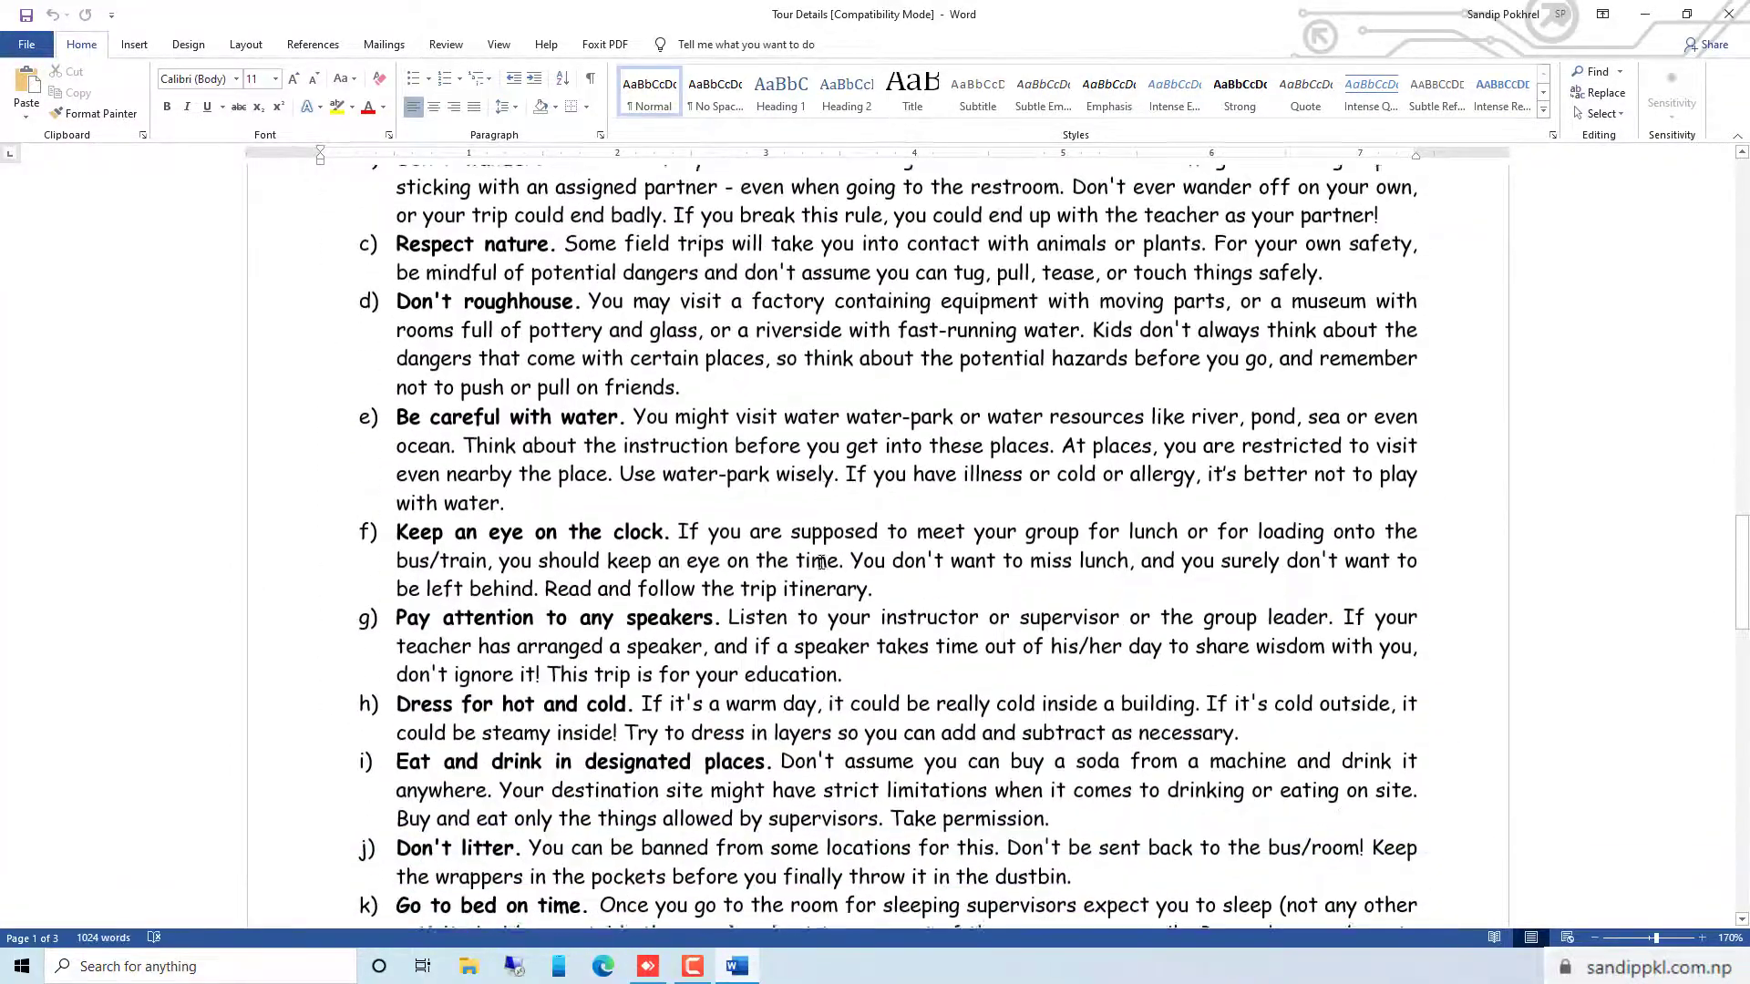
pyautogui.scroll(15, 821, 562)
pyautogui.scroll(10, 821, 563)
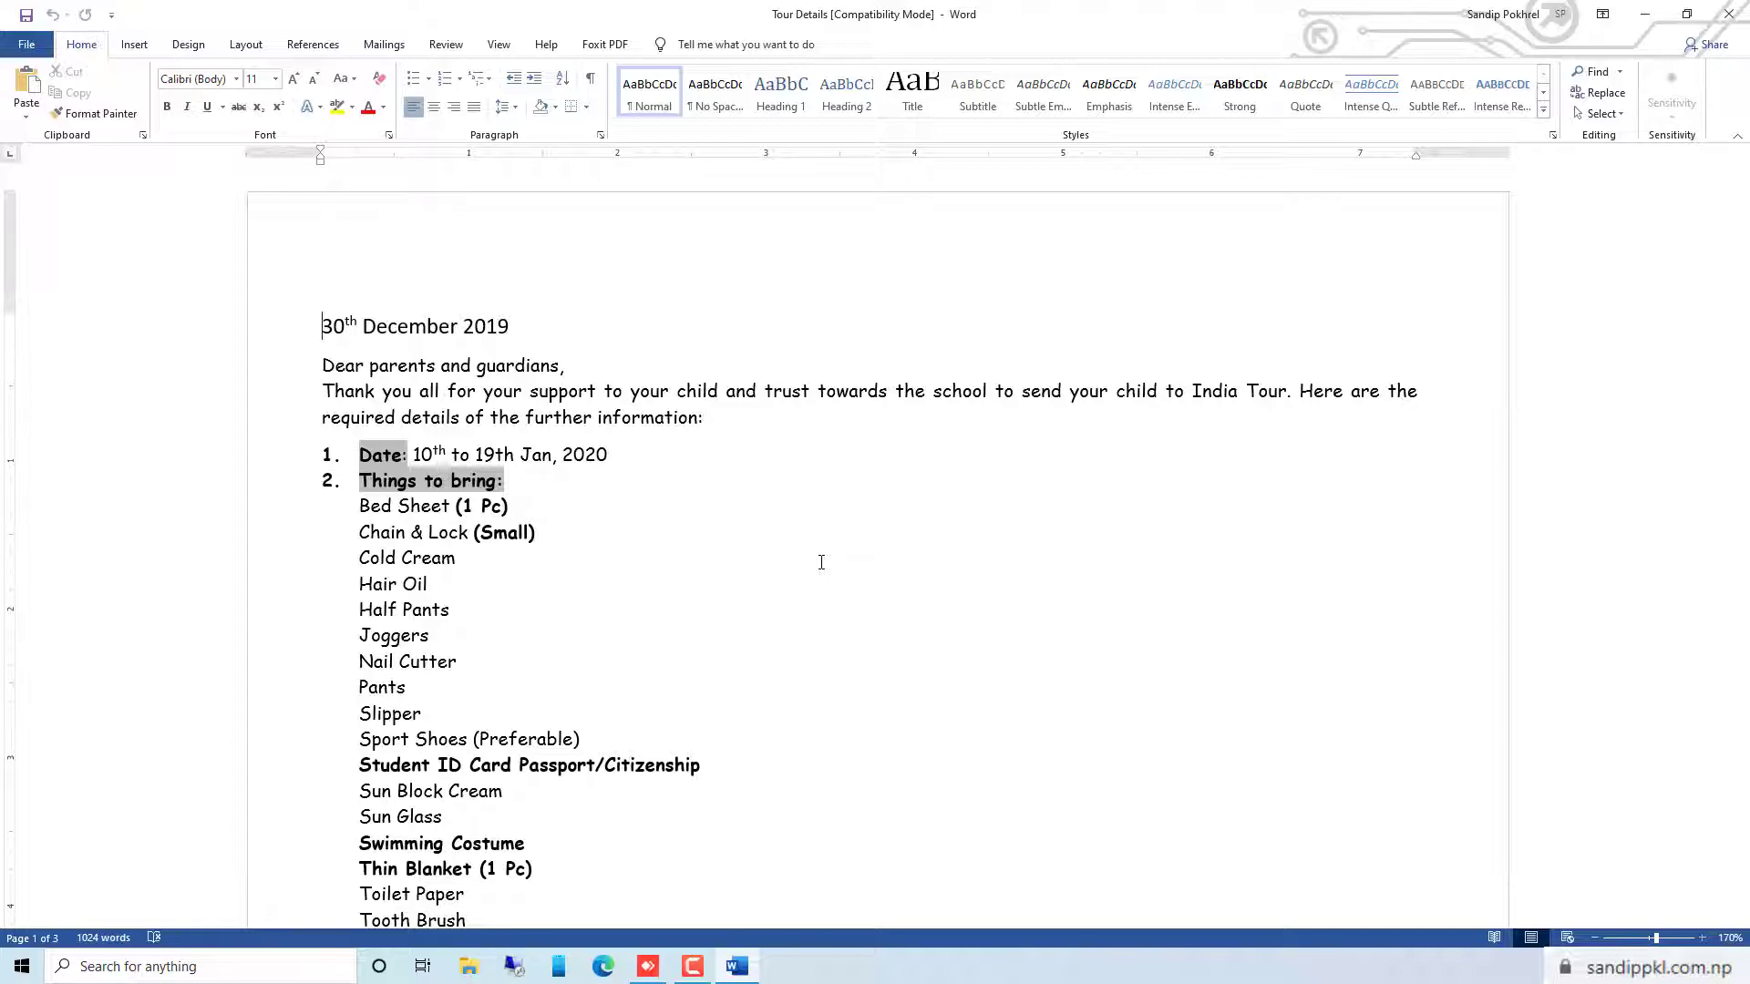
# Sort the items under "Things to bring" by paragraphs as text in ascending order, then reselect part of the list
pyautogui.scroll(-5, 664, 545)
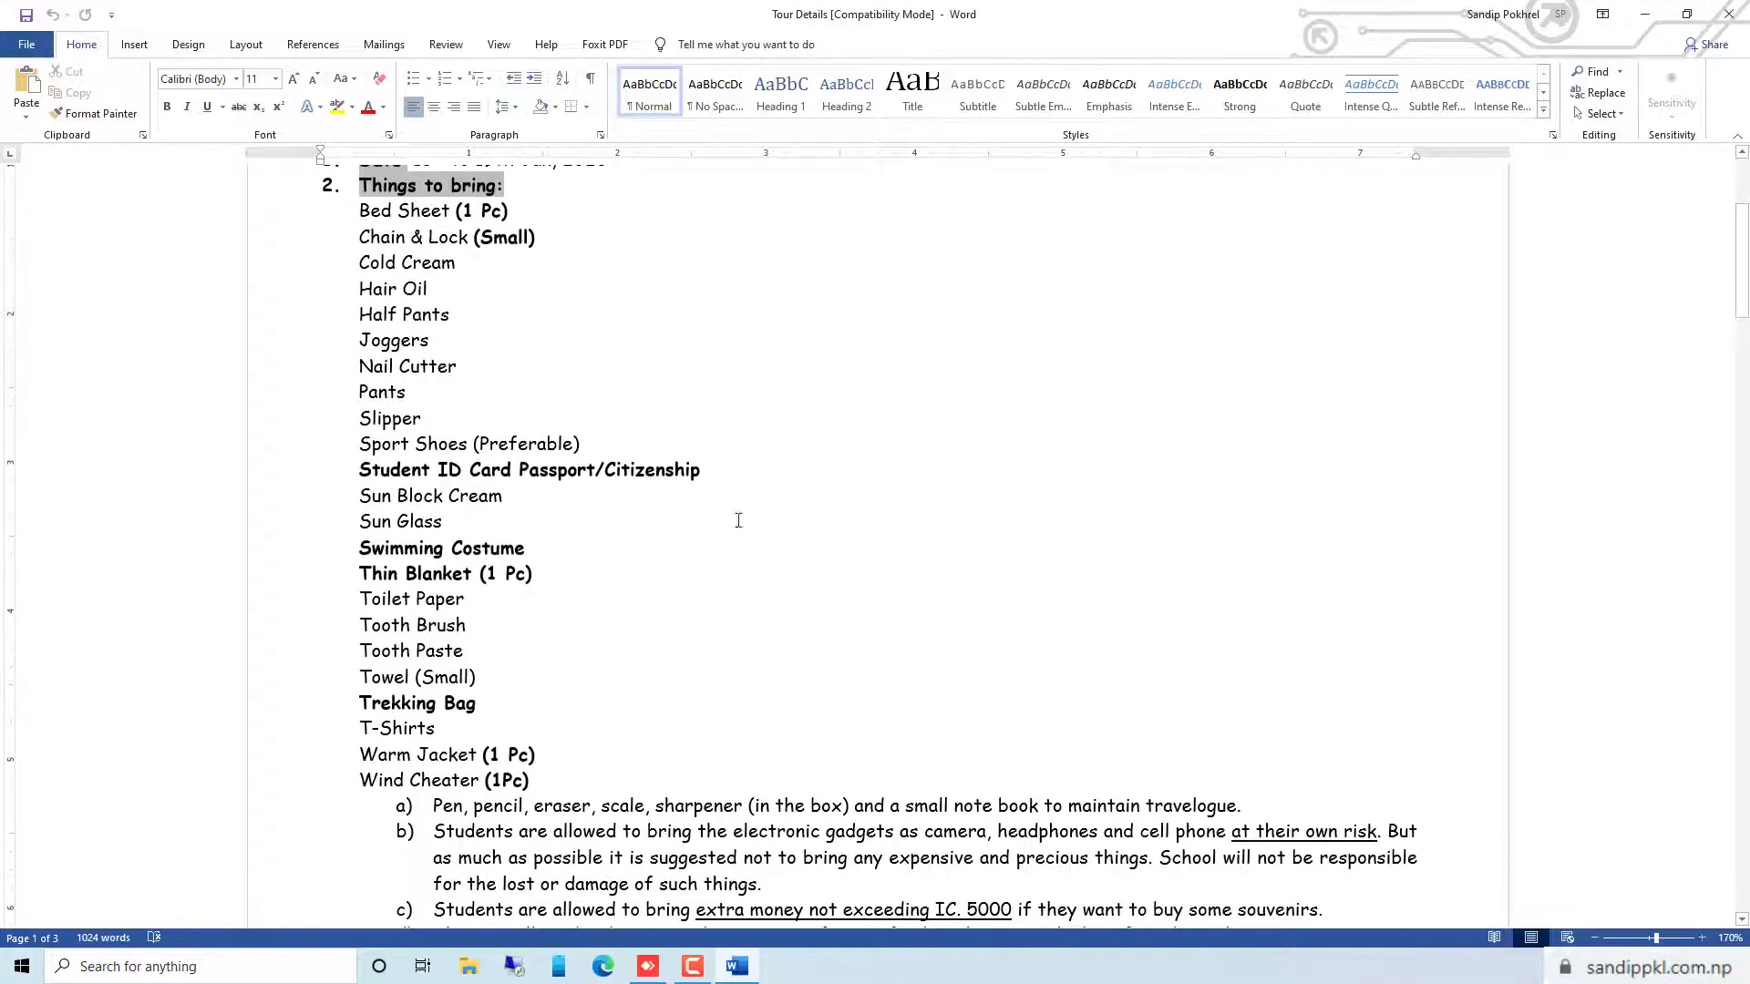
pyautogui.click(500, 275)
pyautogui.moveTo(362, 211); pyautogui.dragTo(534, 782)
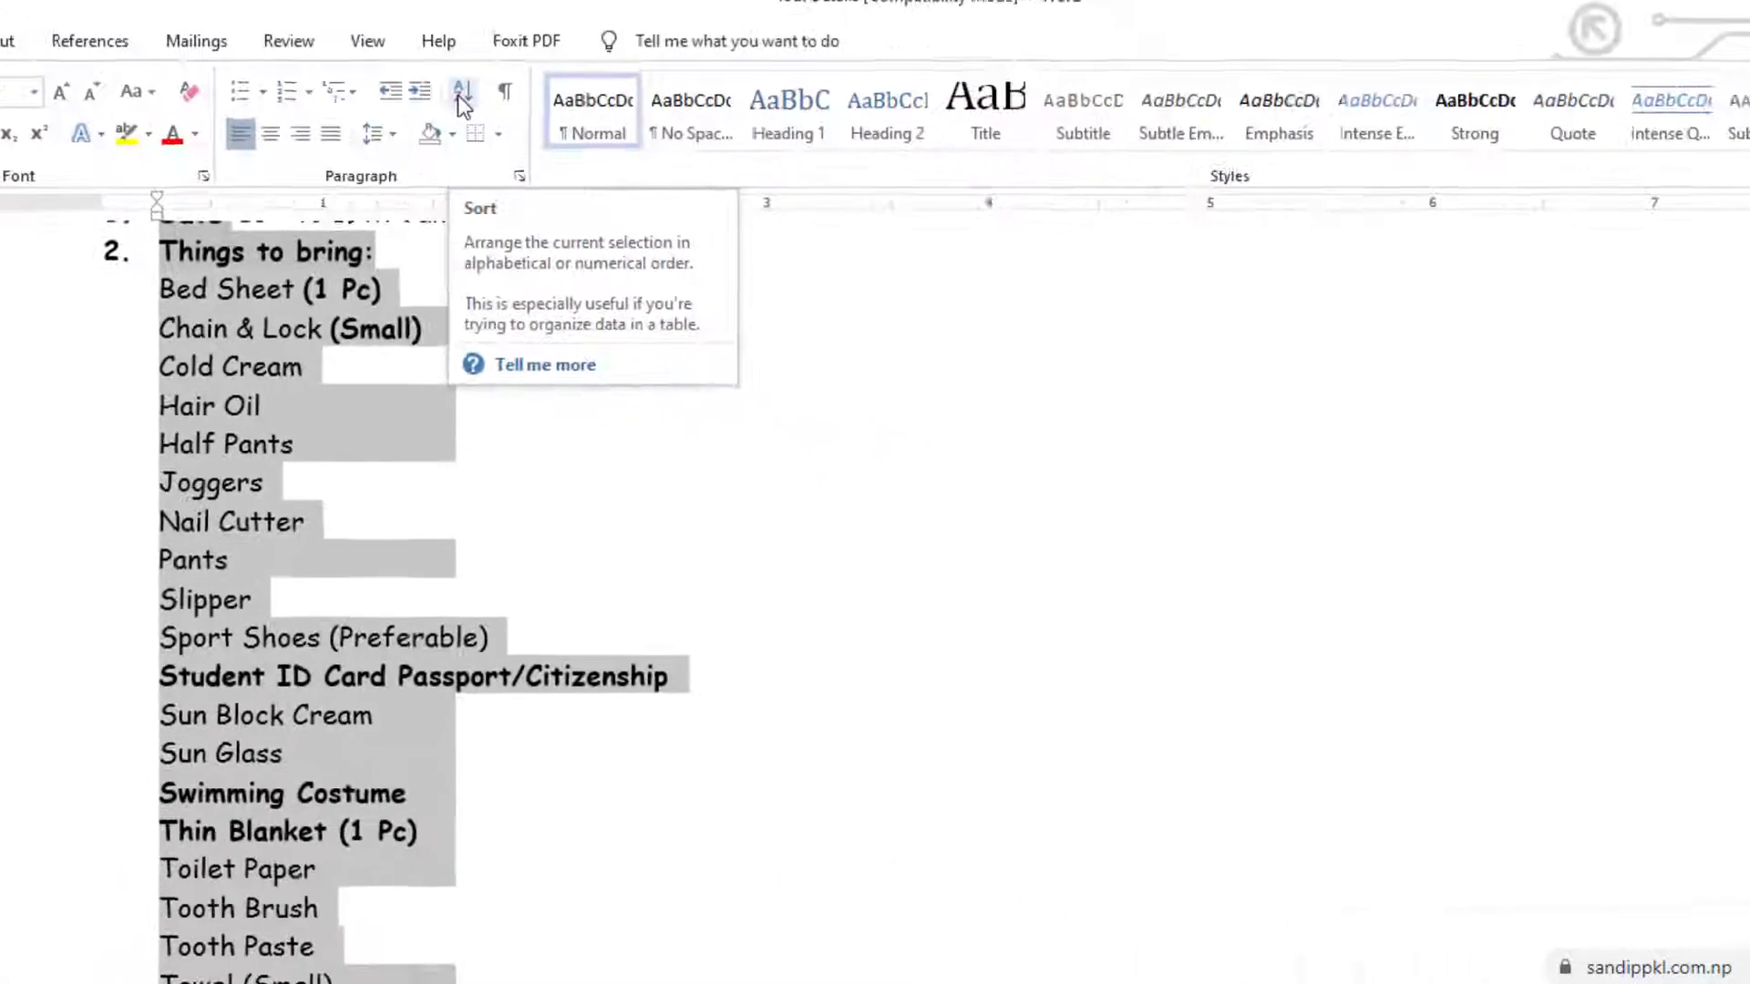
pyautogui.click(464, 106)
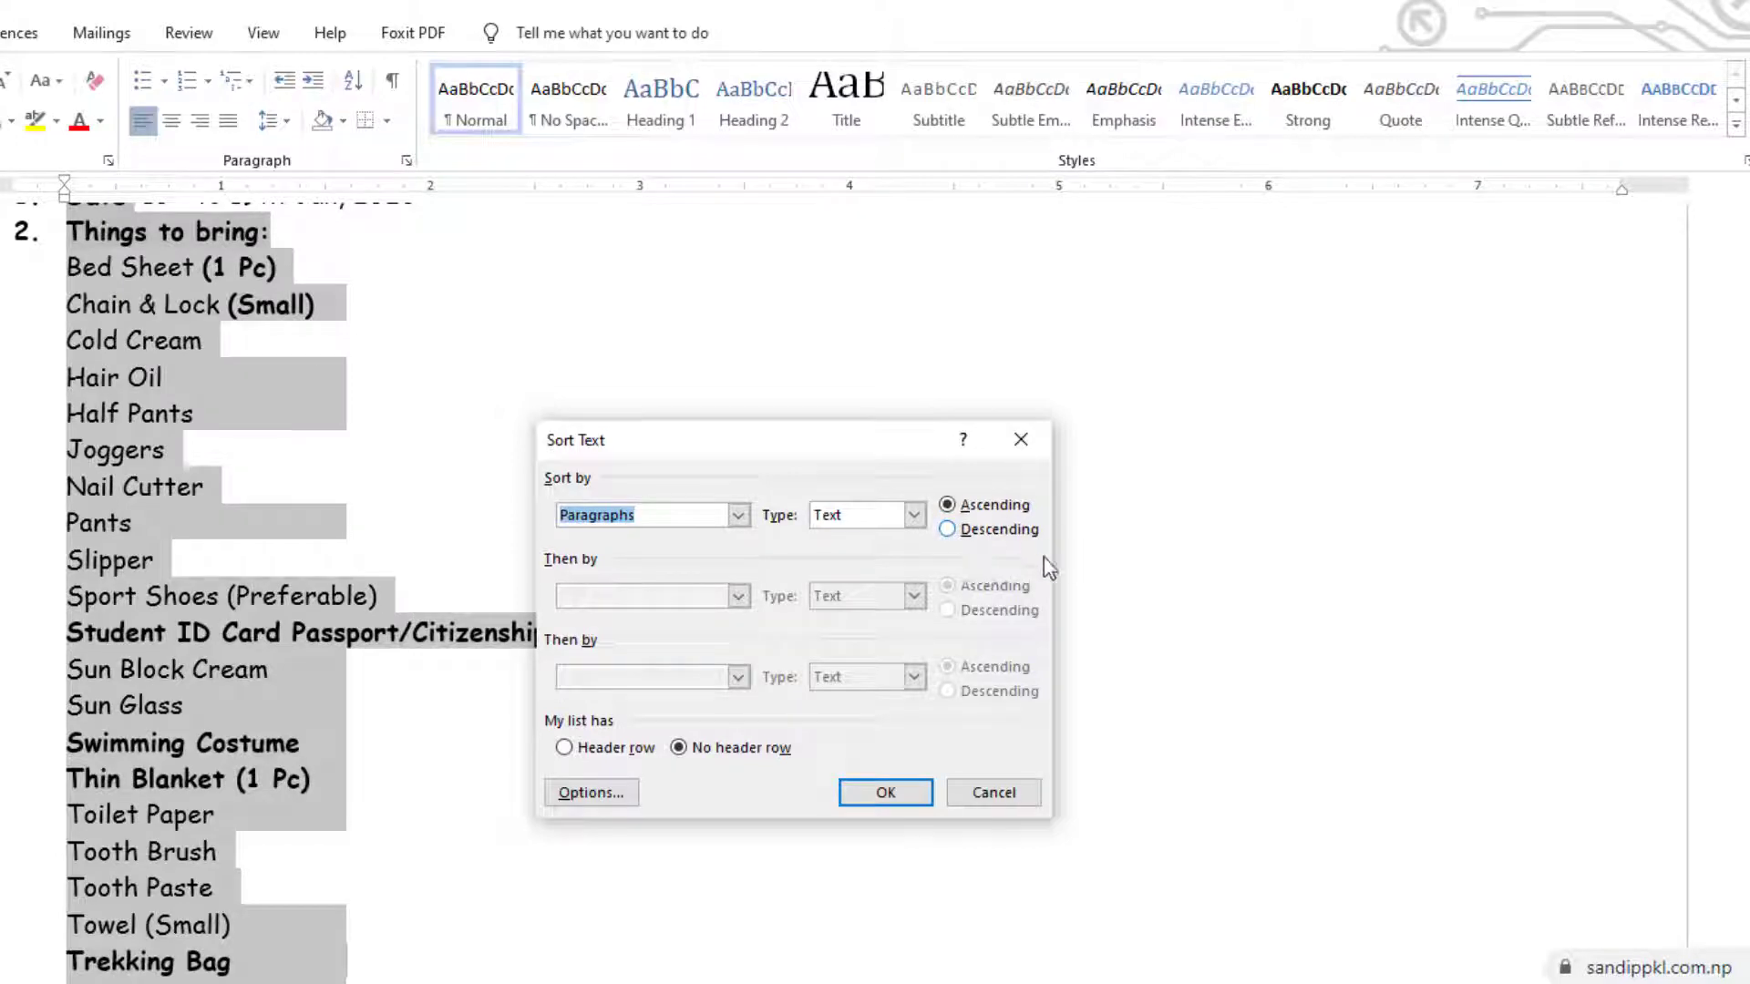
pyautogui.click(885, 792)
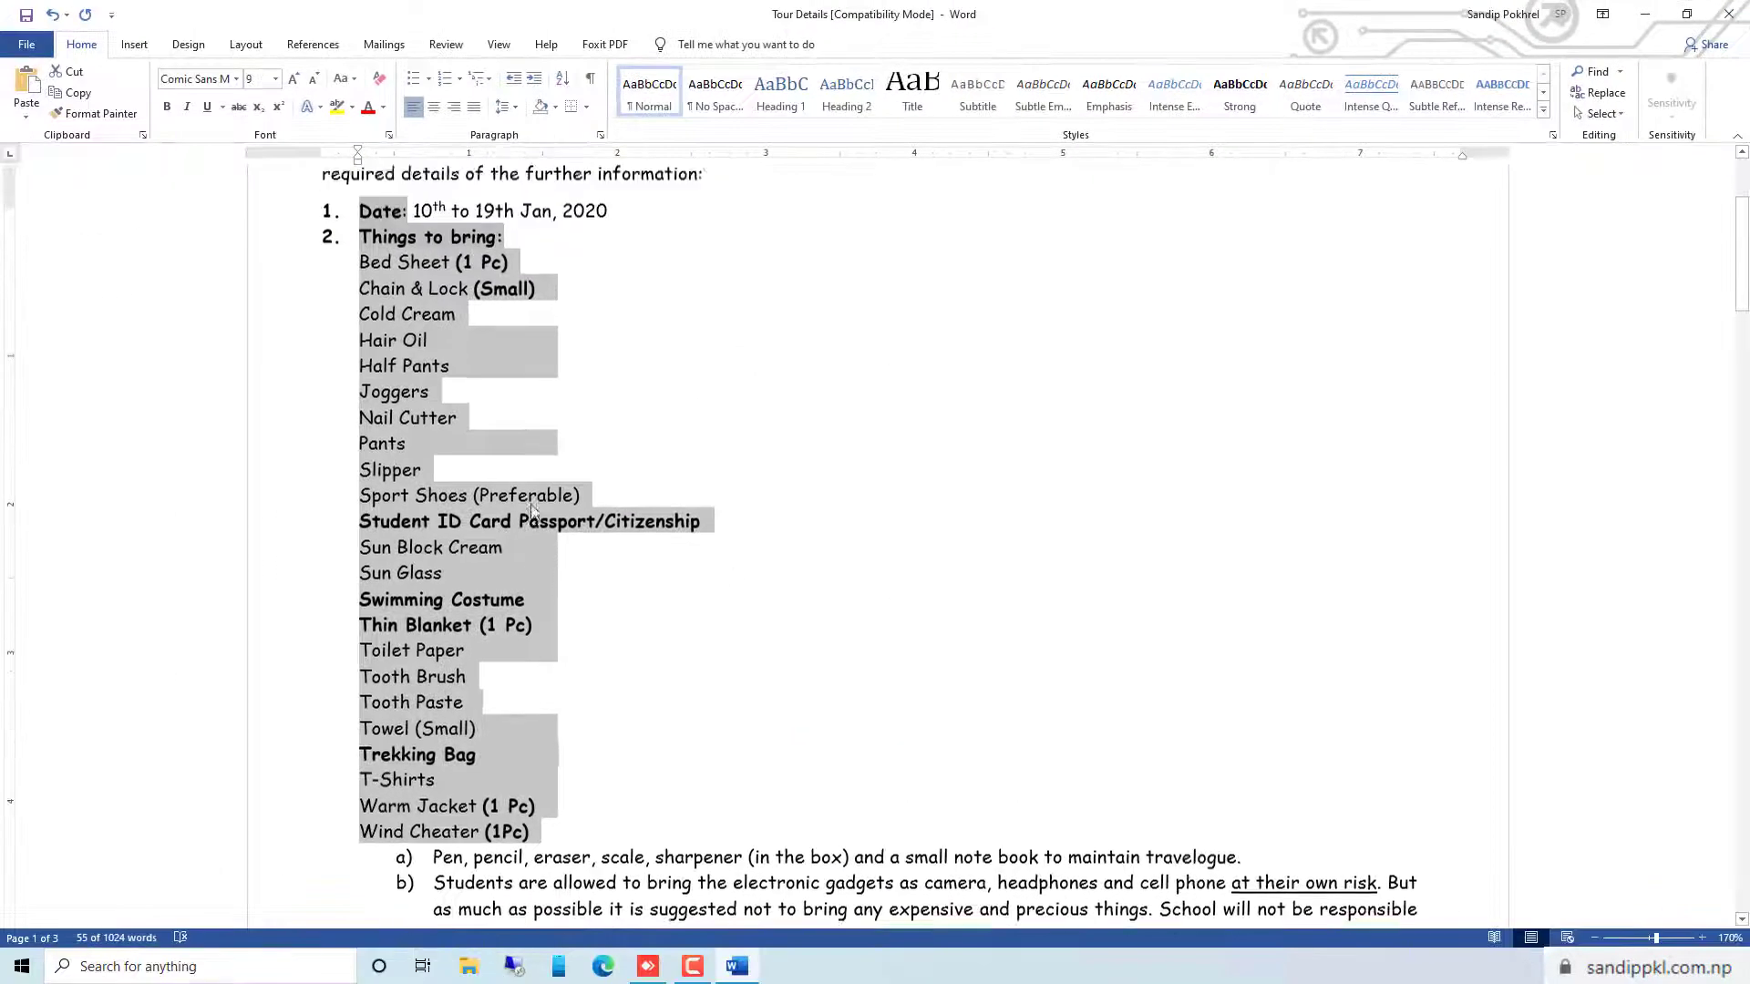
pyautogui.scroll(1, 533, 510)
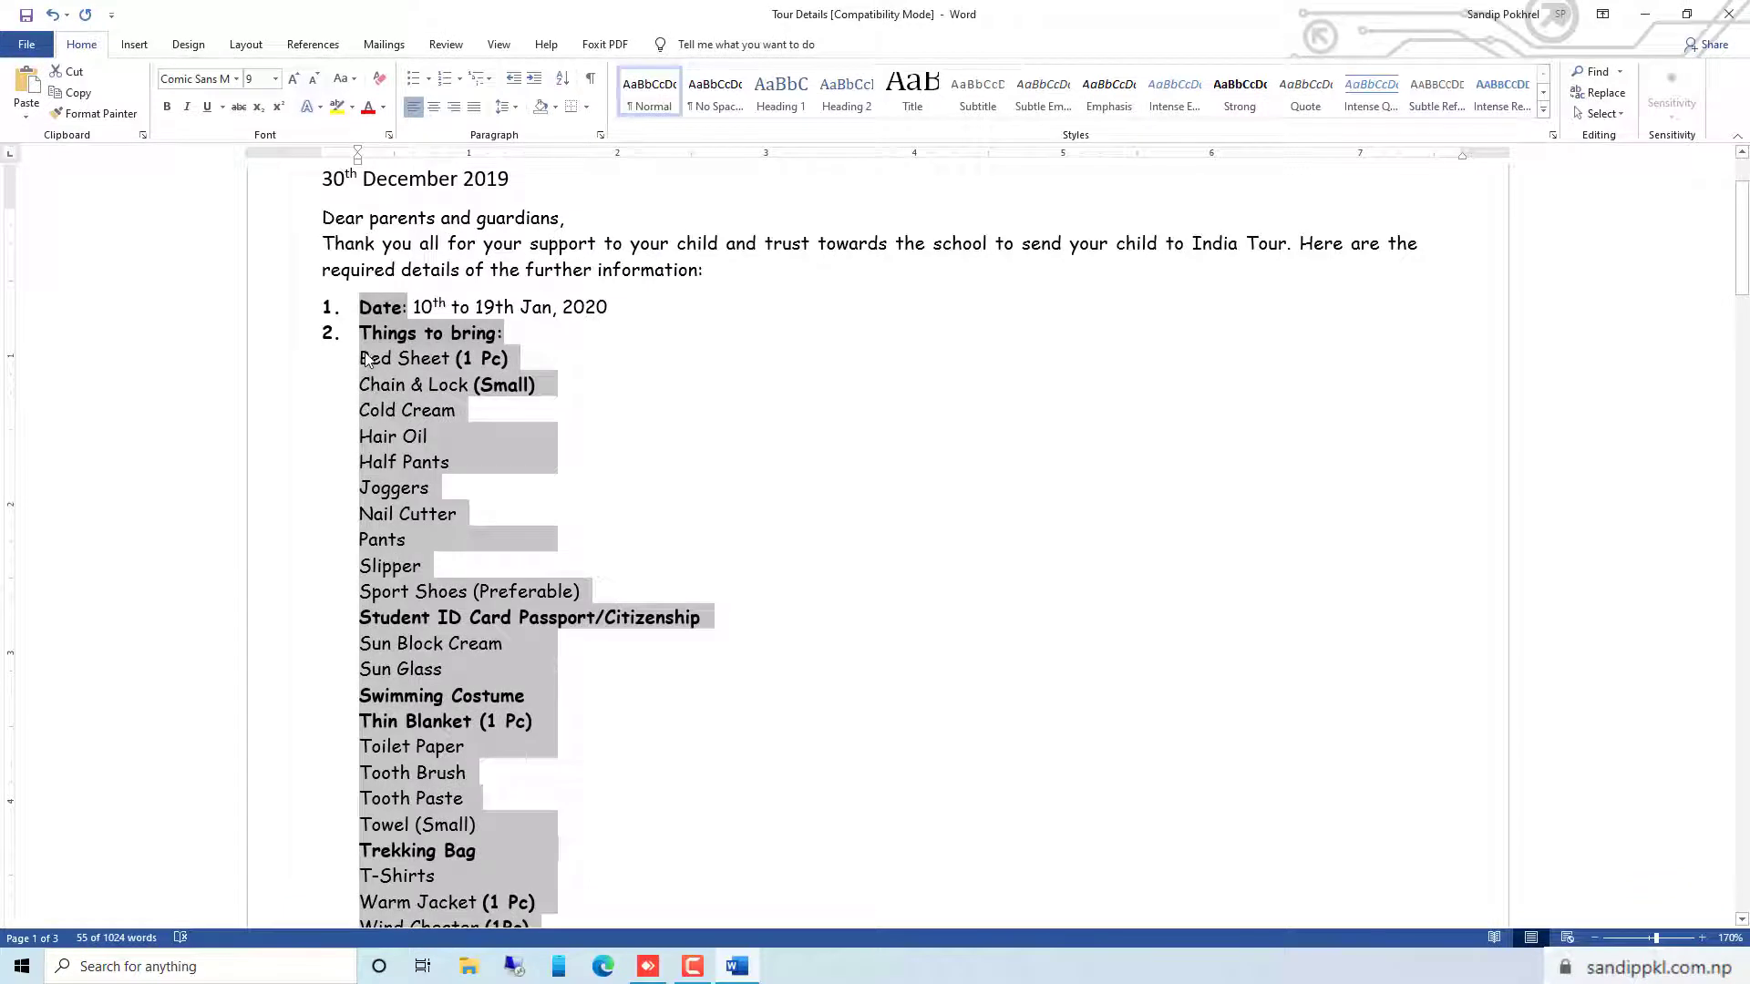
pyautogui.click(356, 367)
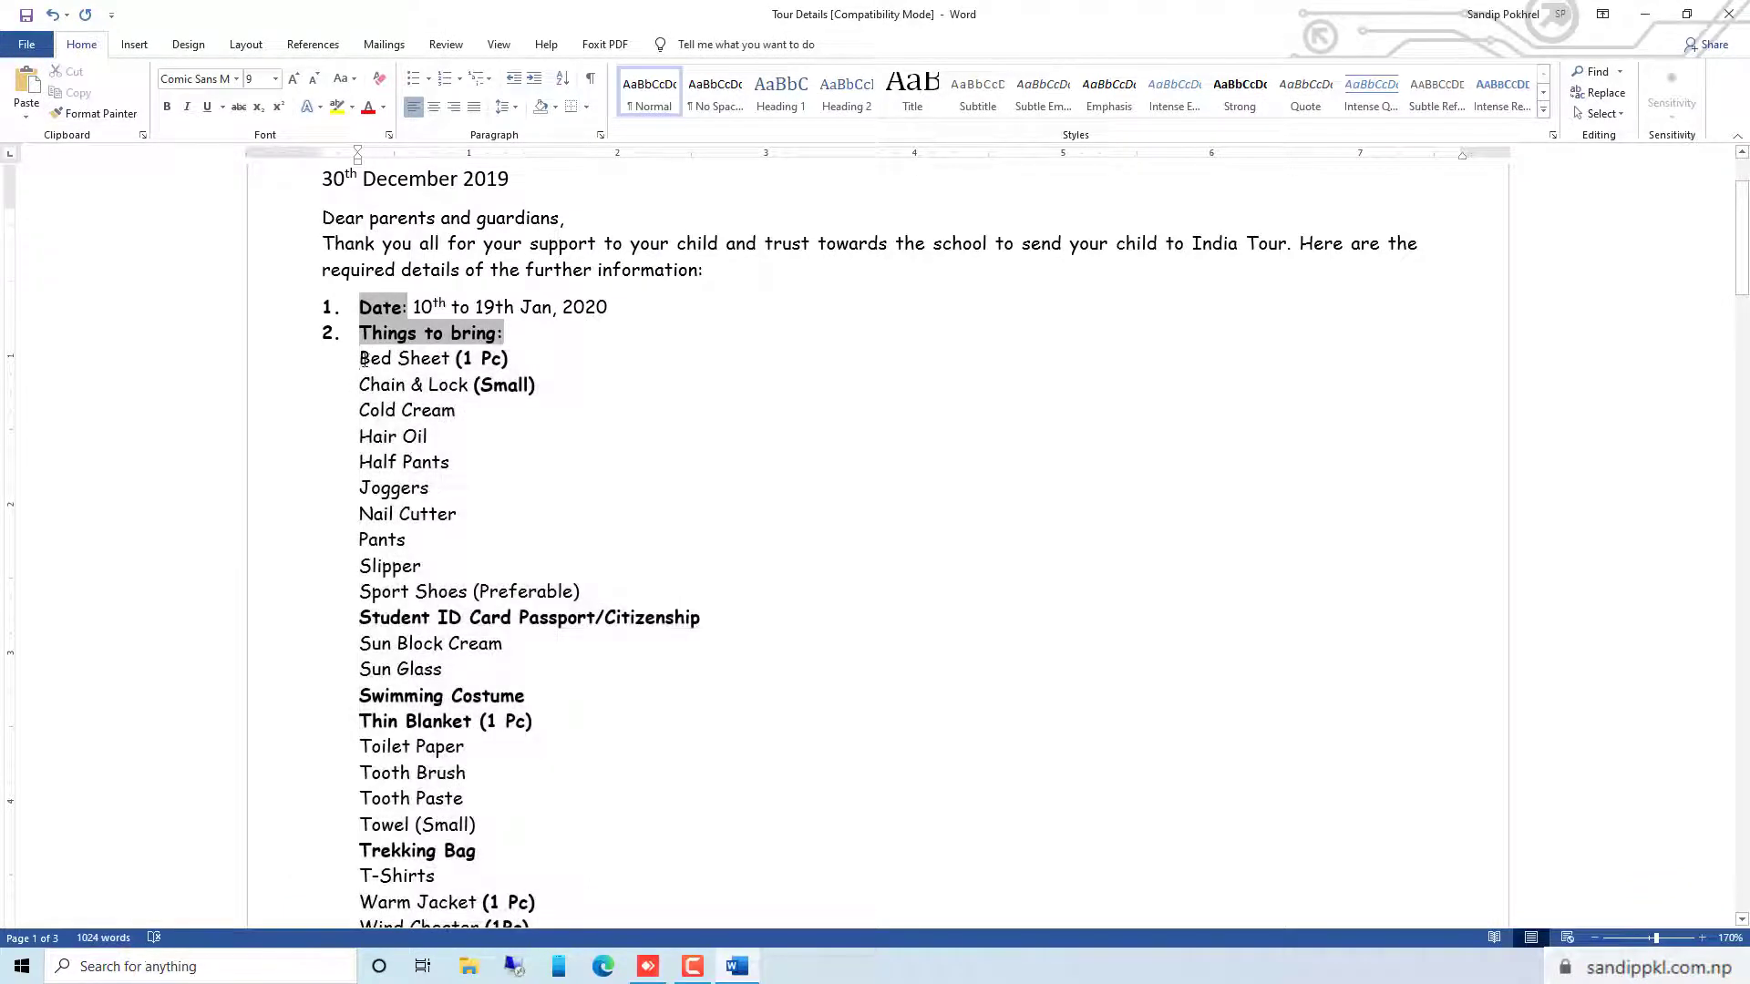
pyautogui.moveTo(360, 358)
pyautogui.mouseDown()
pyautogui.moveTo(421, 574)
pyautogui.moveTo(408, 679)
pyautogui.moveTo(510, 629)
pyautogui.moveTo(429, 570)
pyautogui.moveTo(464, 773)
pyautogui.mouseUp()
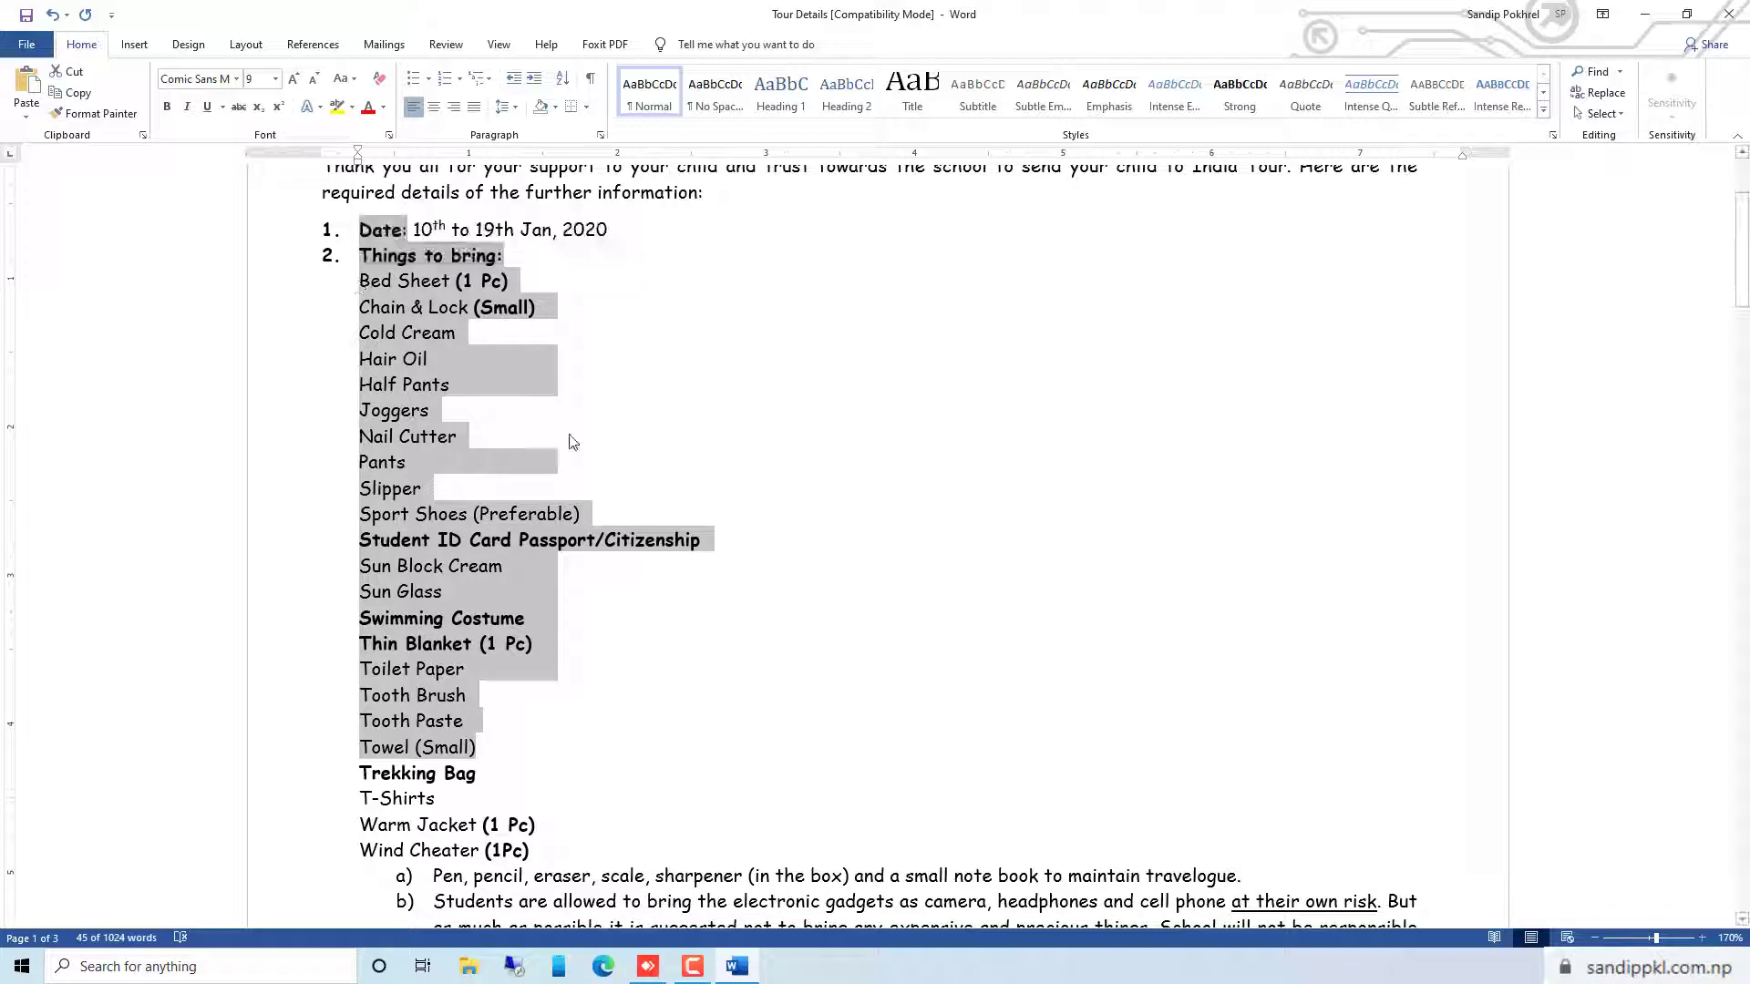
# Start a formula in the empty last cell of the Price column in the table at the document's end
pyautogui.scroll(-10, 625, 494)
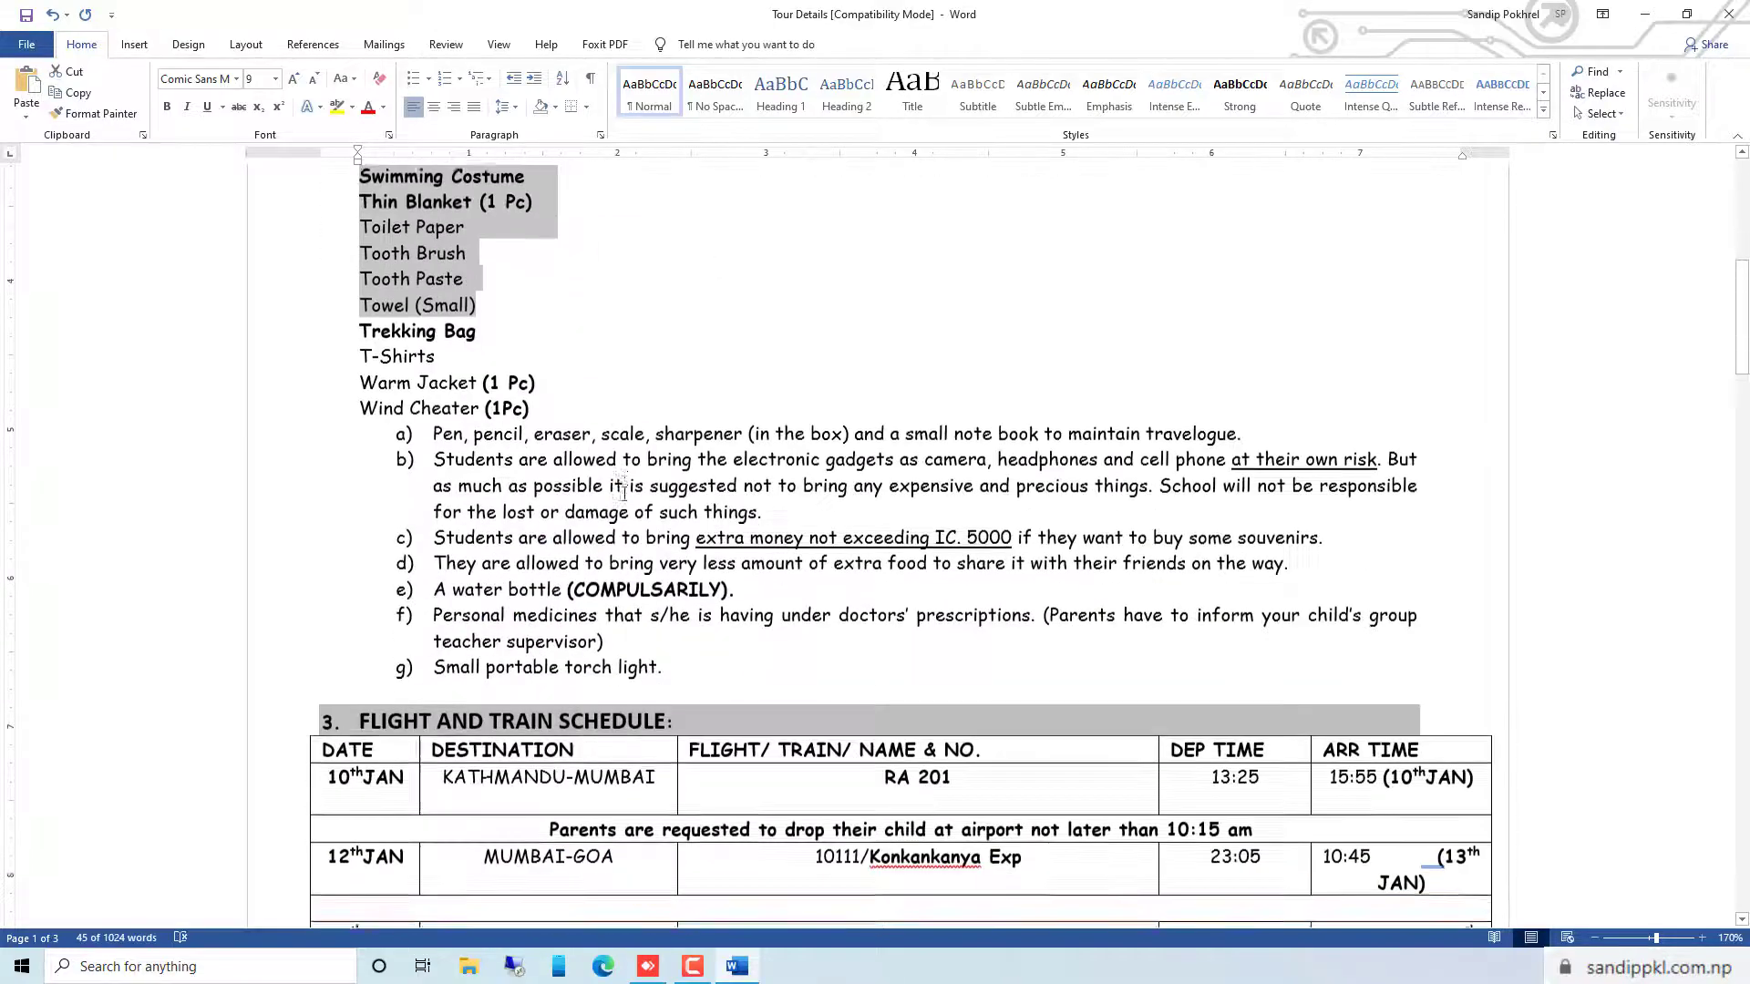
pyautogui.scroll(-12, 624, 493)
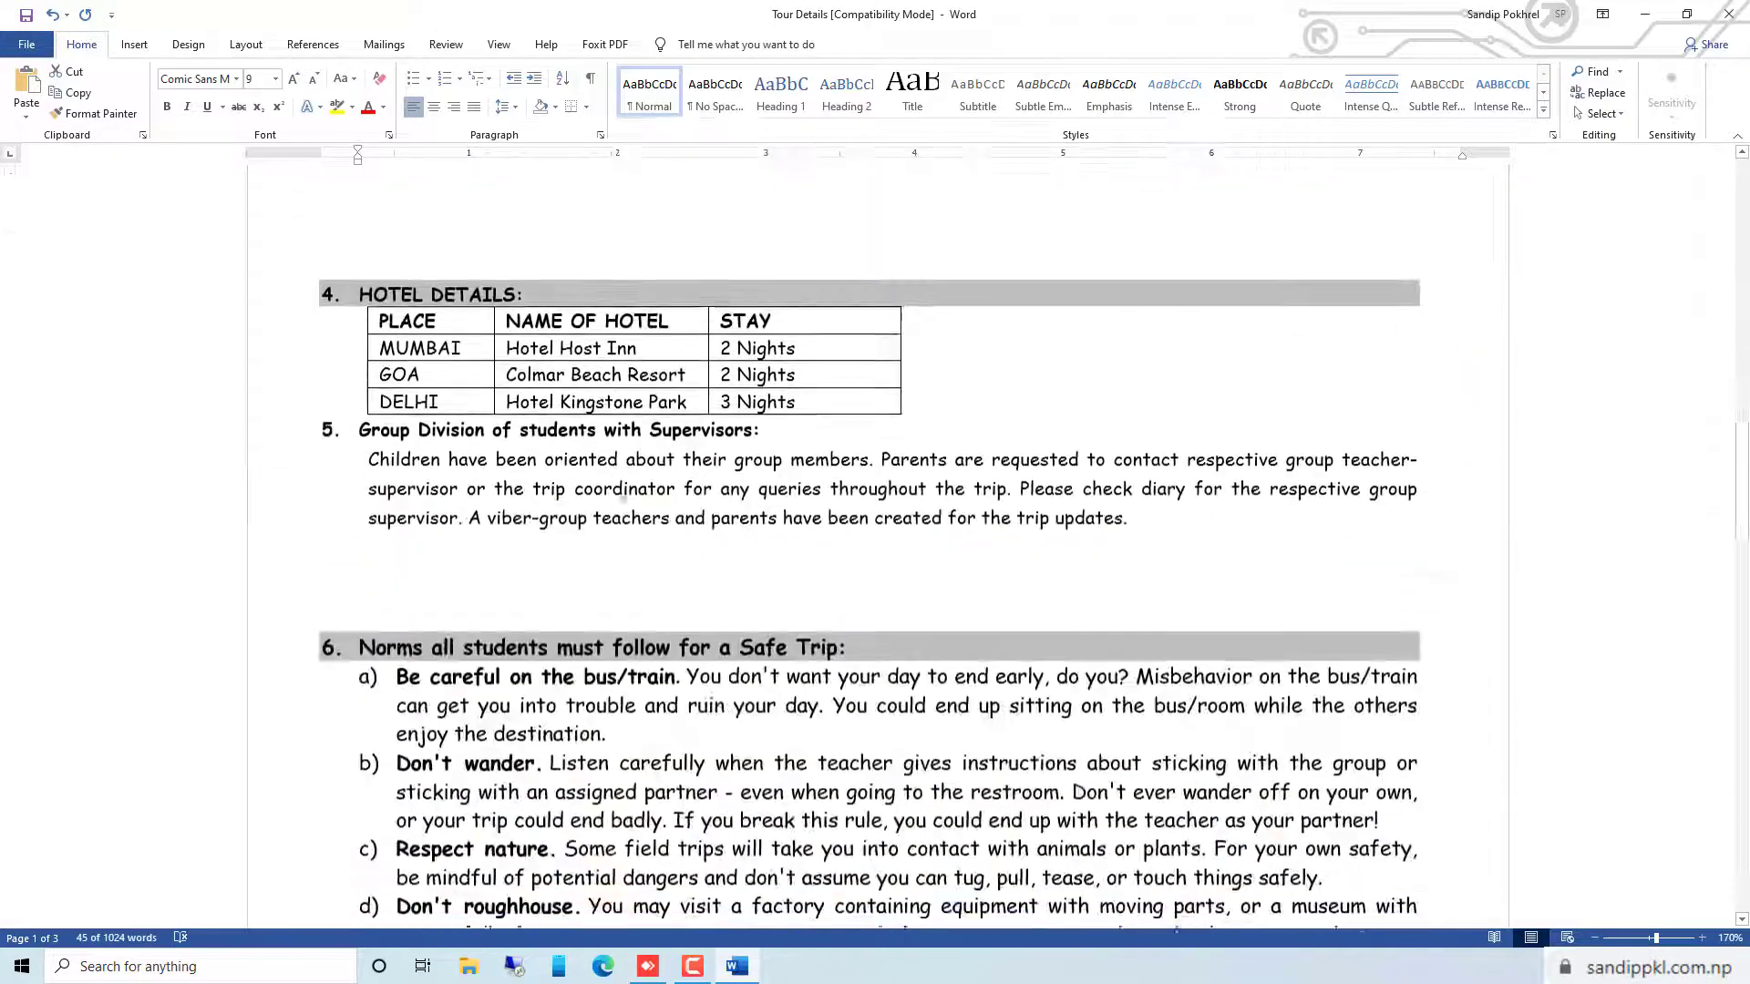
pyautogui.scroll(-10, 625, 494)
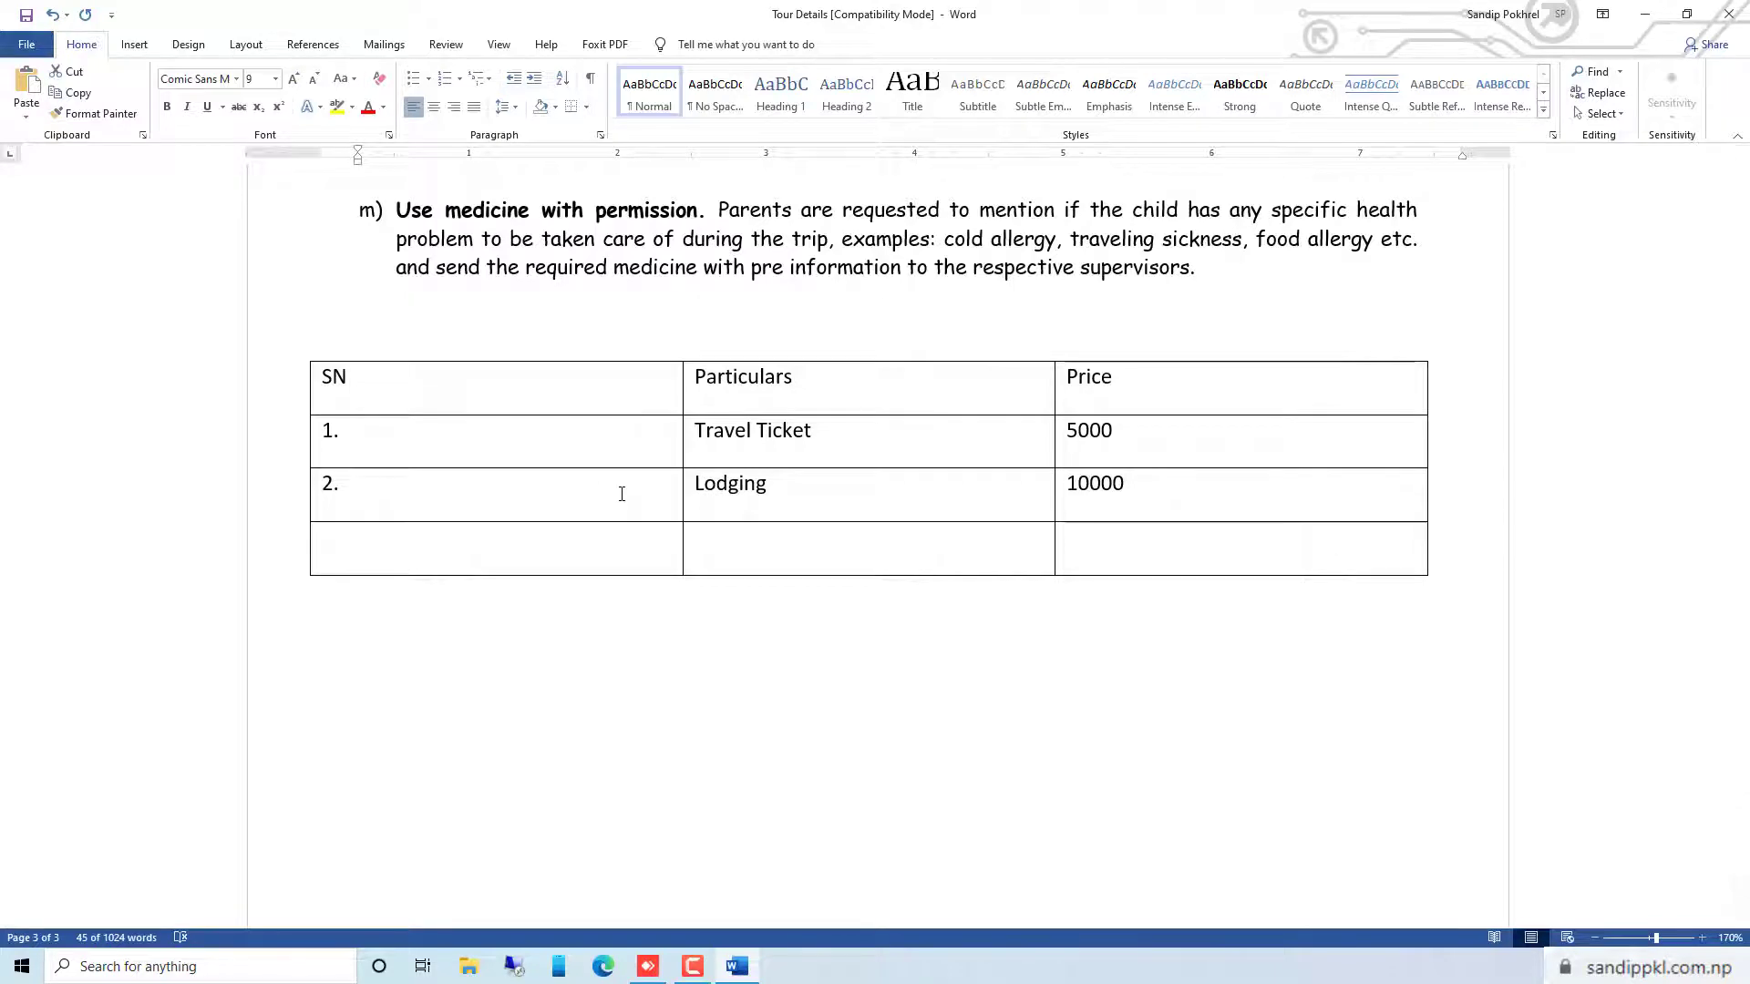
pyautogui.click(1149, 530)
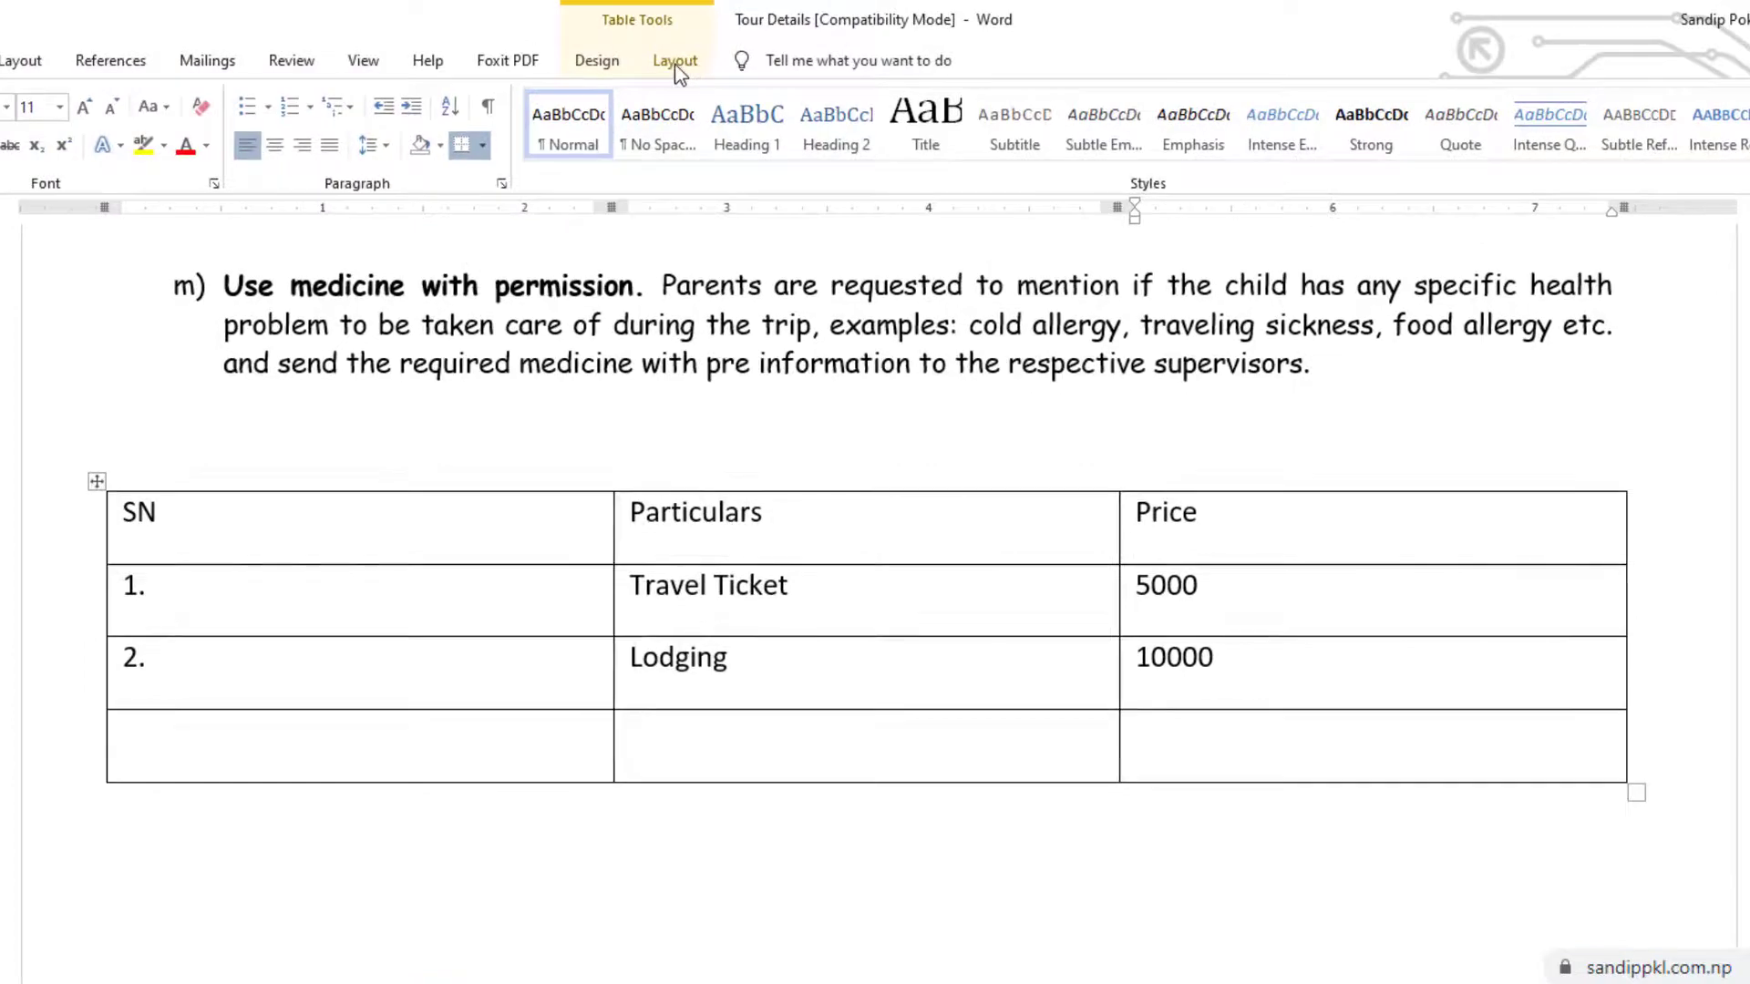
pyautogui.click(676, 64)
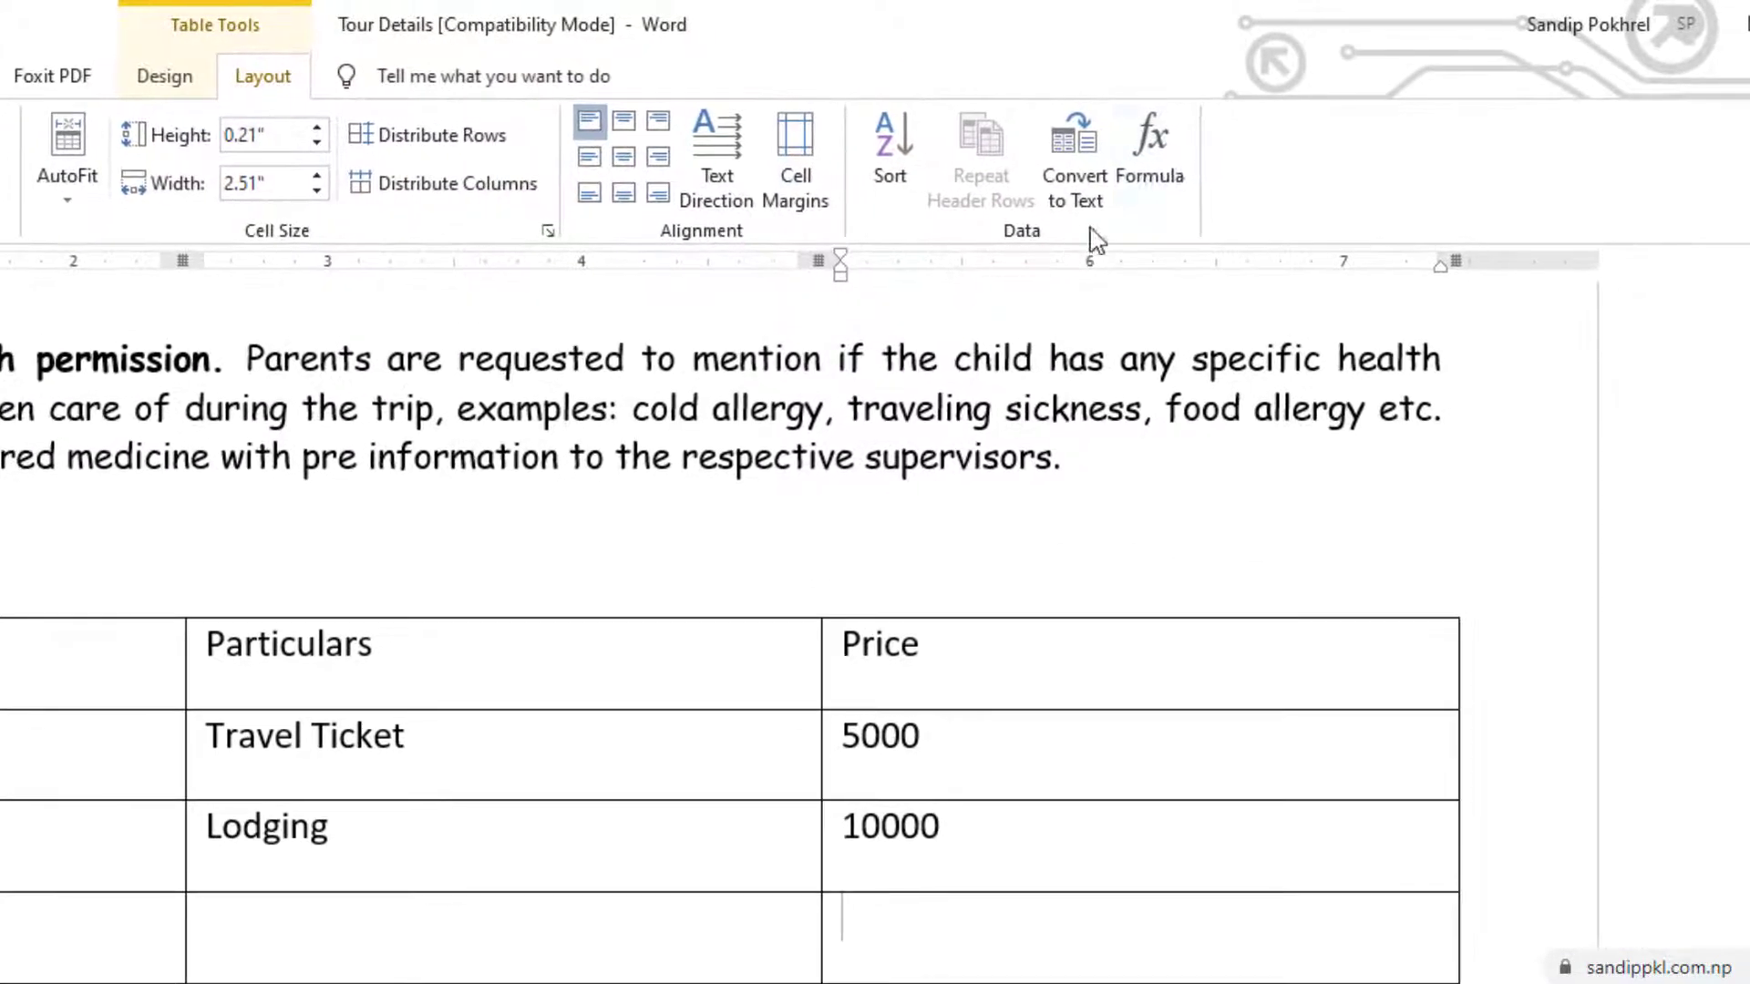
pyautogui.click(1171, 153)
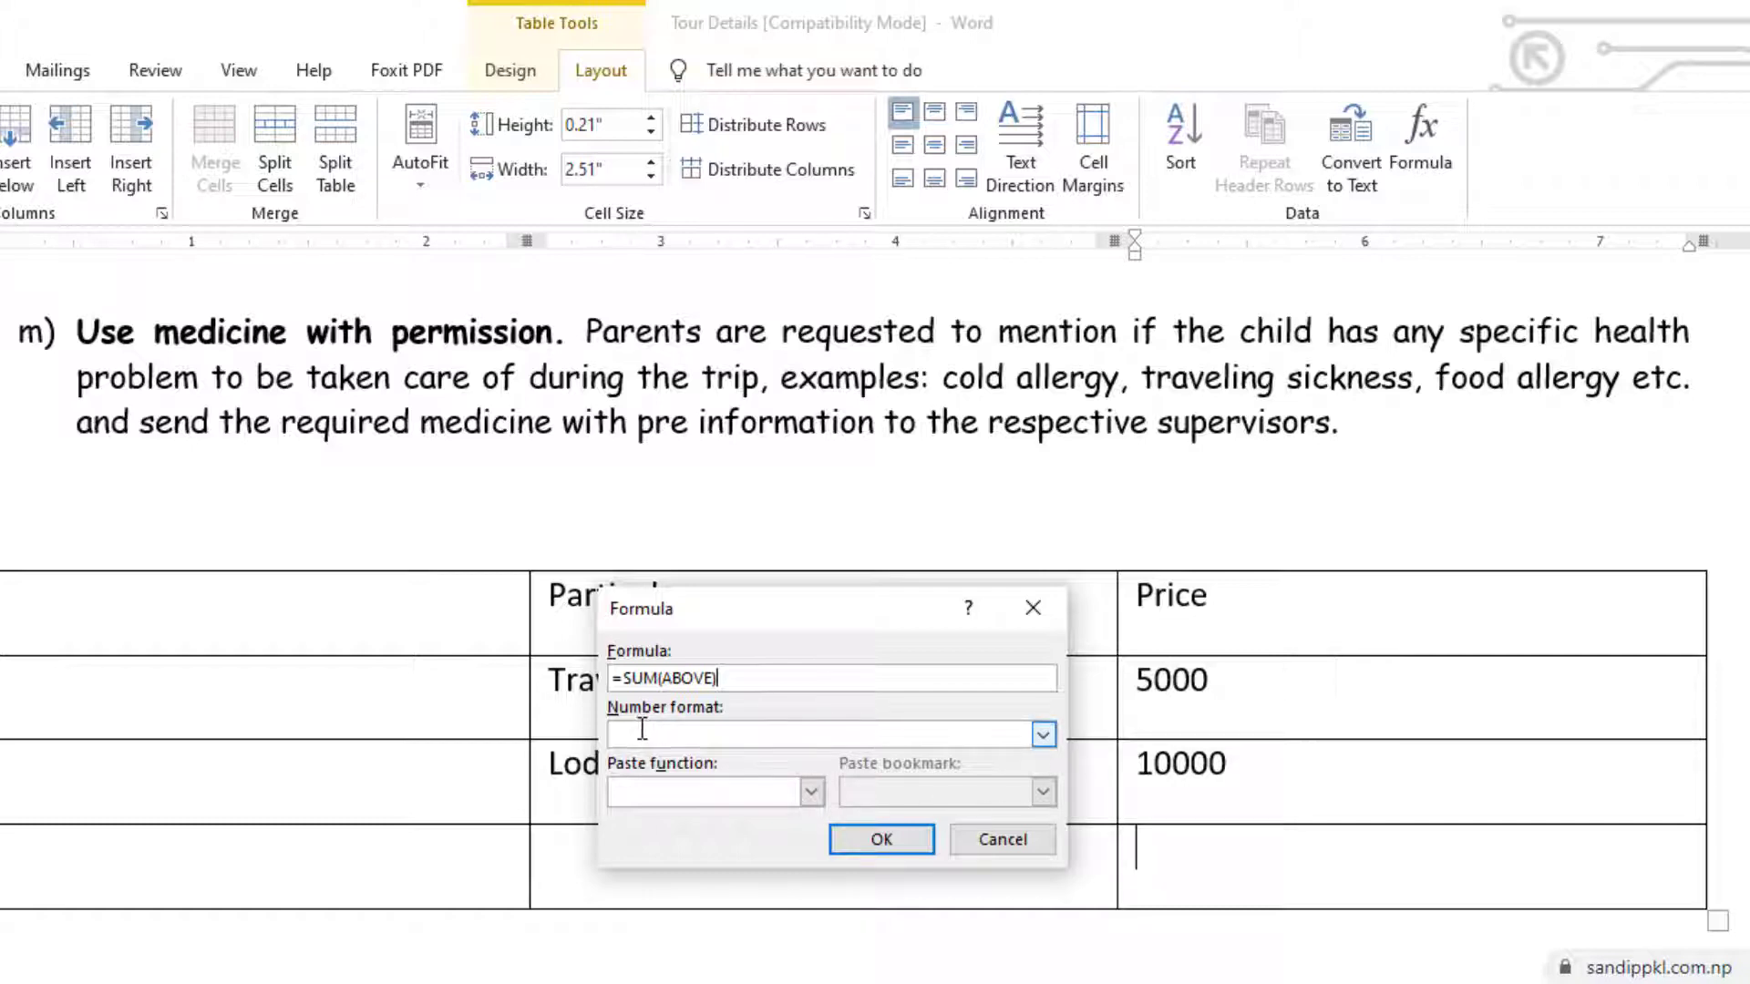
# Review the available number formats and paste functions, and insert the formula =SUM(ABOVE) without a number format
pyautogui.click(1043, 734)
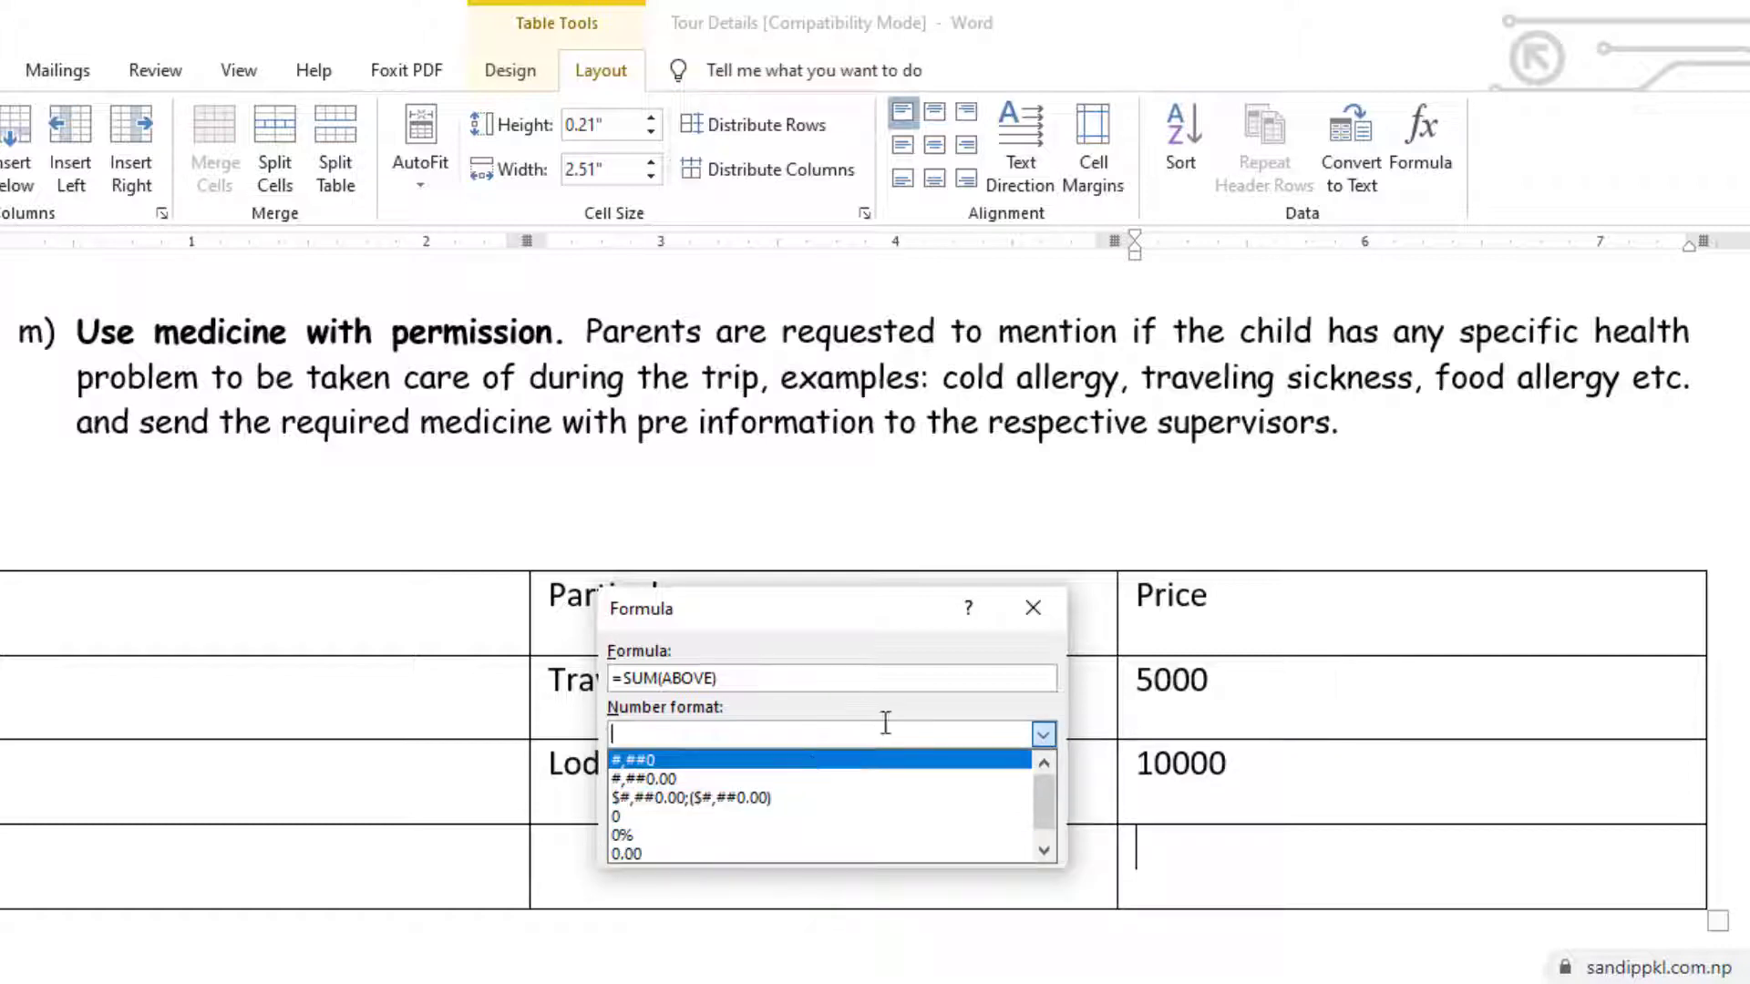
pyautogui.click(1076, 692)
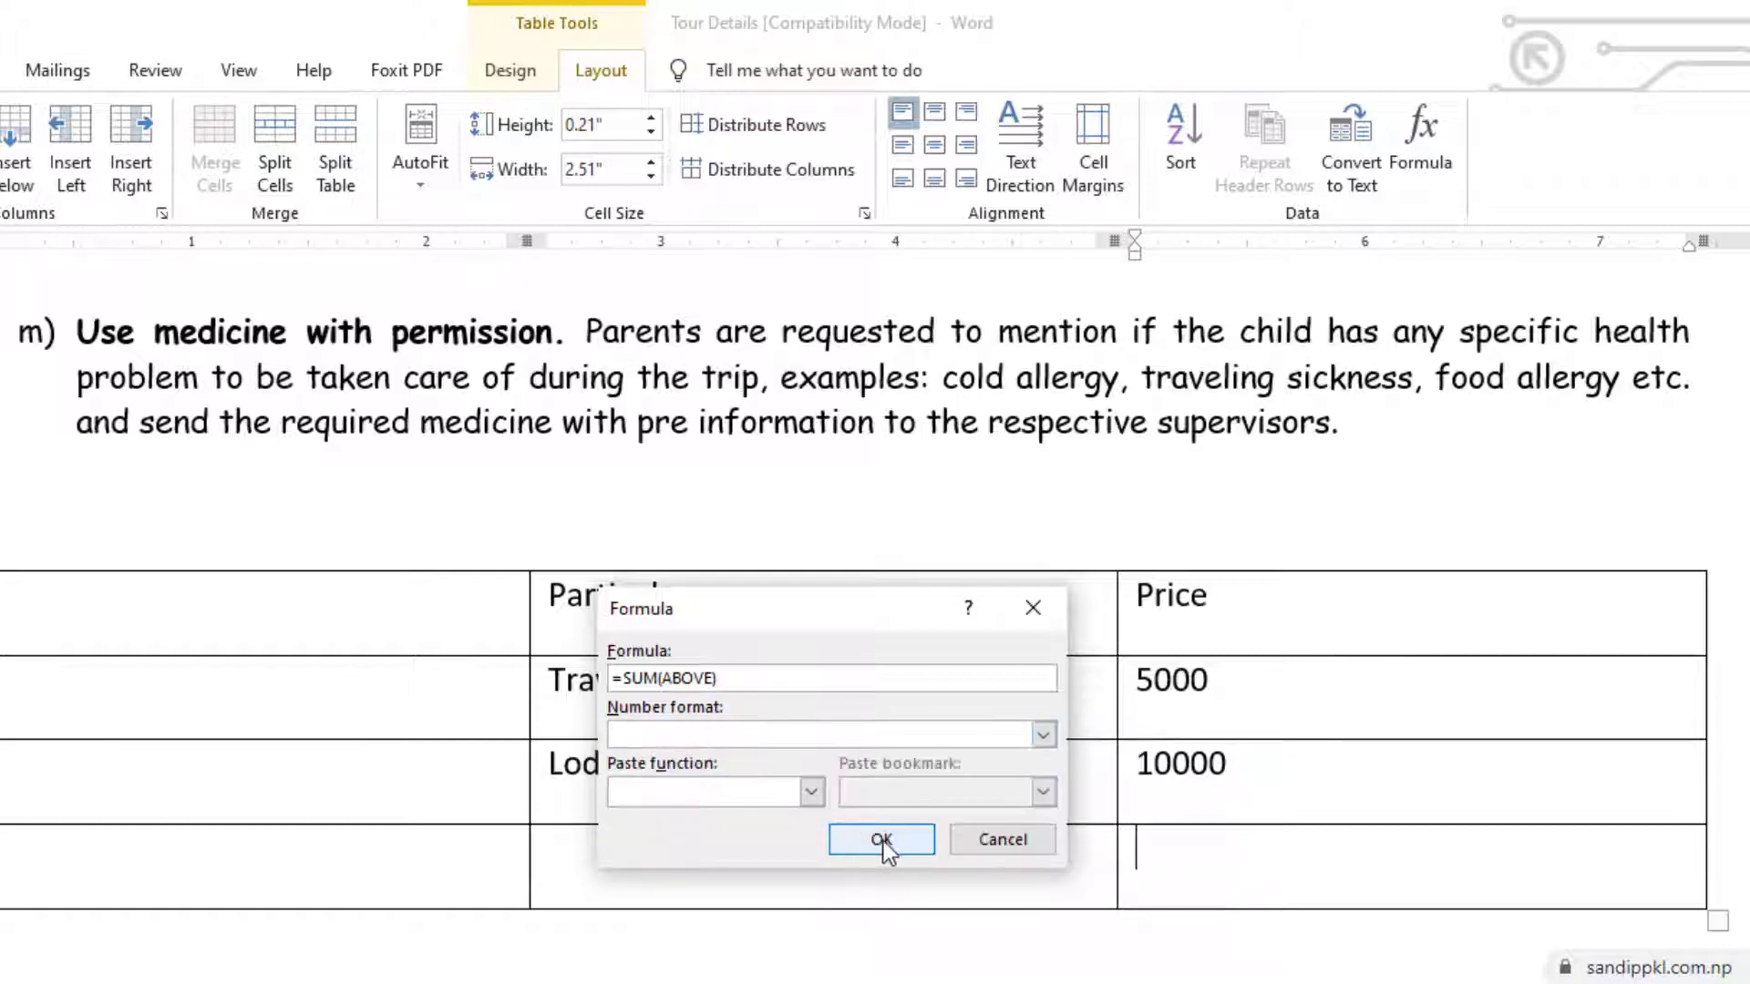
pyautogui.click(679, 797)
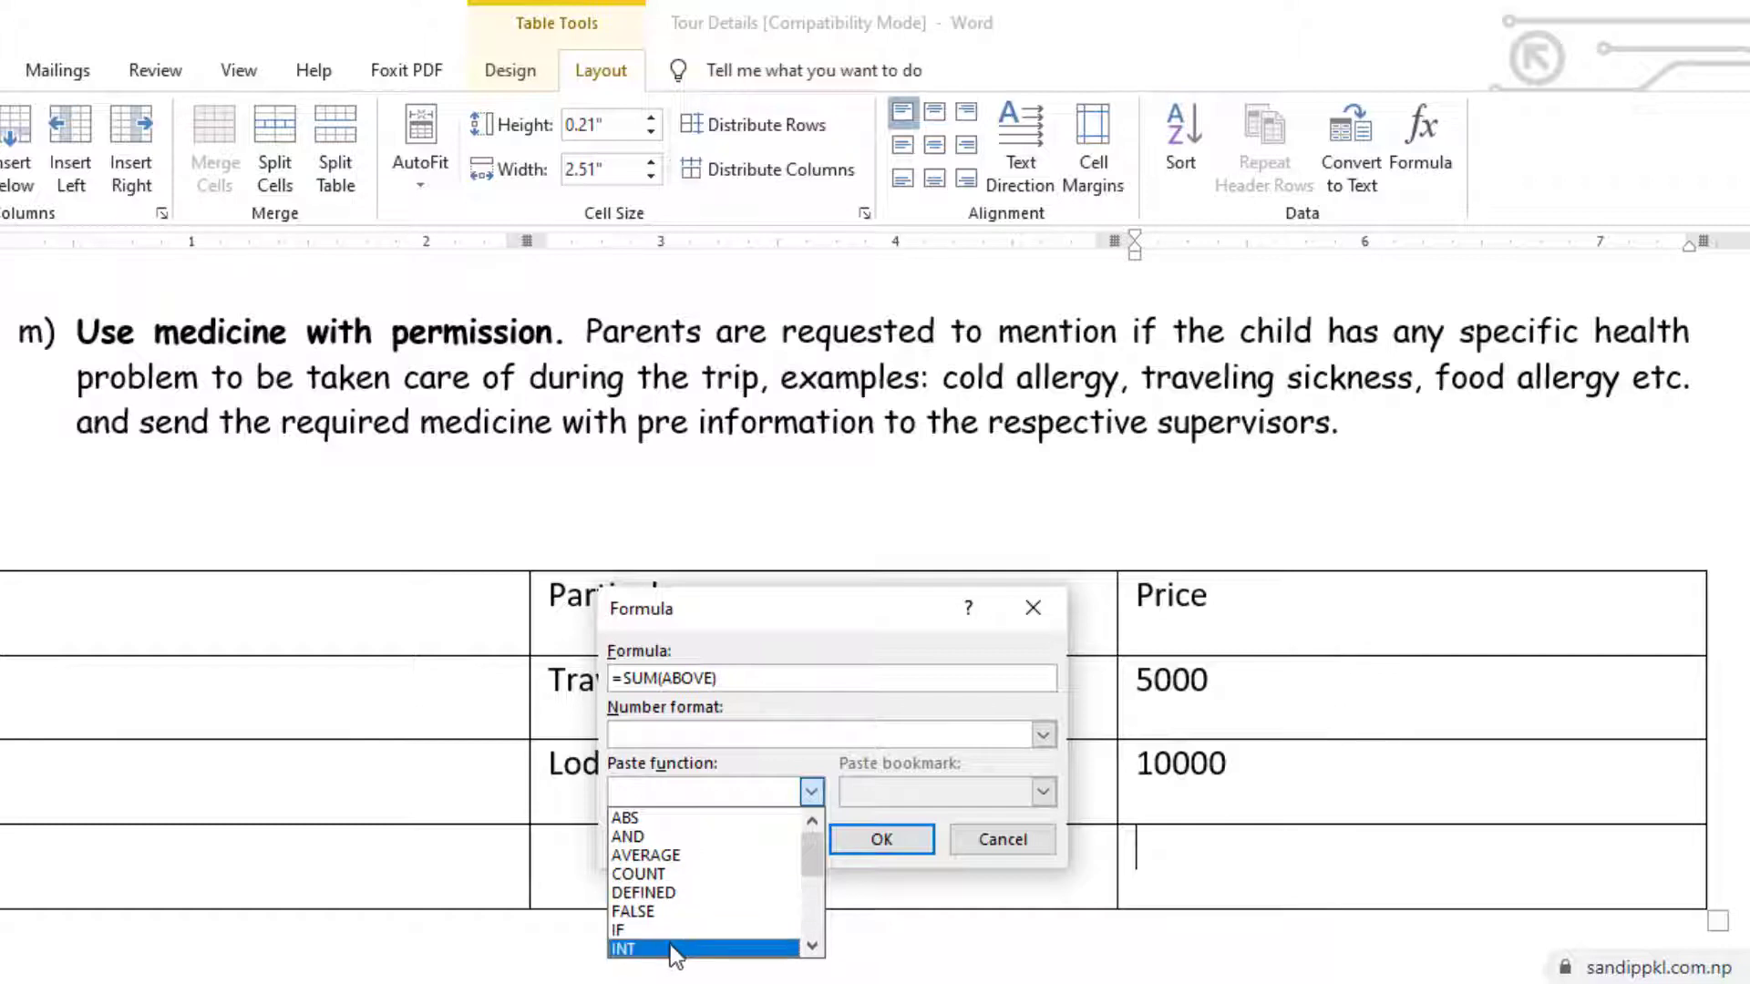
pyautogui.scroll(-1, 670, 945)
pyautogui.scroll(1, 670, 875)
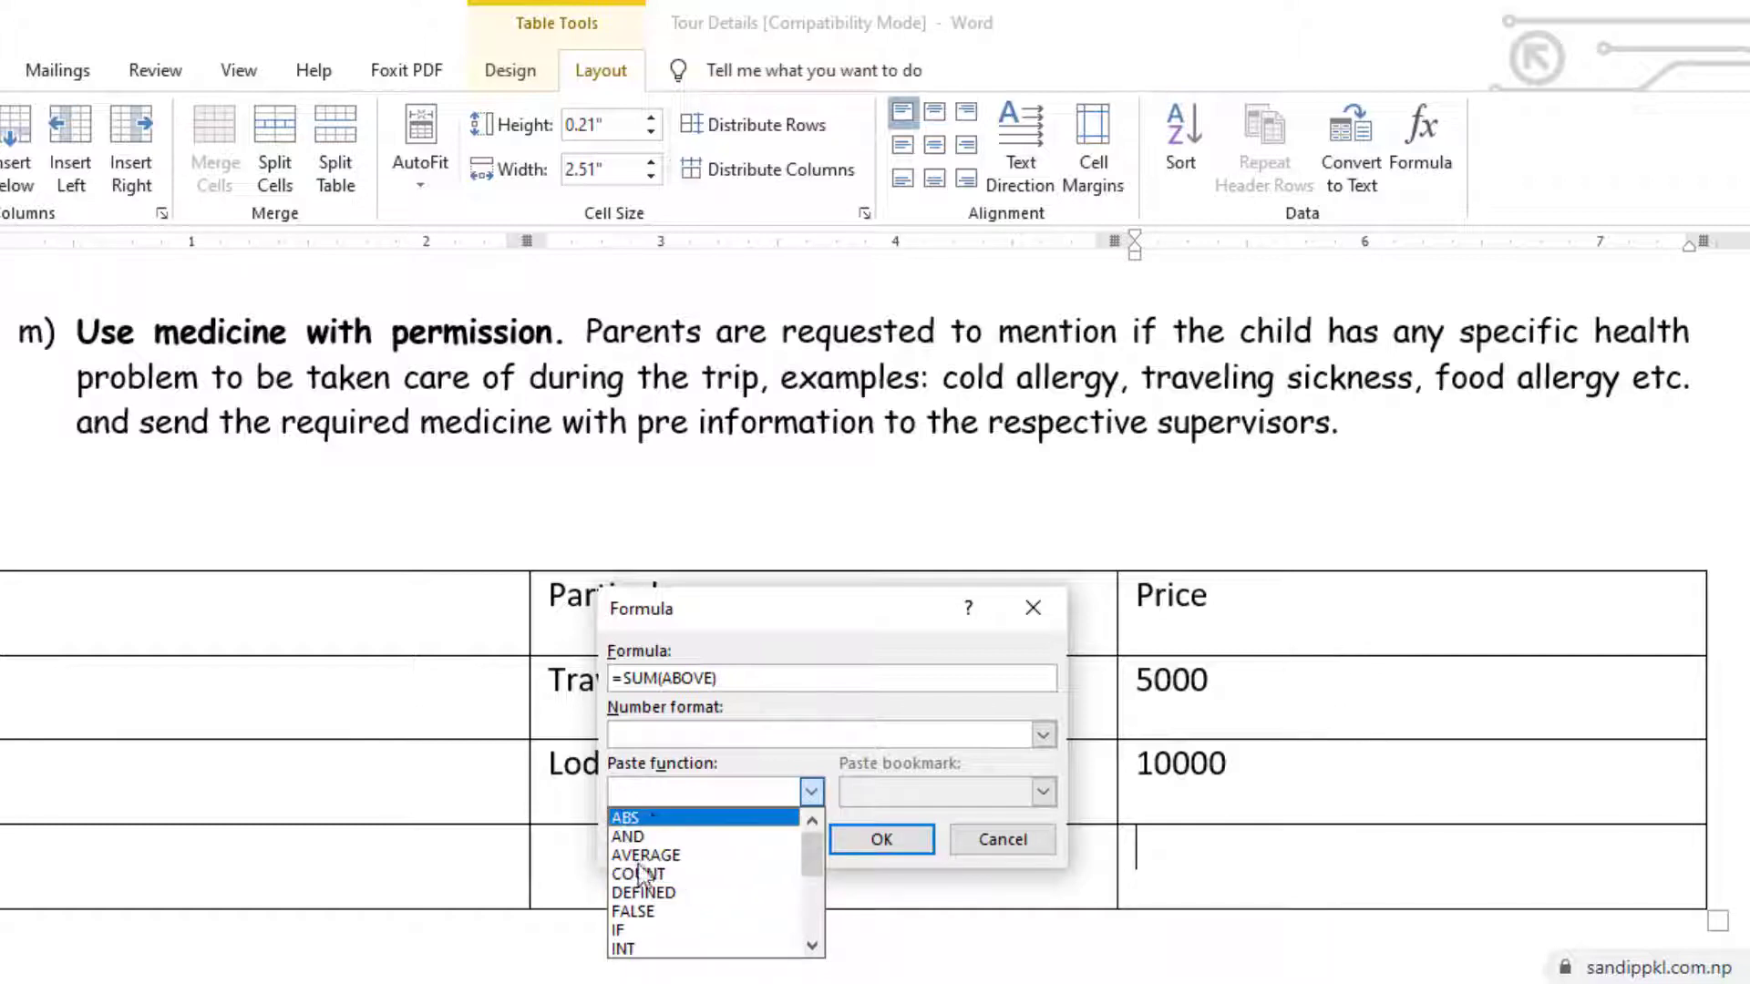
pyautogui.click(813, 793)
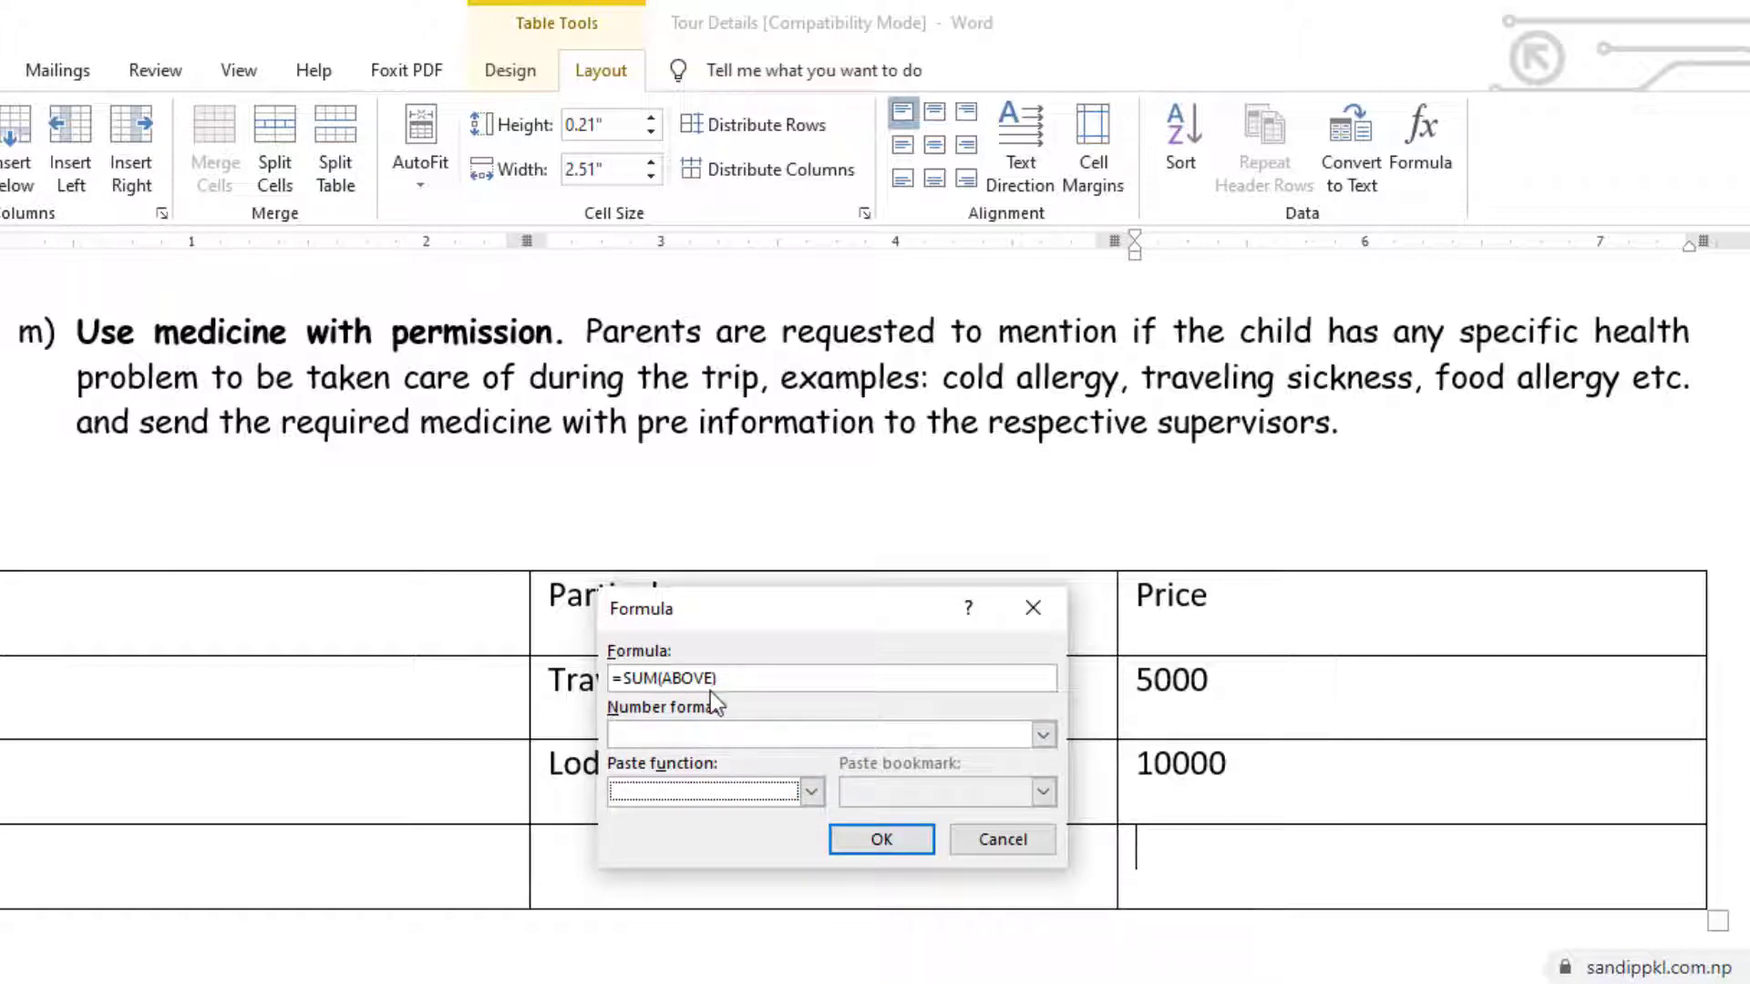
pyautogui.click(882, 841)
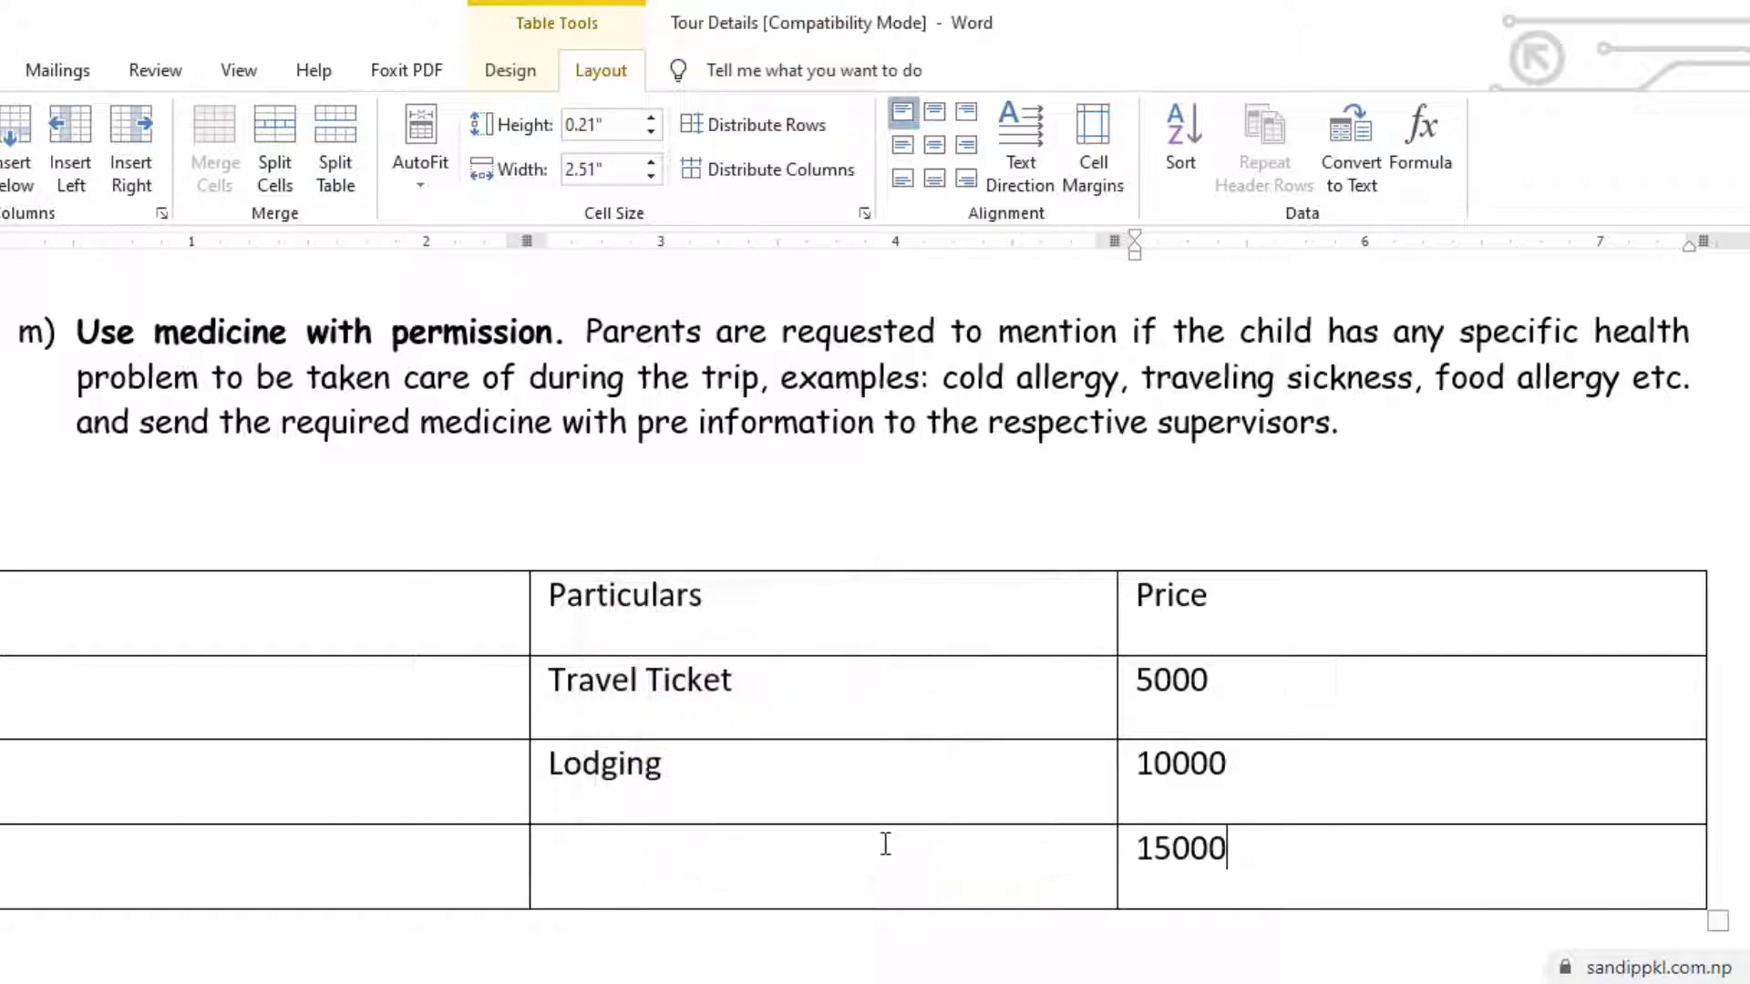
# Change the Travel Ticket price in the table to 15000
pyautogui.click(1136, 679)
pyautogui.write('1')
pyautogui.click(1476, 766)
# Replace the outdated total in the last Price cell by inserting the sum formula again
pyautogui.click(1248, 848)
pyautogui.press('Home')
pyautogui.hotkey('shift', 'End')
pyautogui.click(1422, 151)
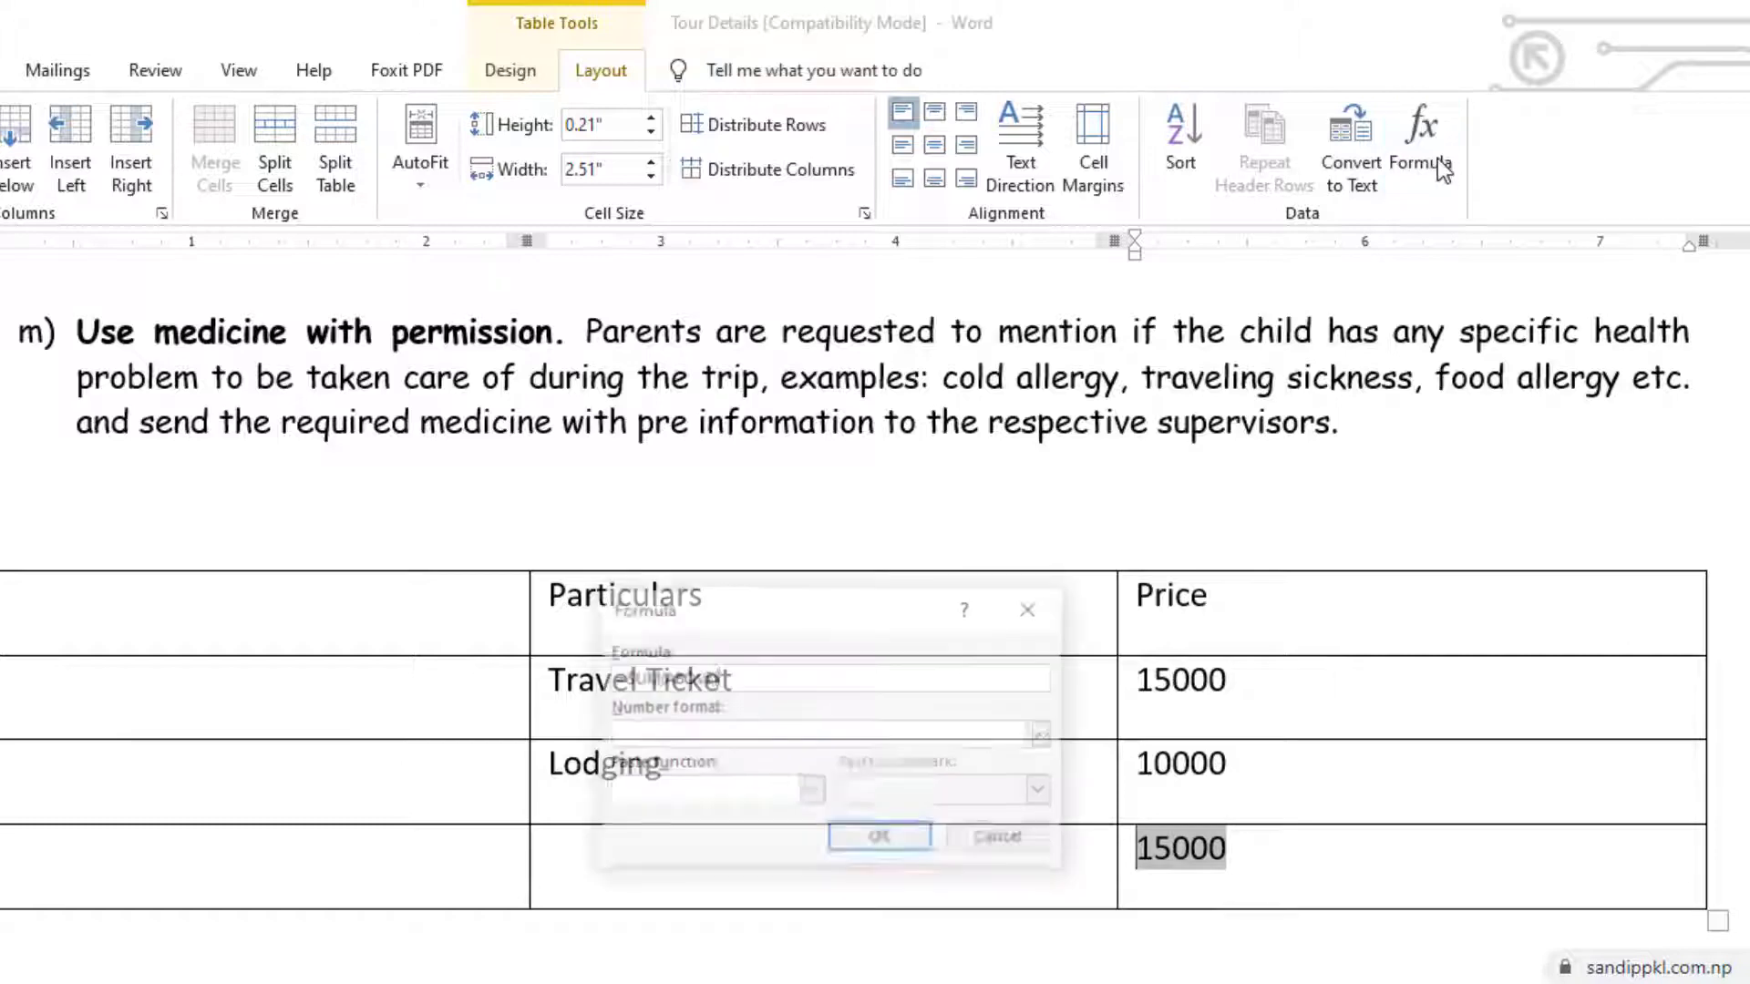
pyautogui.click(872, 843)
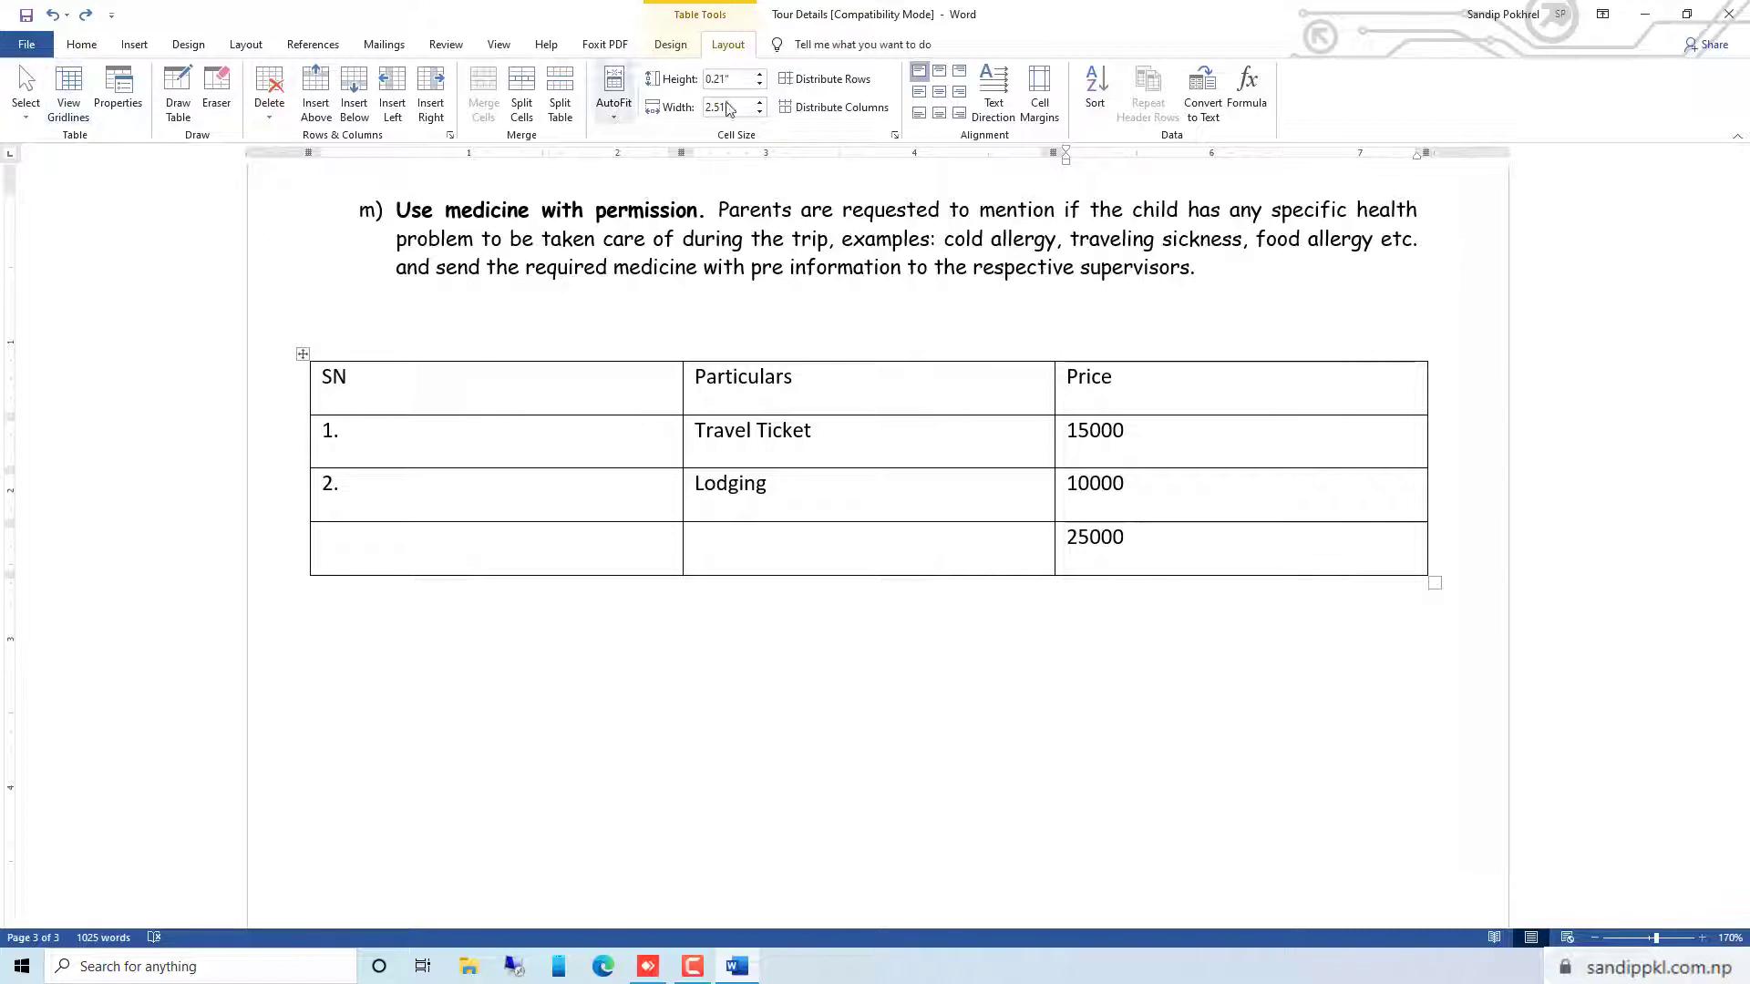
# Set the Office background to Clouds in the account settings
pyautogui.click(26, 50)
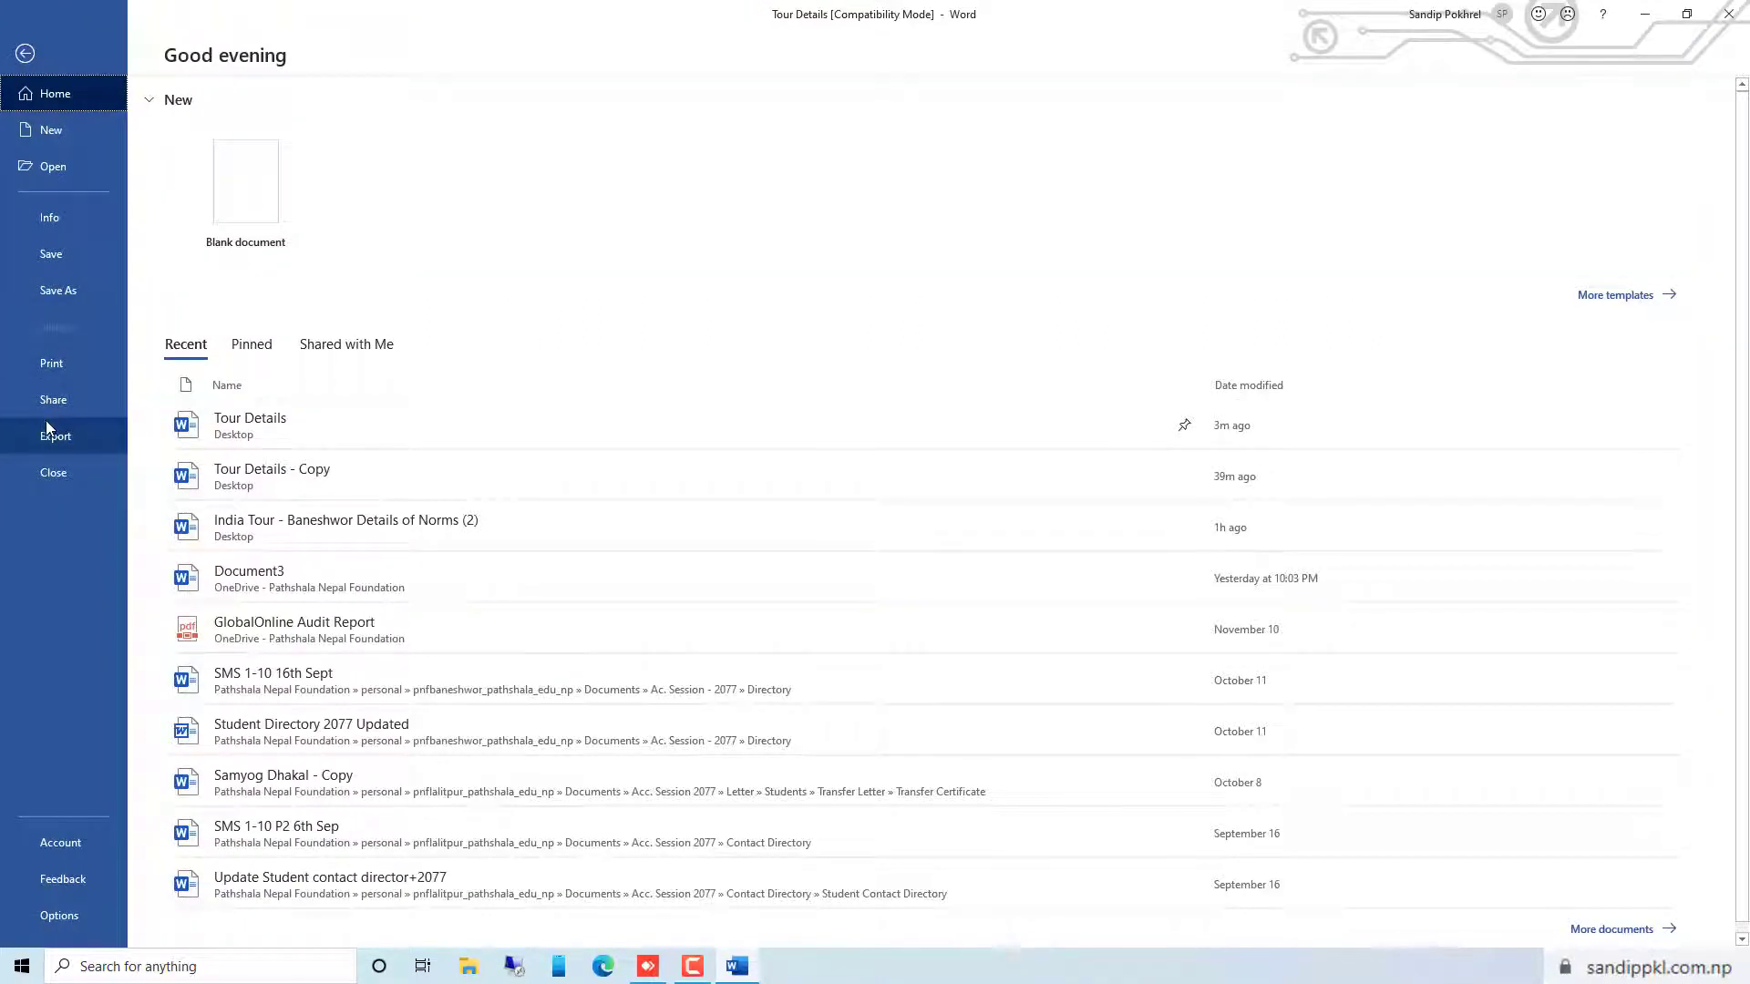
pyautogui.click(89, 843)
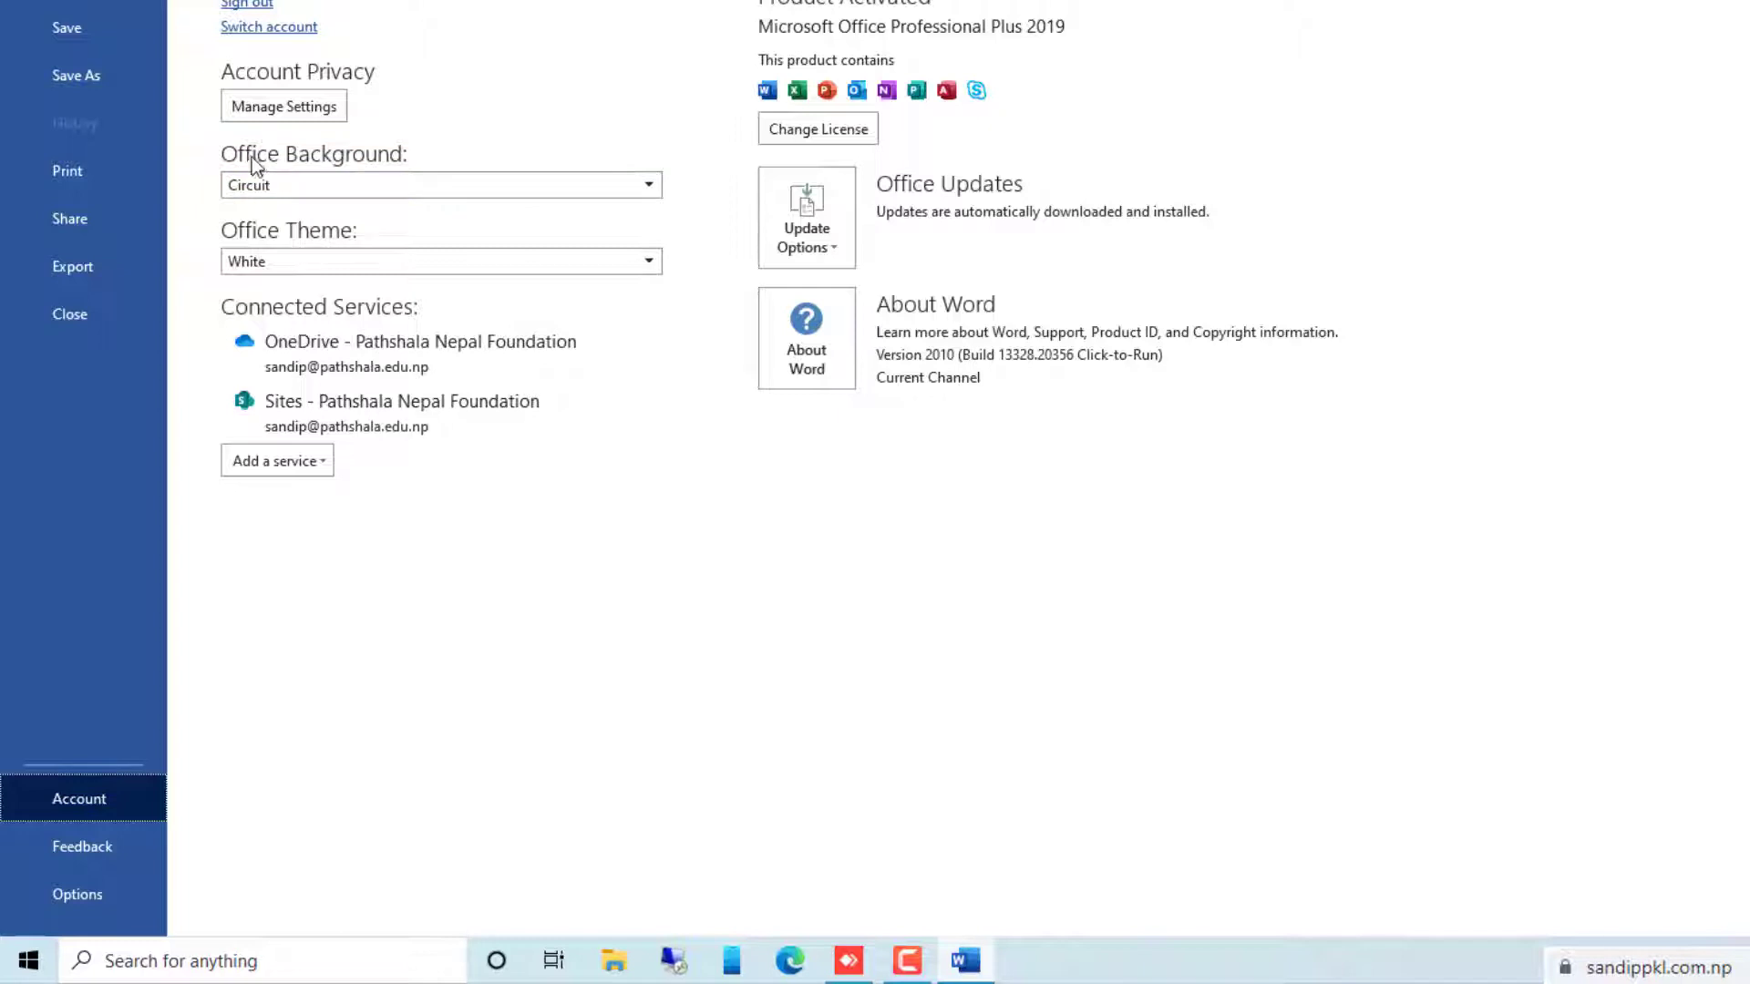
pyautogui.click(337, 182)
pyautogui.click(278, 303)
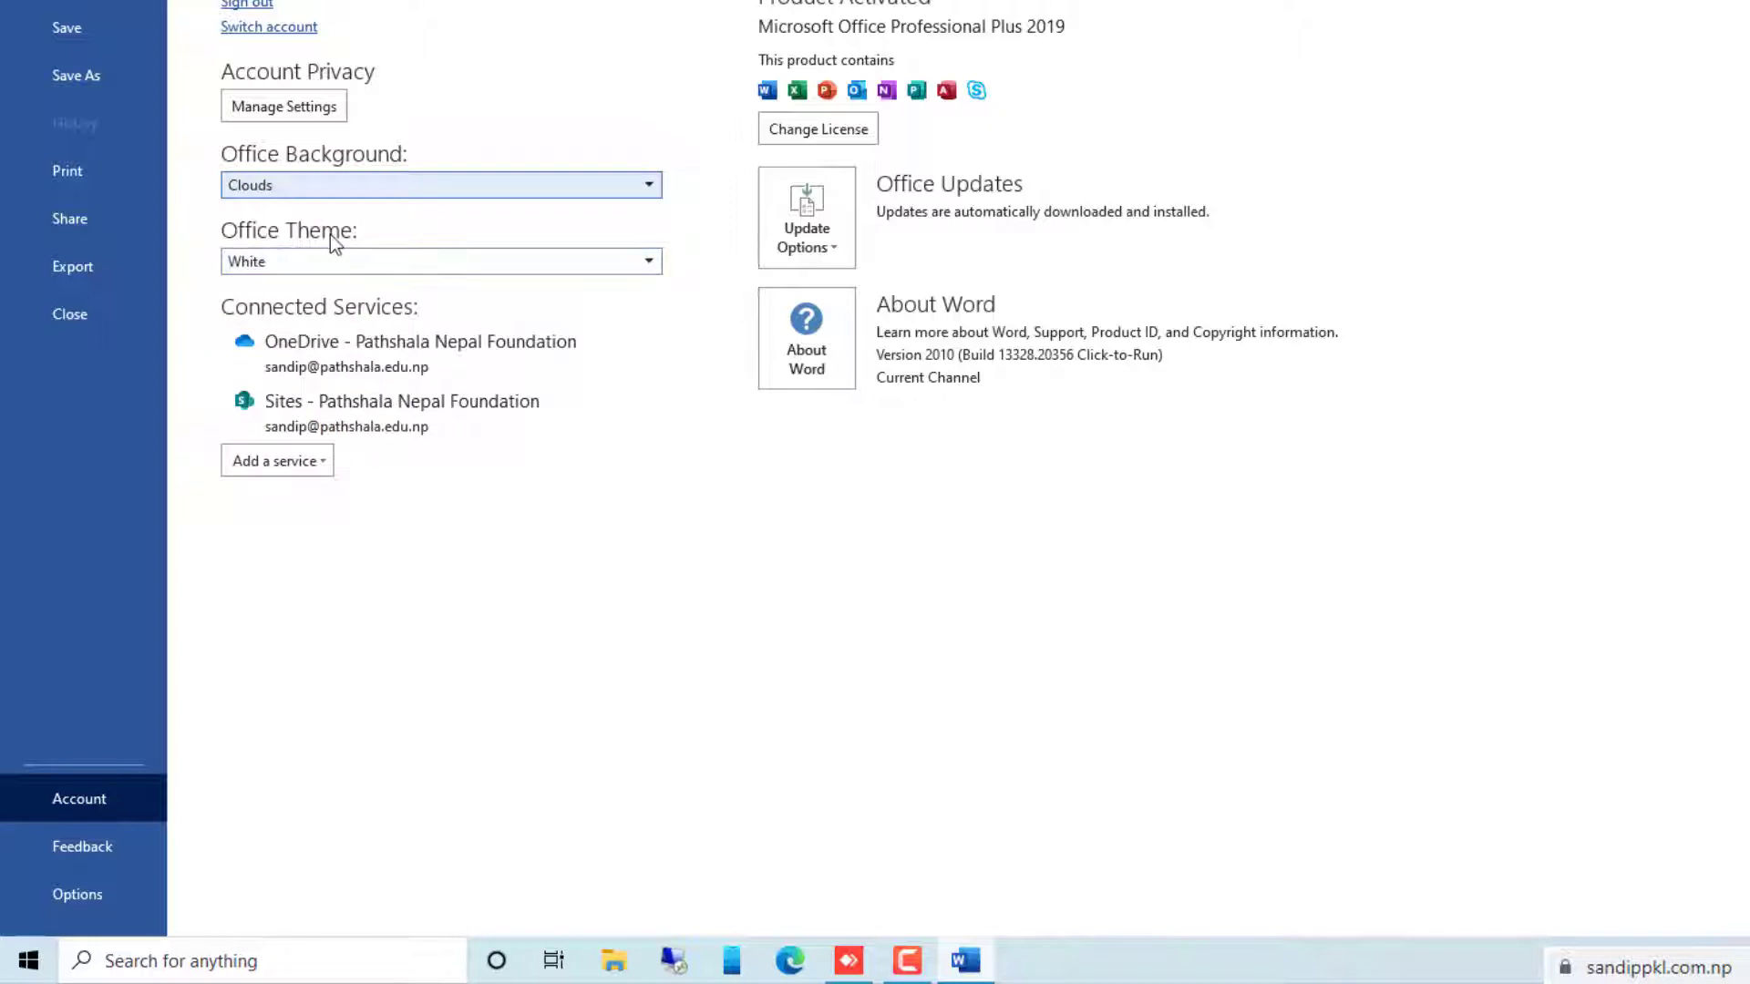
# Try the Colorful and Dark Gray Office themes
pyautogui.click(251, 262)
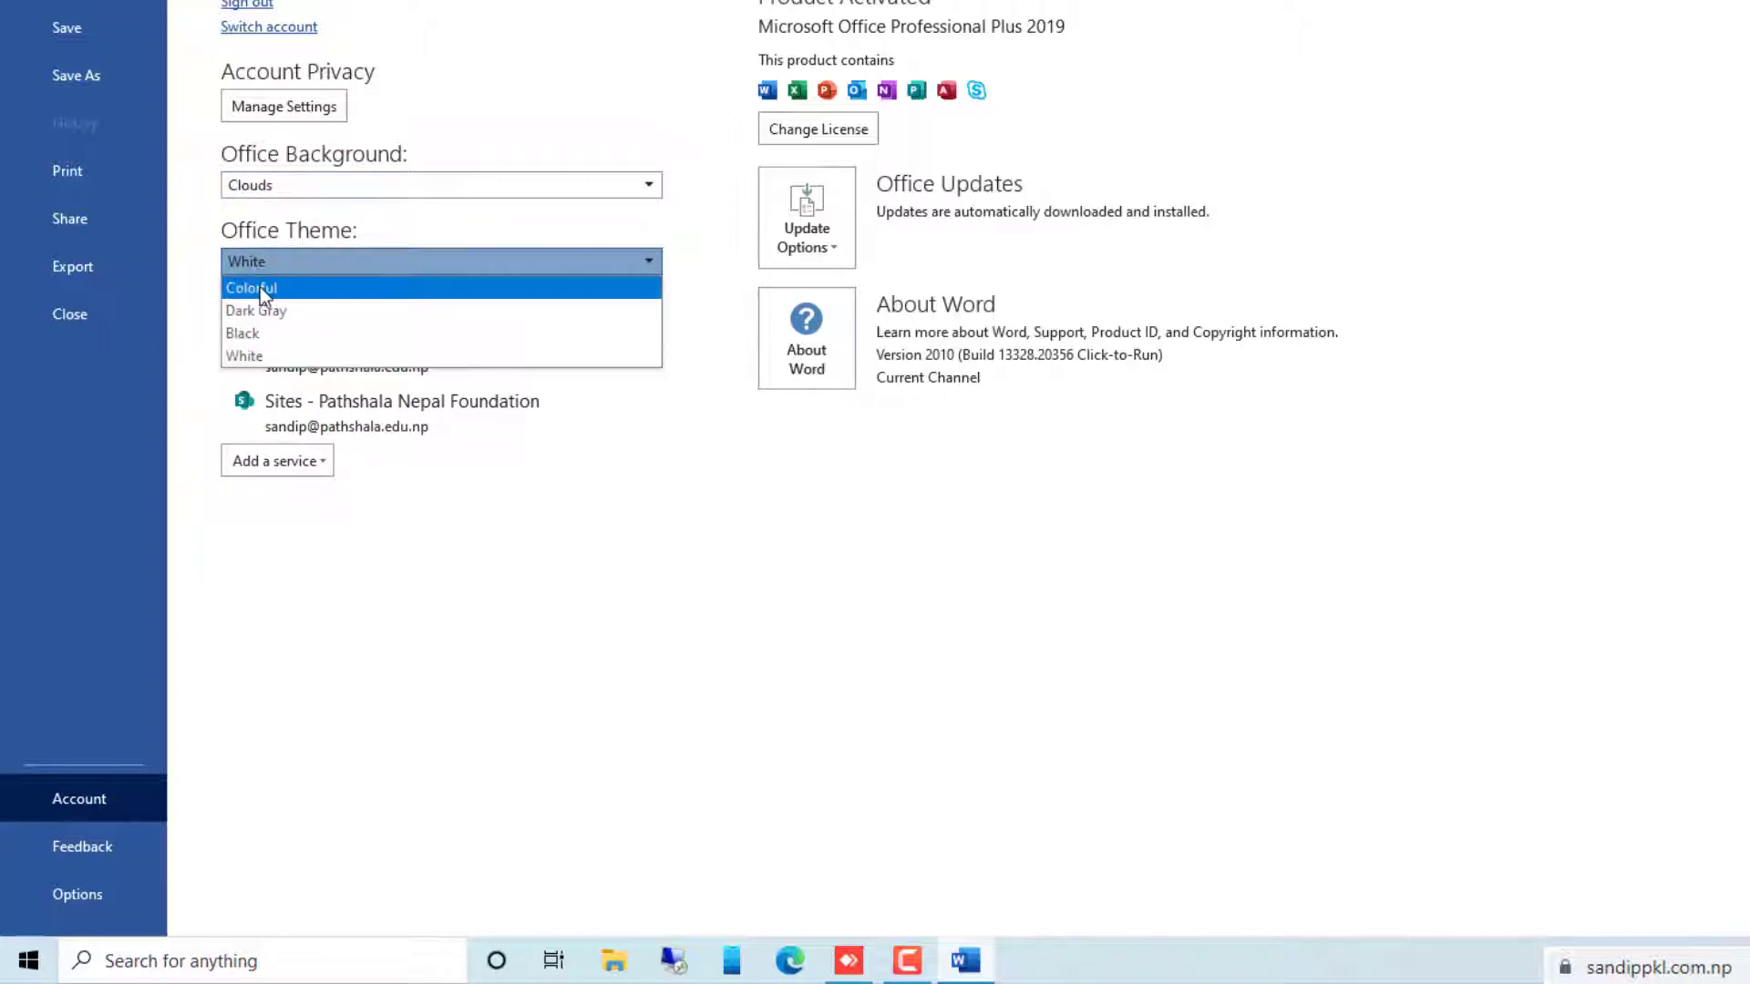
pyautogui.click(260, 288)
pyautogui.click(271, 260)
pyautogui.click(270, 262)
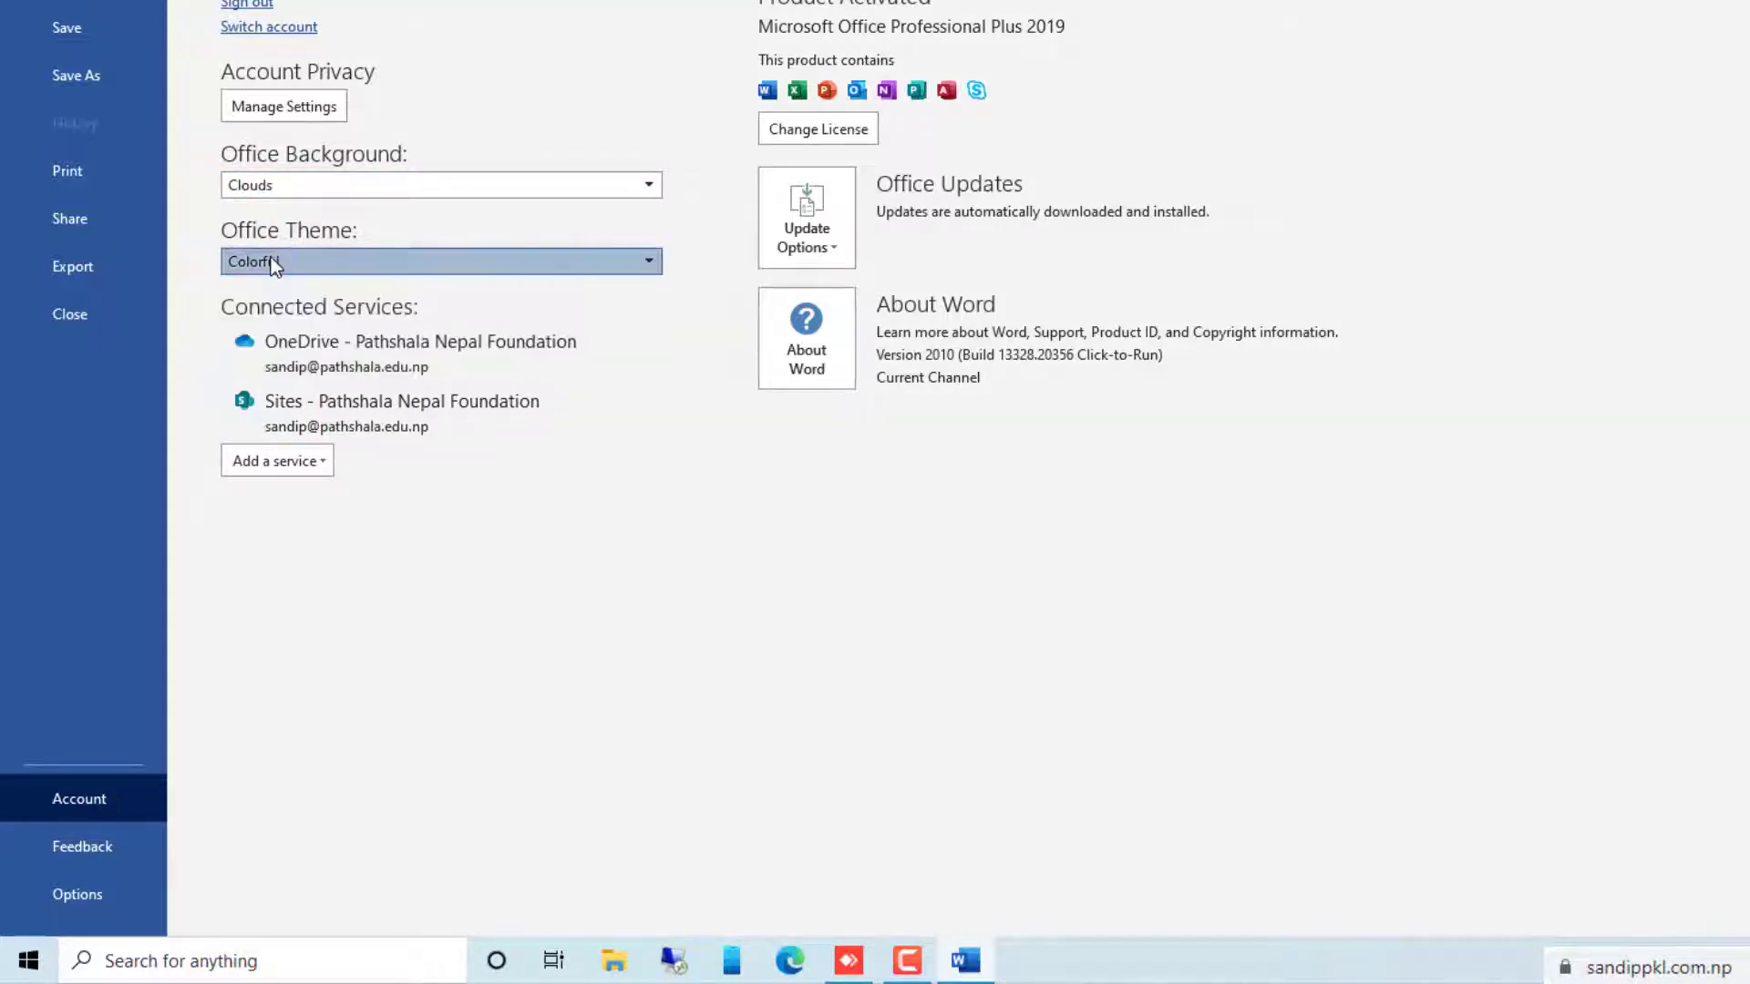
pyautogui.click(258, 266)
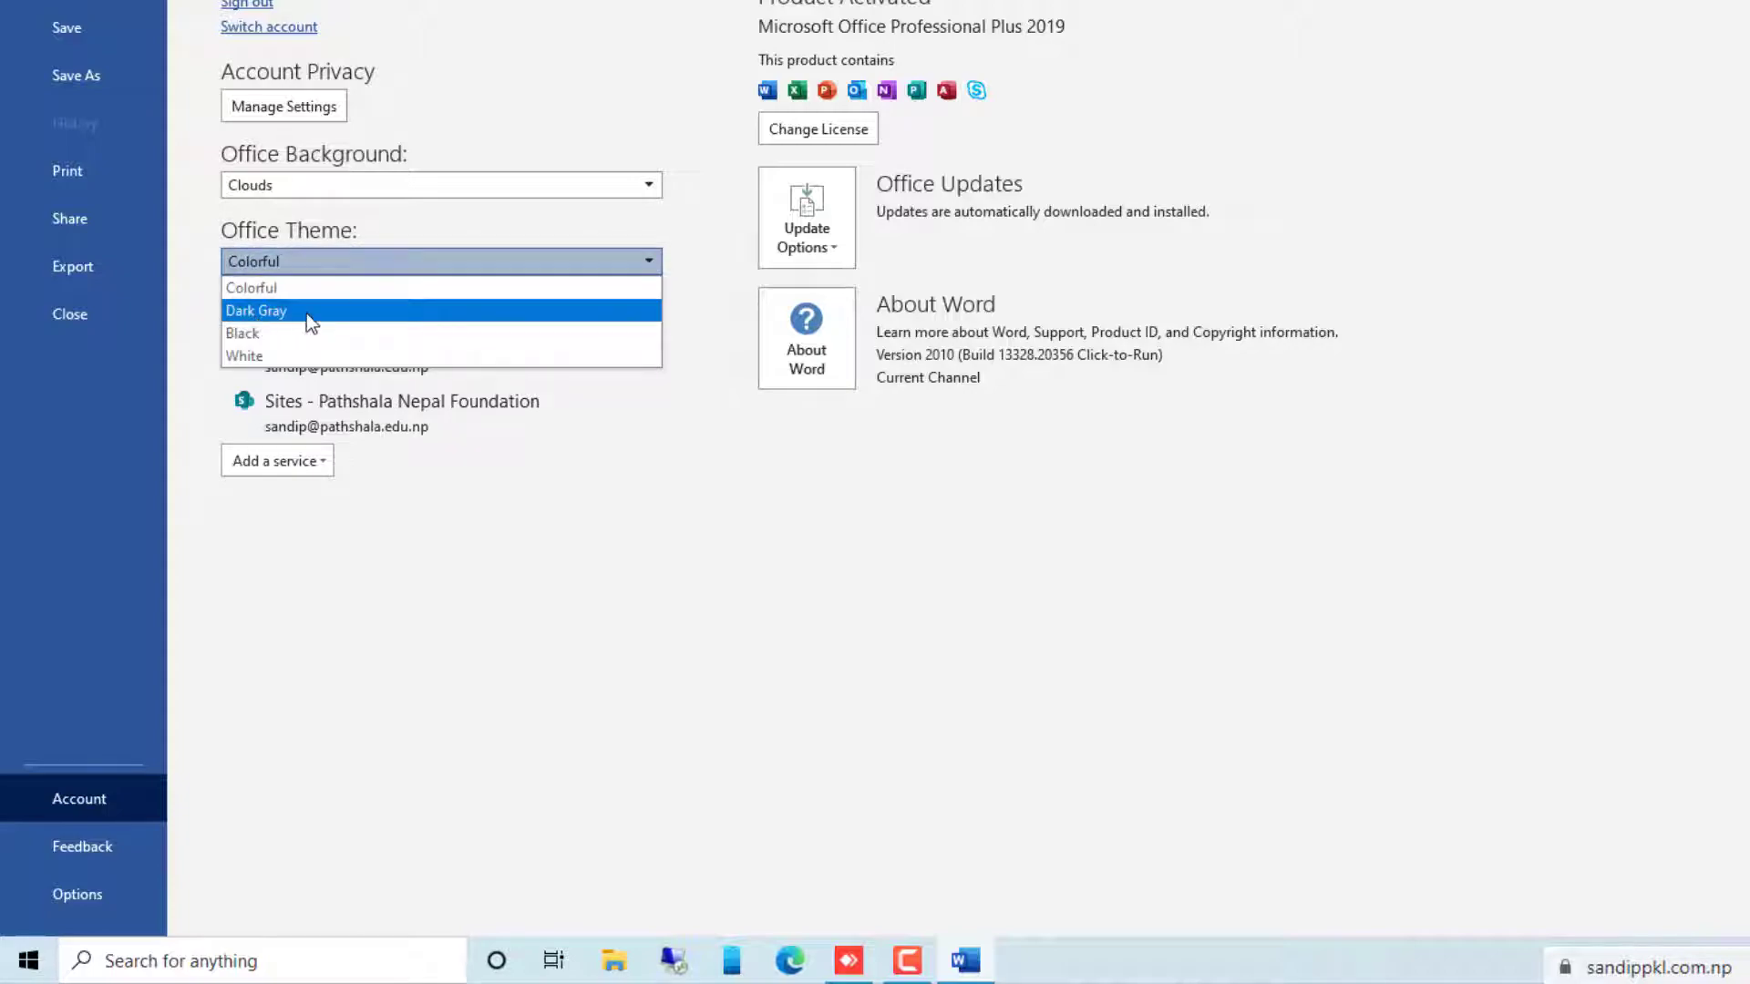
pyautogui.click(306, 311)
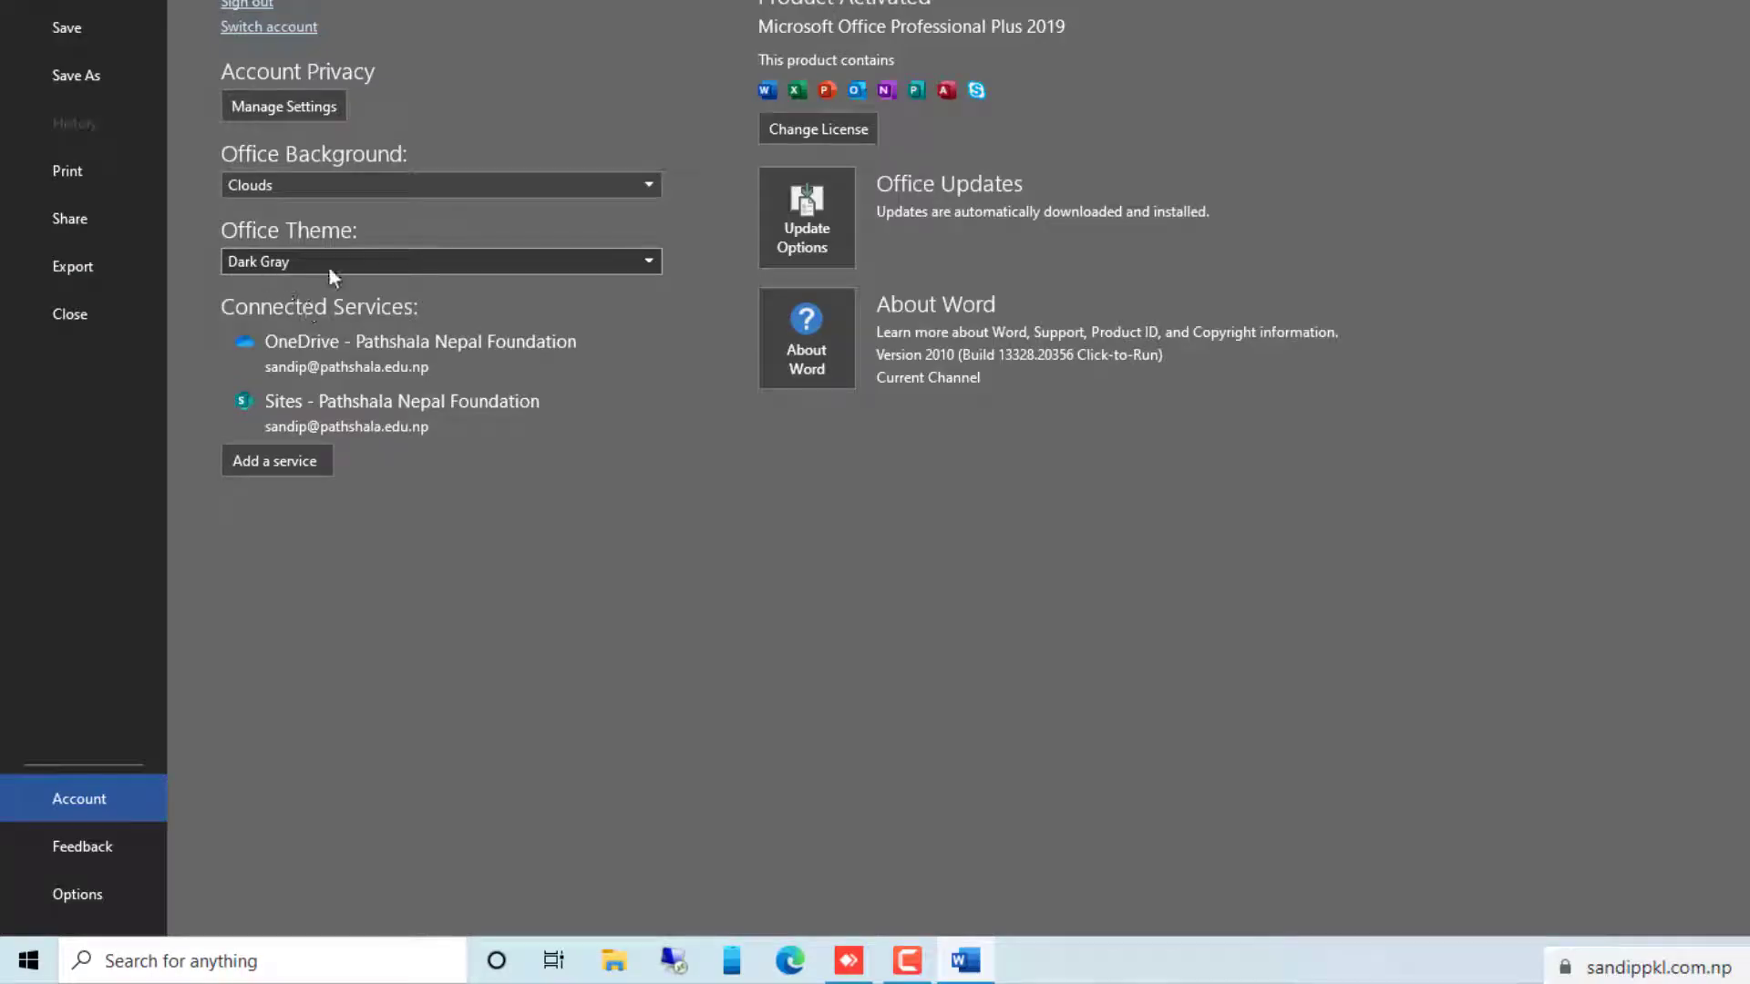
# Try the Black Office theme, set the theme back to Colorful, and return to the document
pyautogui.click(386, 260)
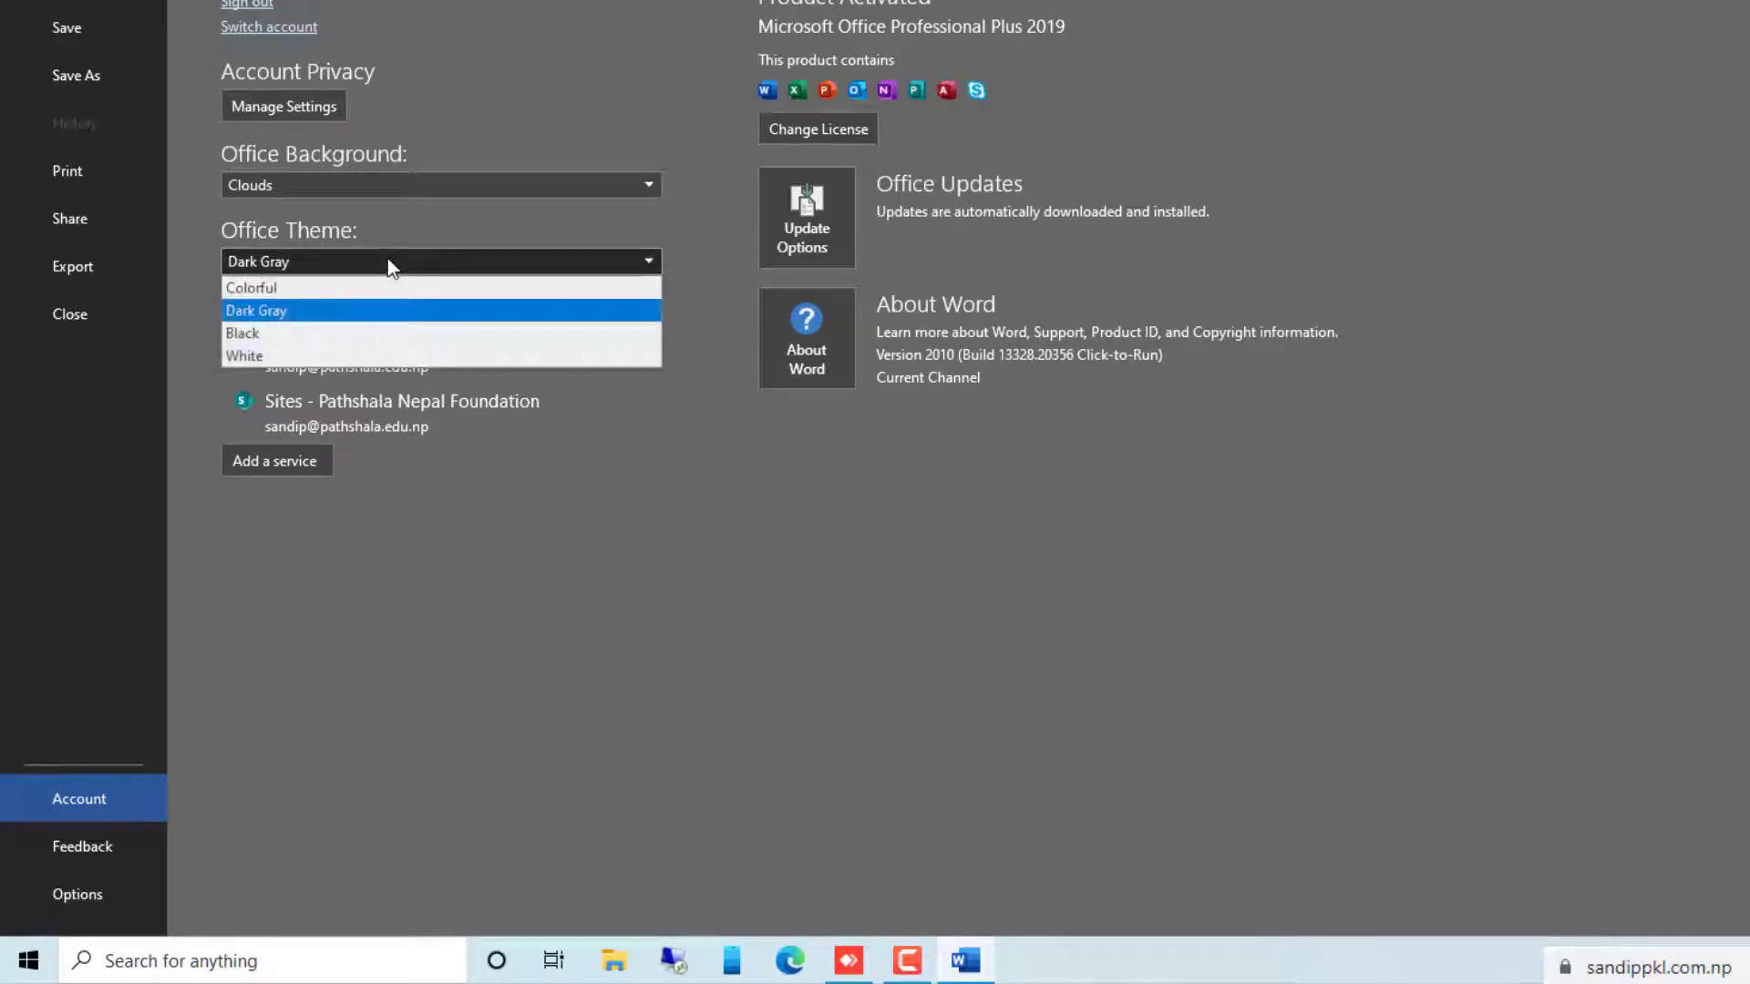
pyautogui.click(260, 334)
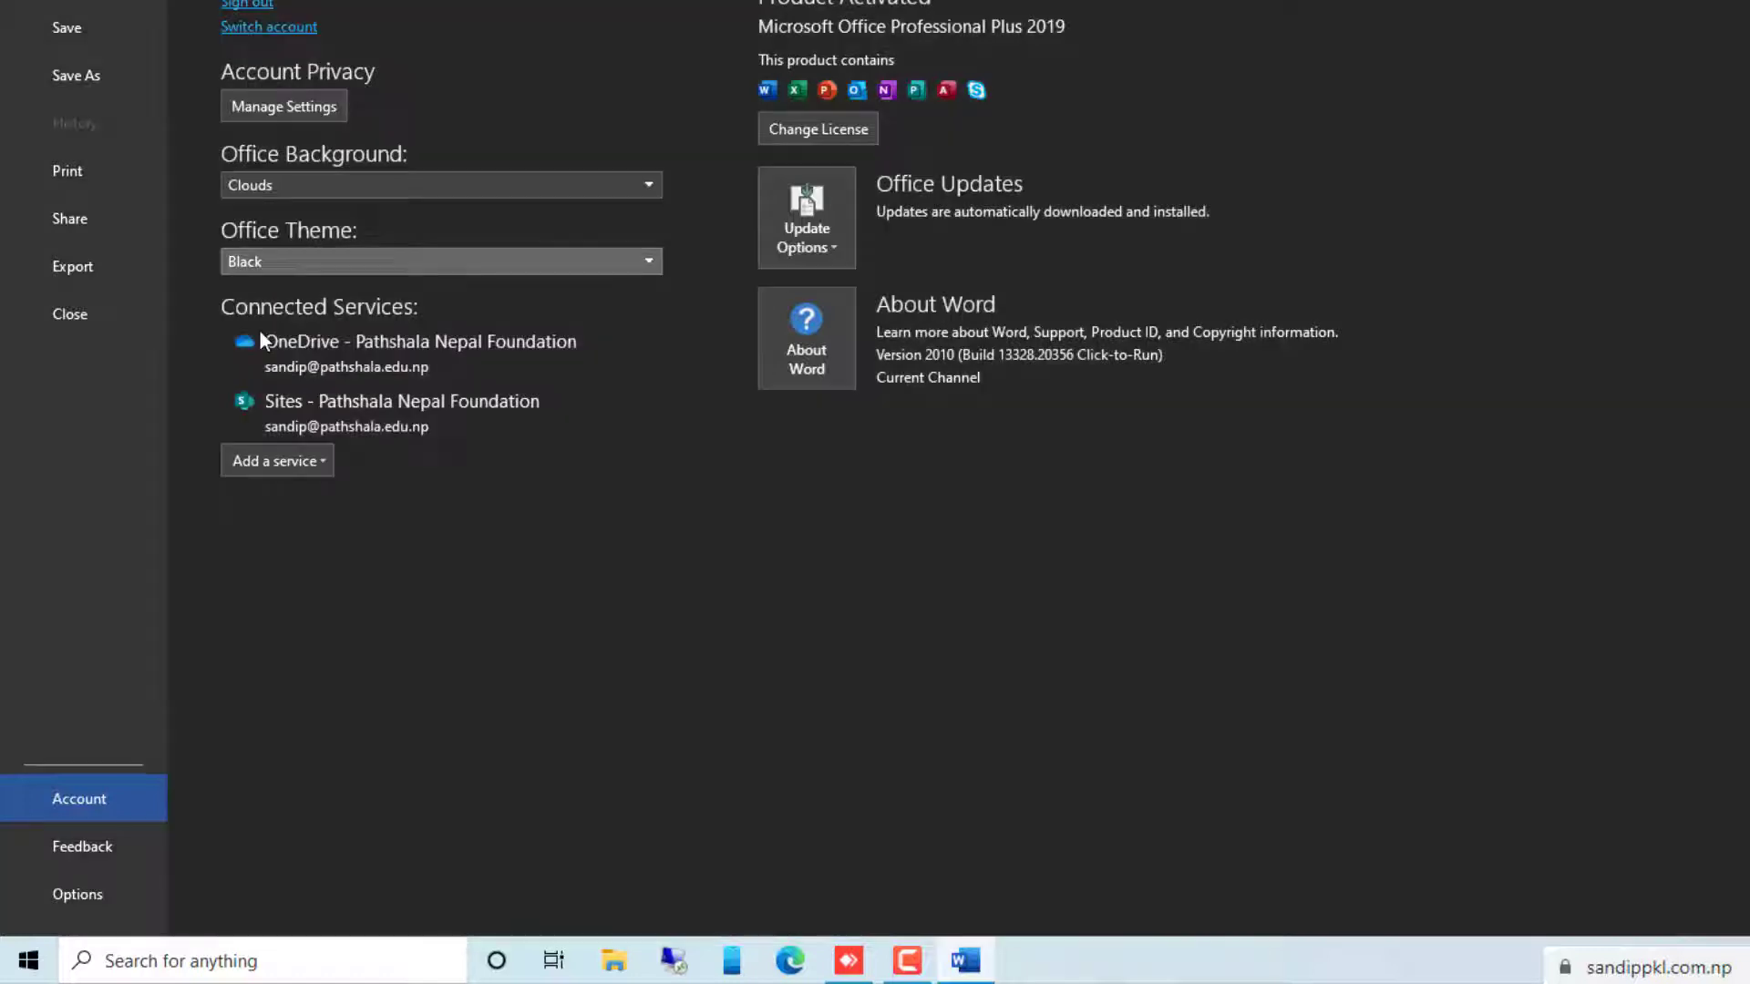
pyautogui.click(308, 264)
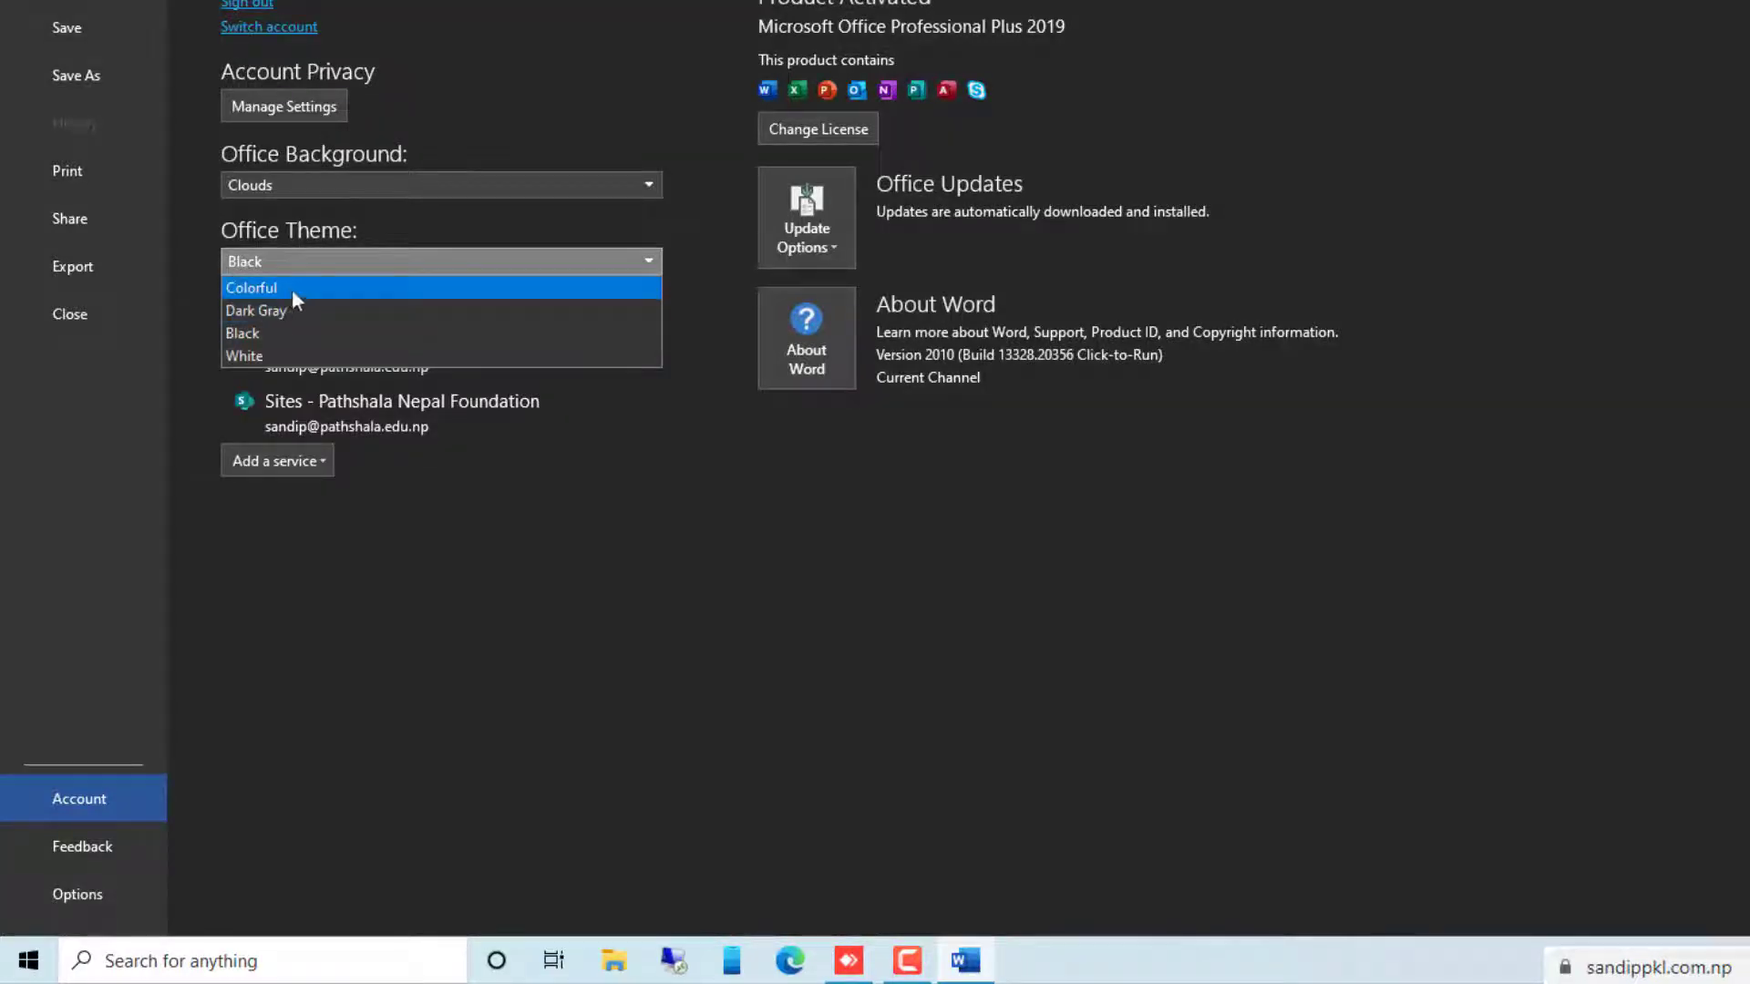
pyautogui.click(292, 288)
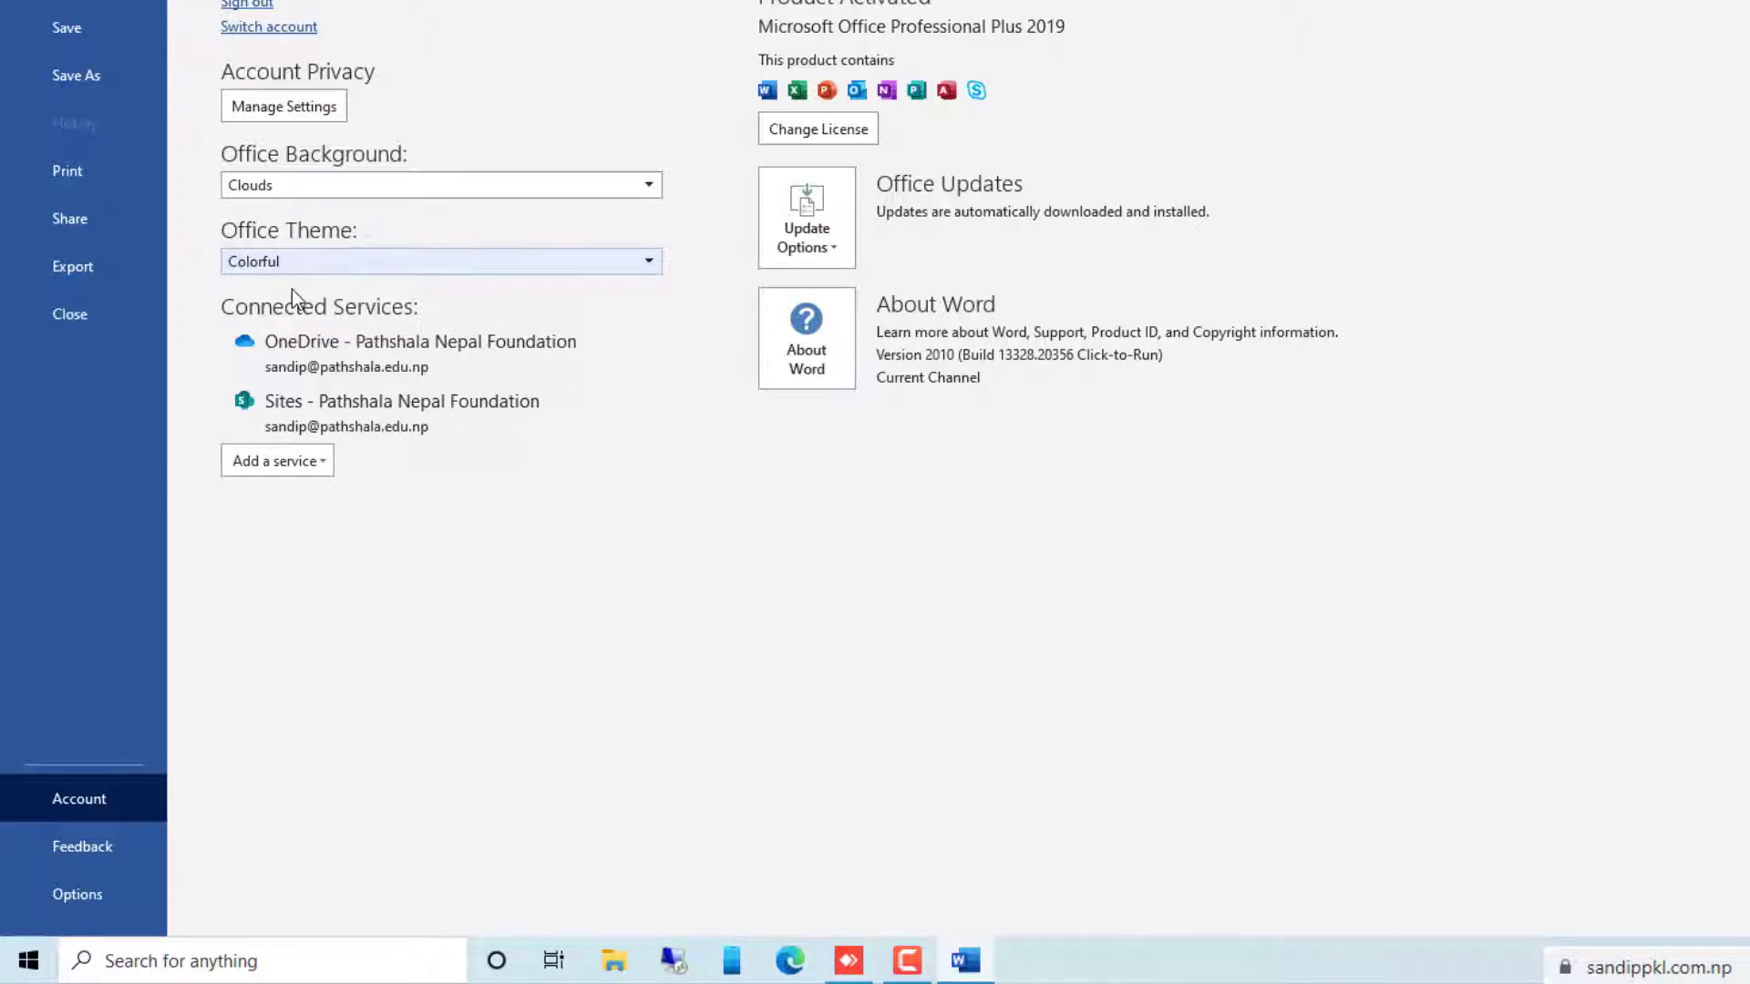
pyautogui.click(298, 259)
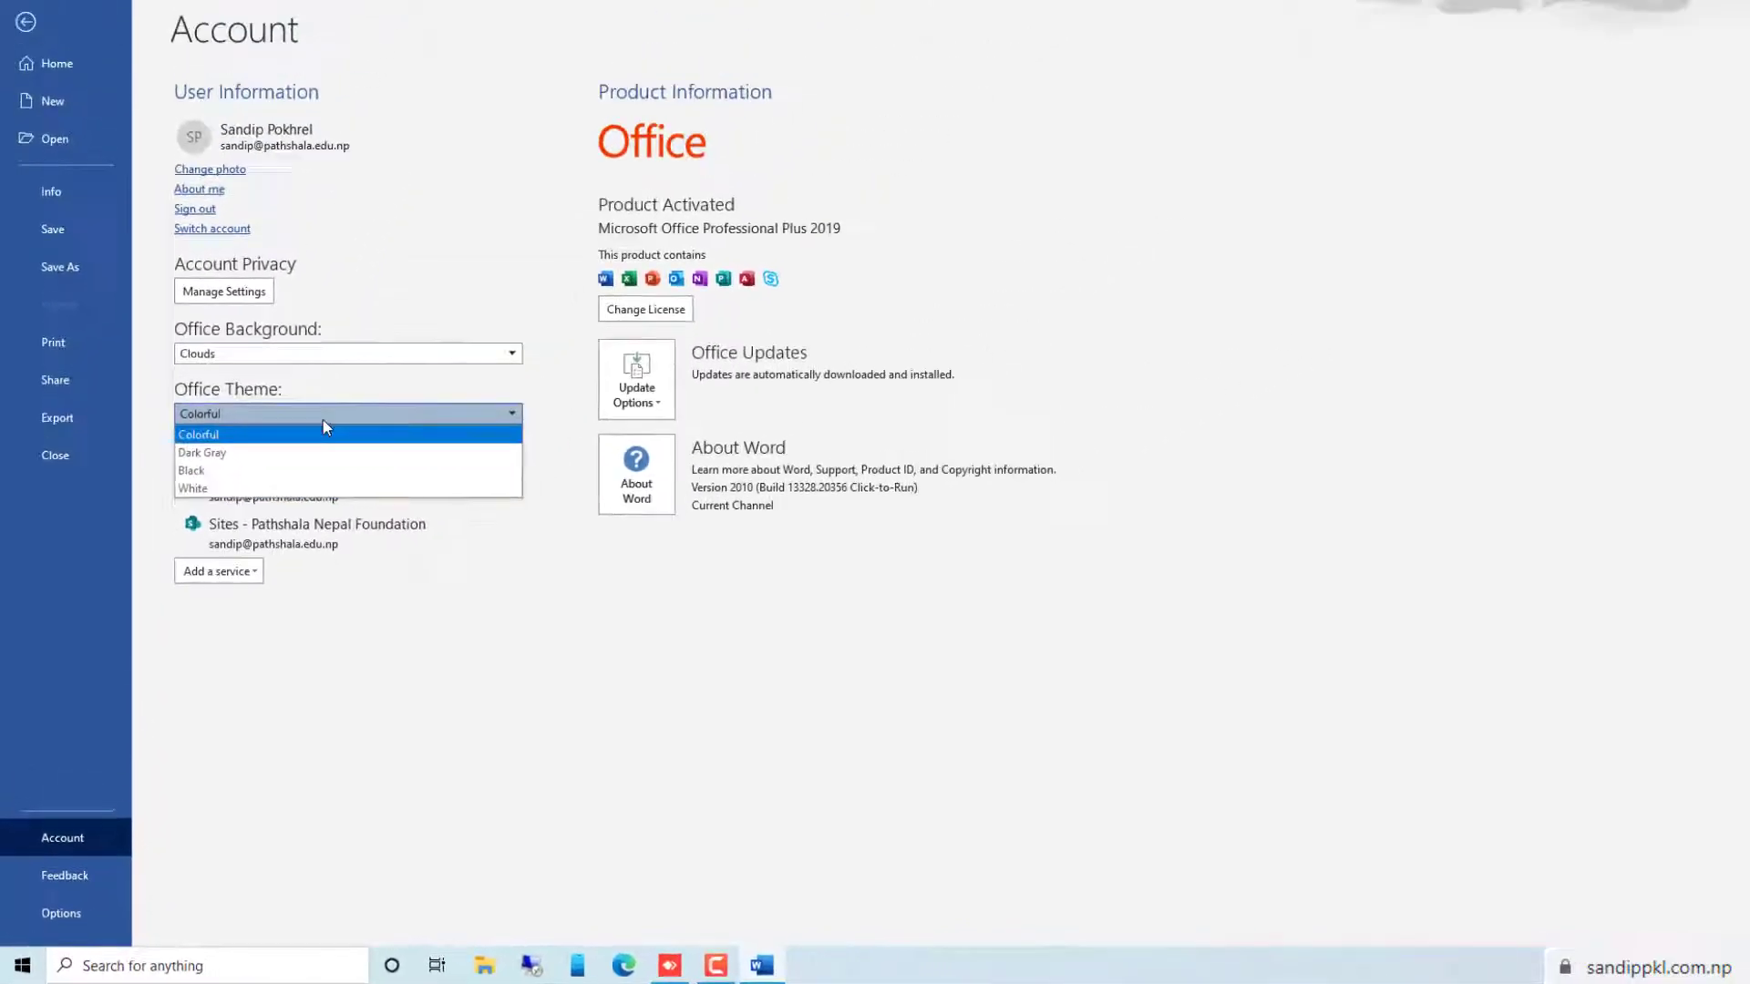
pyautogui.click(453, 577)
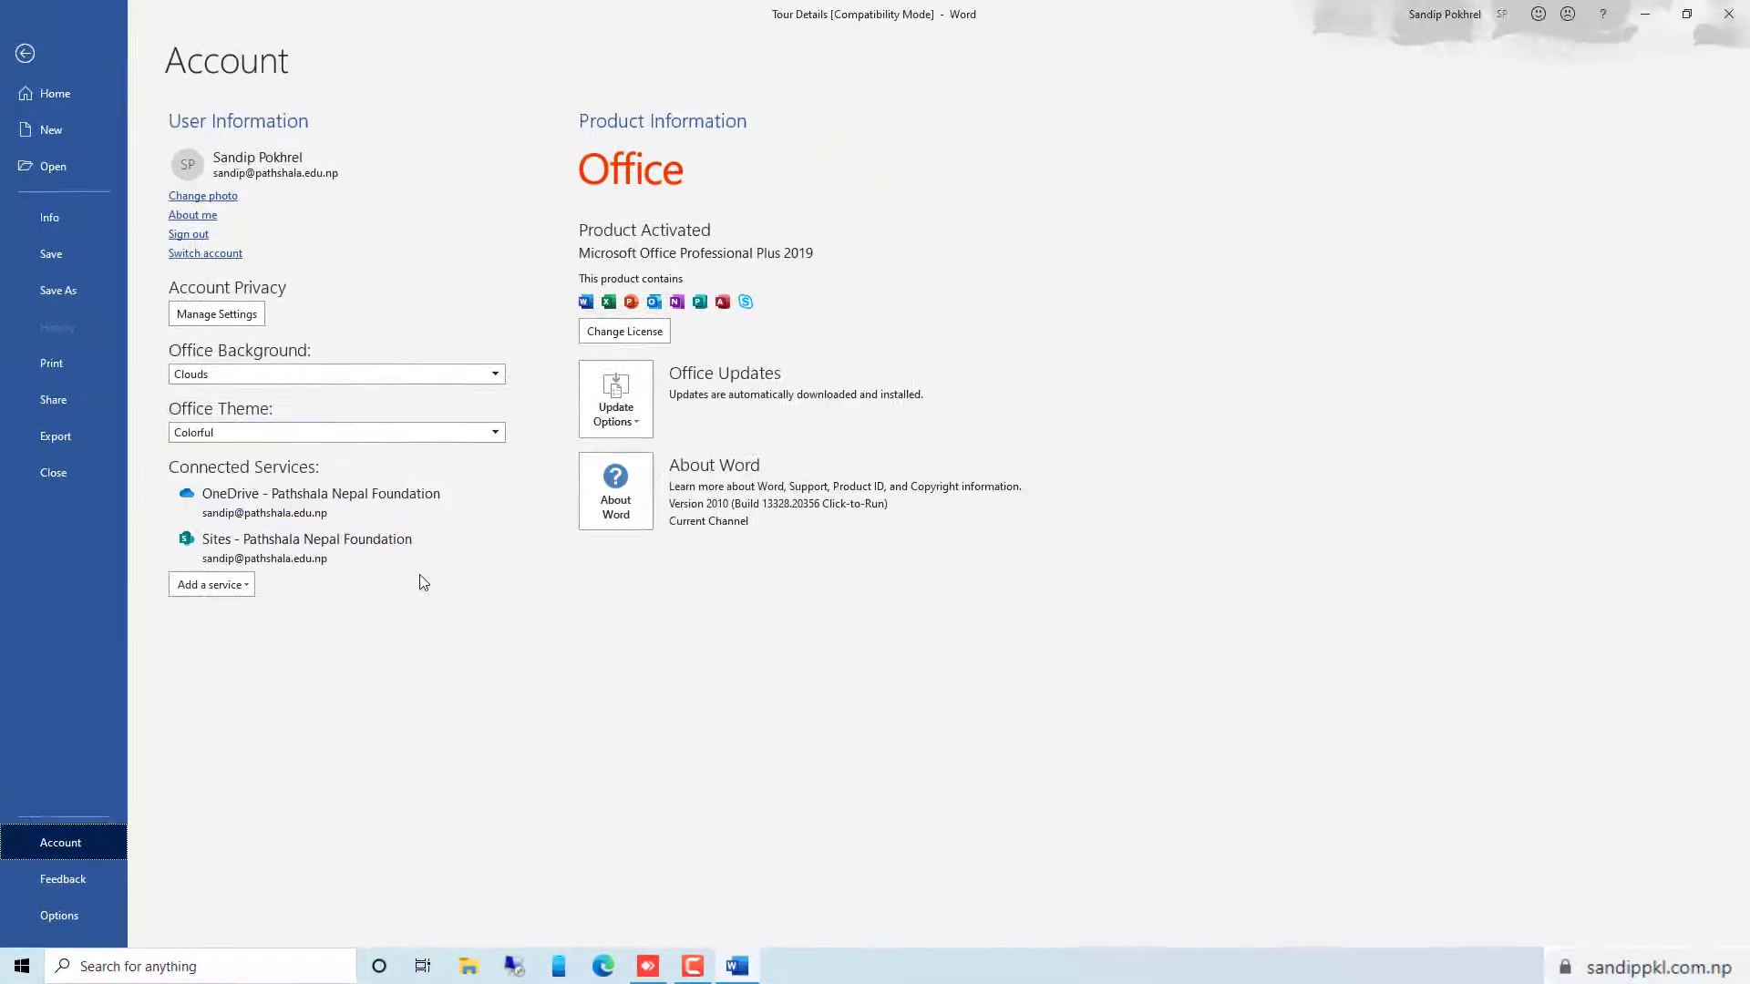
pyautogui.click(24, 55)
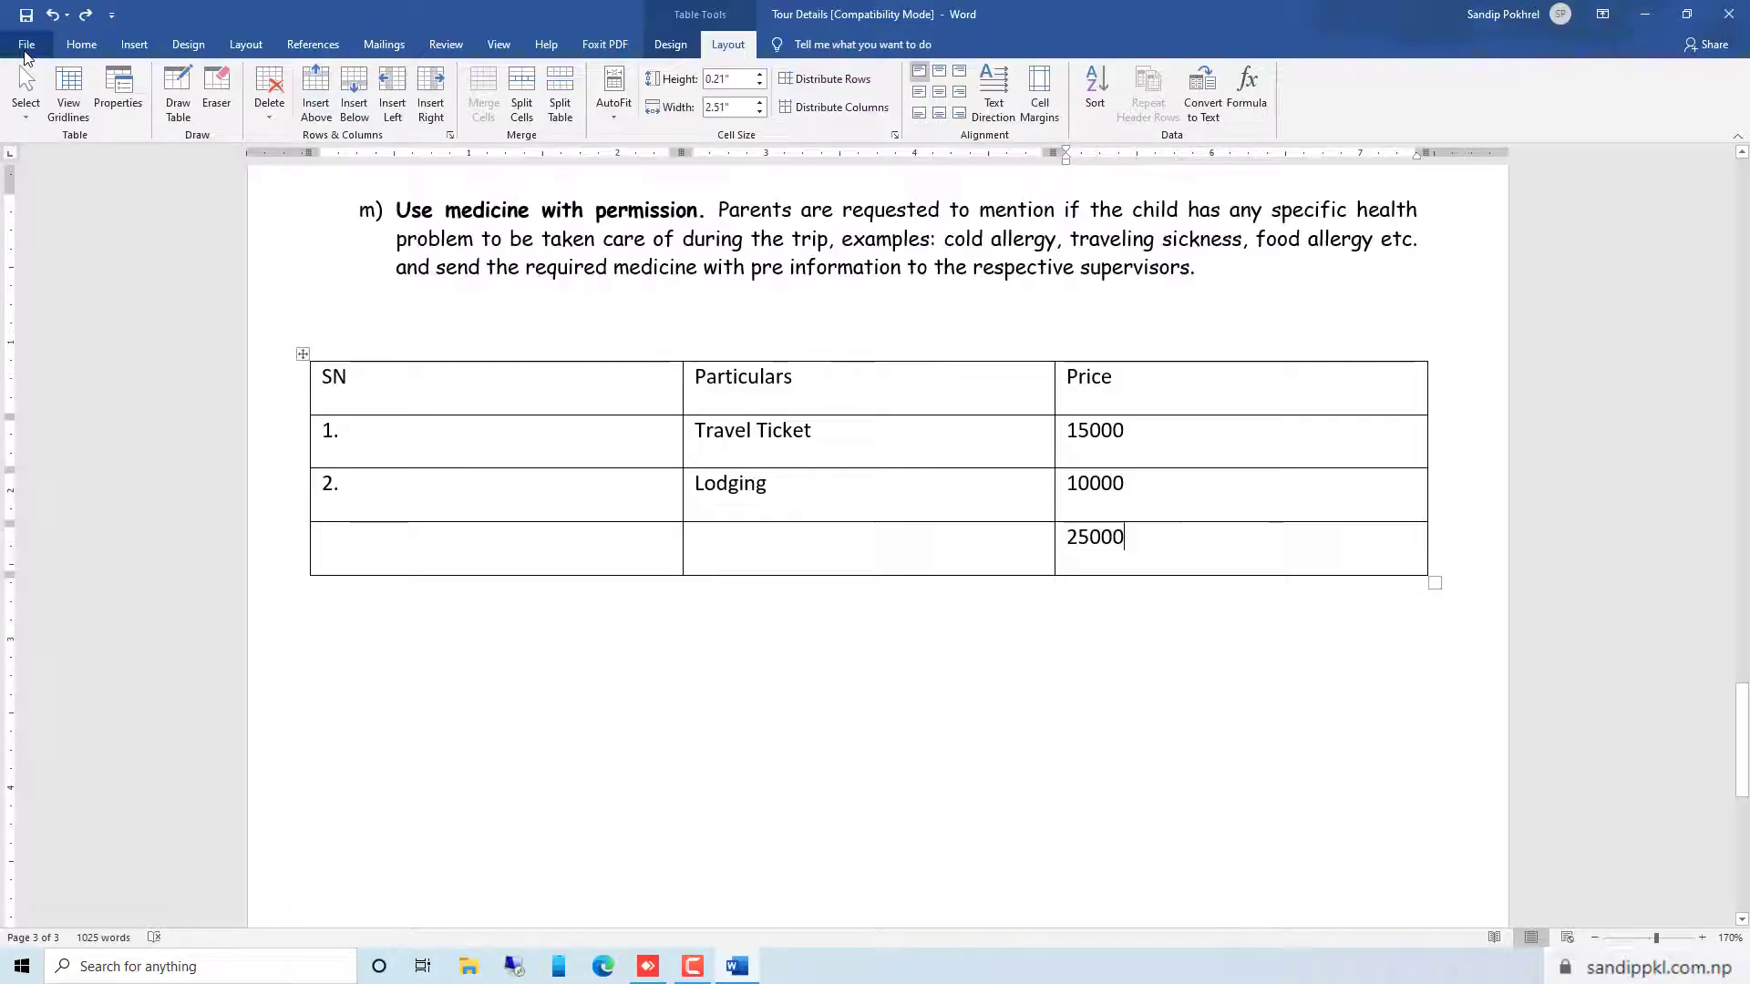
# Save a copy of the document to the Desktop as a PDF named Tour Details, opening it after publishing
pyautogui.scroll(10, 584, 365)
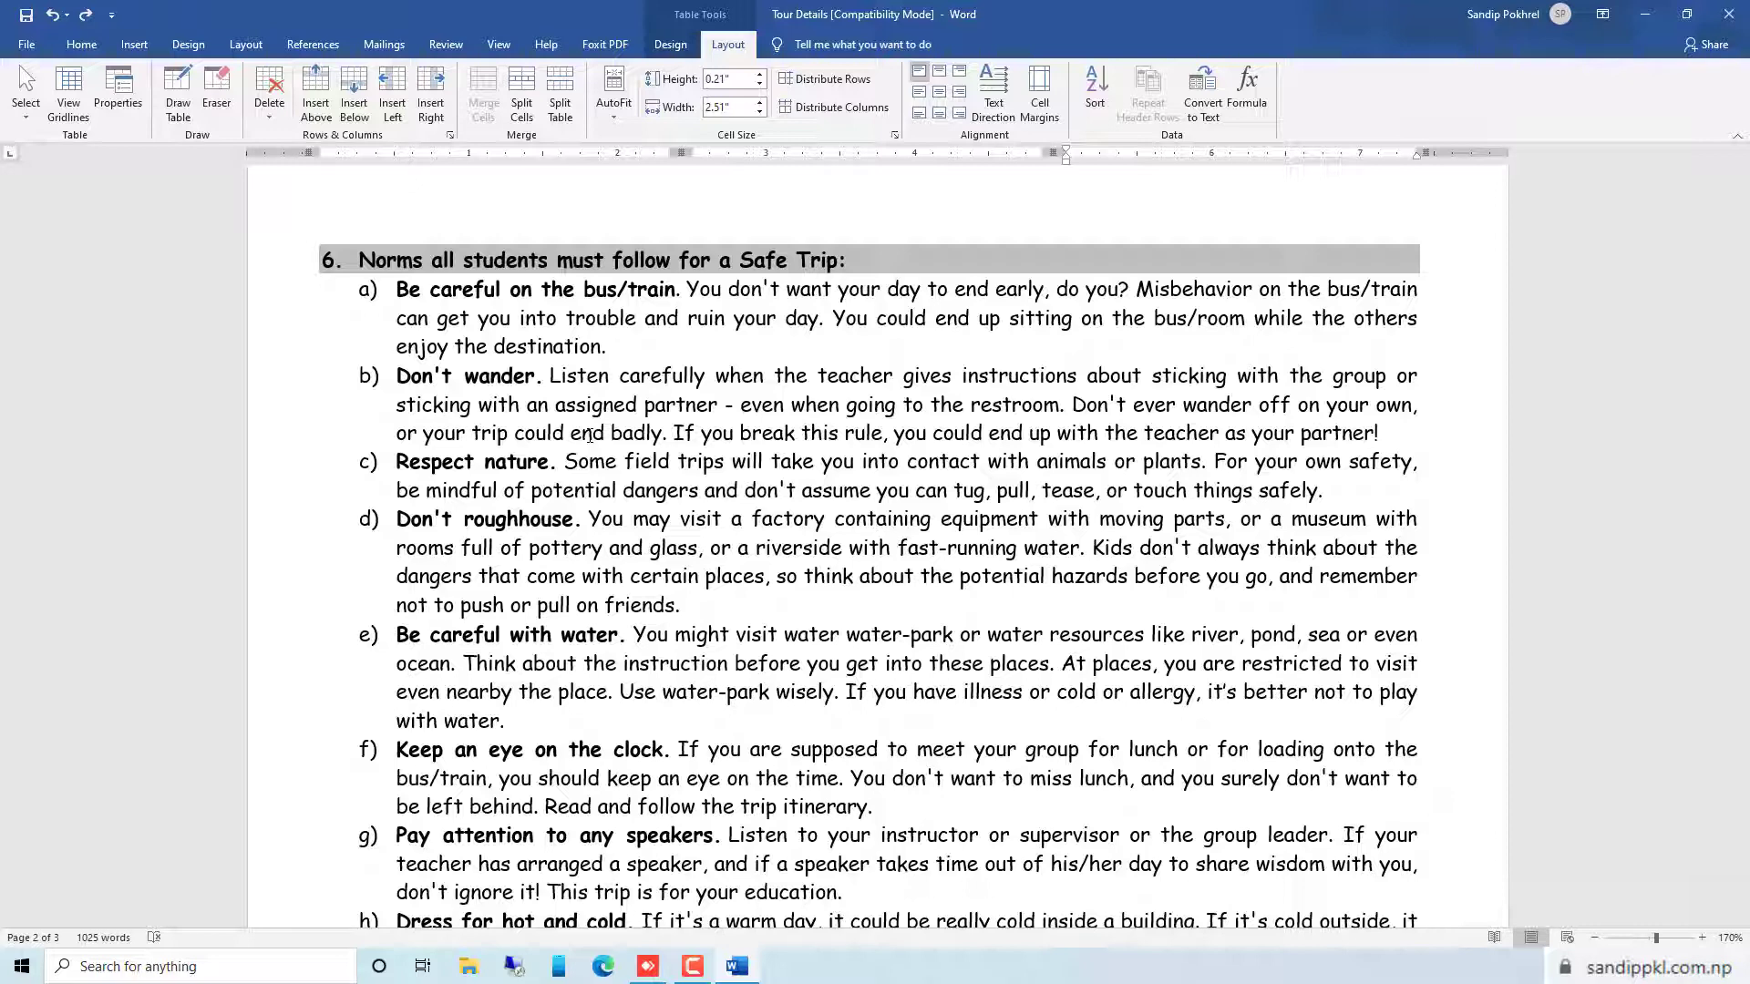
pyautogui.click(18, 44)
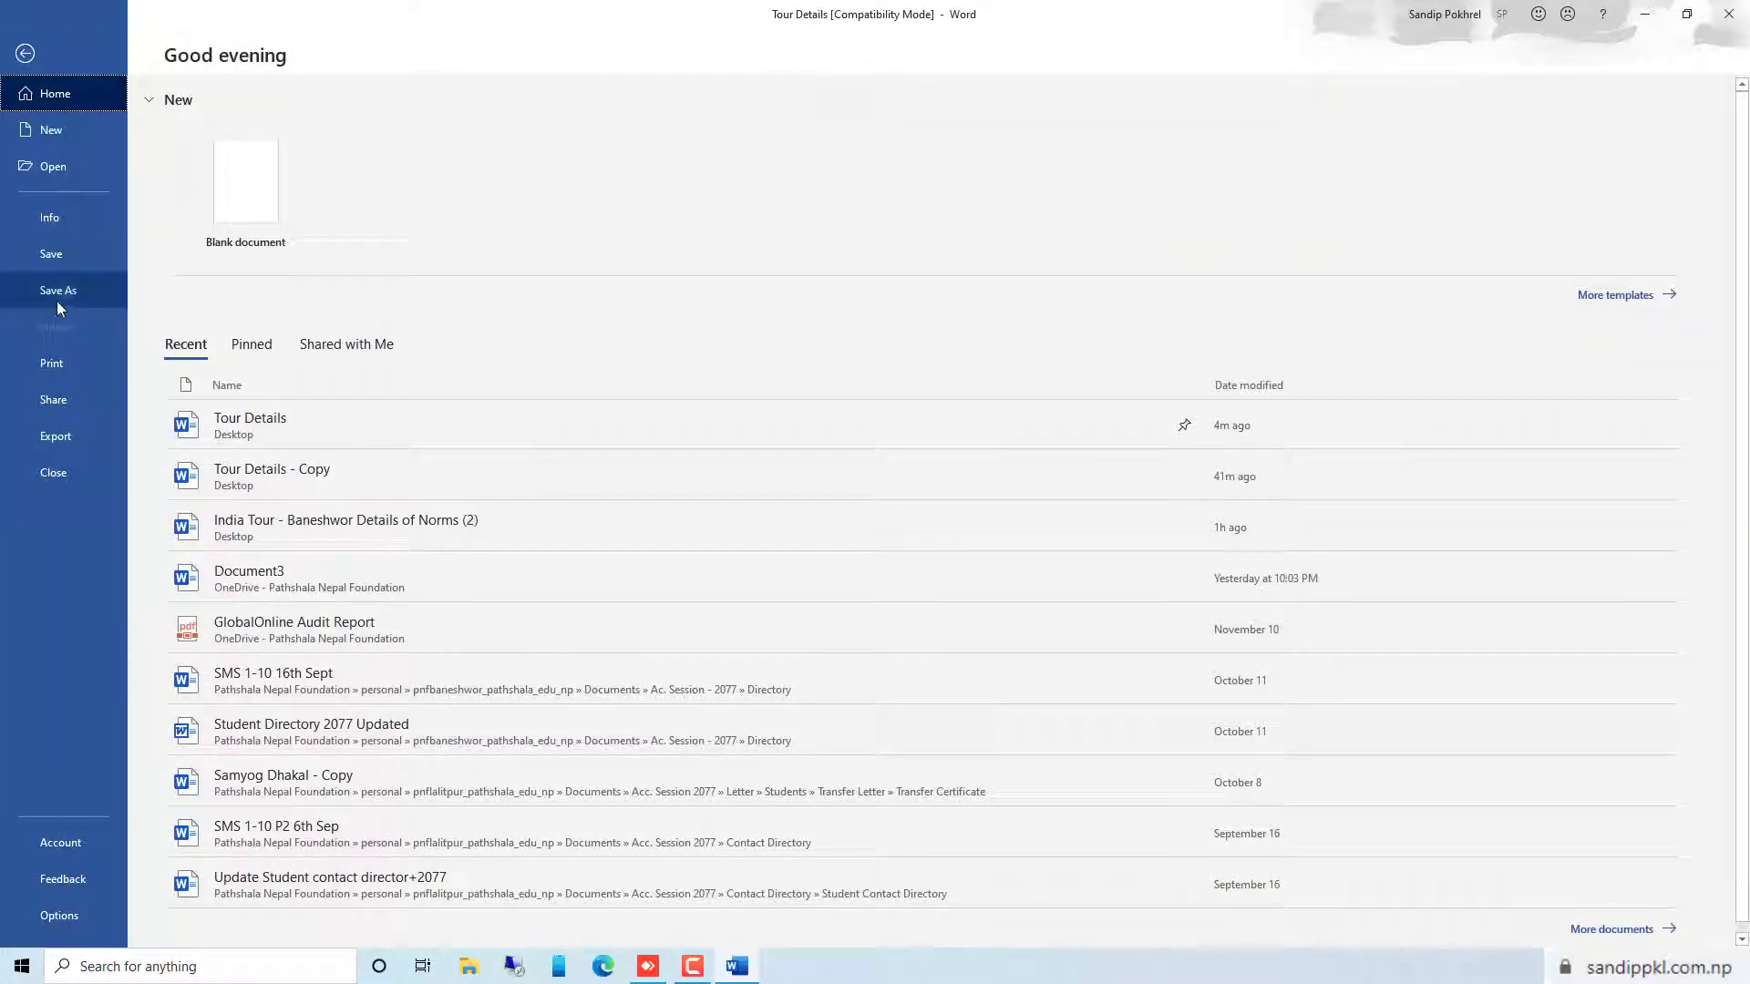
pyautogui.click(57, 294)
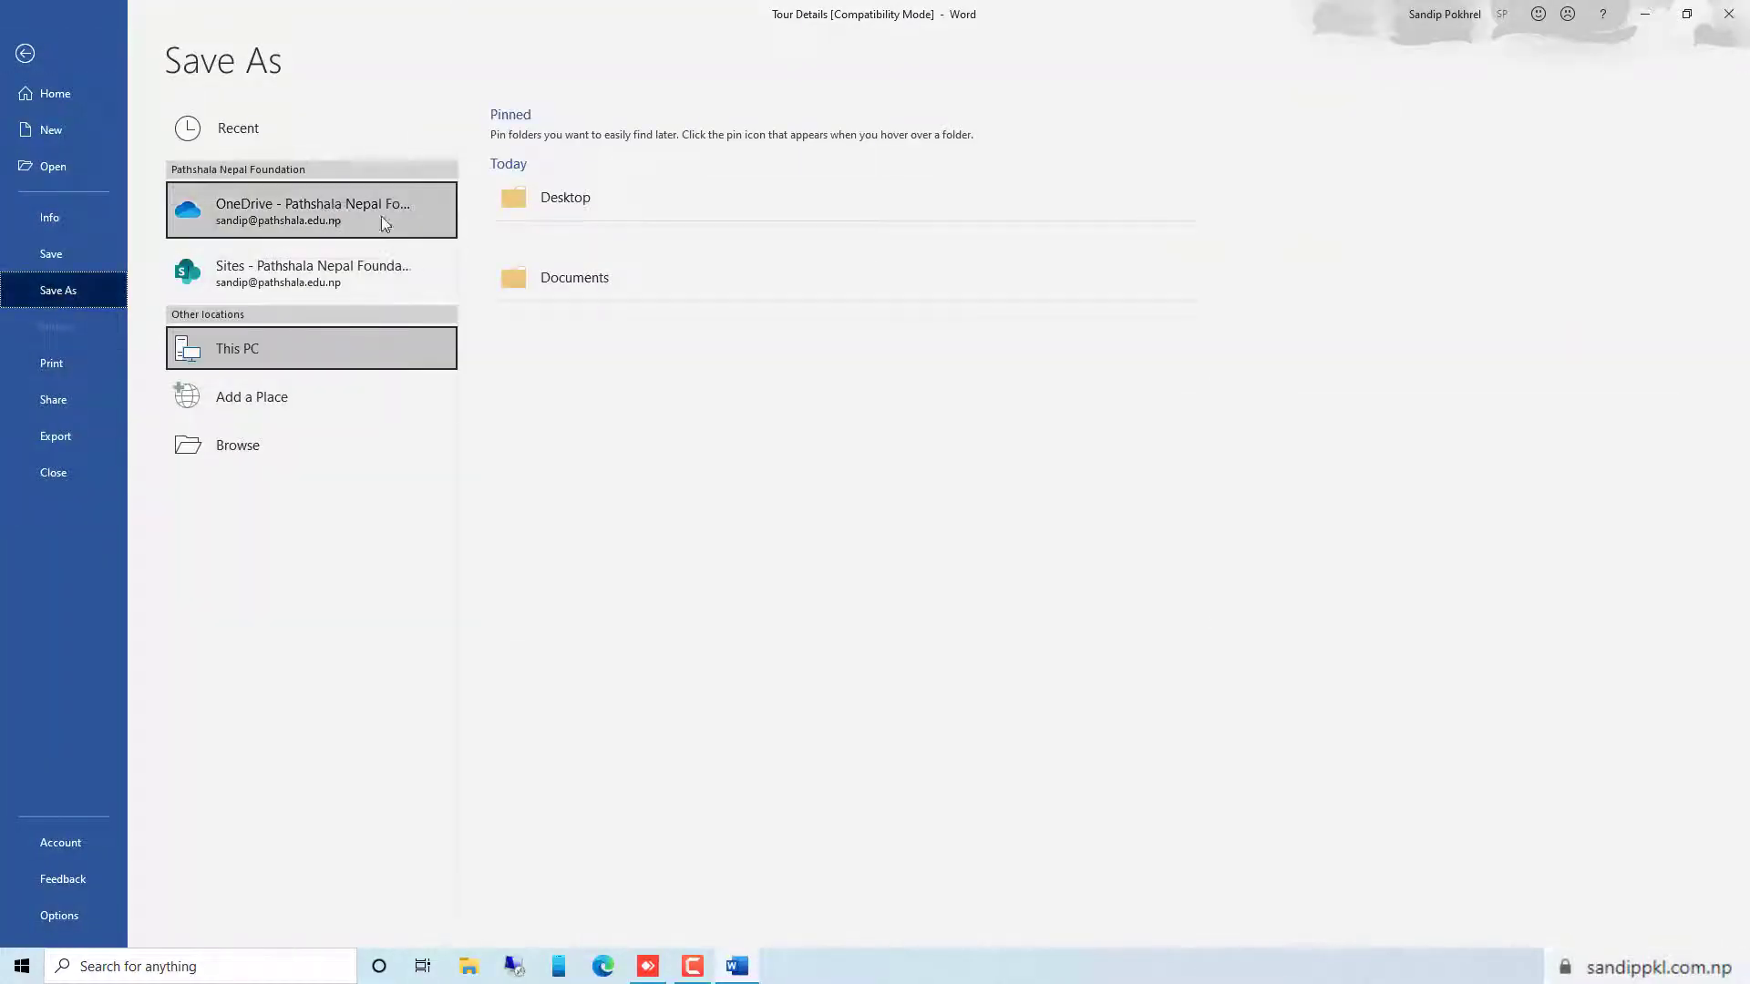
pyautogui.click(691, 209)
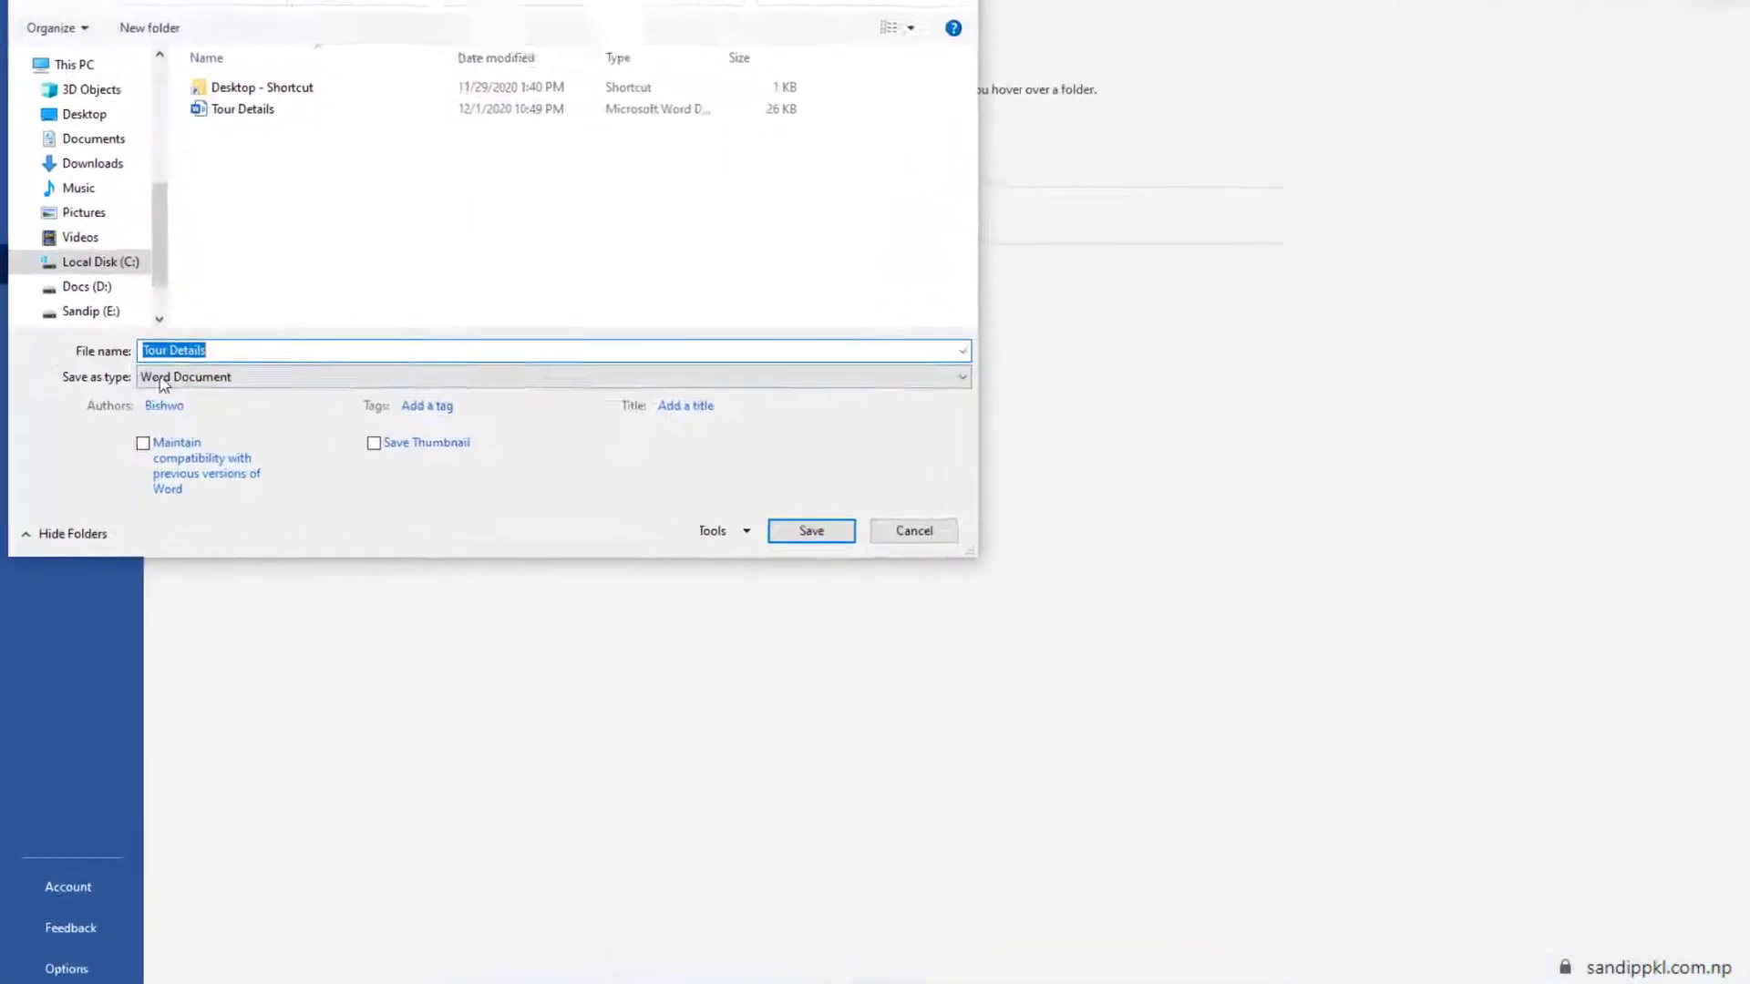
pyautogui.click(208, 375)
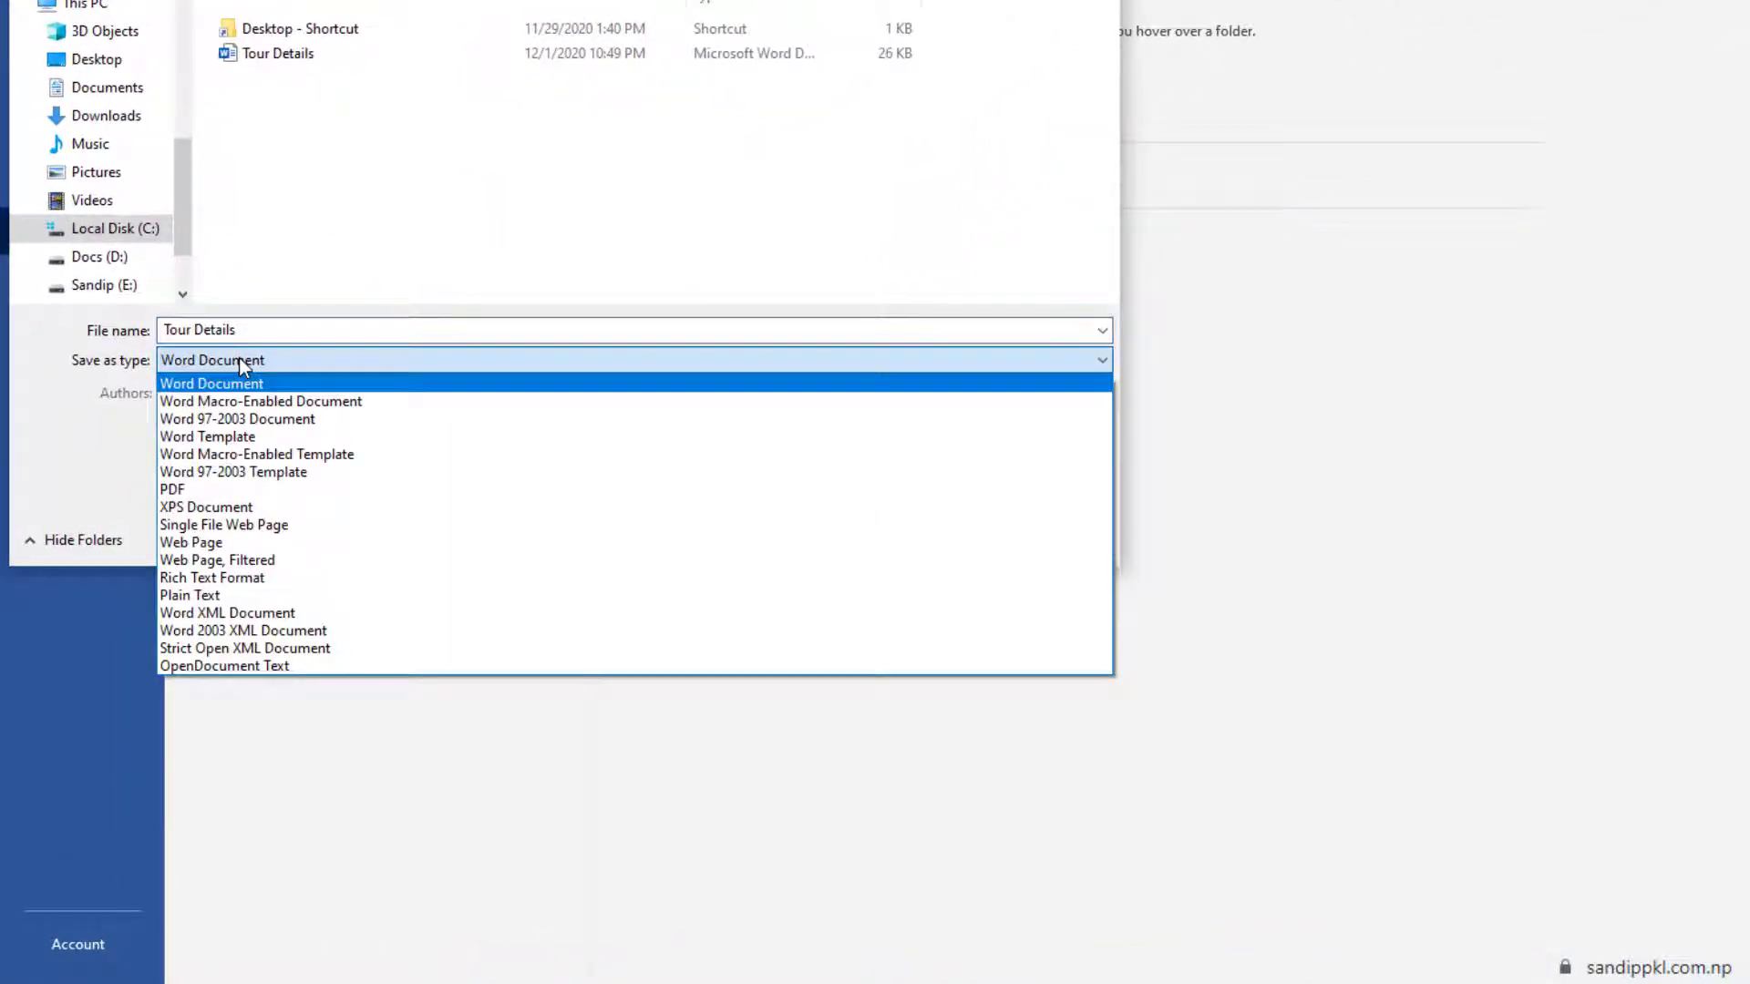
pyautogui.click(201, 489)
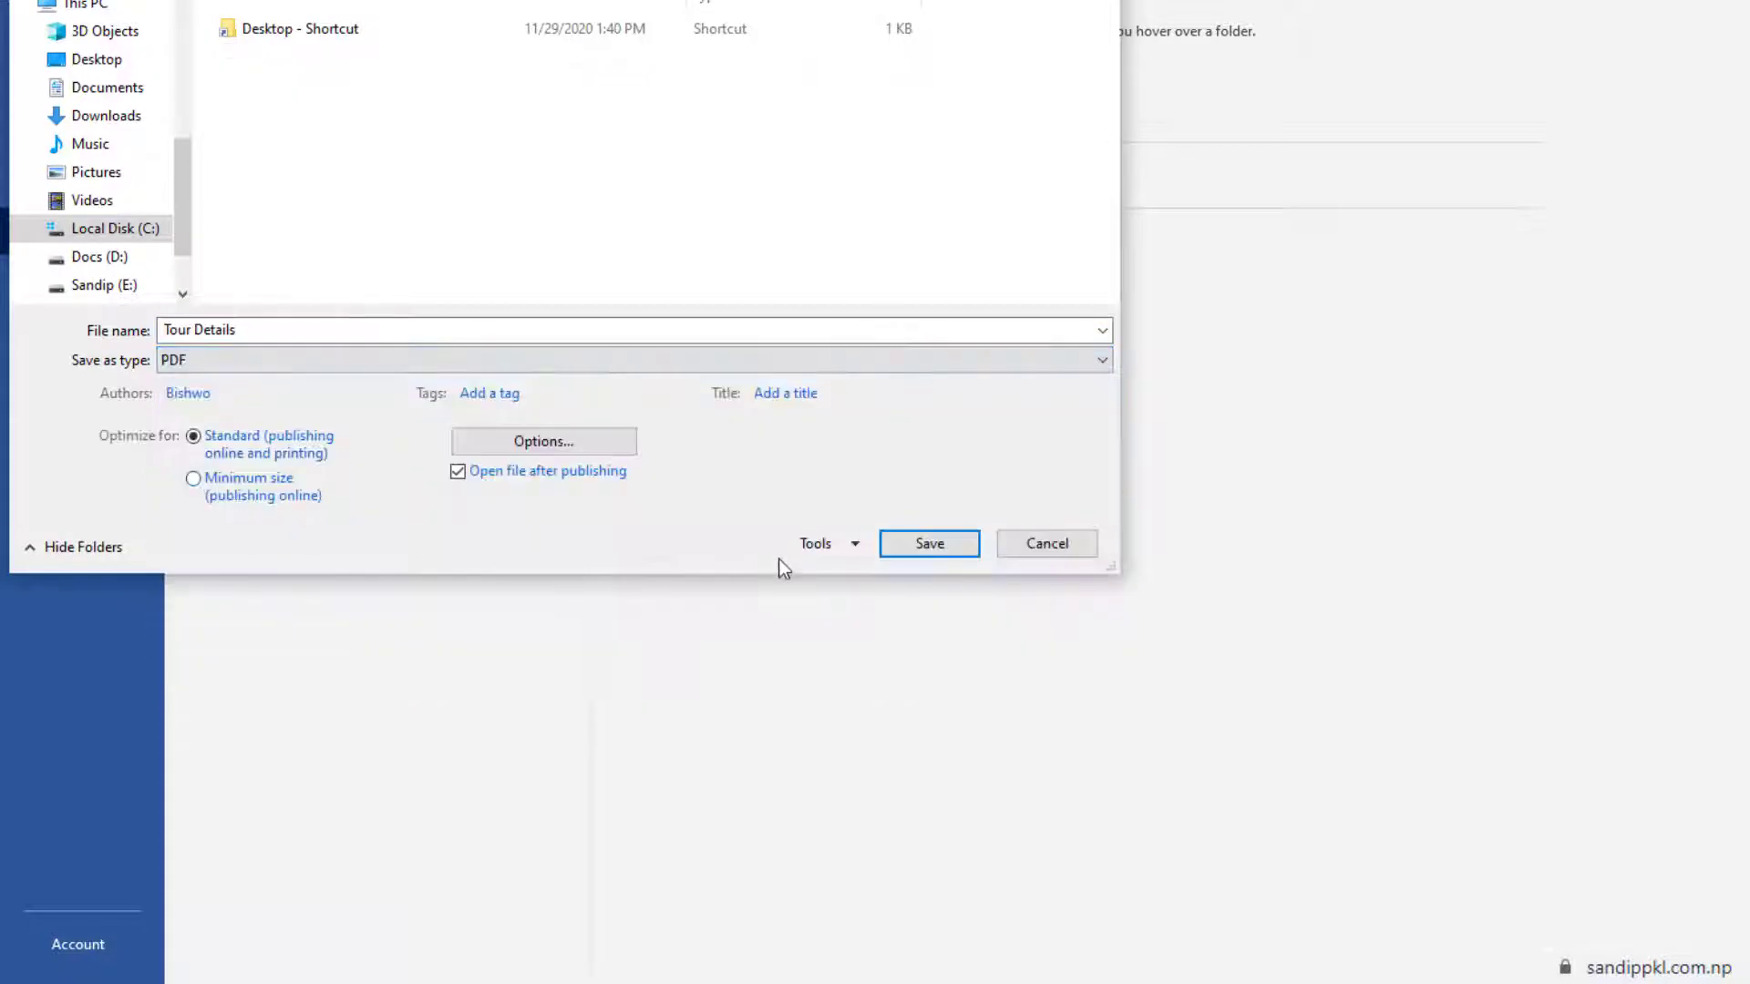
pyautogui.click(939, 542)
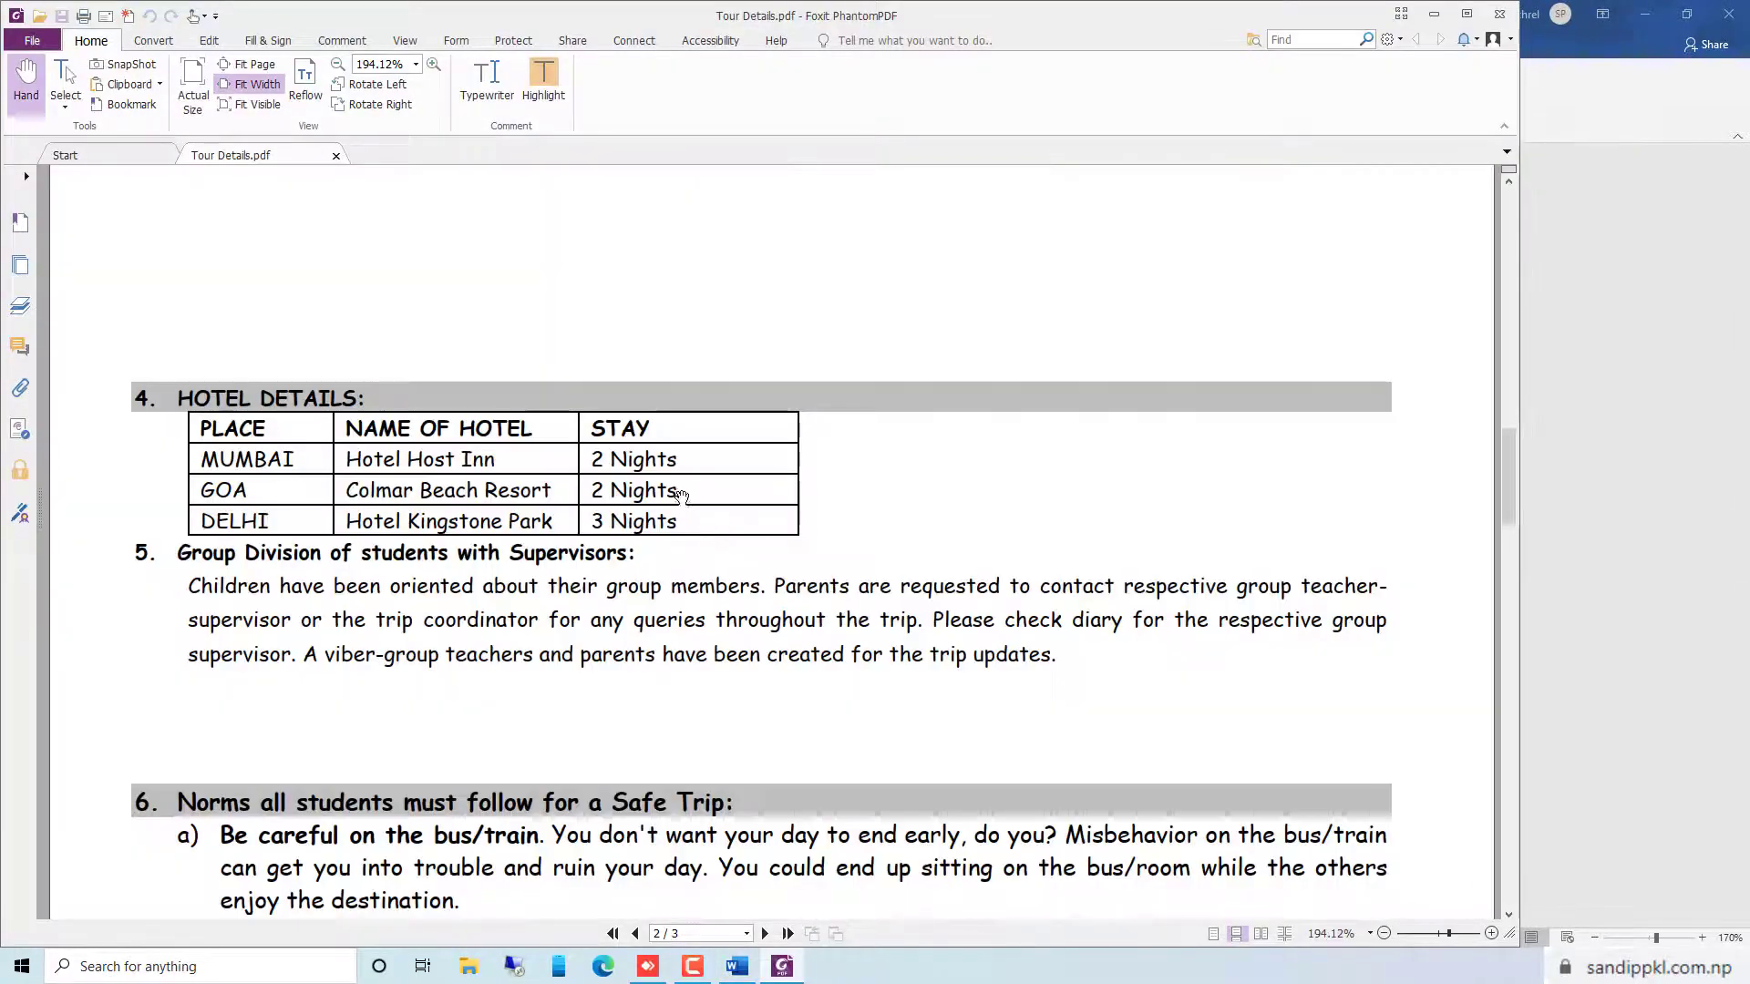
# Look through the exported Tour Details PDF in Foxit PhantomPDF and close it
pyautogui.scroll(3, 666, 512)
pyautogui.scroll(20, 666, 511)
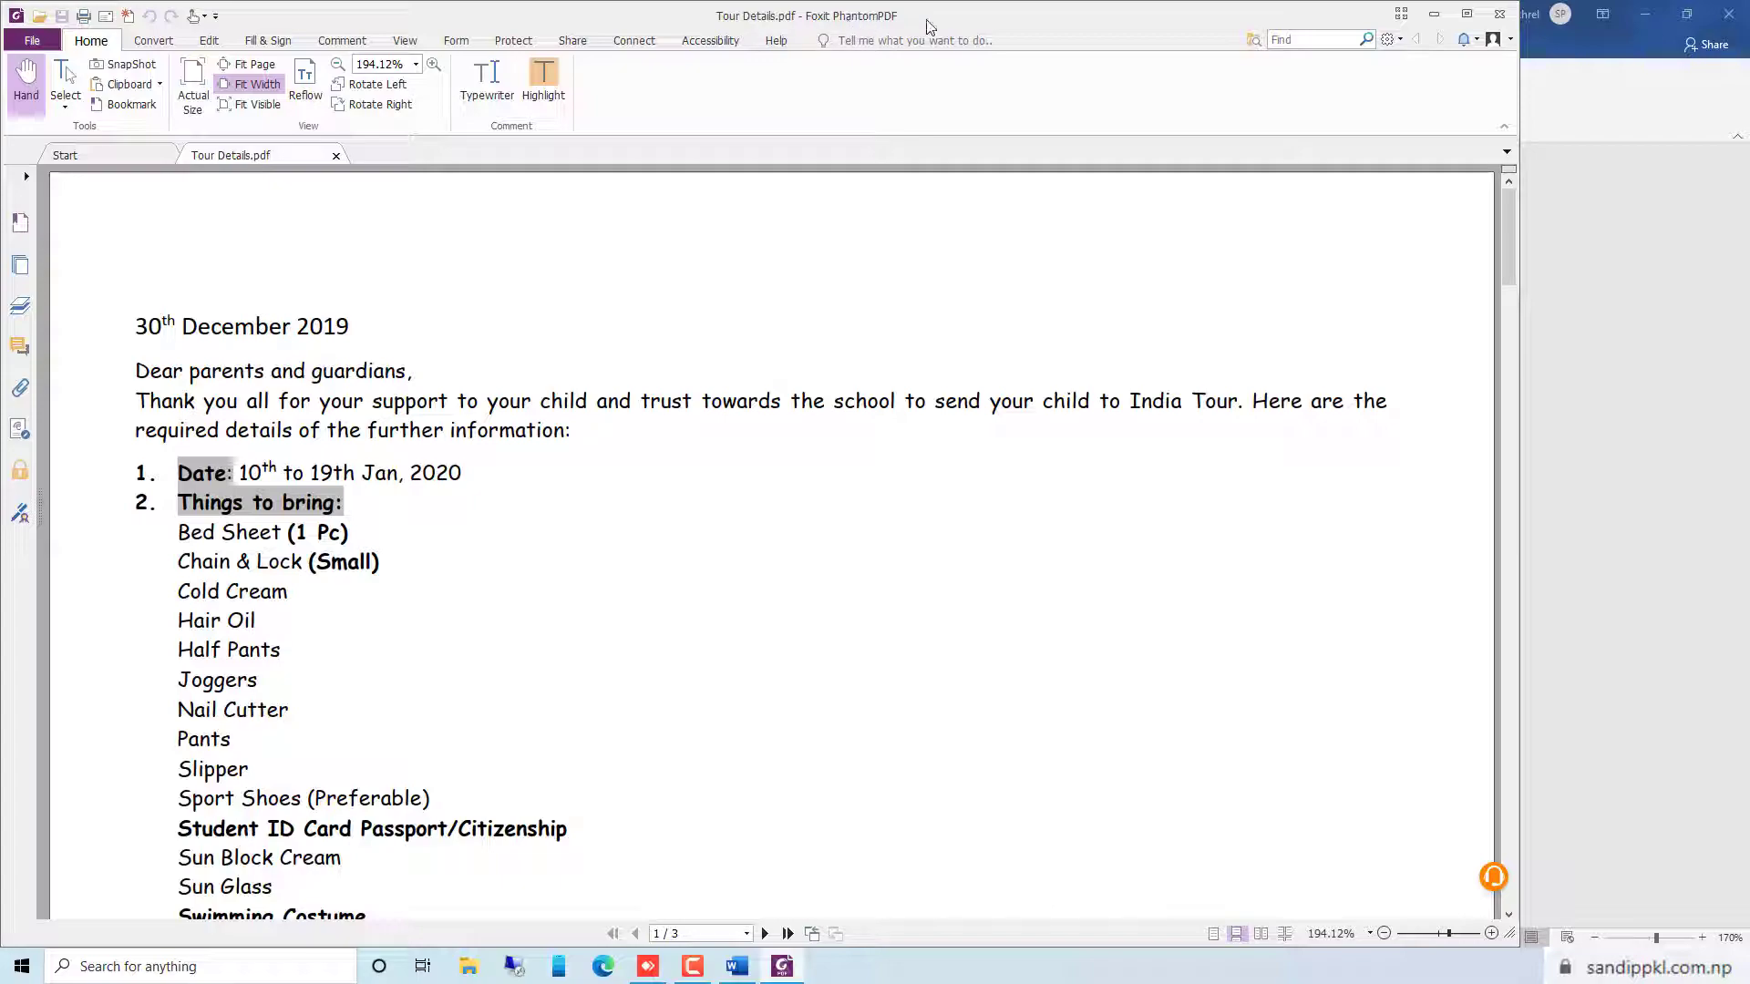
pyautogui.scroll(-10, 507, 438)
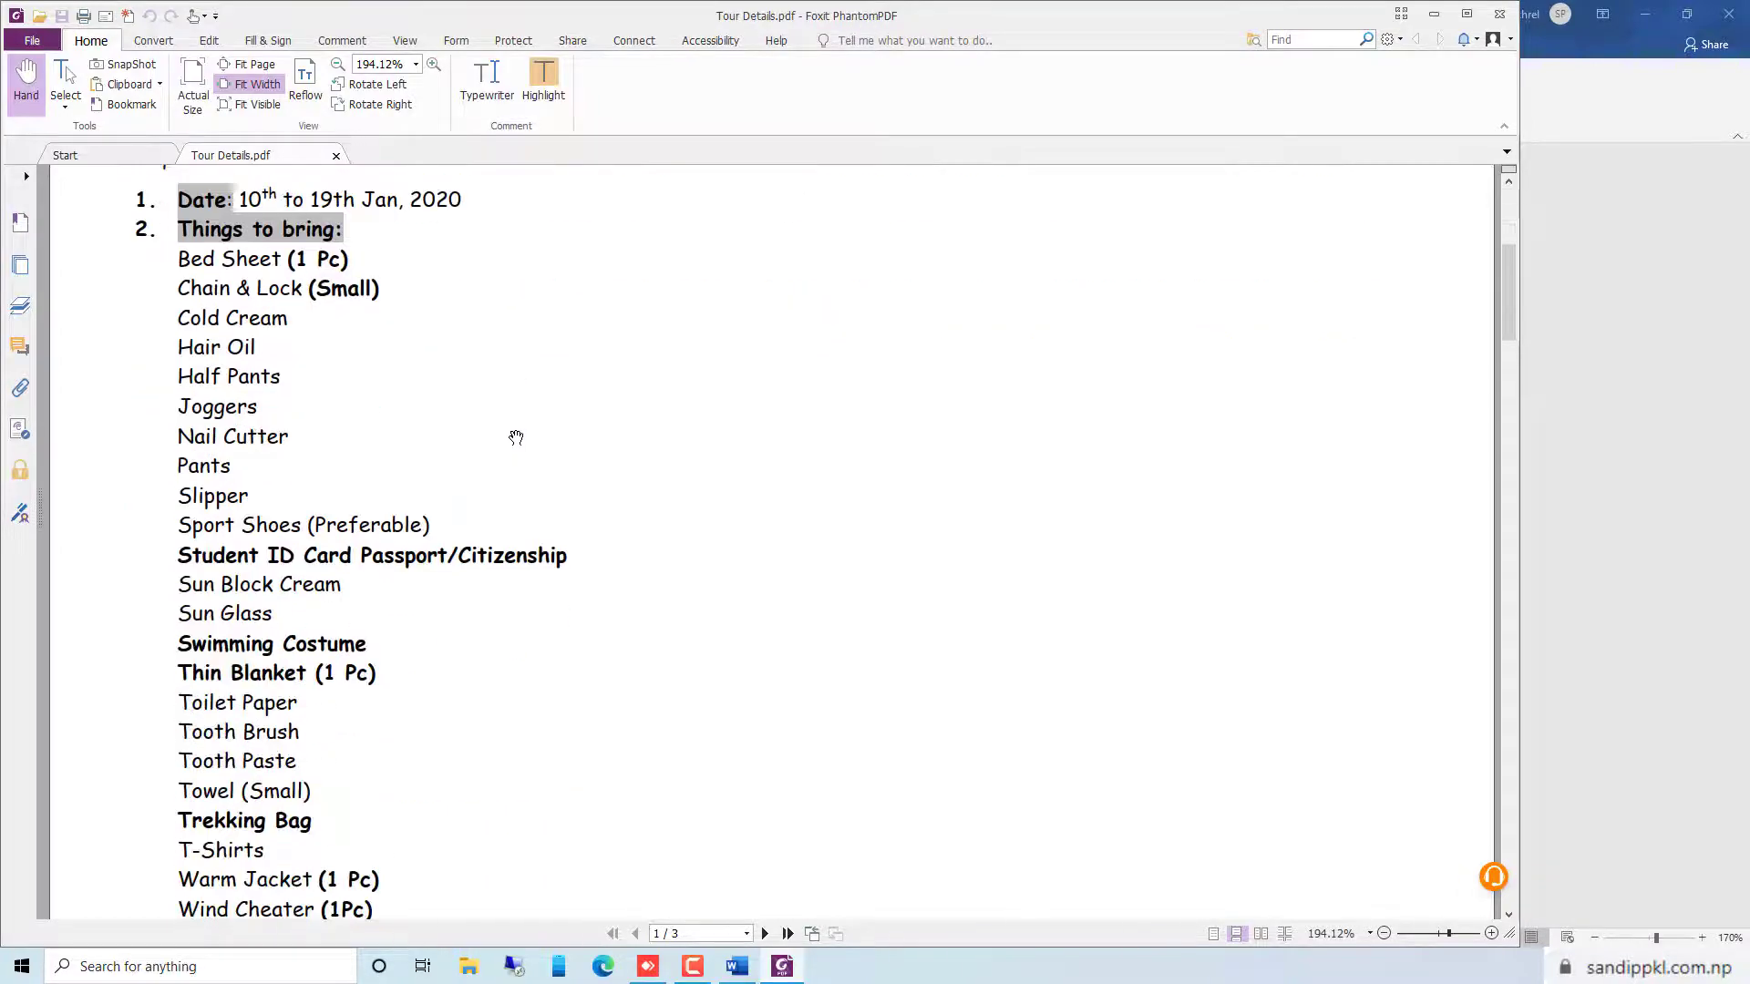
pyautogui.scroll(-10, 1040, 447)
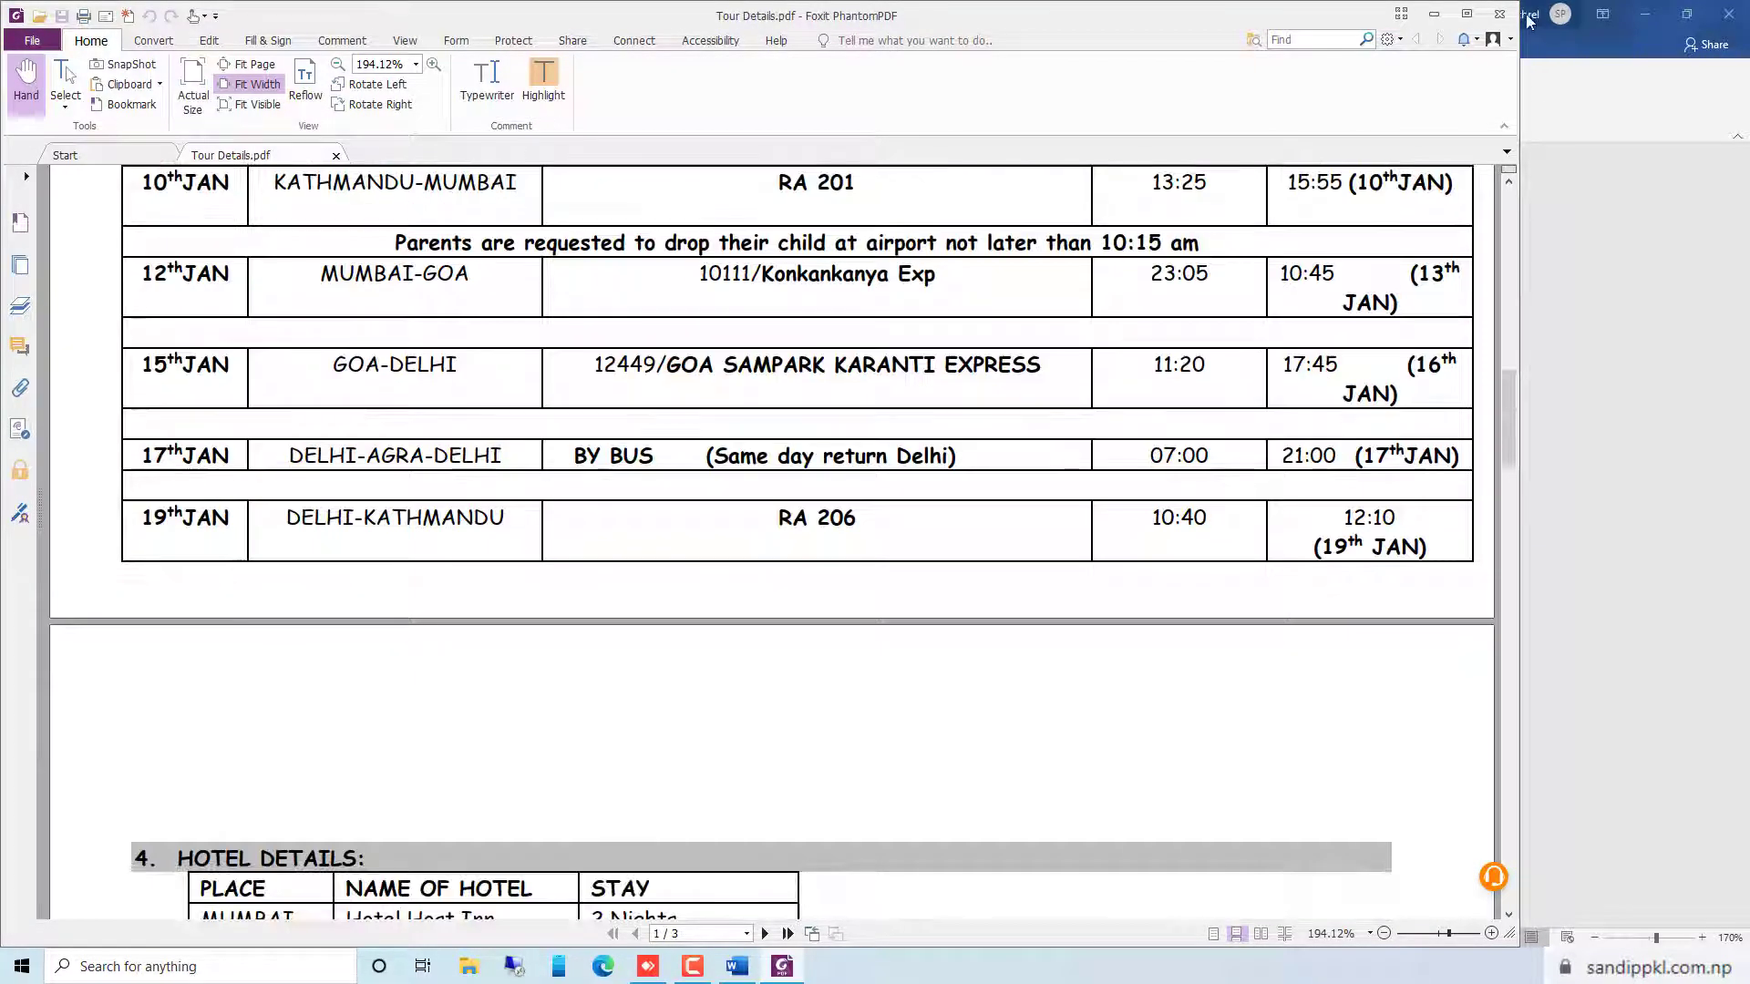
pyautogui.click(1502, 14)
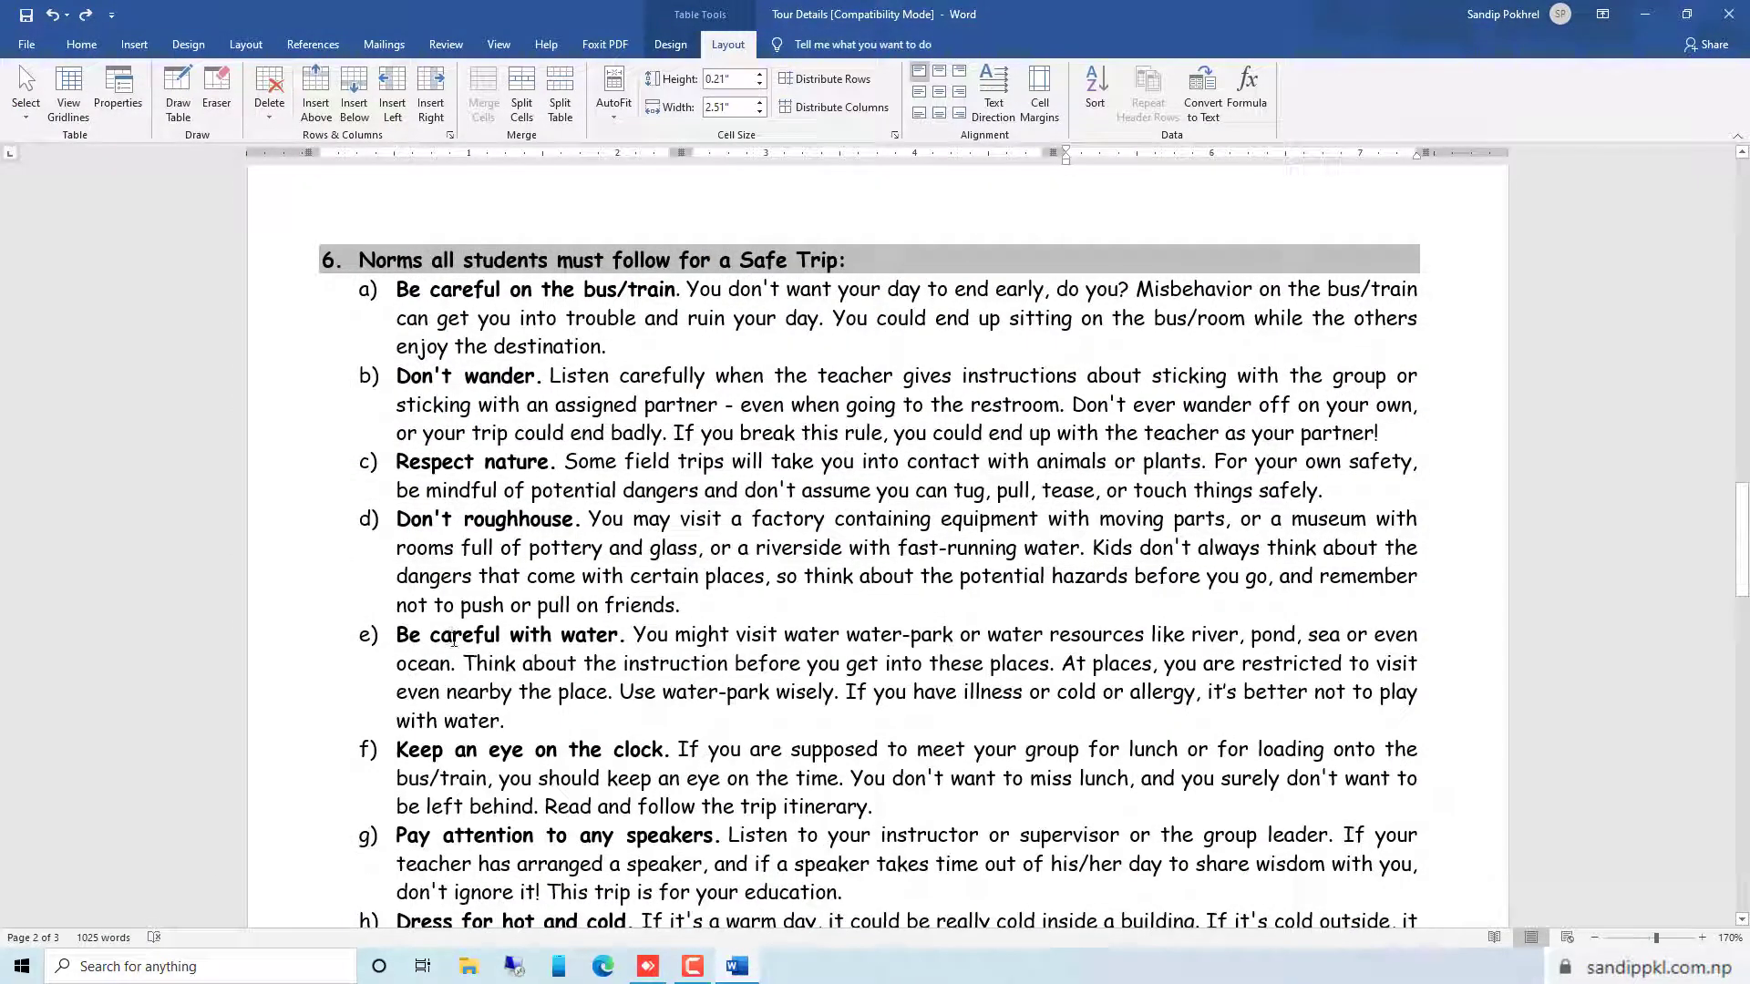
# Pin Document3 in the recent documents list and open Tour Details from the pinned documents
pyautogui.click(28, 45)
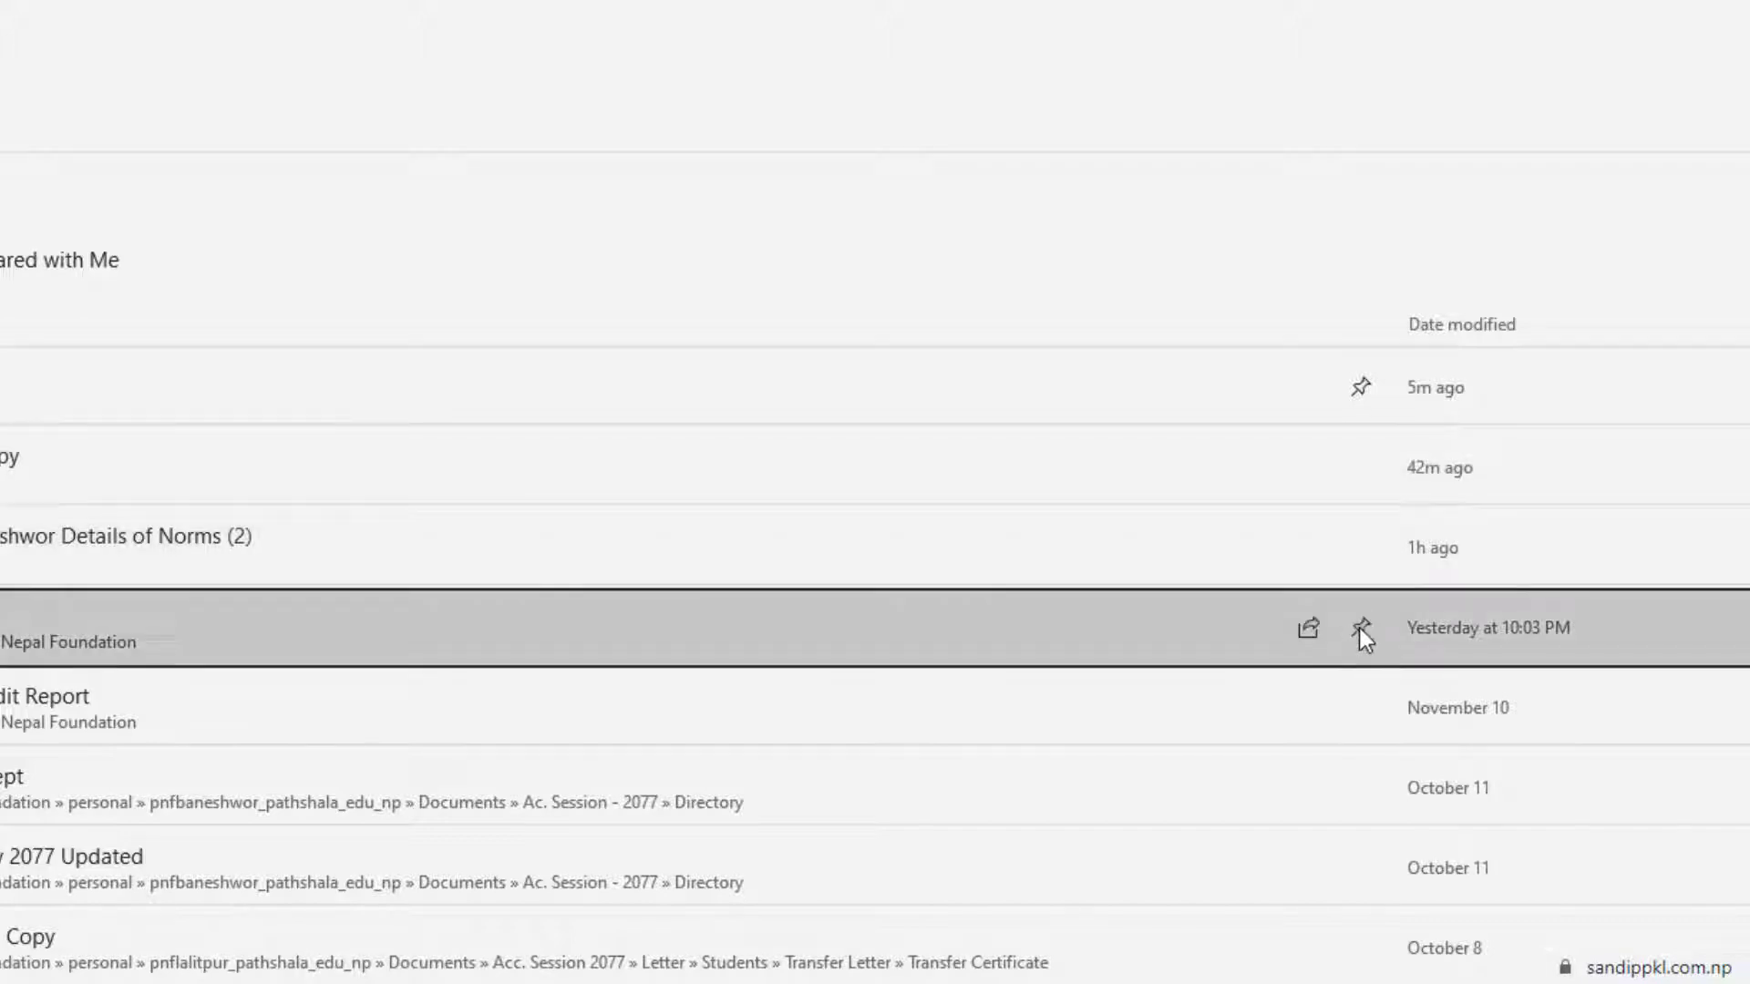
pyautogui.click(1361, 627)
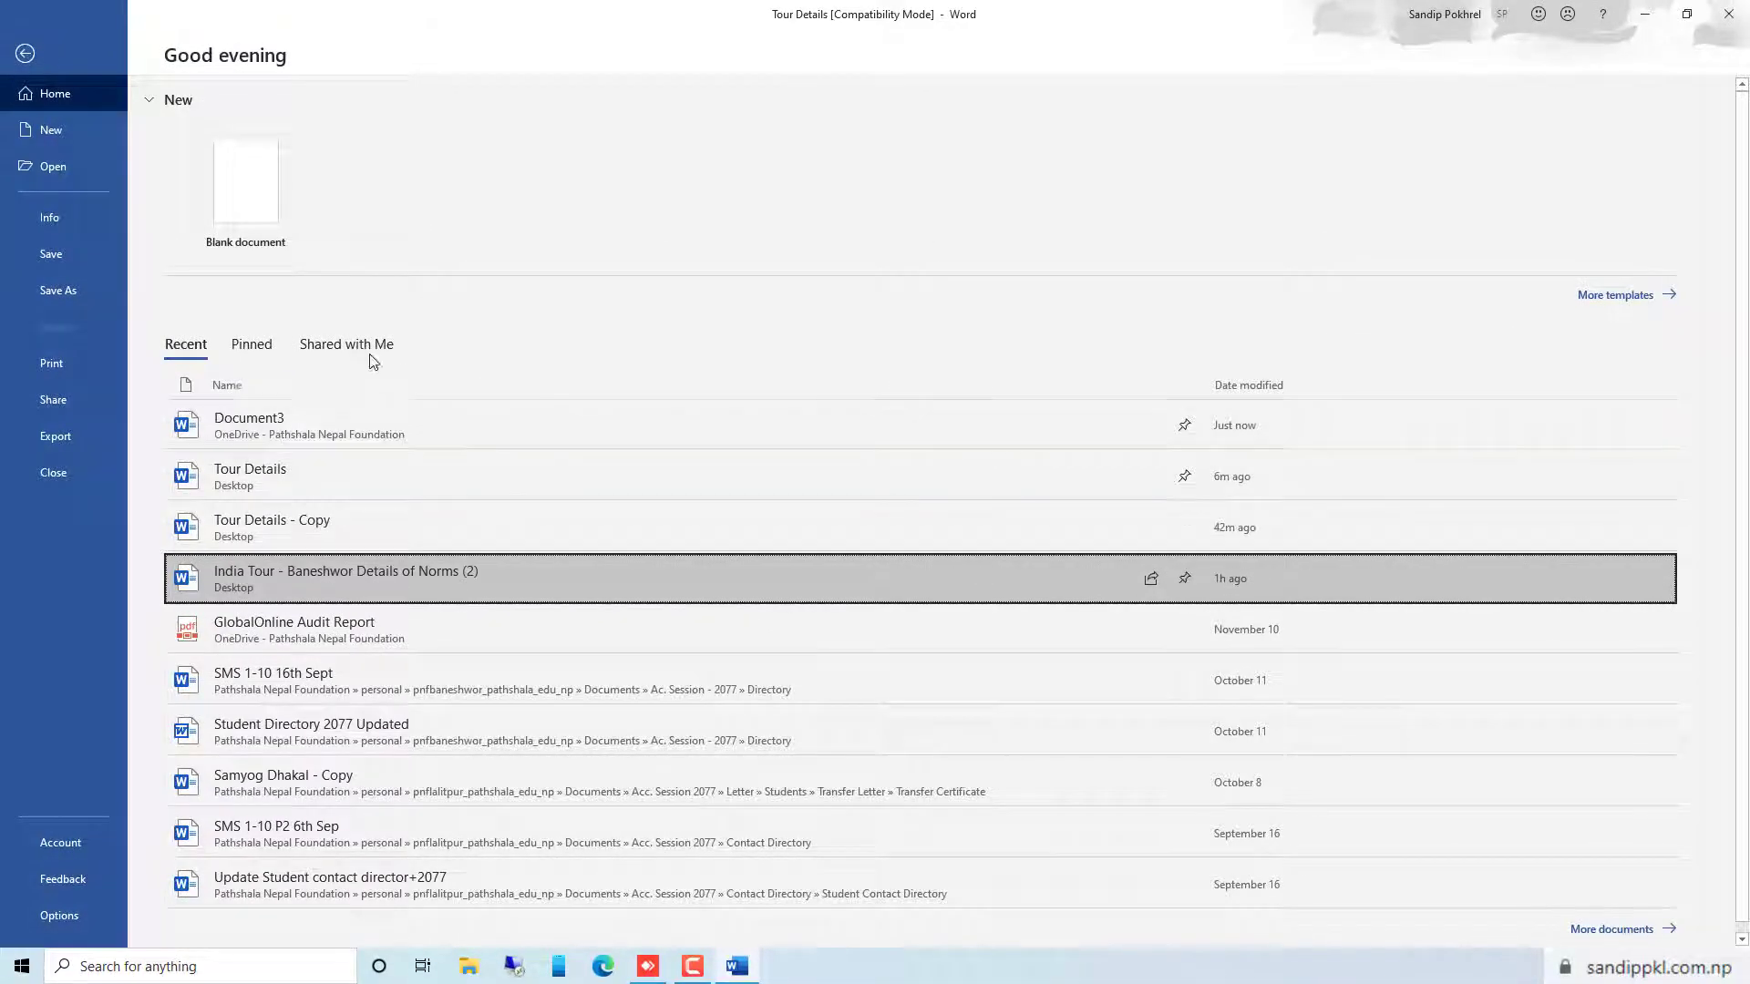
pyautogui.click(263, 350)
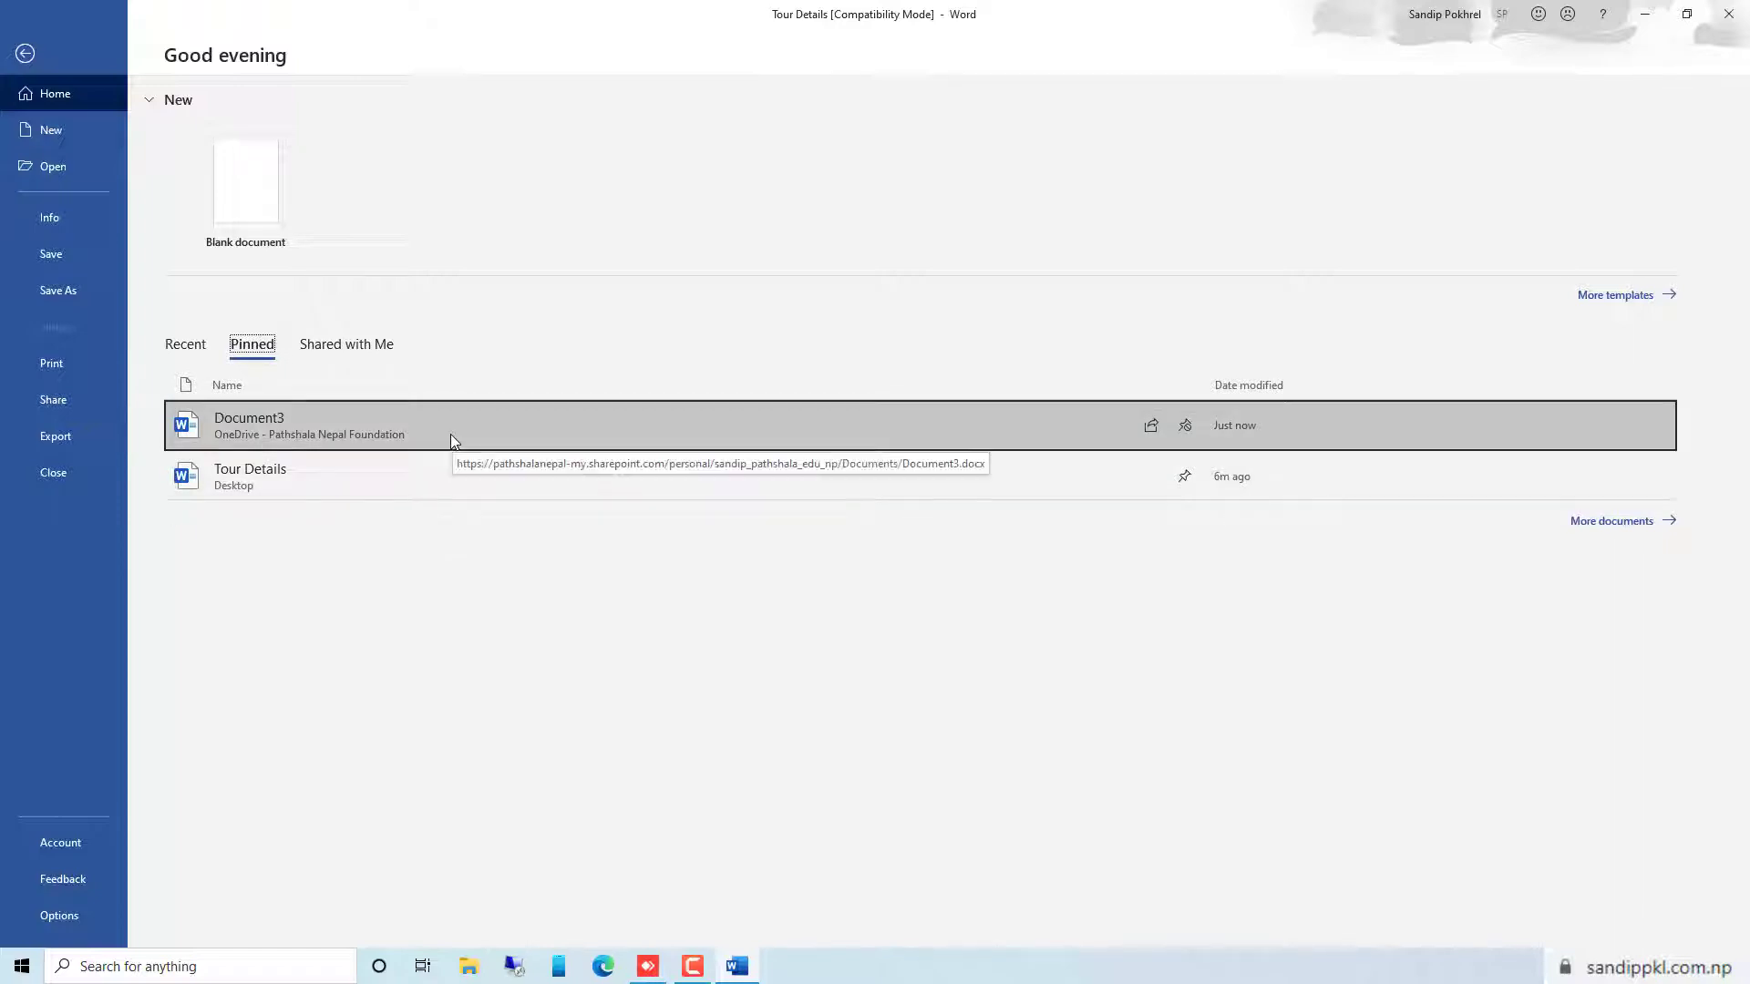
pyautogui.click(372, 473)
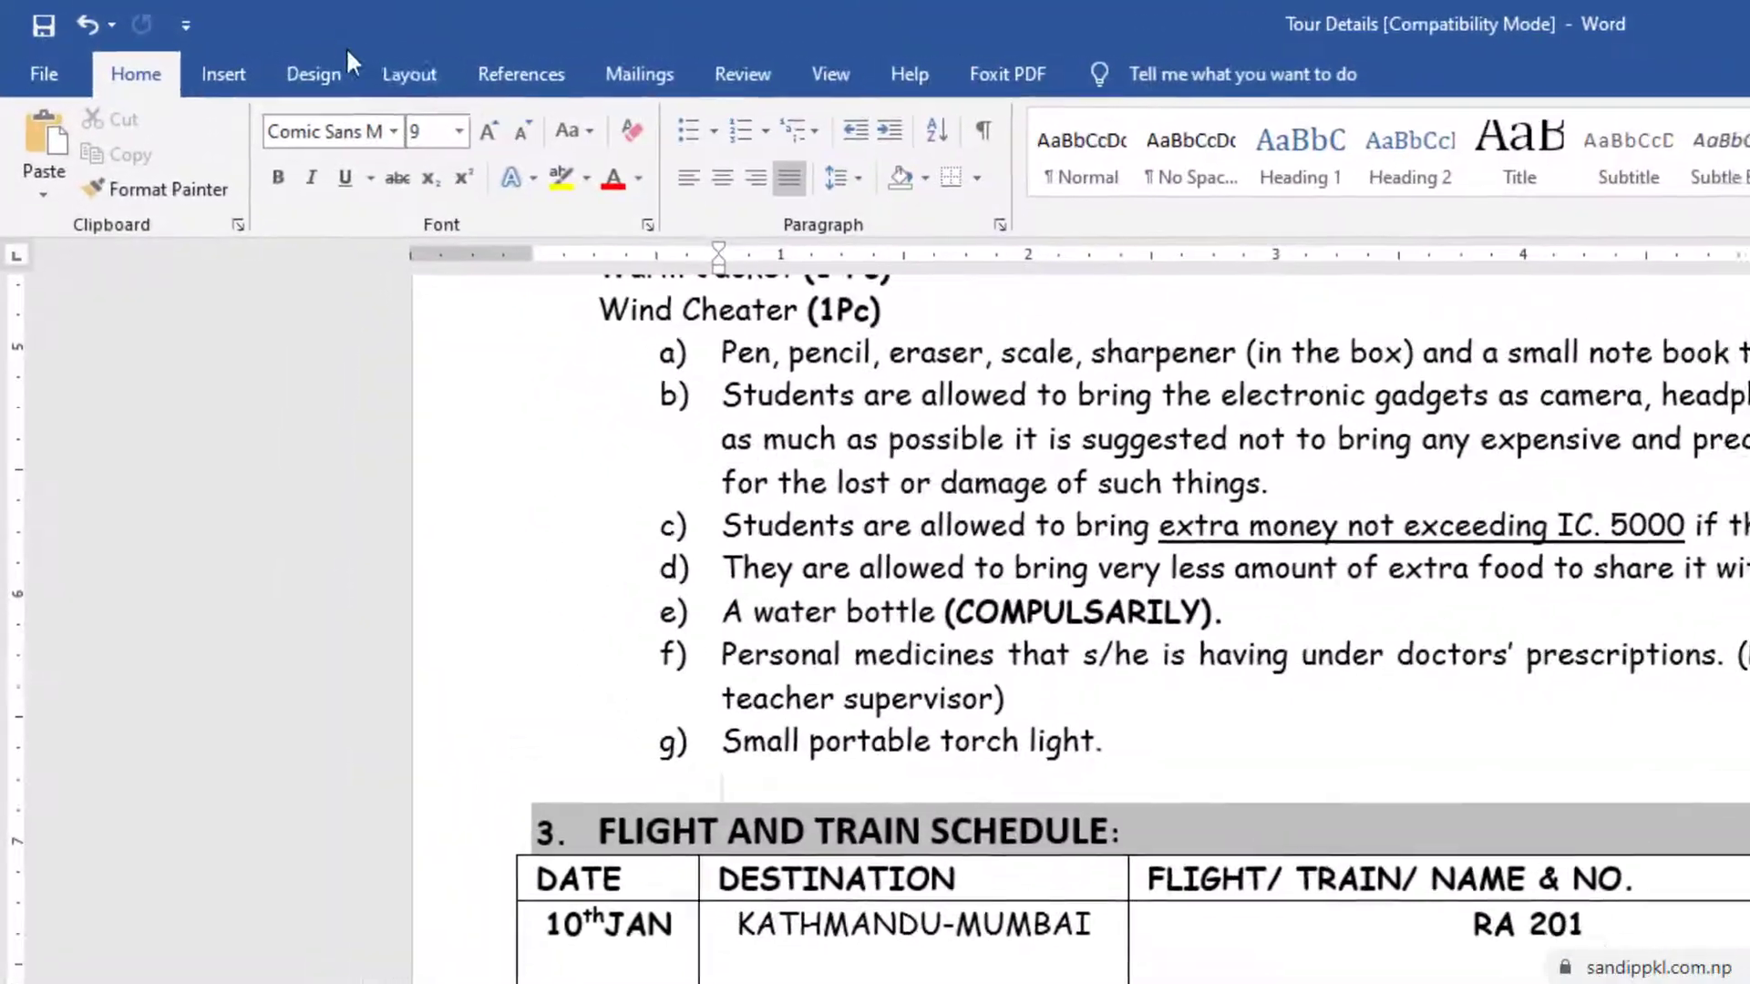
# Insert a Next Page section break on the empty line above the Flight and Train Schedule heading
pyautogui.click(389, 73)
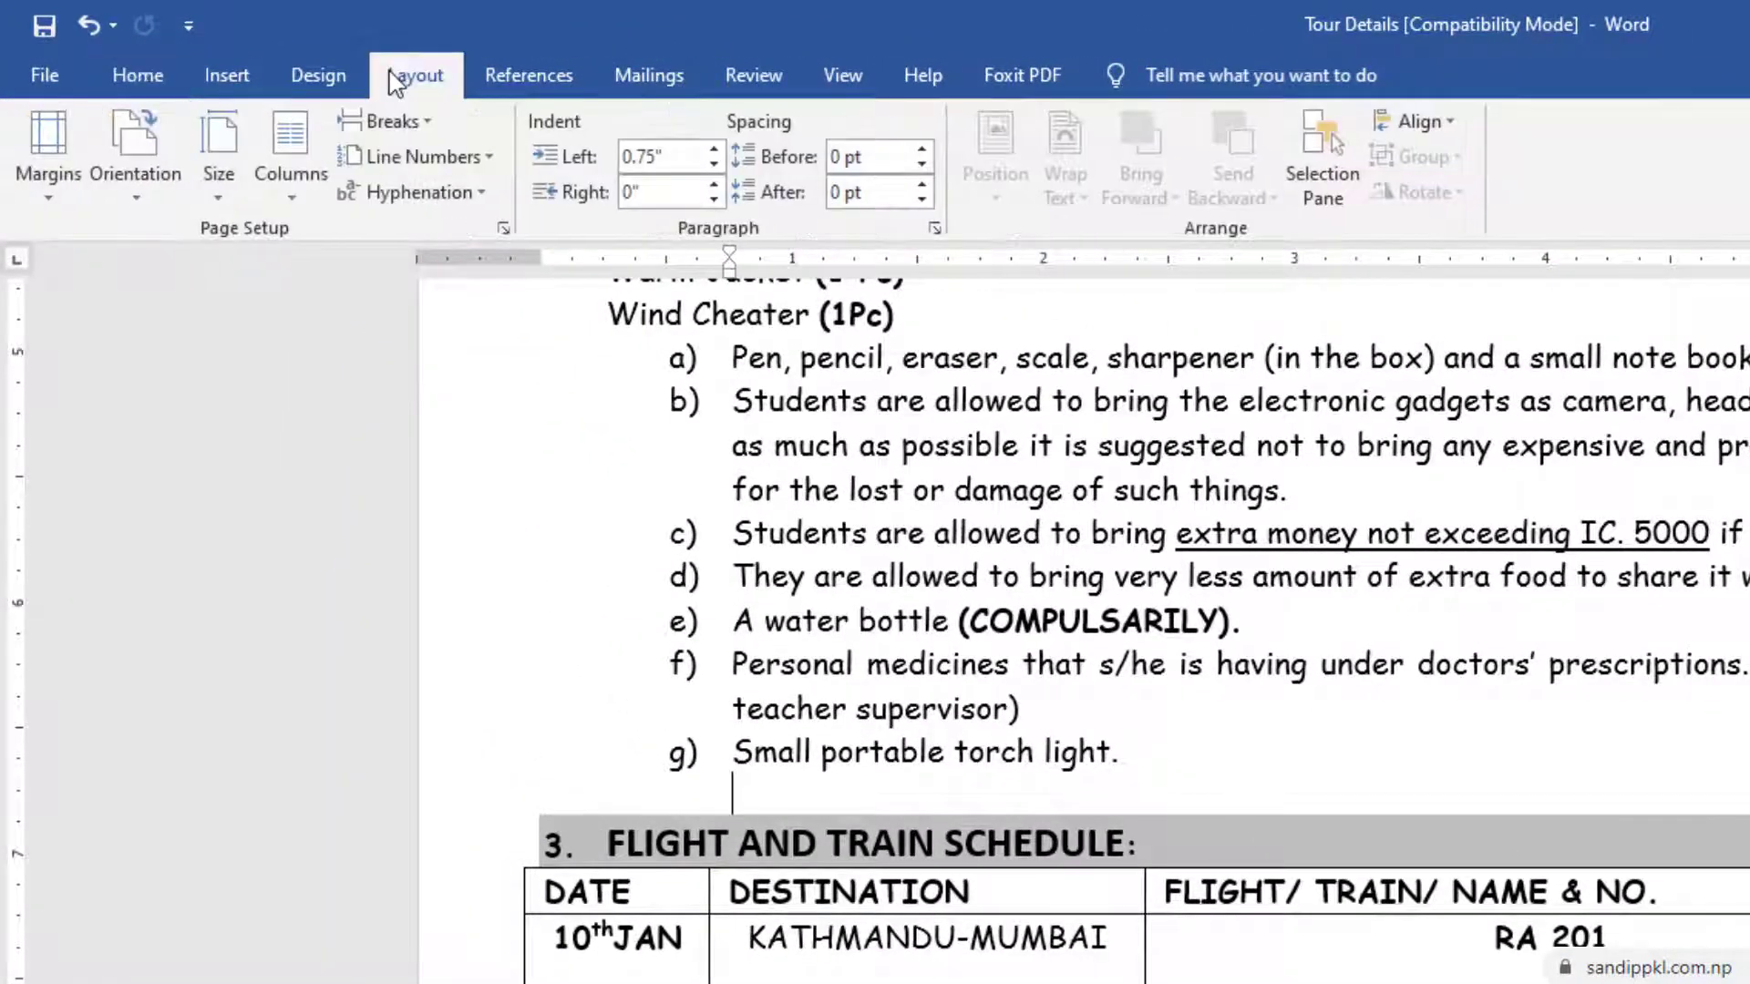
pyautogui.click(429, 123)
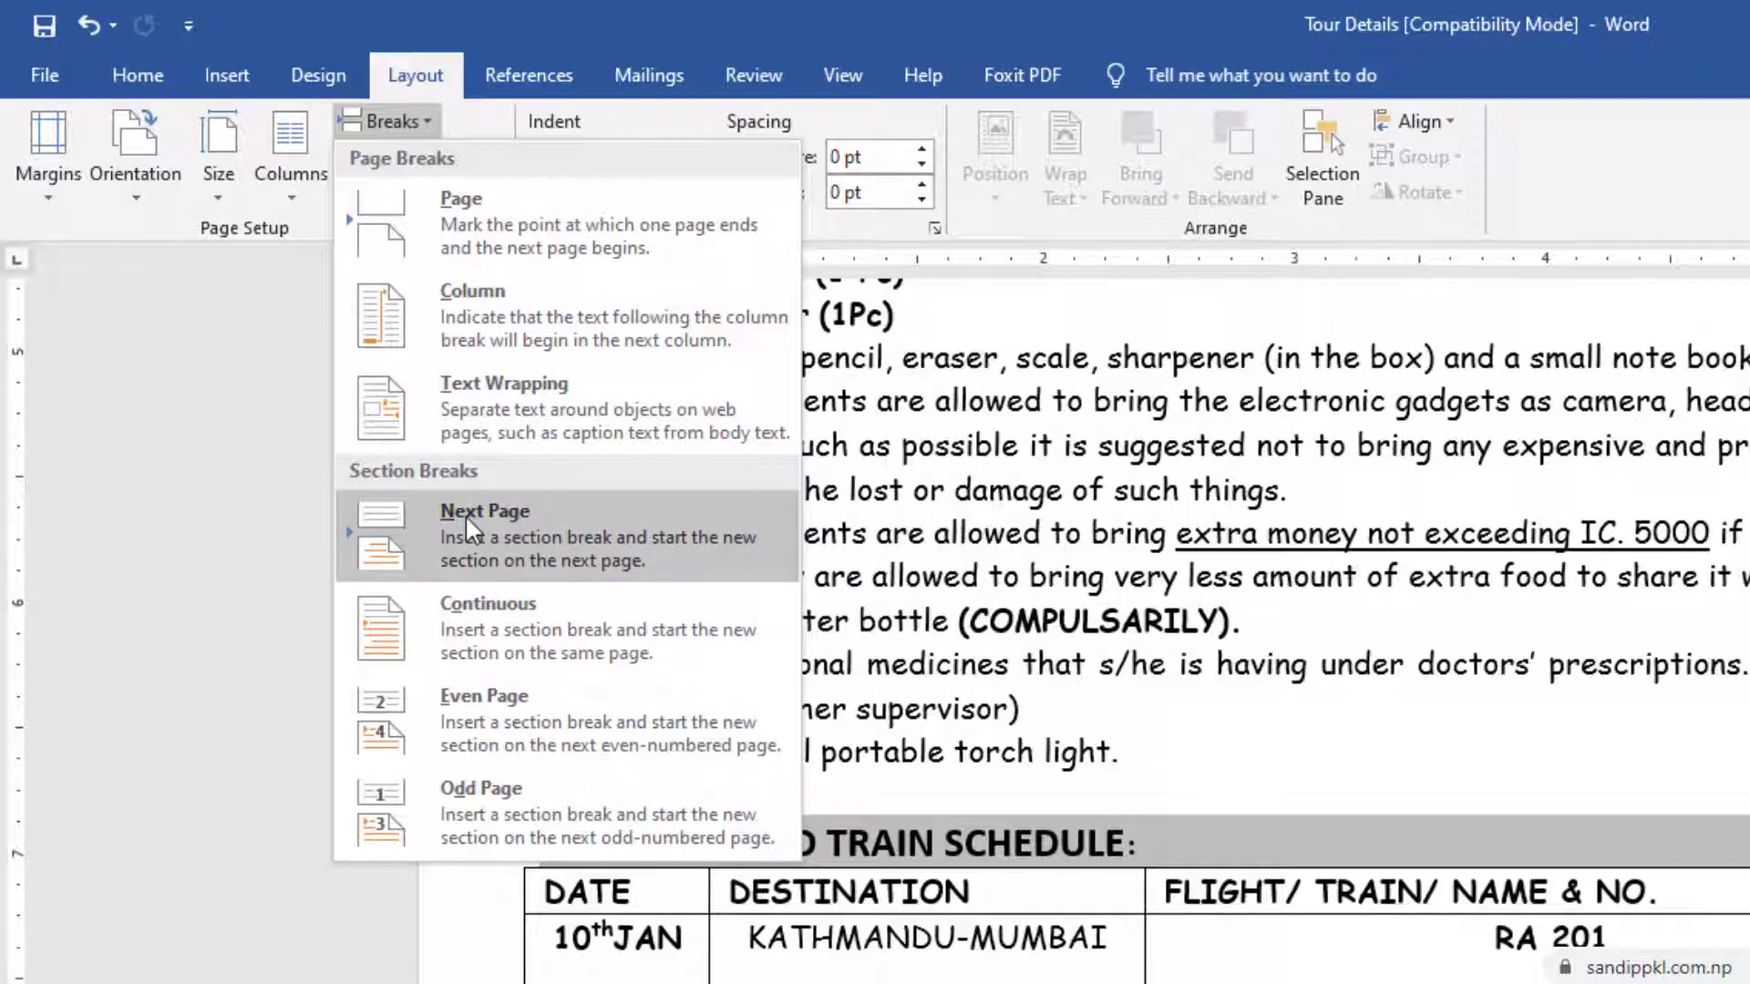
pyautogui.click(516, 539)
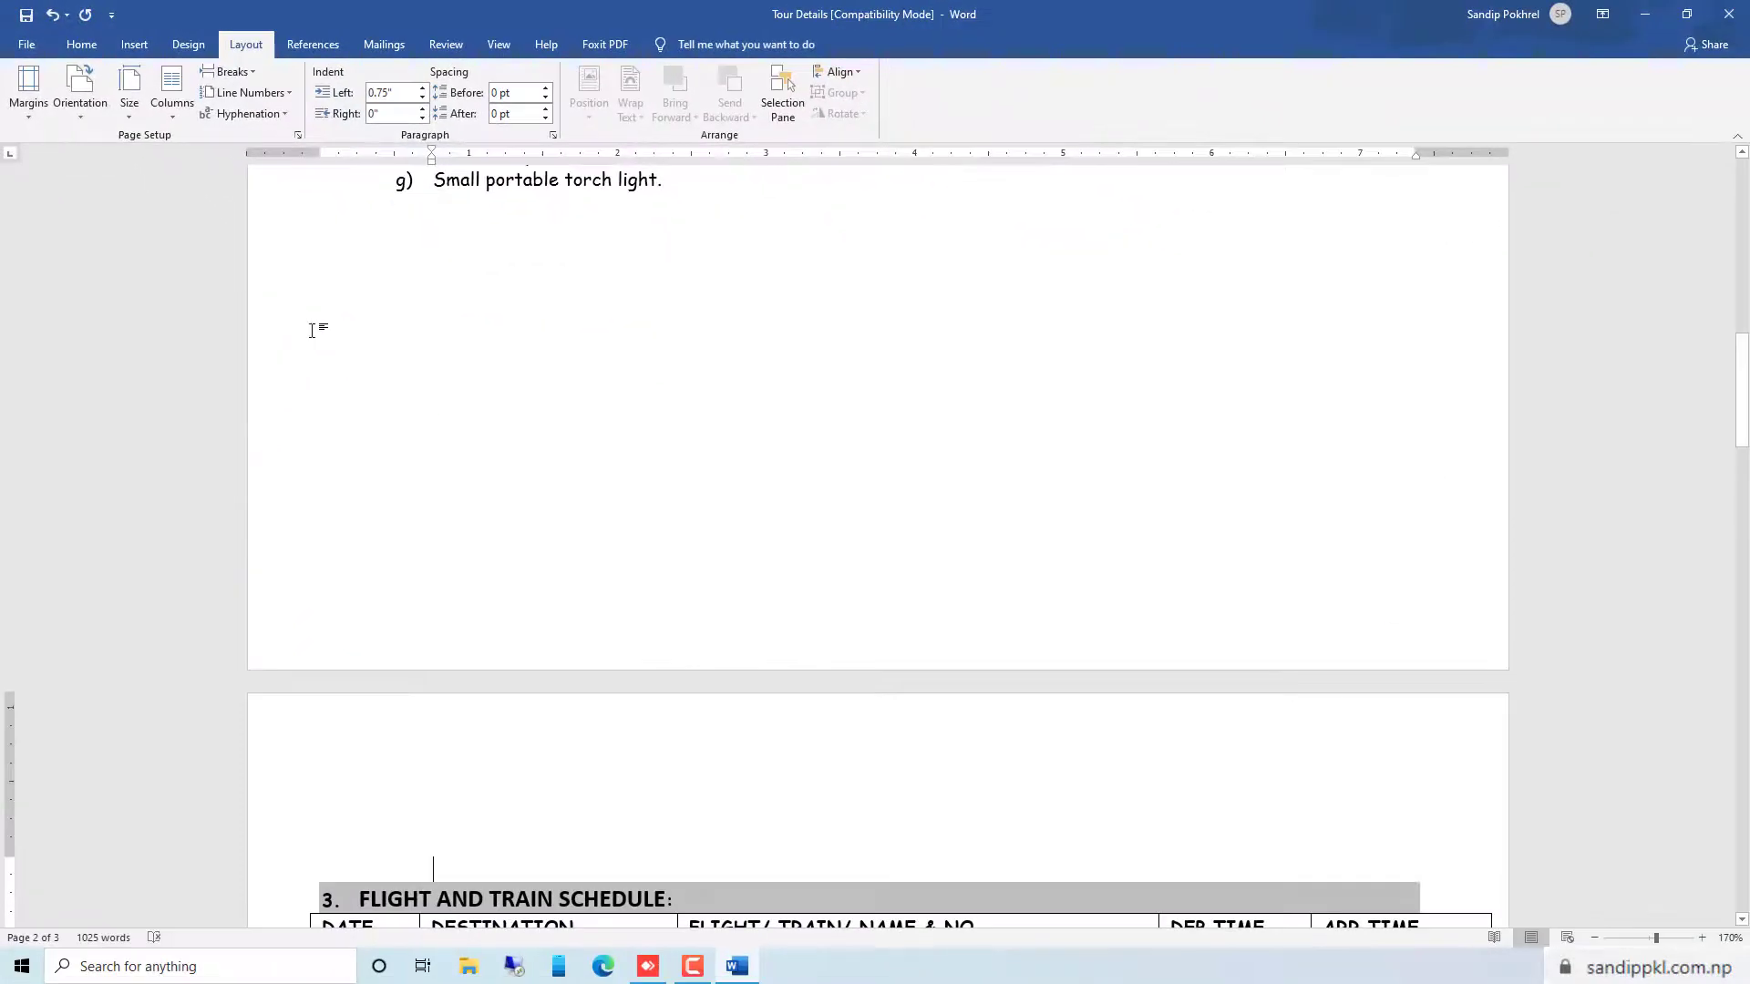
# Insert a Next Page section break between the flight and train schedule table and the Hotel Details heading
pyautogui.scroll(-3, 656, 524)
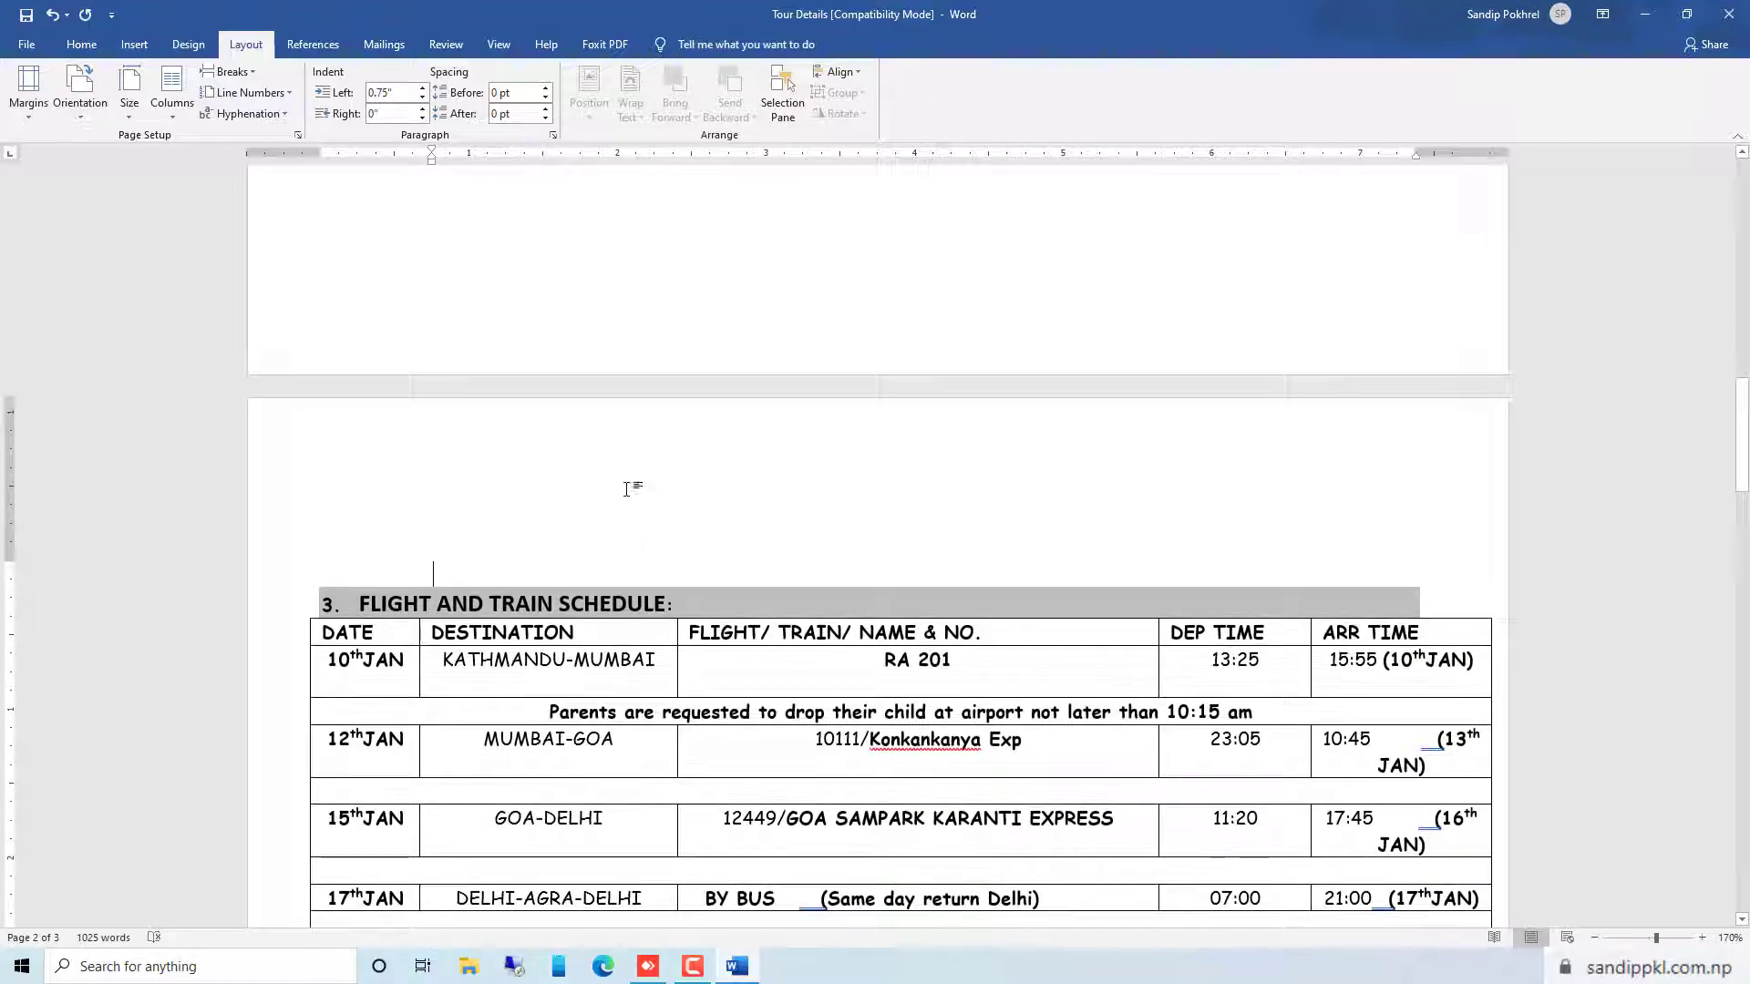
pyautogui.scroll(-5, 627, 490)
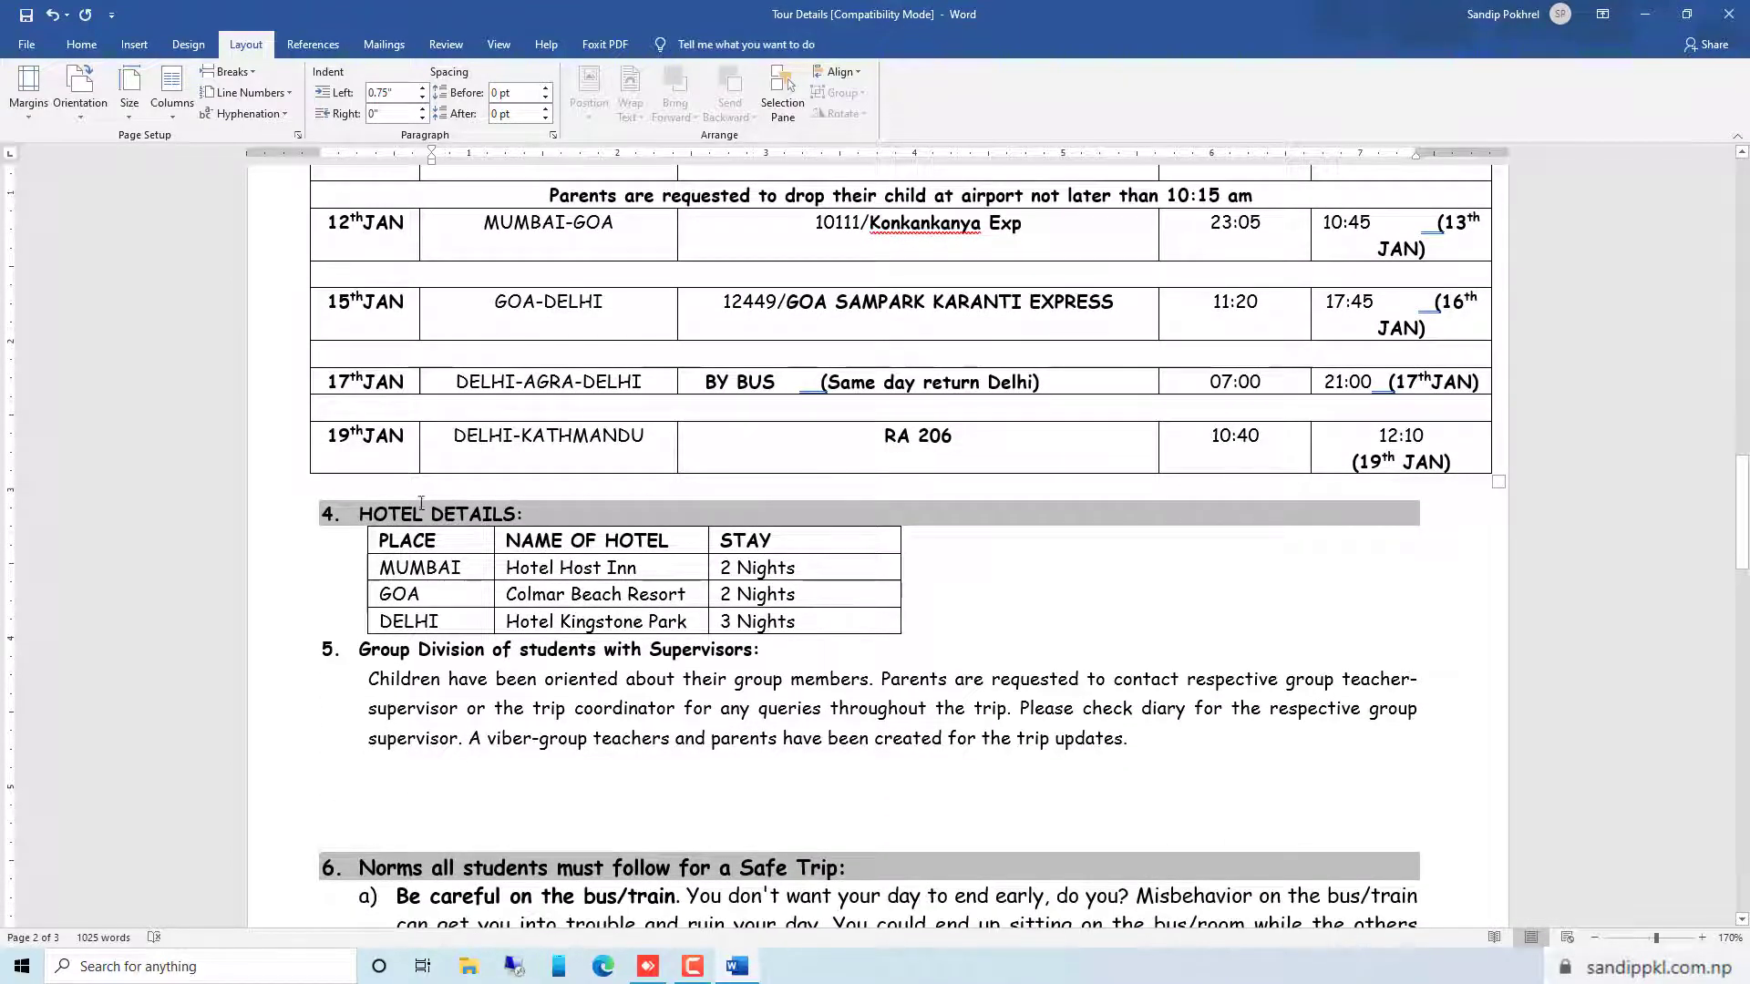
pyautogui.click(366, 482)
pyautogui.click(246, 71)
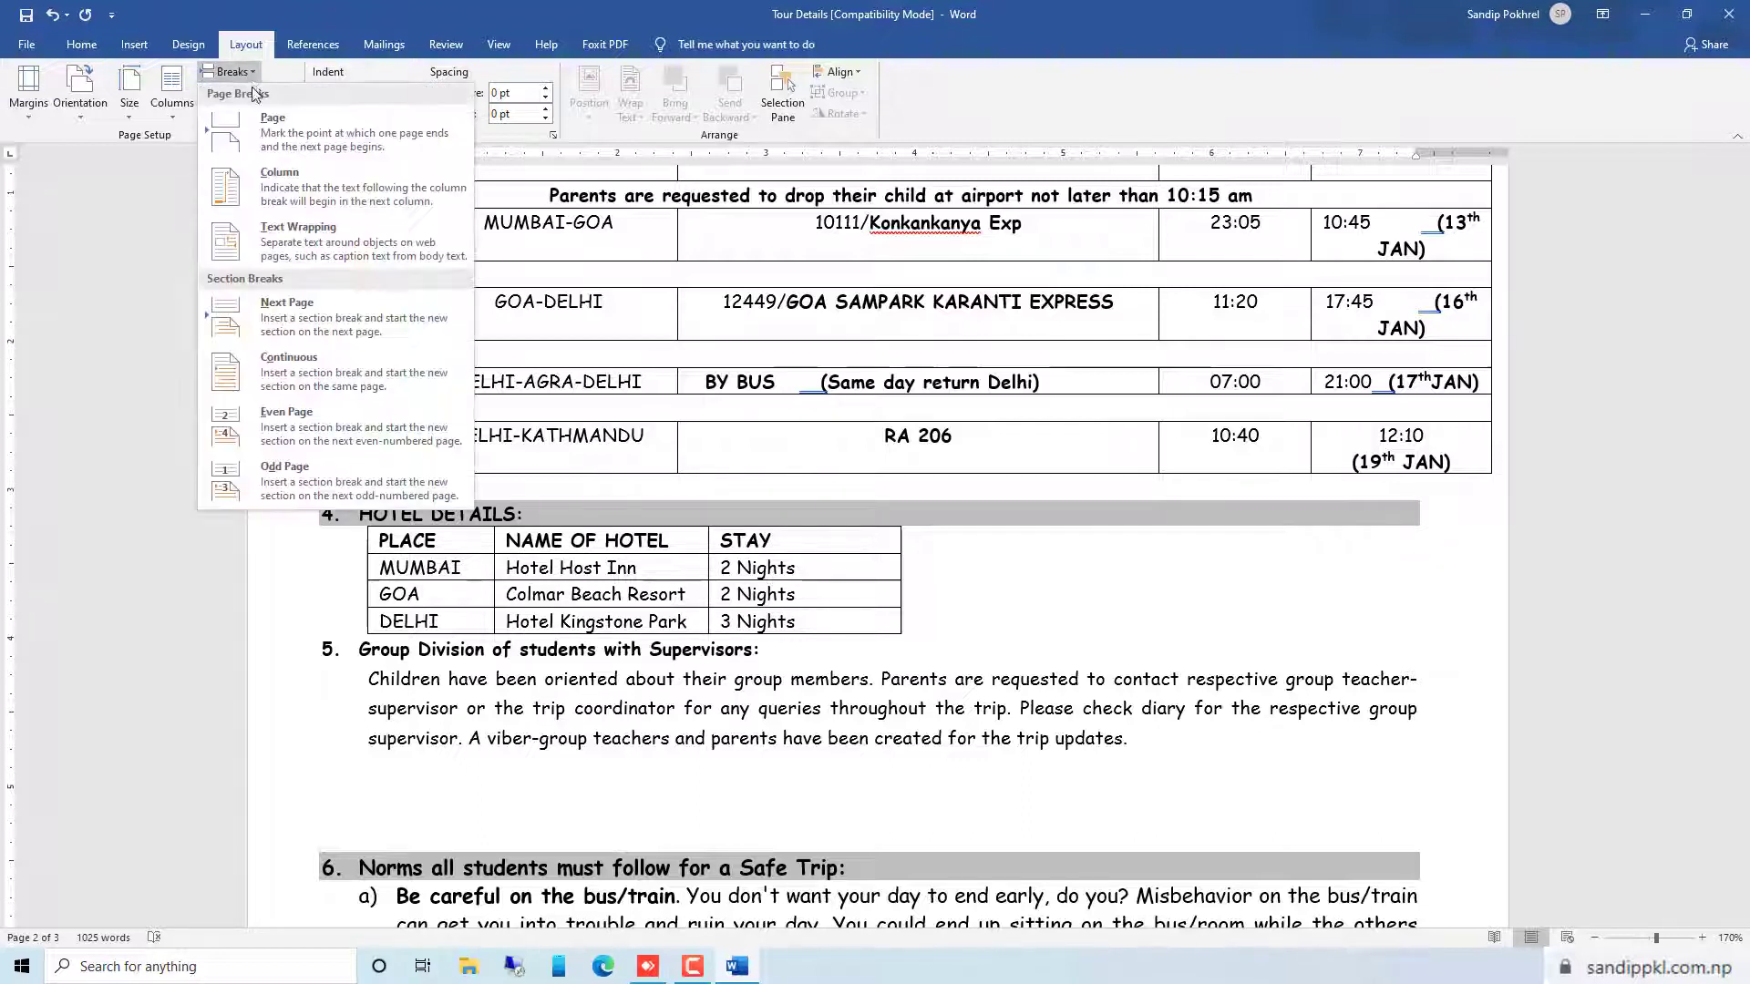
pyautogui.click(312, 330)
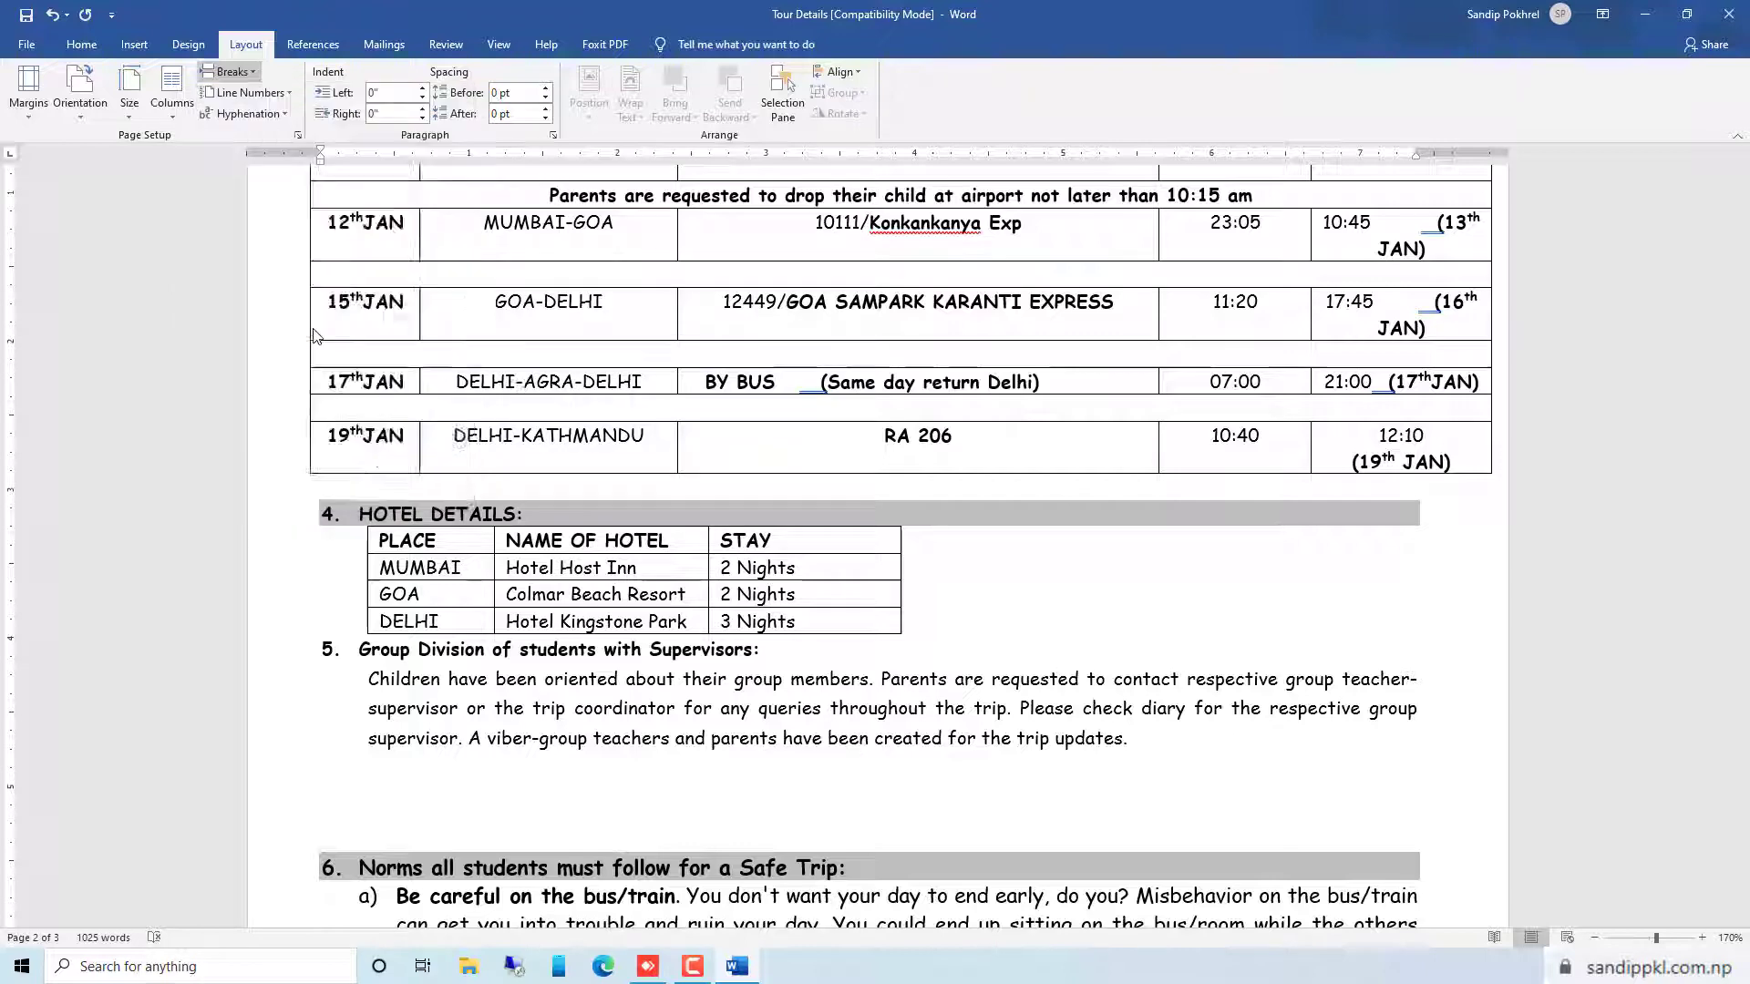
# Set the page orientation of the Flight and Train Schedule section to Landscape and check the preceding page
pyautogui.scroll(5, 681, 547)
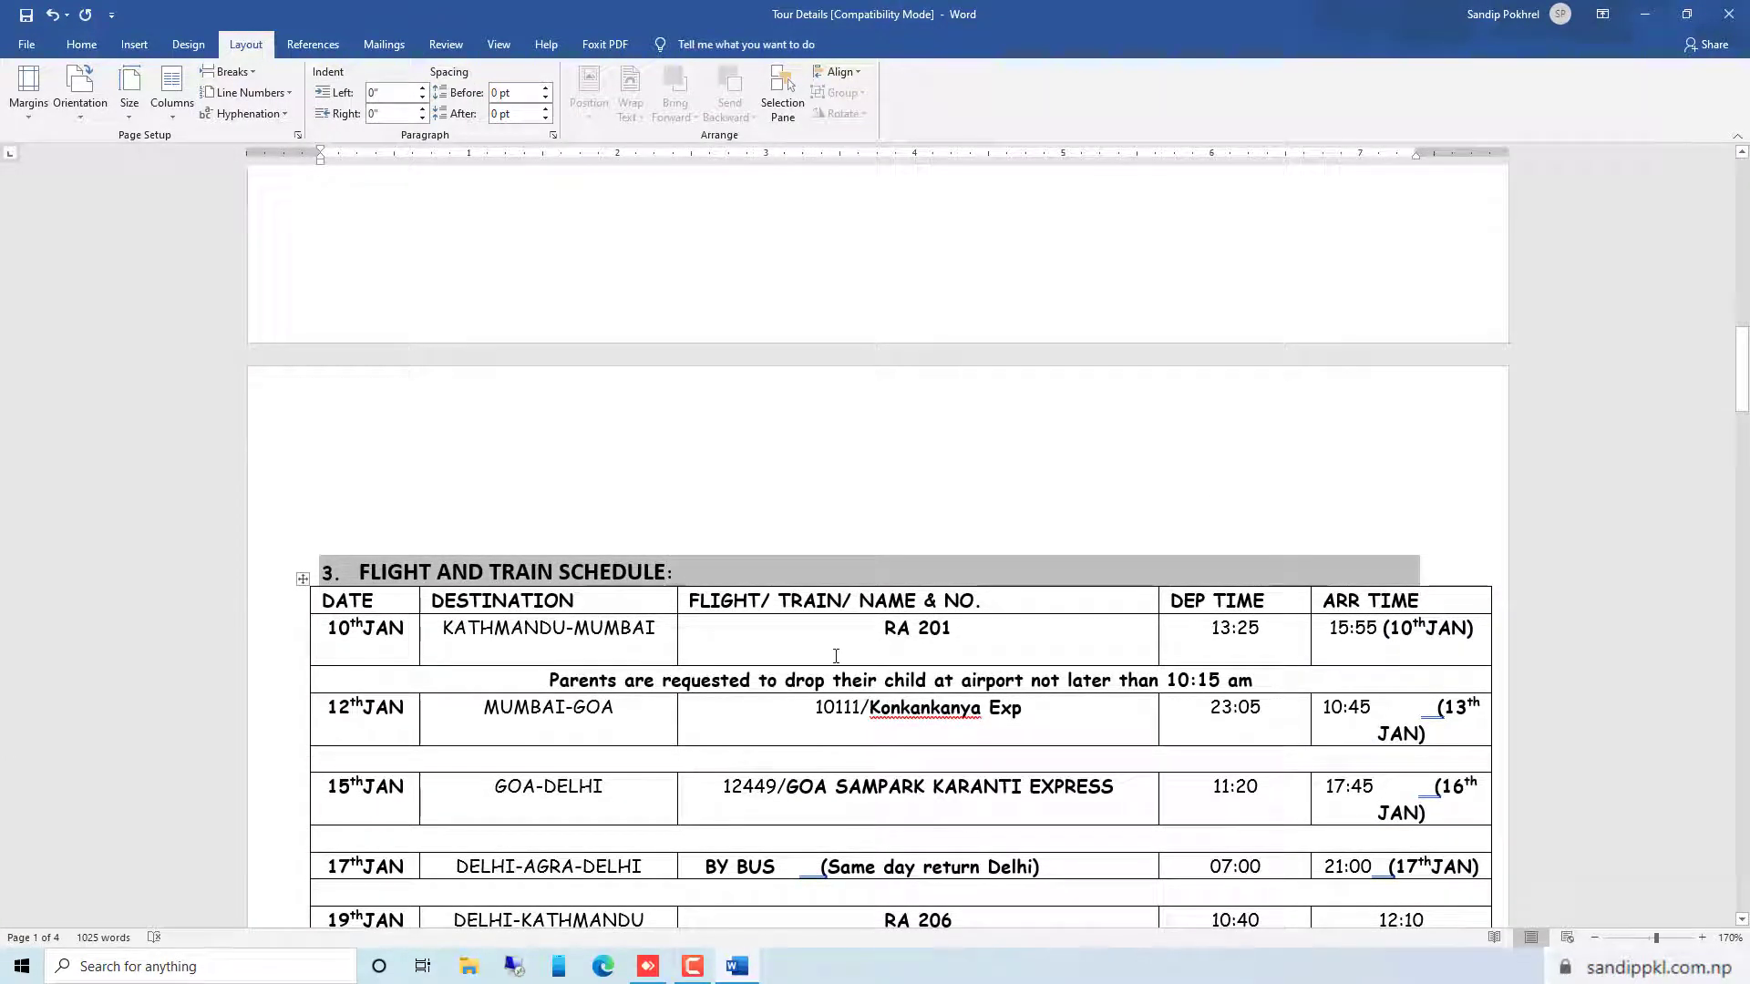
pyautogui.click(415, 480)
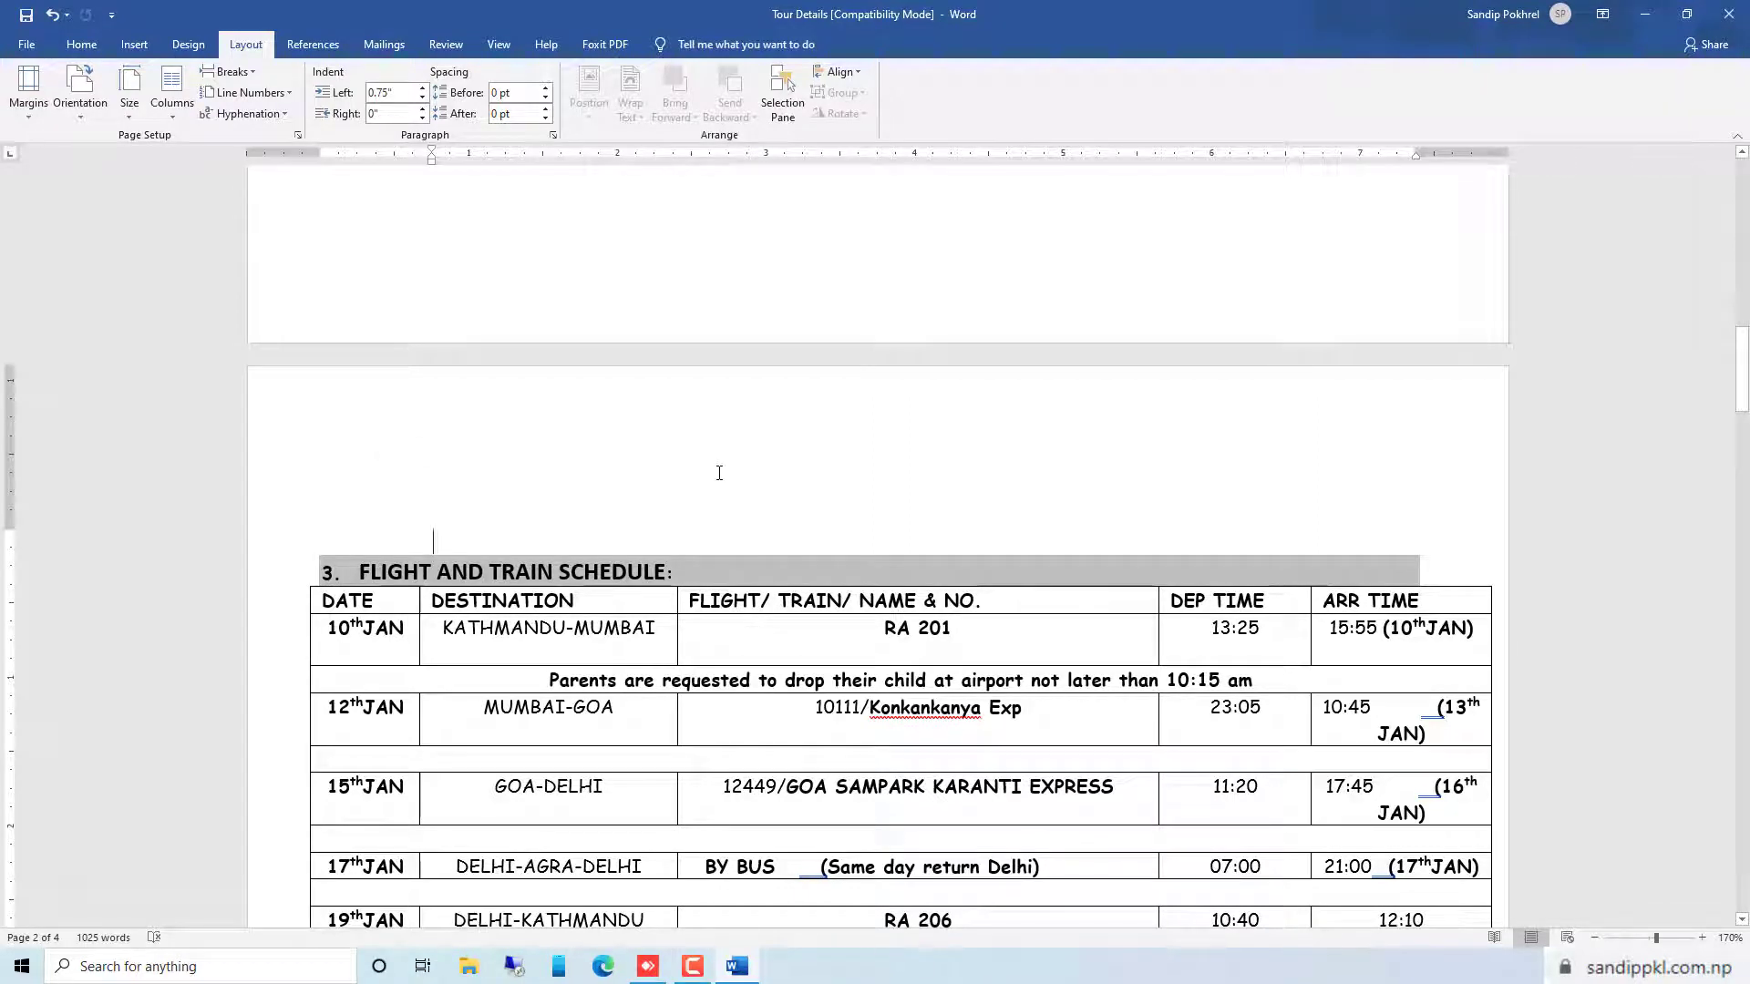
pyautogui.click(81, 113)
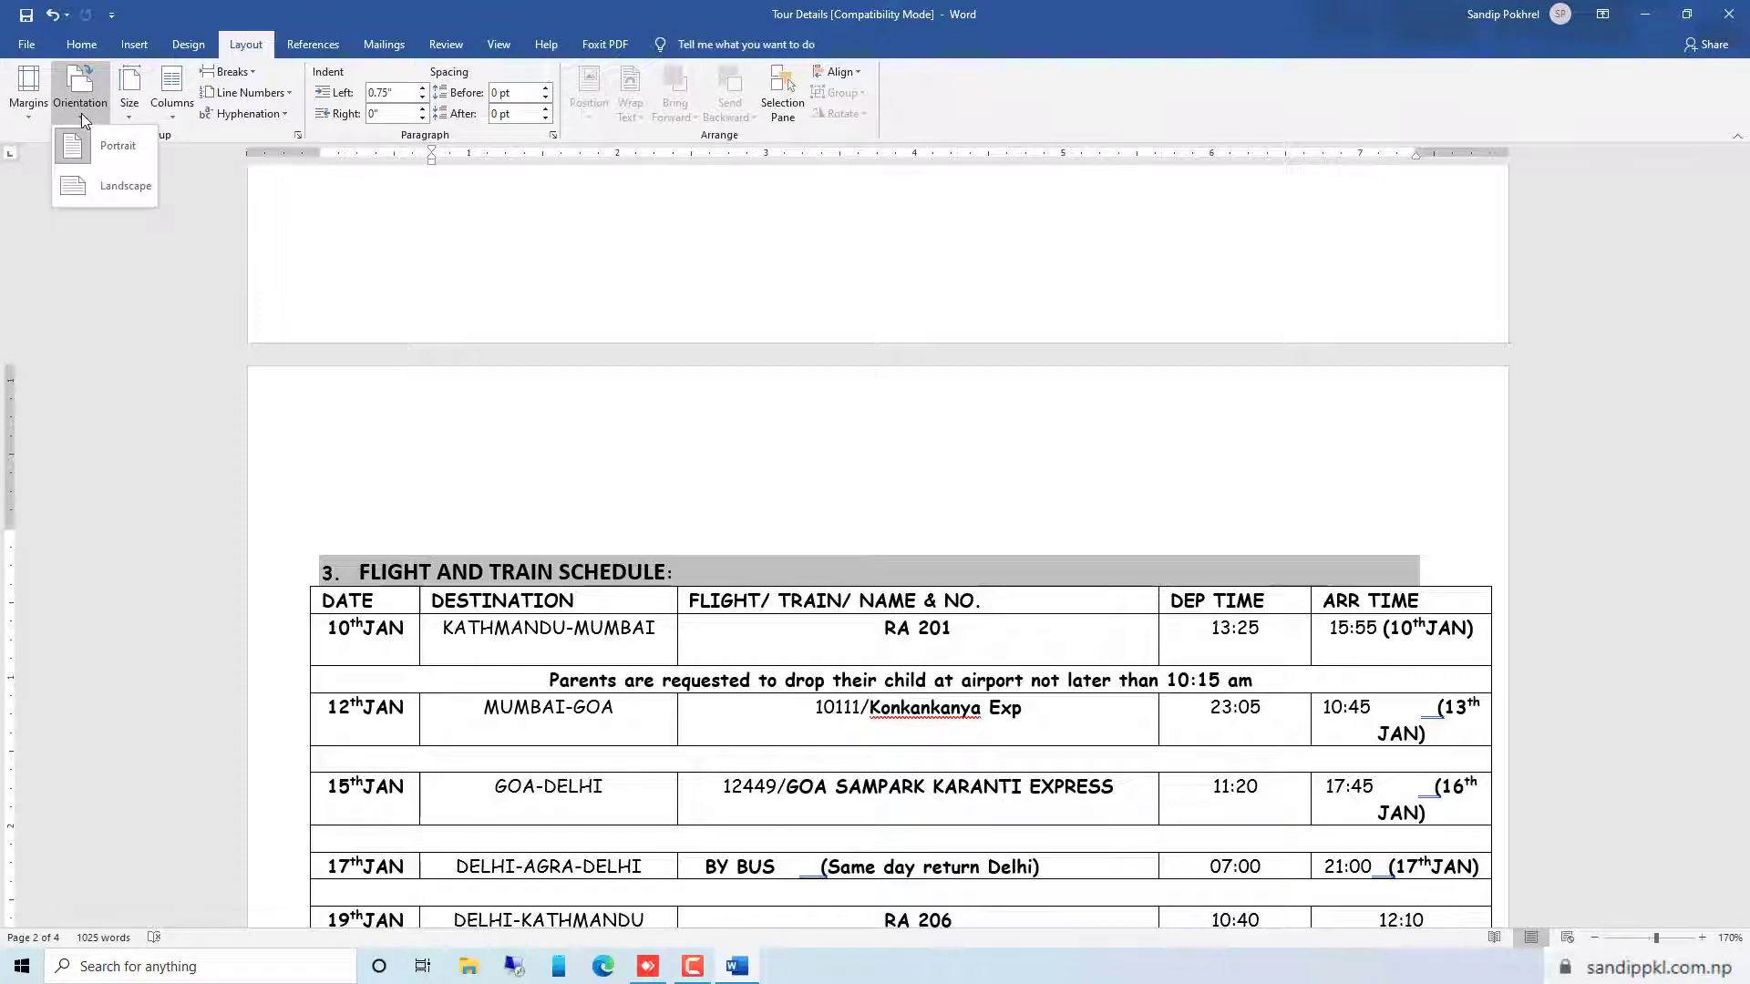
pyautogui.click(103, 191)
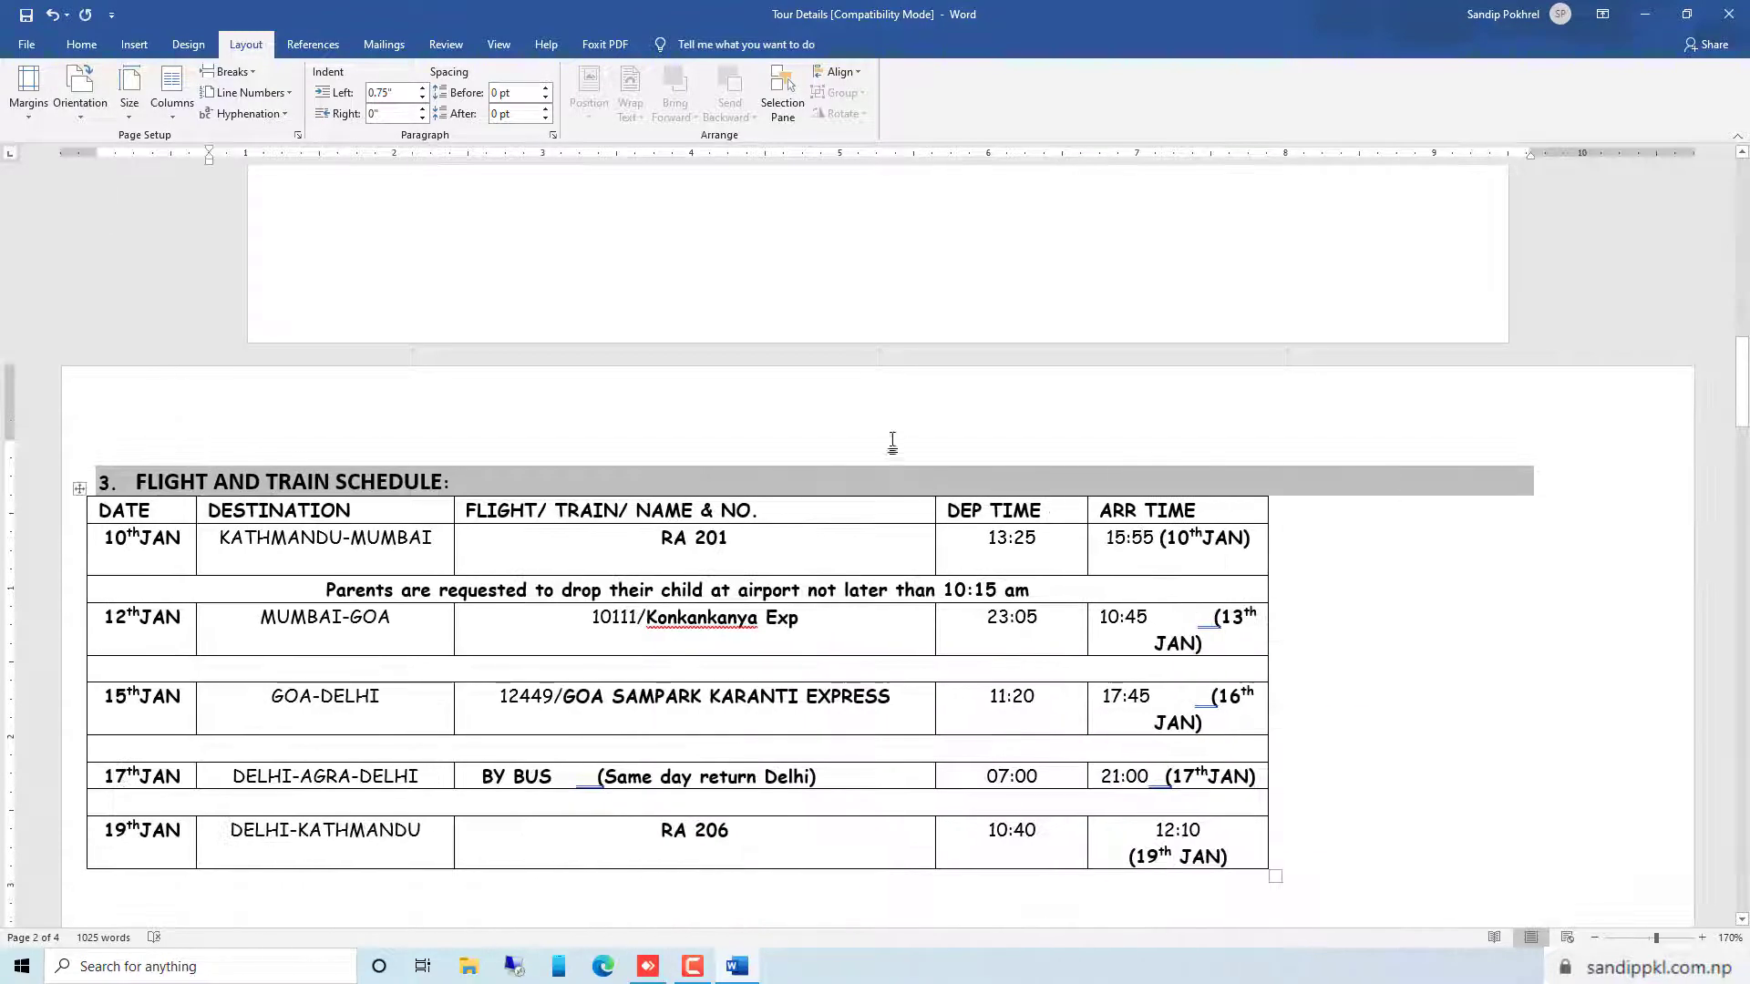
pyautogui.scroll(5, 717, 497)
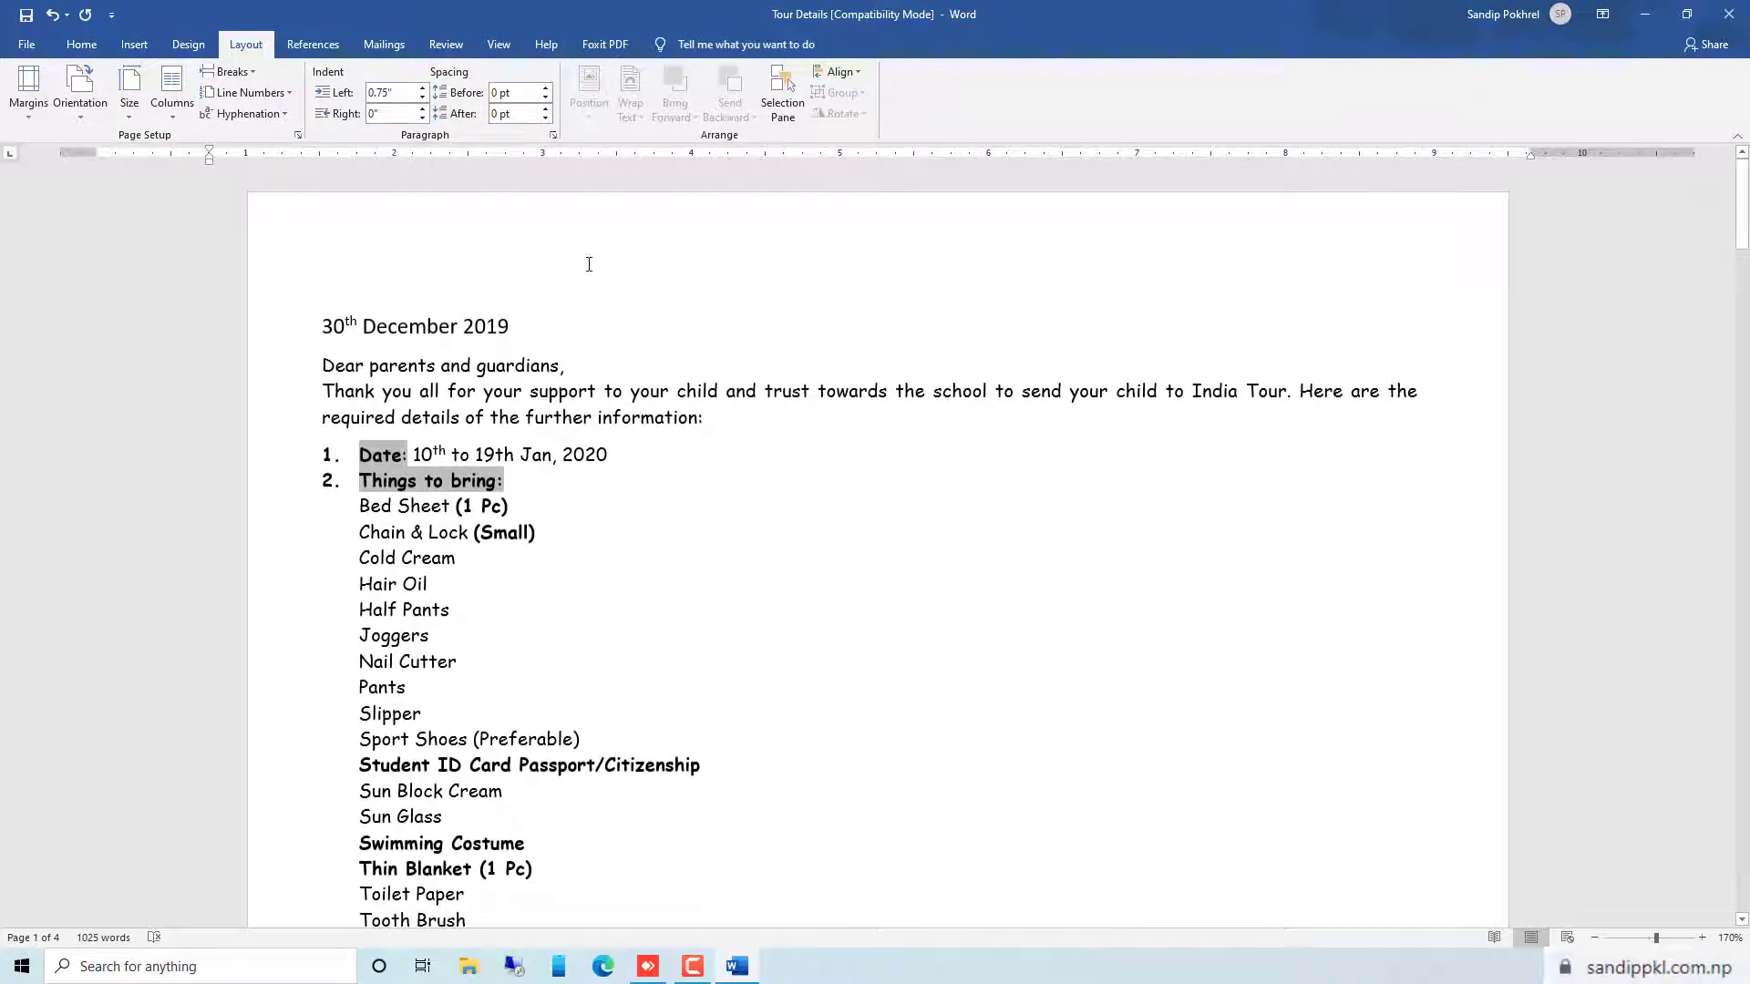
# Enlarge the flight and train schedule table proportionally to fill the width of the landscape page
pyautogui.scroll(-10, 1162, 360)
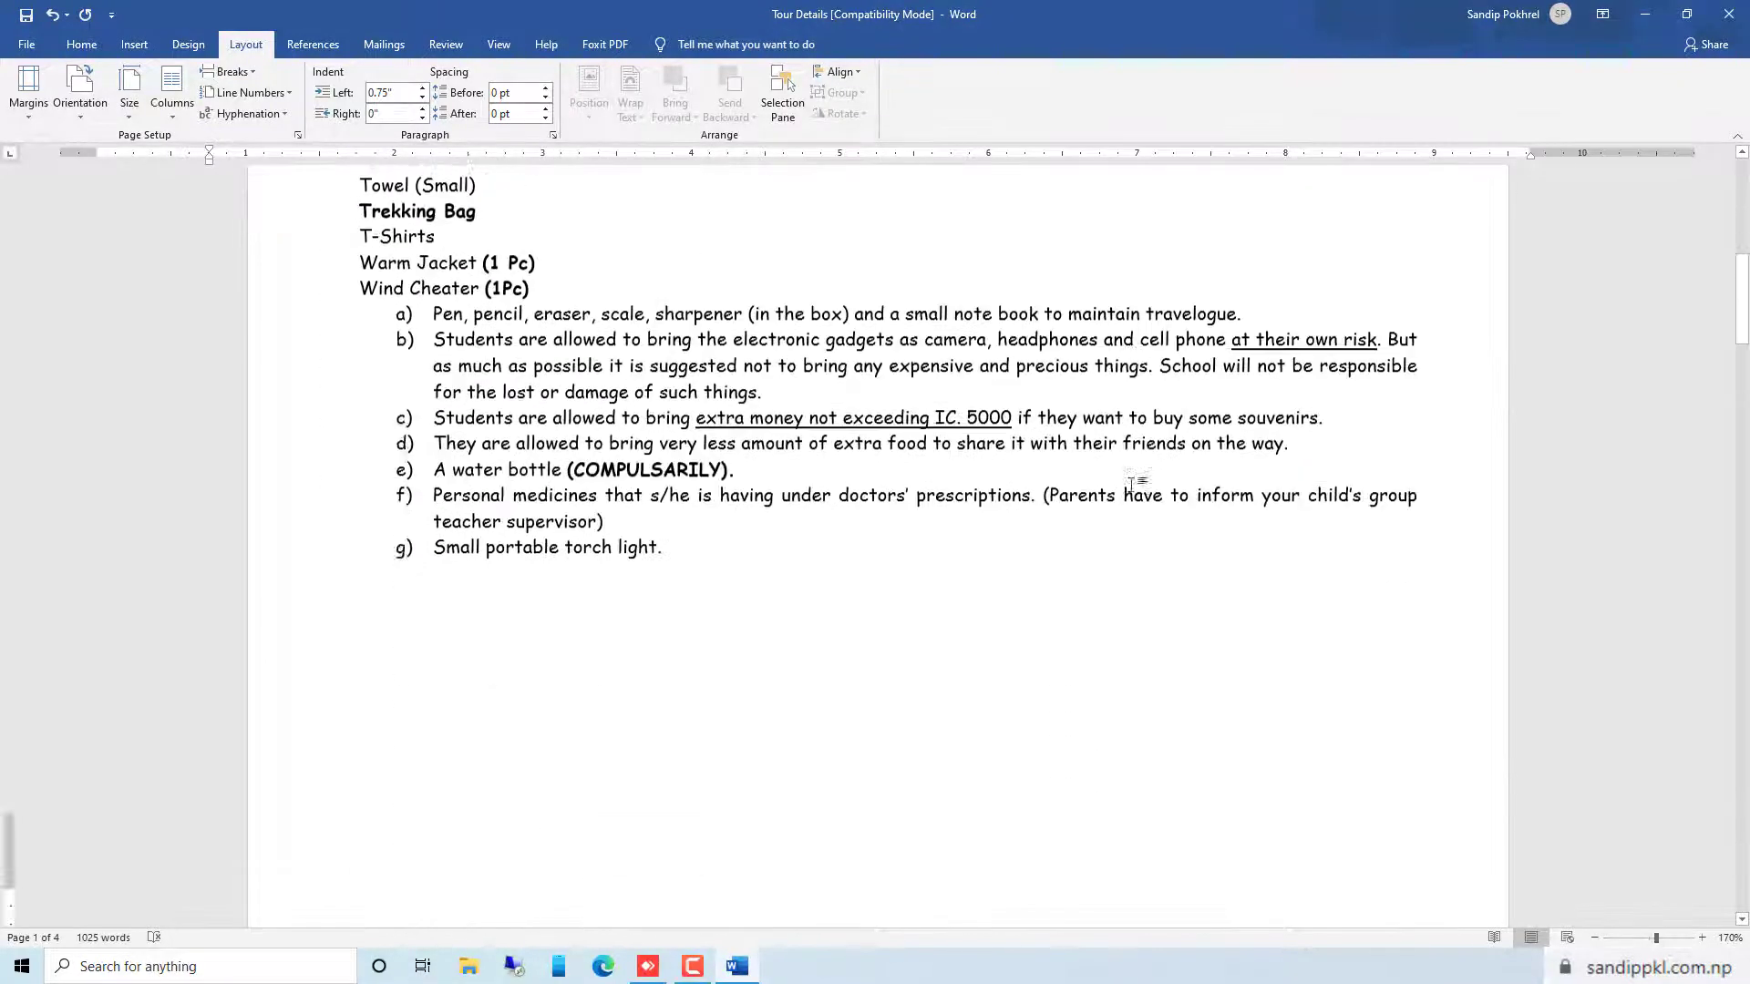
pyautogui.scroll(-10, 1113, 506)
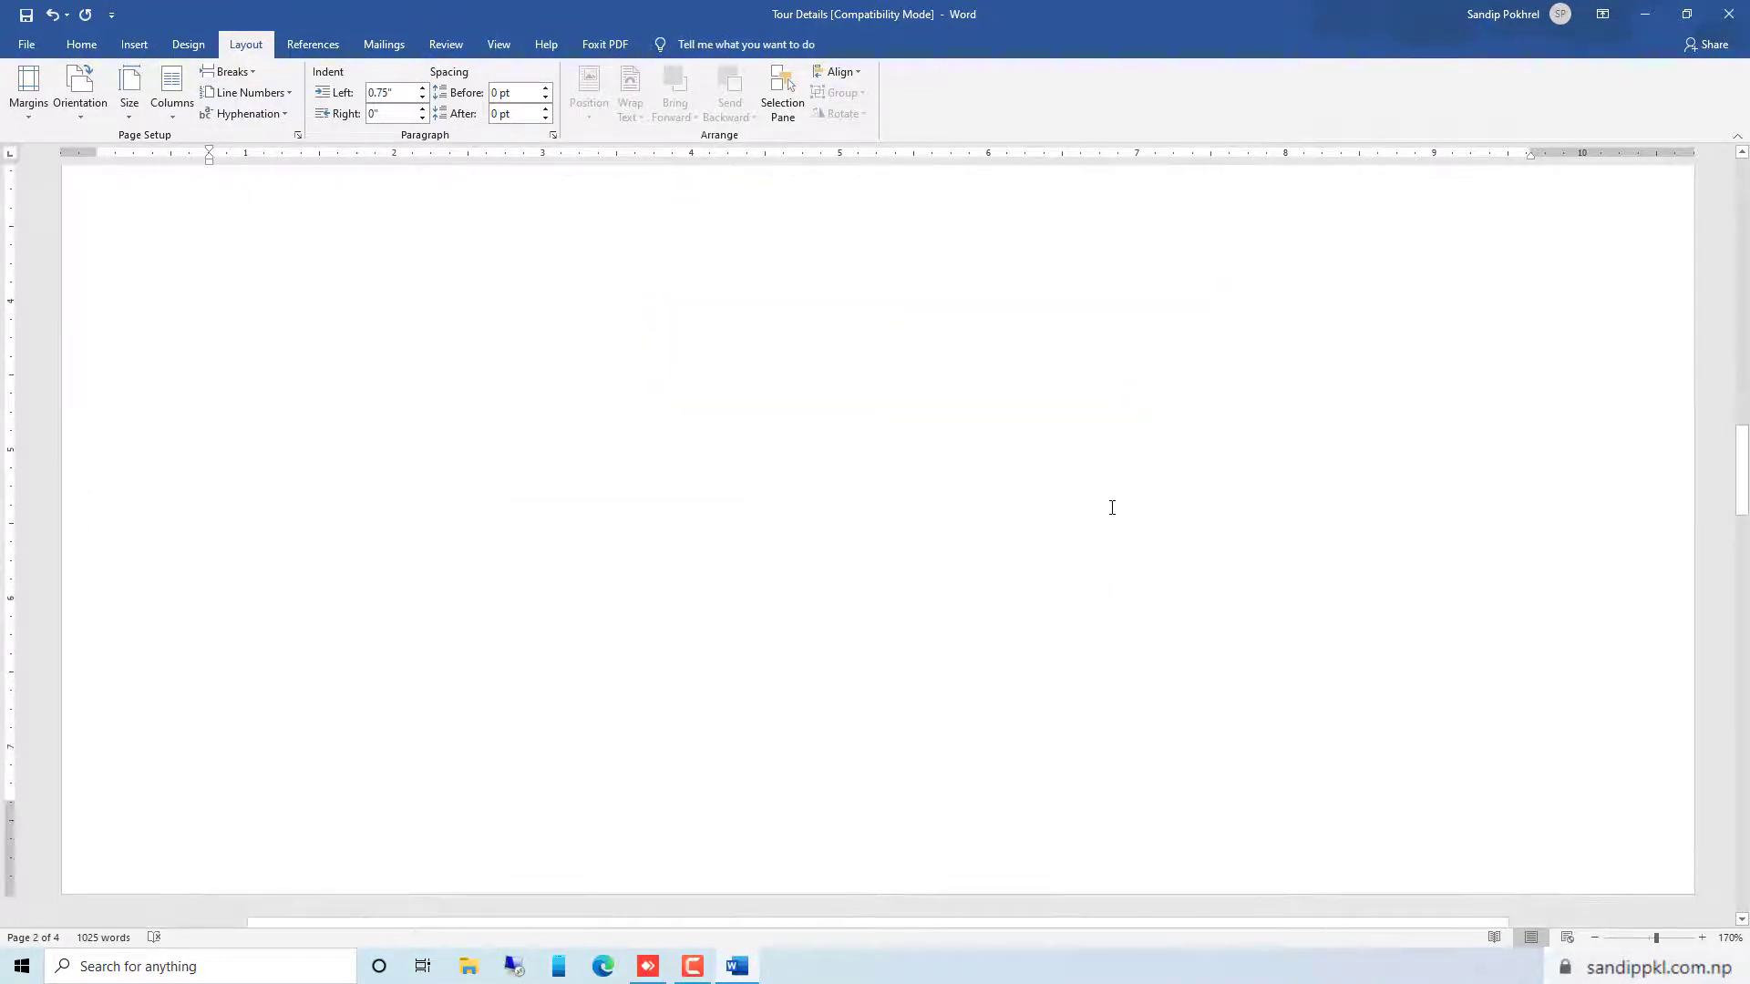
pyautogui.scroll(10, 1112, 508)
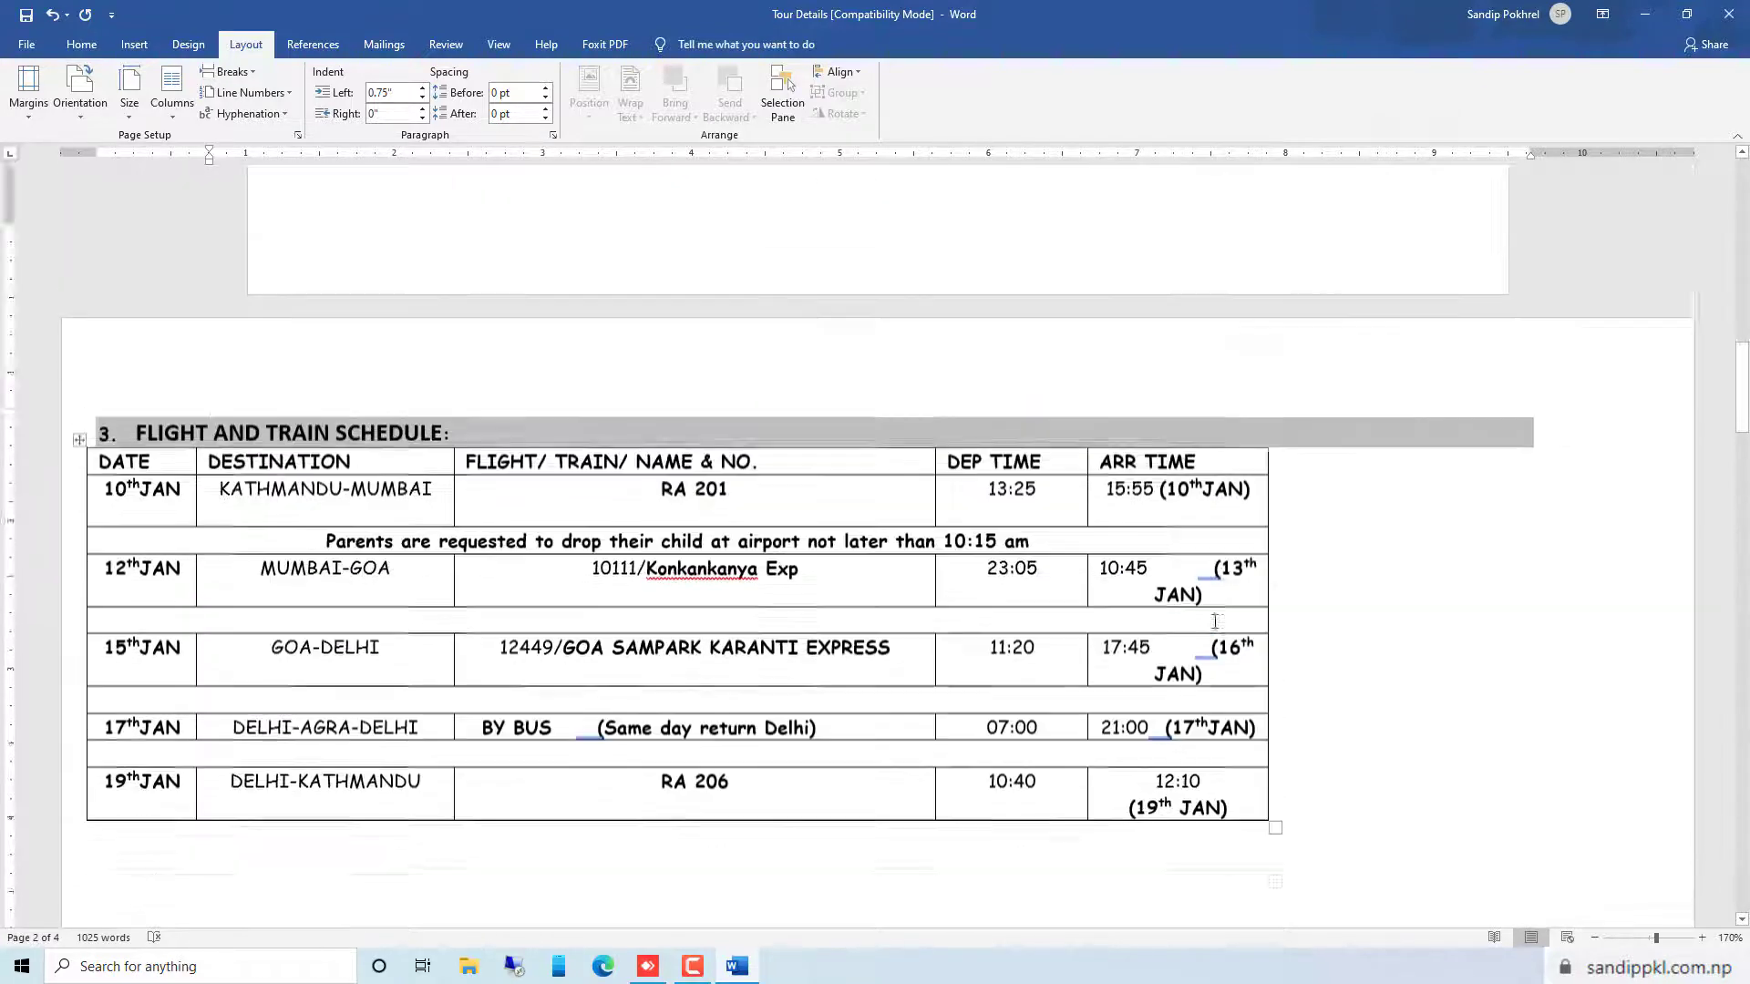
pyautogui.scroll(-6, 1262, 523)
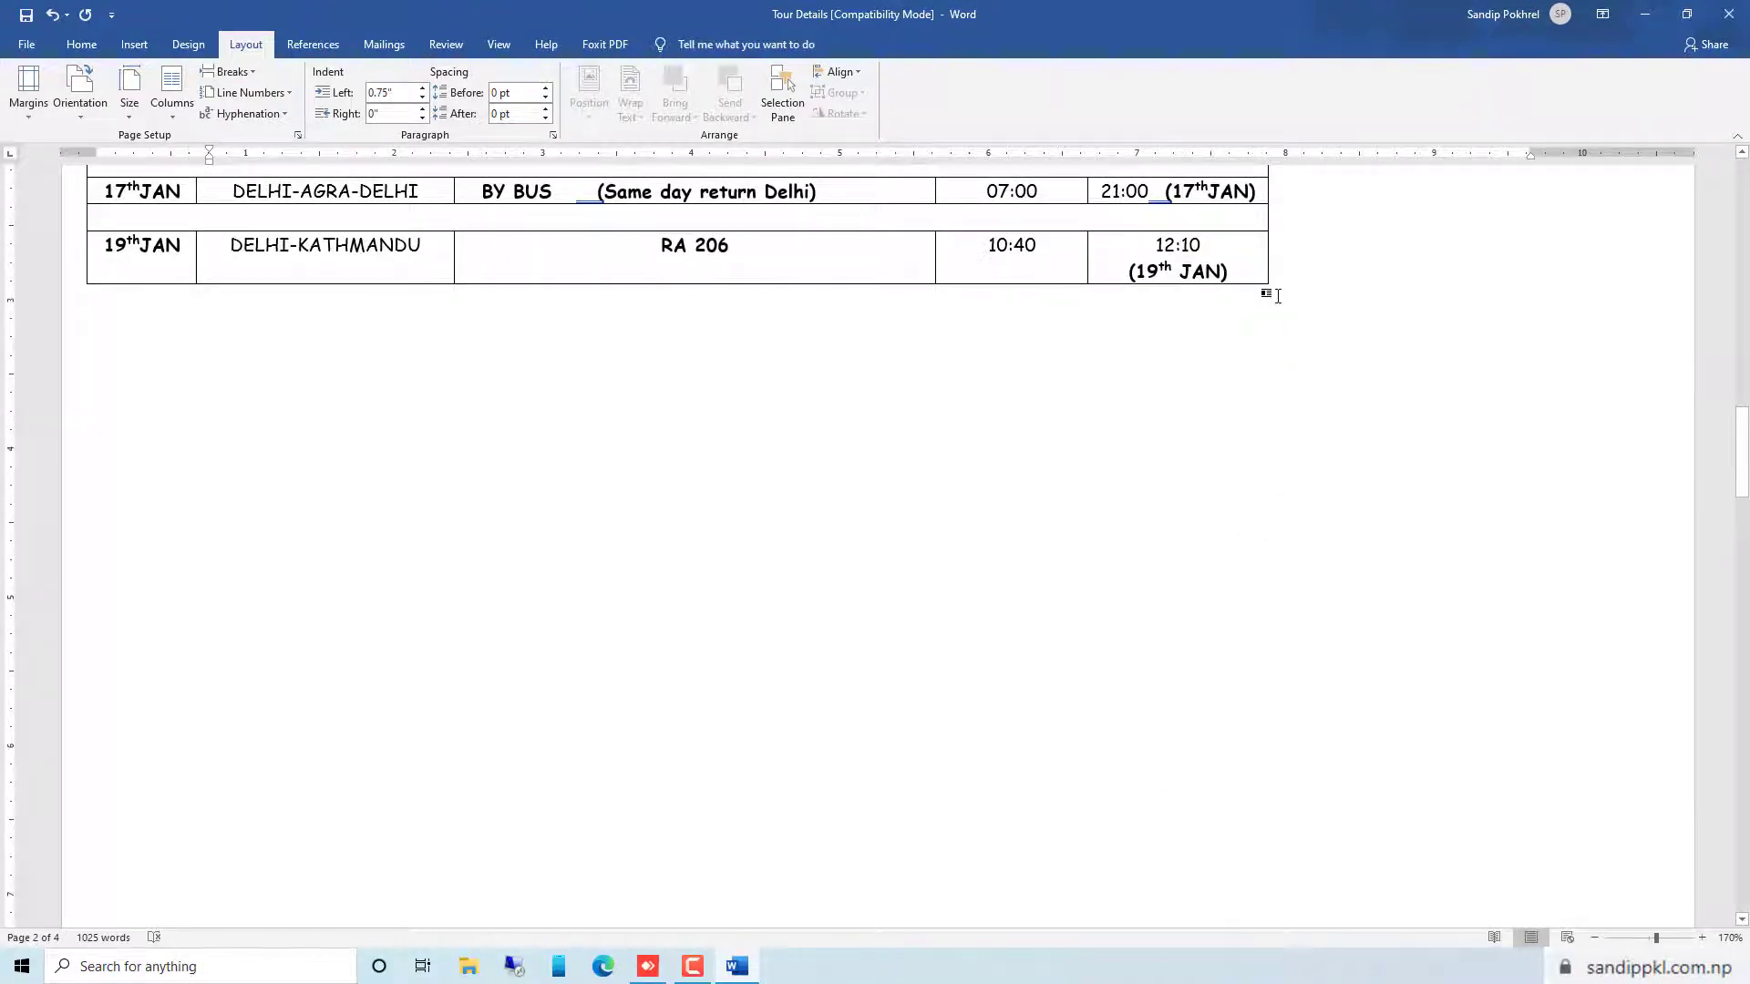
pyautogui.click(1241, 265)
pyautogui.moveTo(1275, 291); pyautogui.dragTo(1555, 906)
pyautogui.scroll(8, 902, 588)
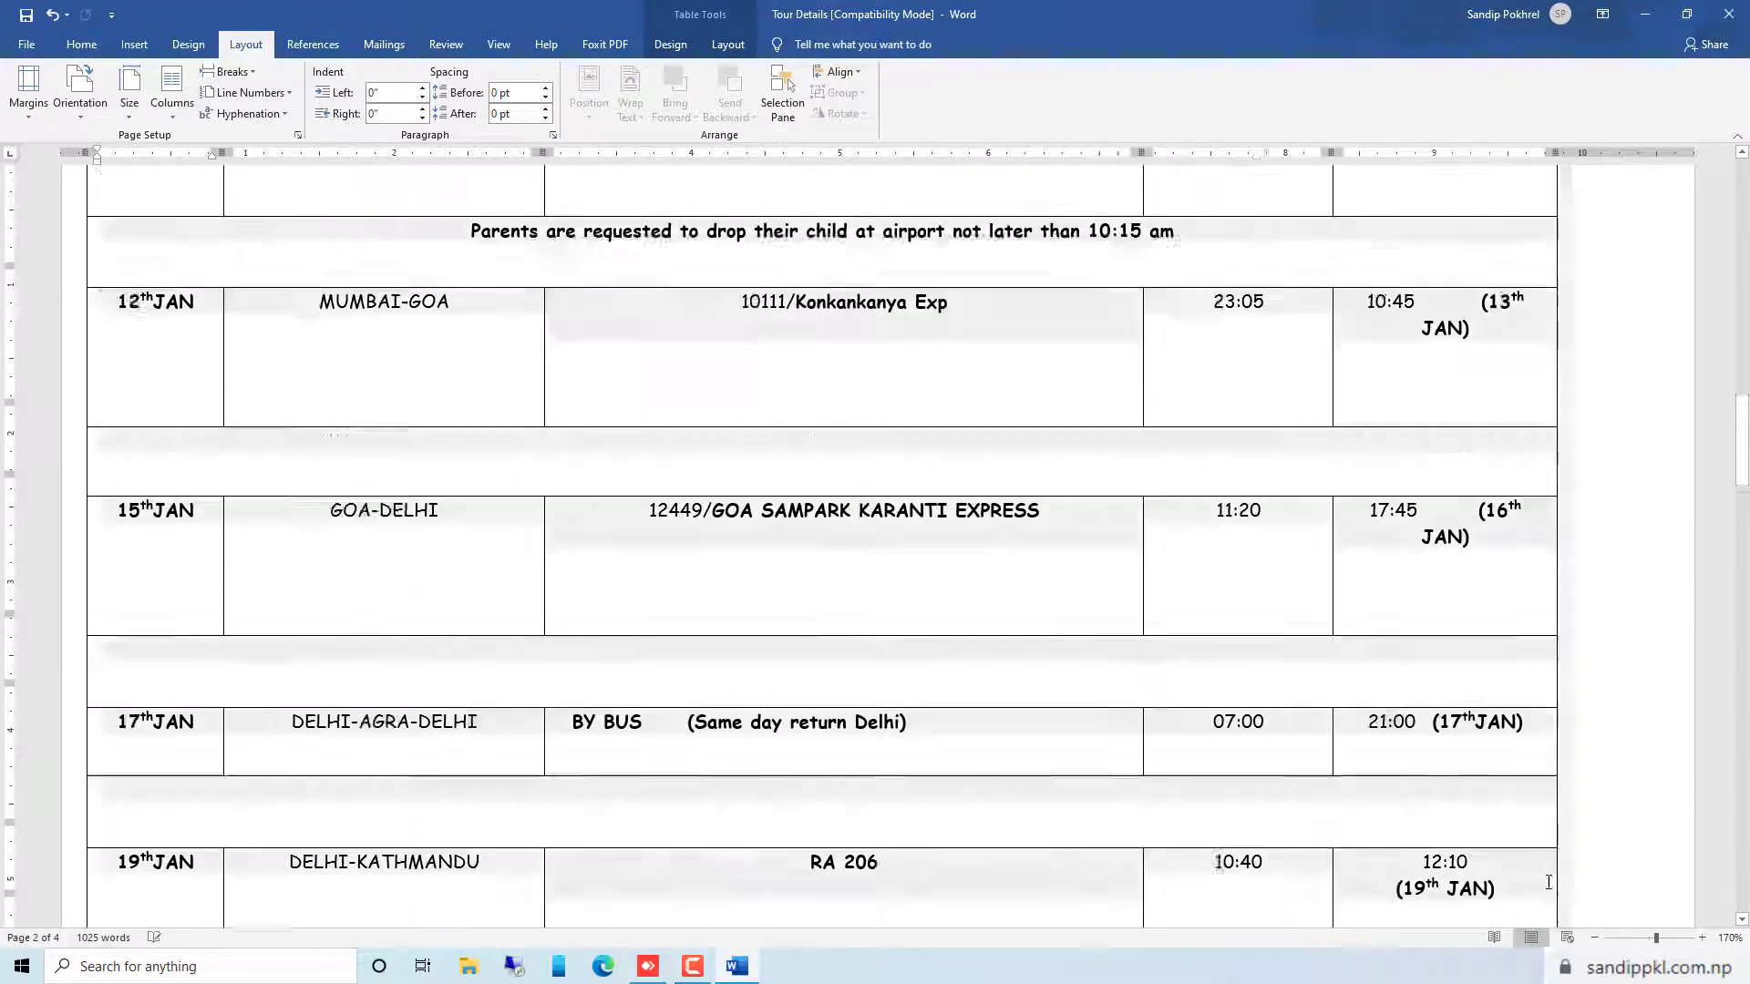
pyautogui.scroll(4, 903, 588)
# Examine the pages following the landscape section down to the price table and return to the Hotel Details heading
pyautogui.scroll(-8, 848, 562)
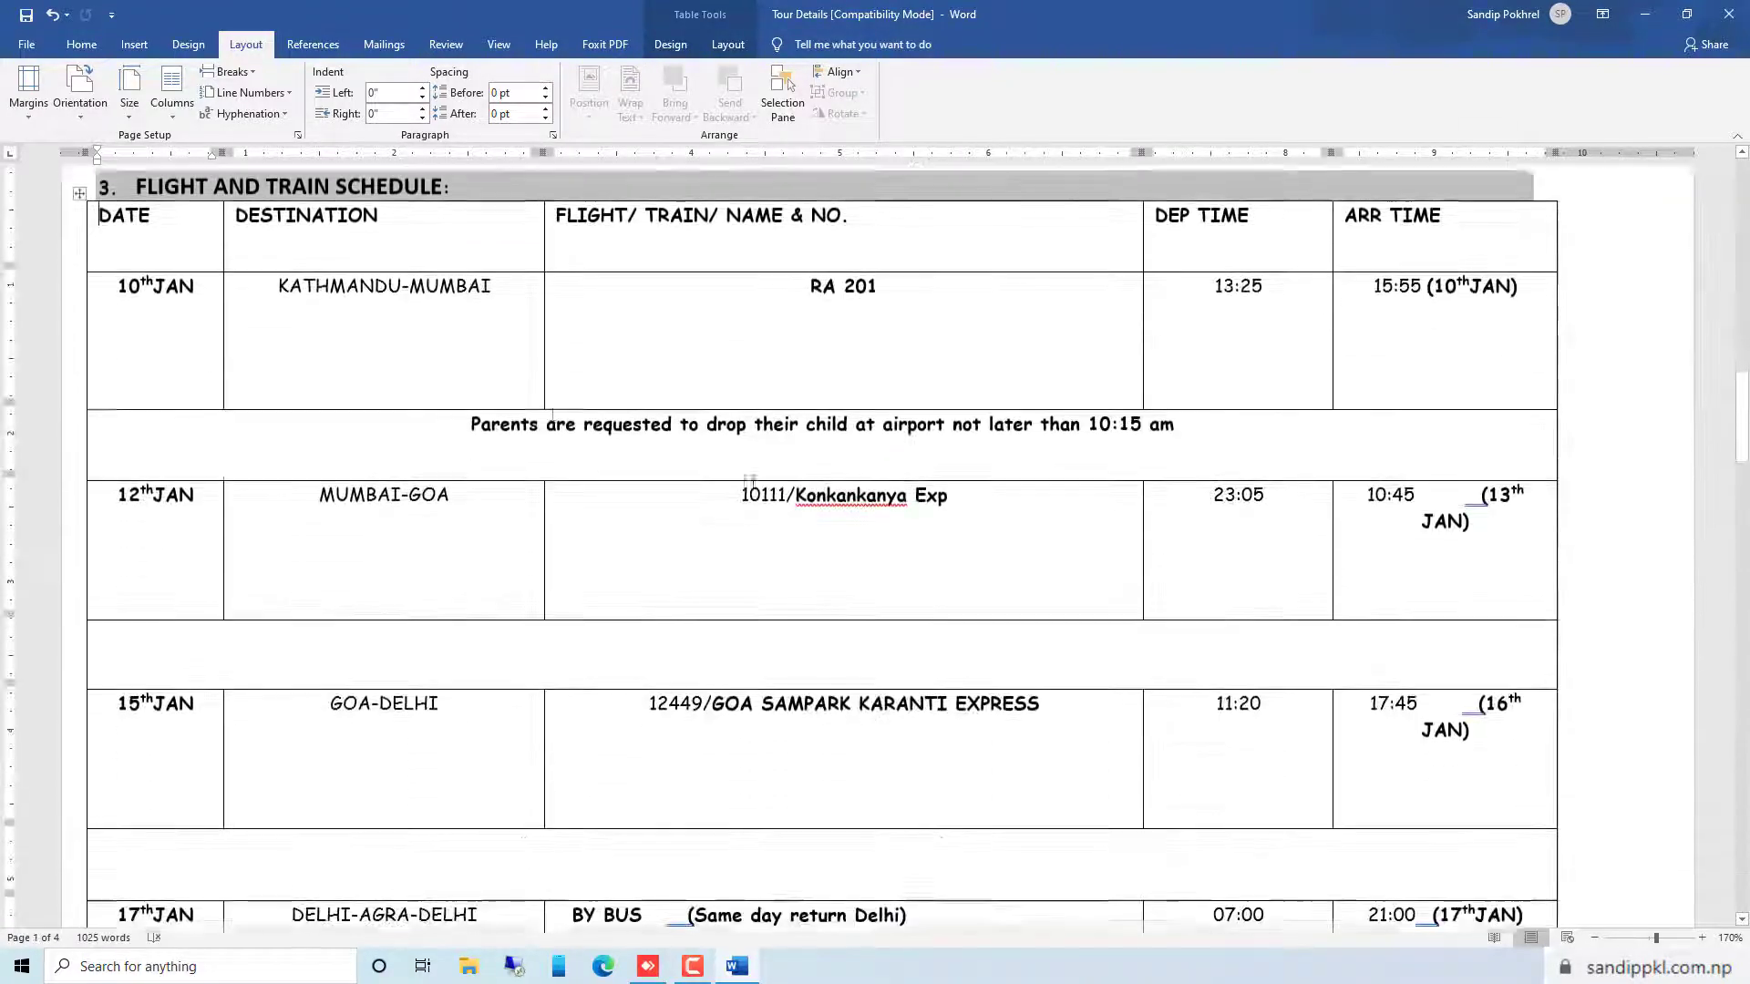
pyautogui.scroll(-15, 594, 396)
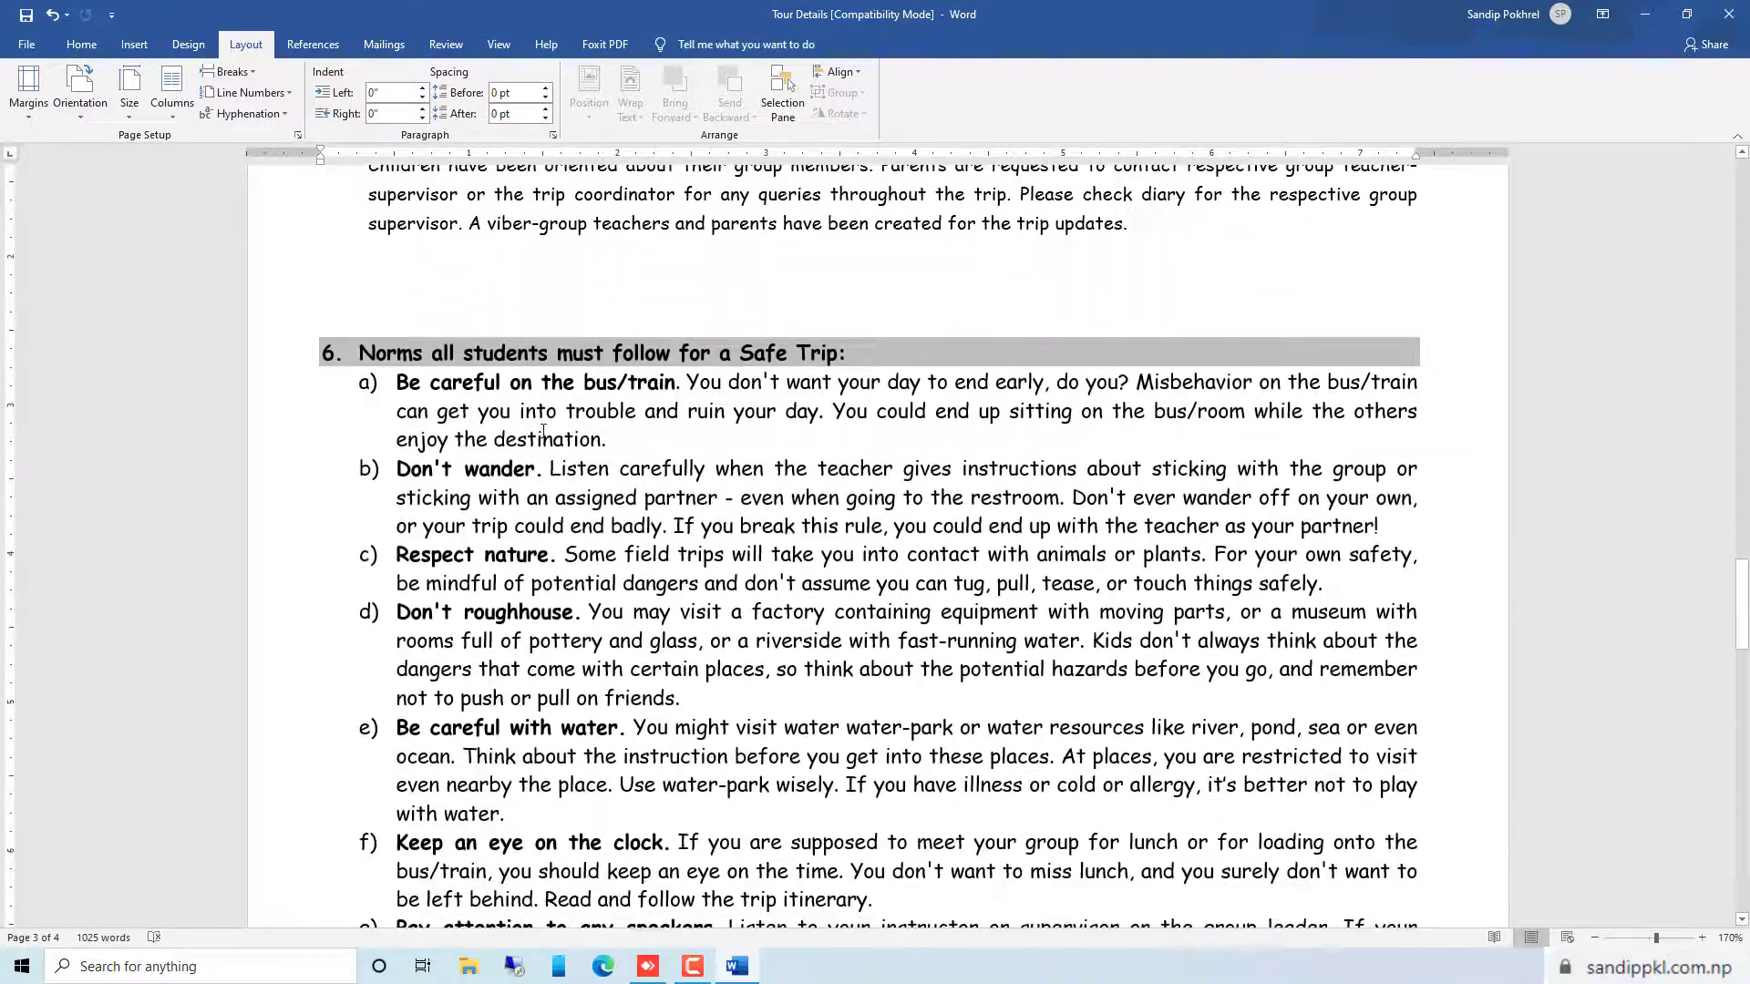
pyautogui.scroll(-9, 543, 432)
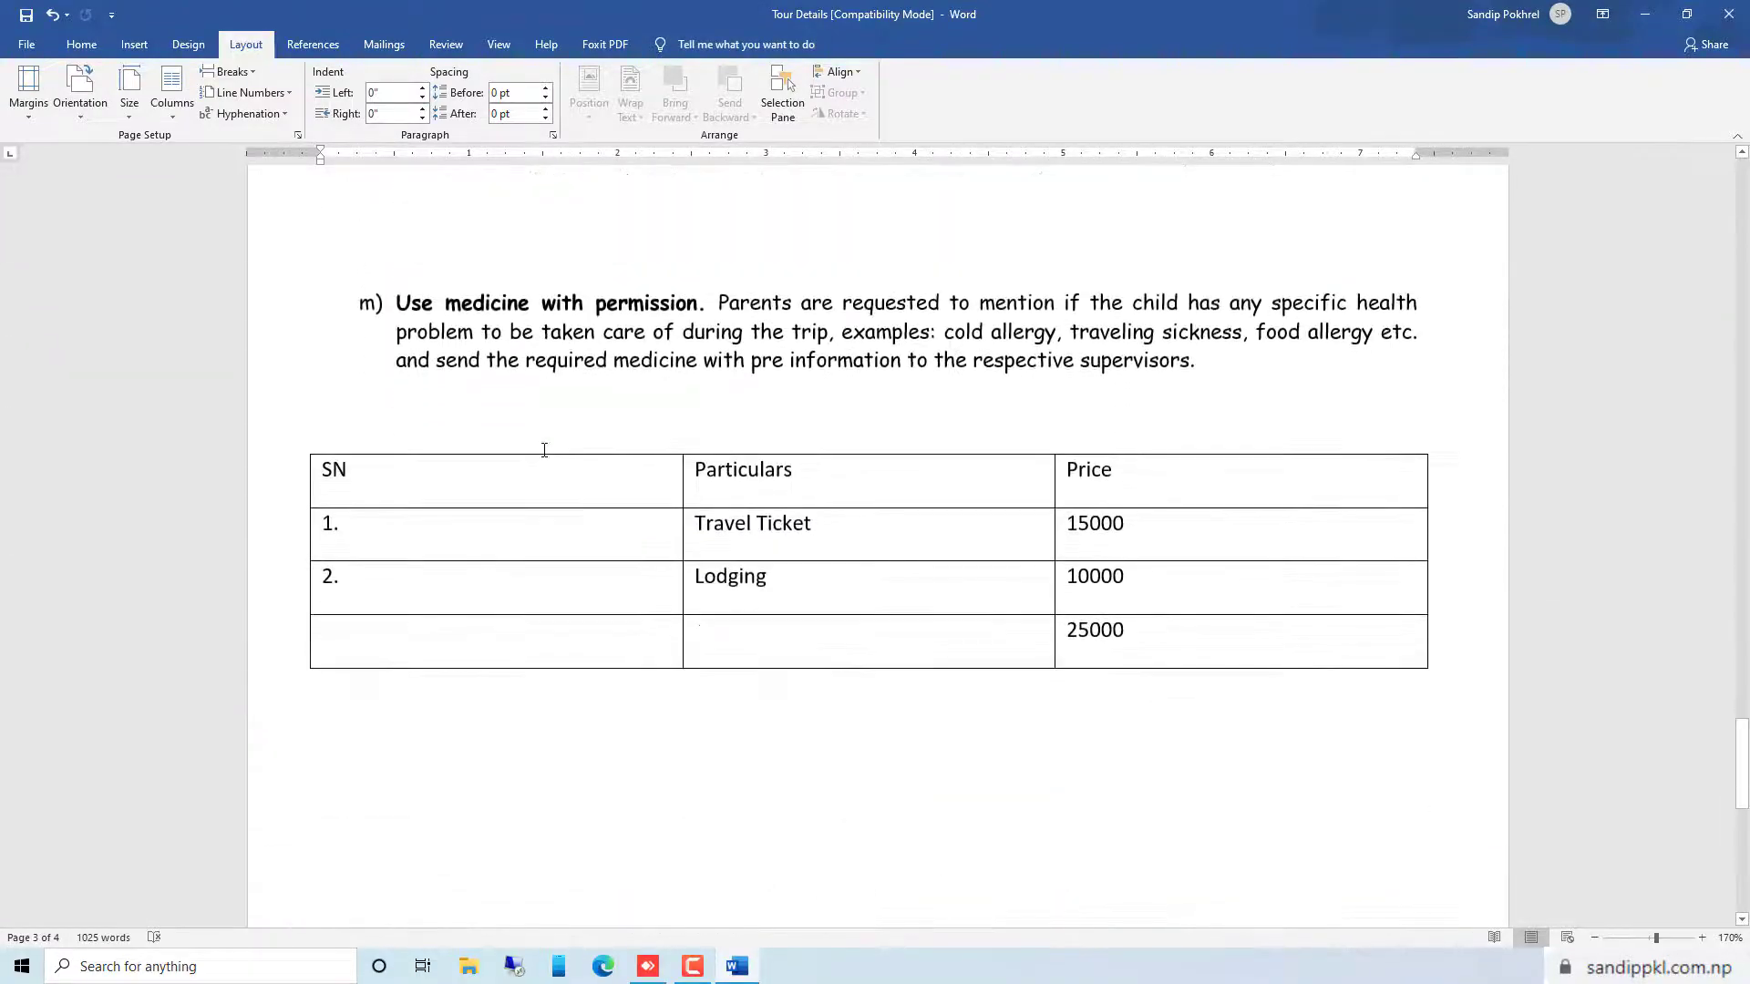
pyautogui.scroll(3, 627, 392)
pyautogui.scroll(-3, 603, 438)
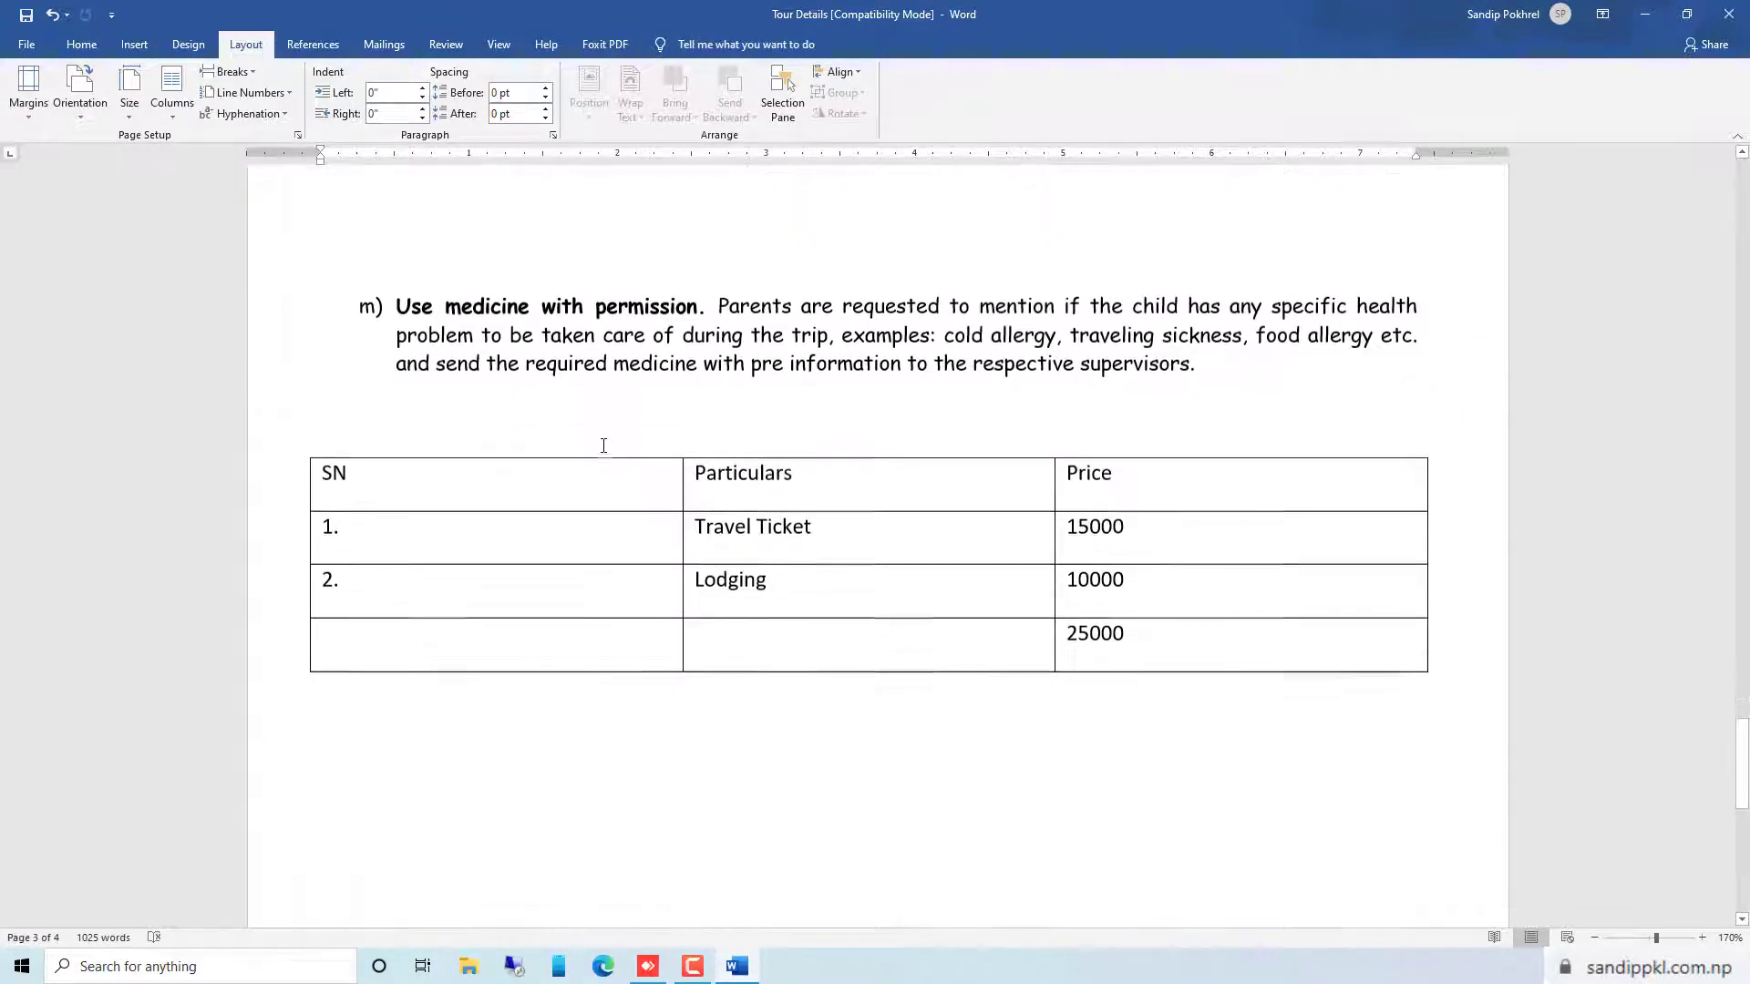
pyautogui.scroll(-3, 598, 441)
pyautogui.scroll(9, 664, 449)
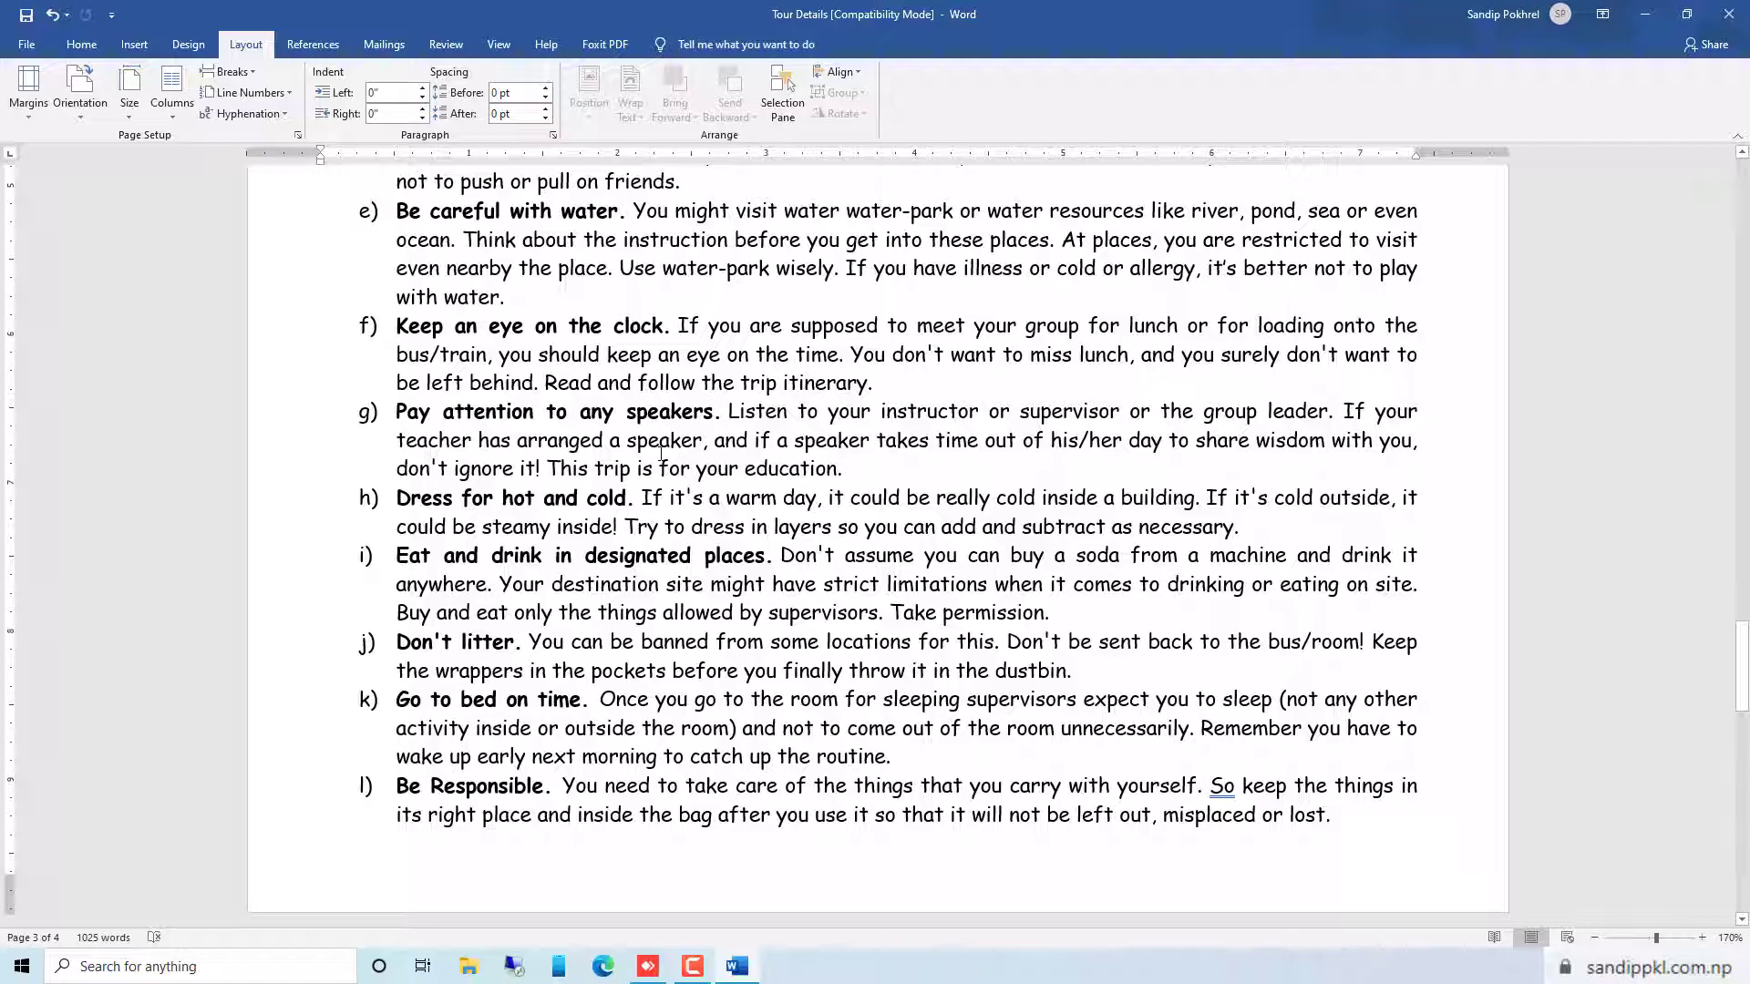
pyautogui.scroll(15, 661, 453)
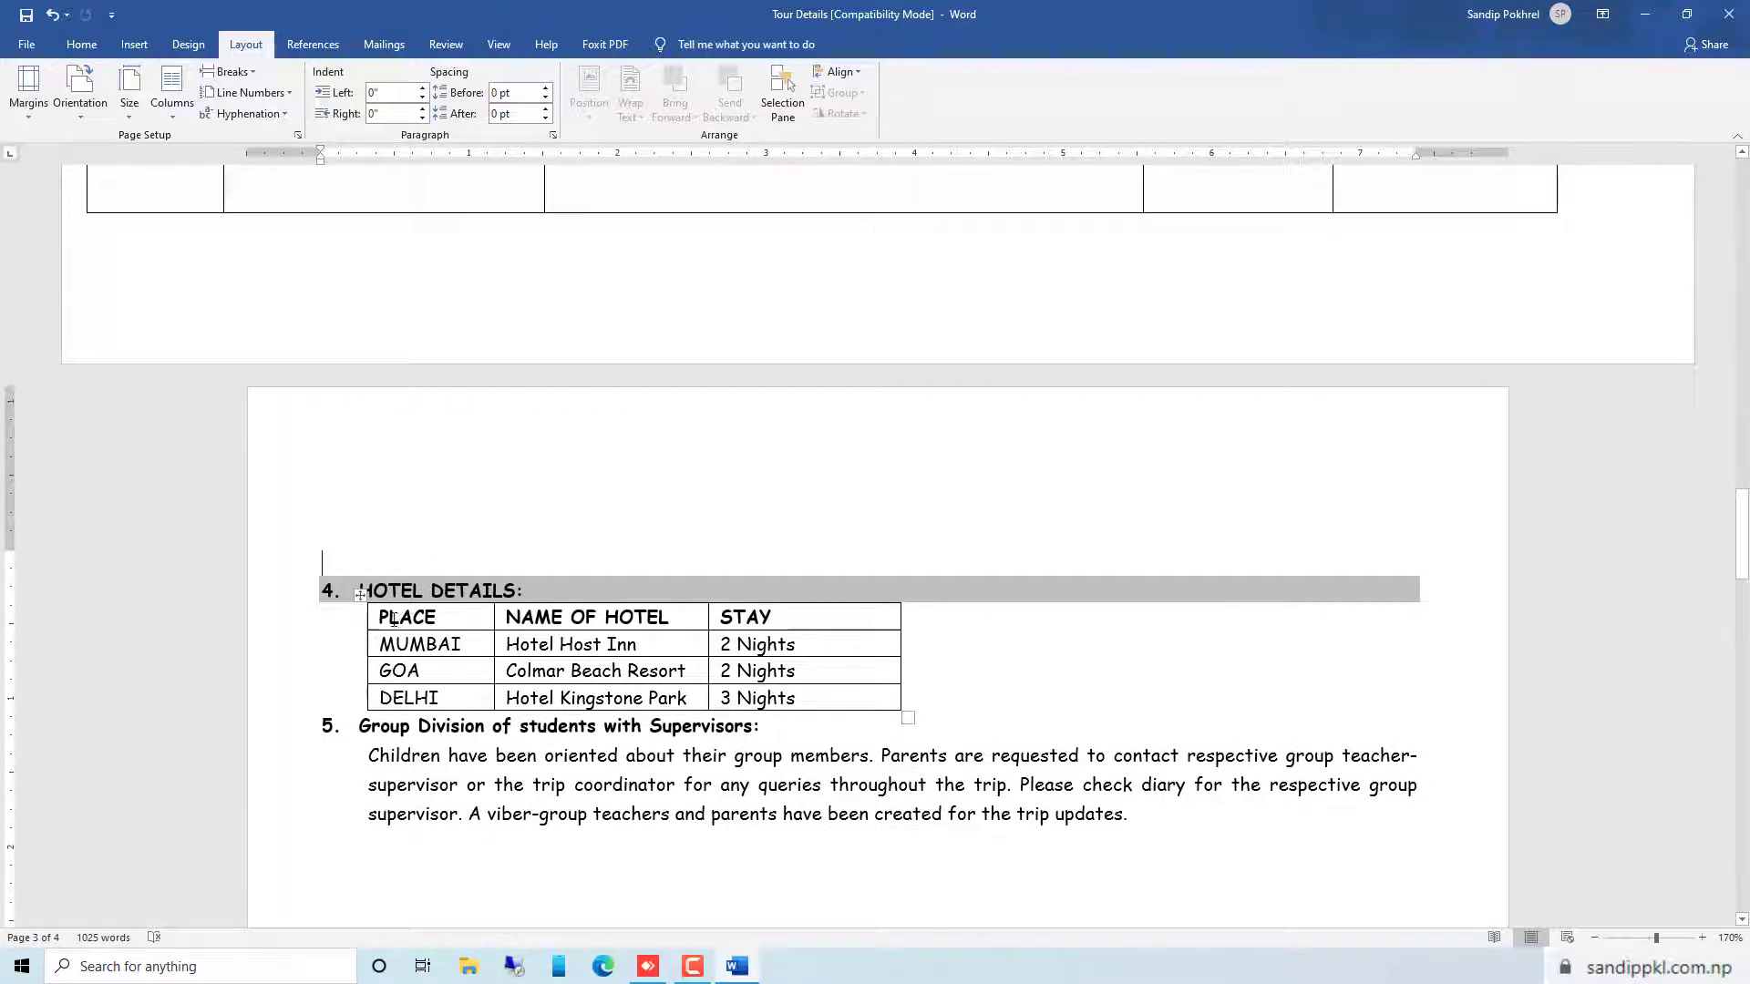
# Insert a column to the left of the PLACE column in the Hotel Details table
pyautogui.moveTo(401, 619); pyautogui.dragTo(558, 633)
pyautogui.moveTo(705, 653); pyautogui.dragTo(802, 700)
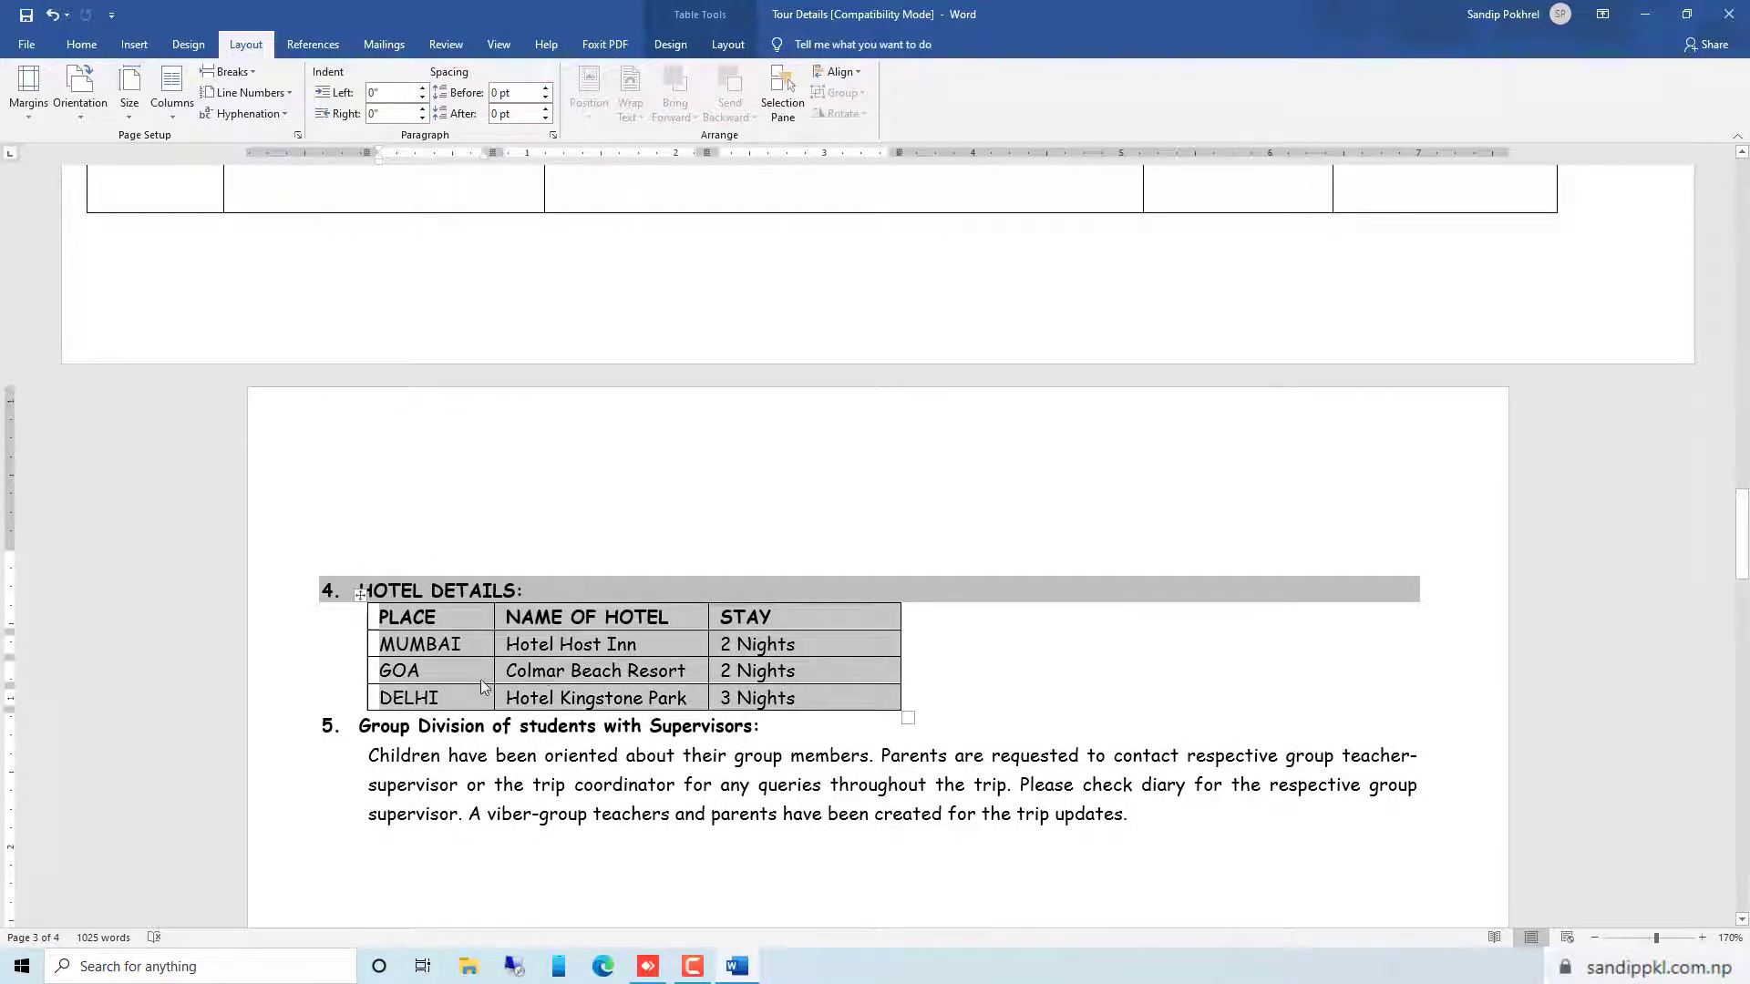
pyautogui.click(431, 671)
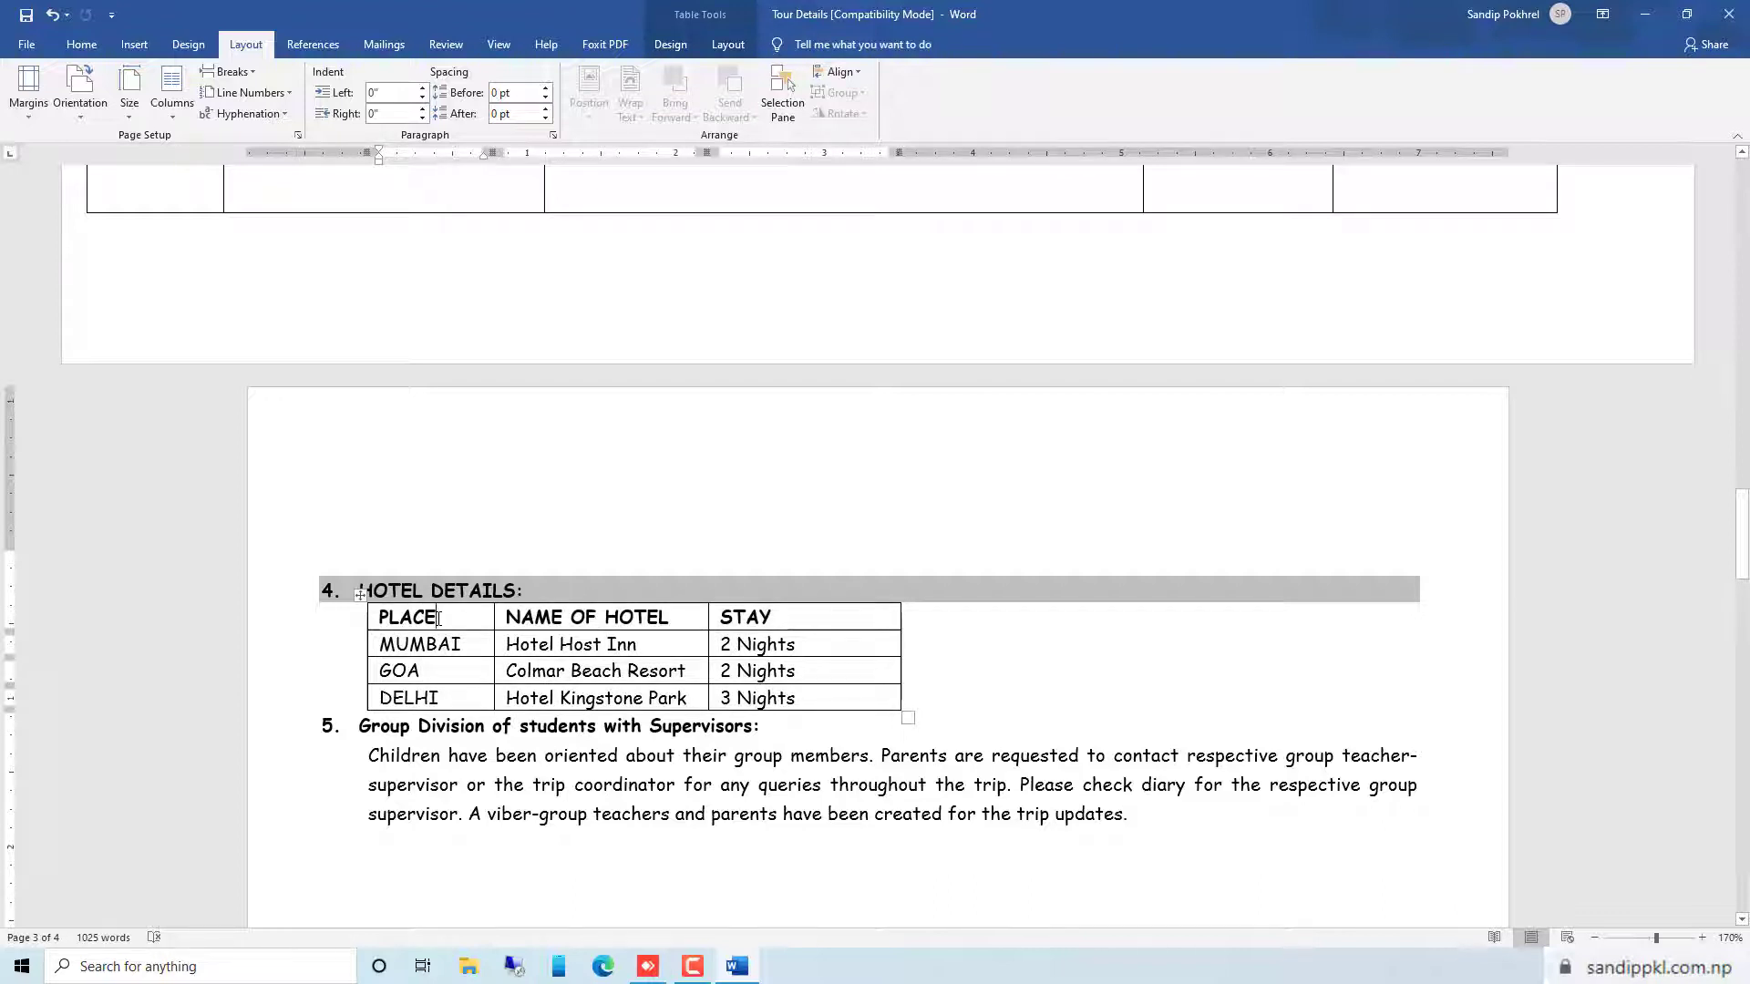
pyautogui.rightClick(439, 619)
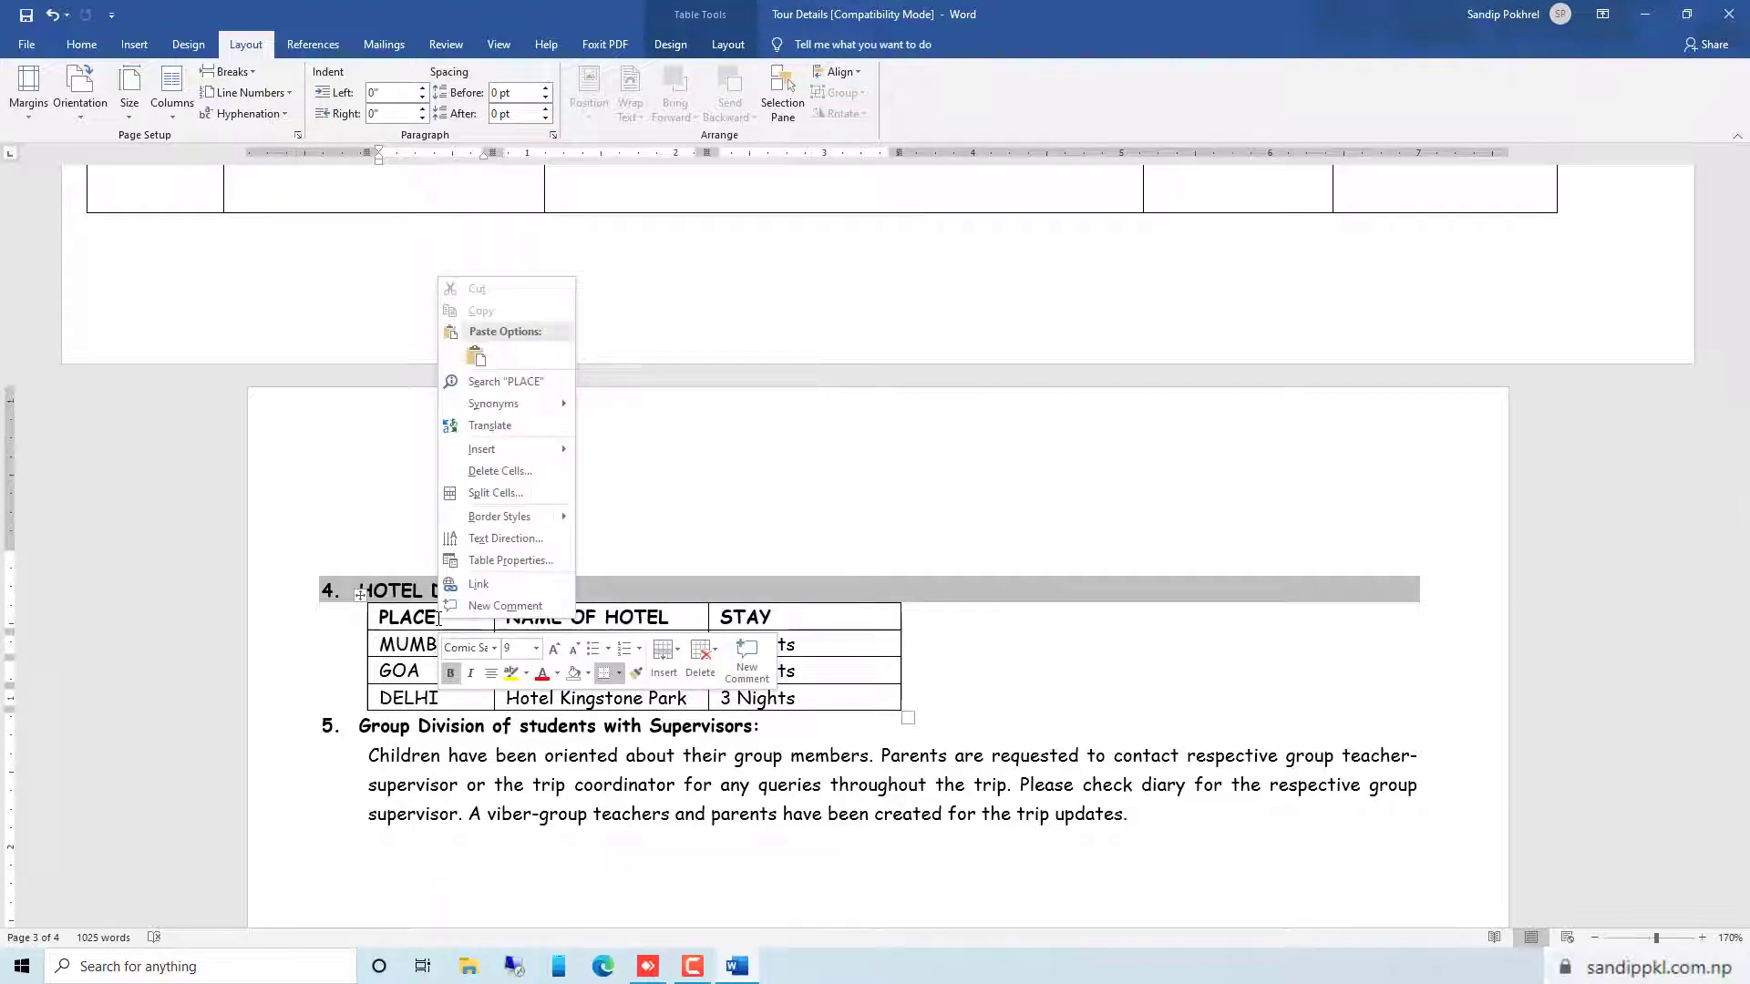
pyautogui.moveTo(520, 449)
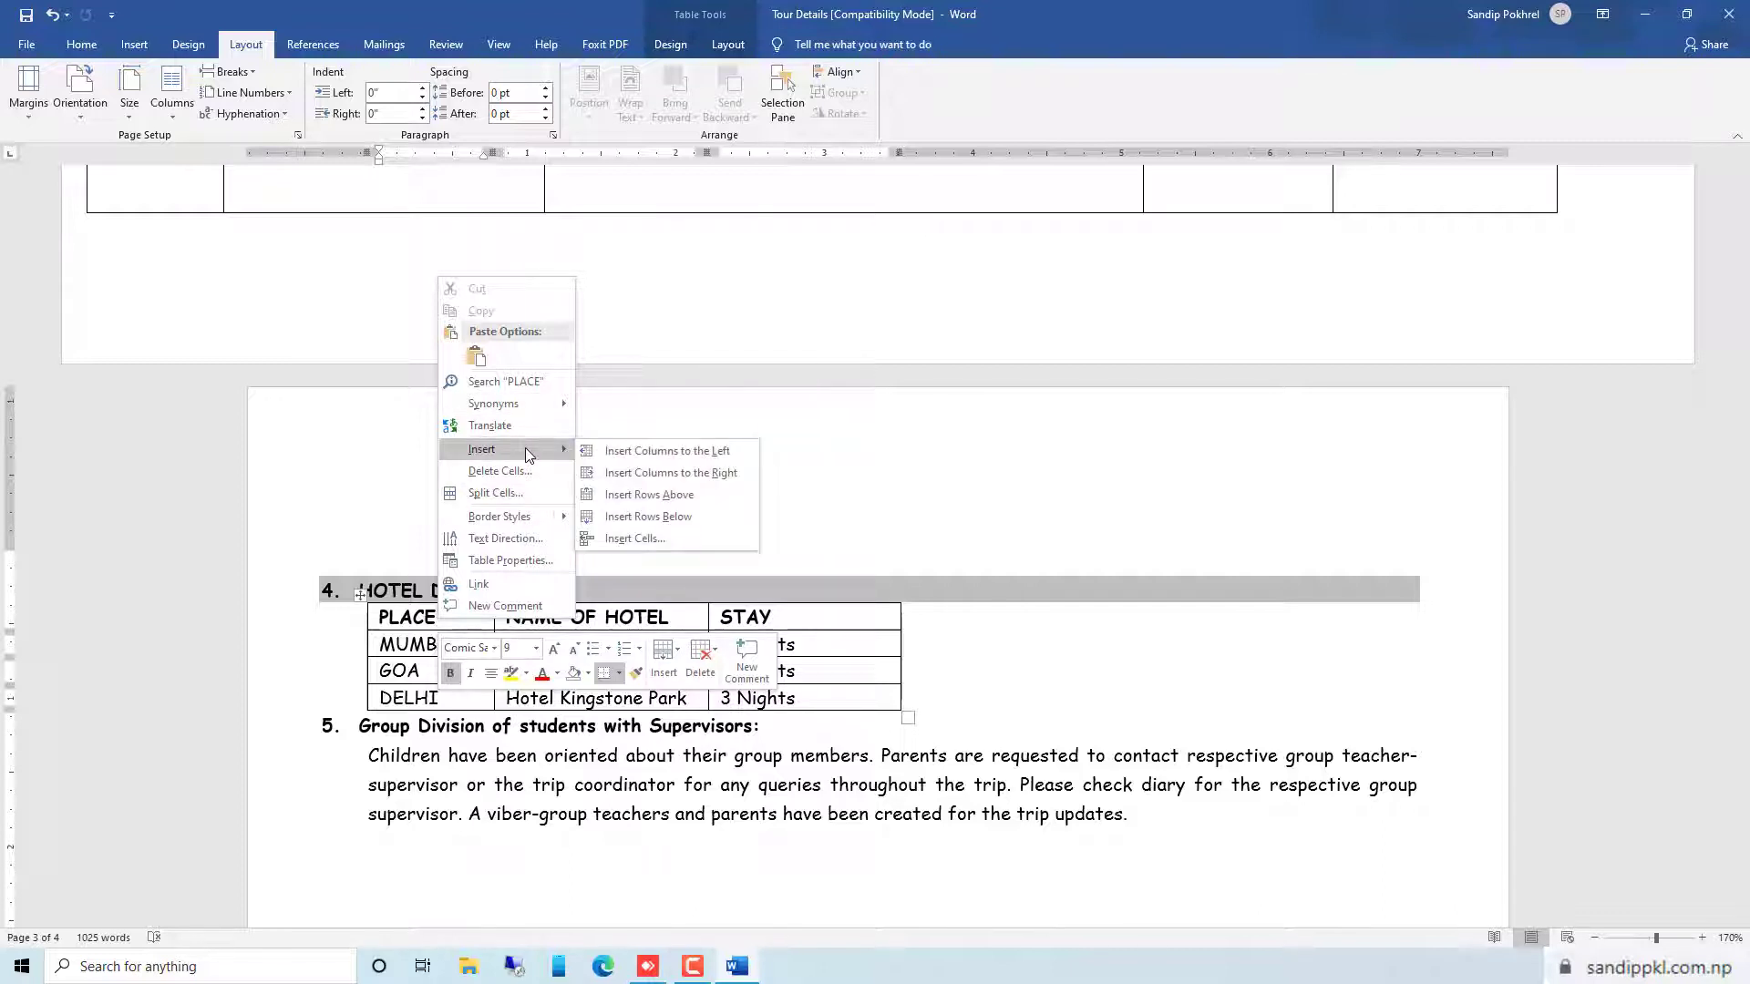
pyautogui.click(650, 450)
pyautogui.click(422, 647)
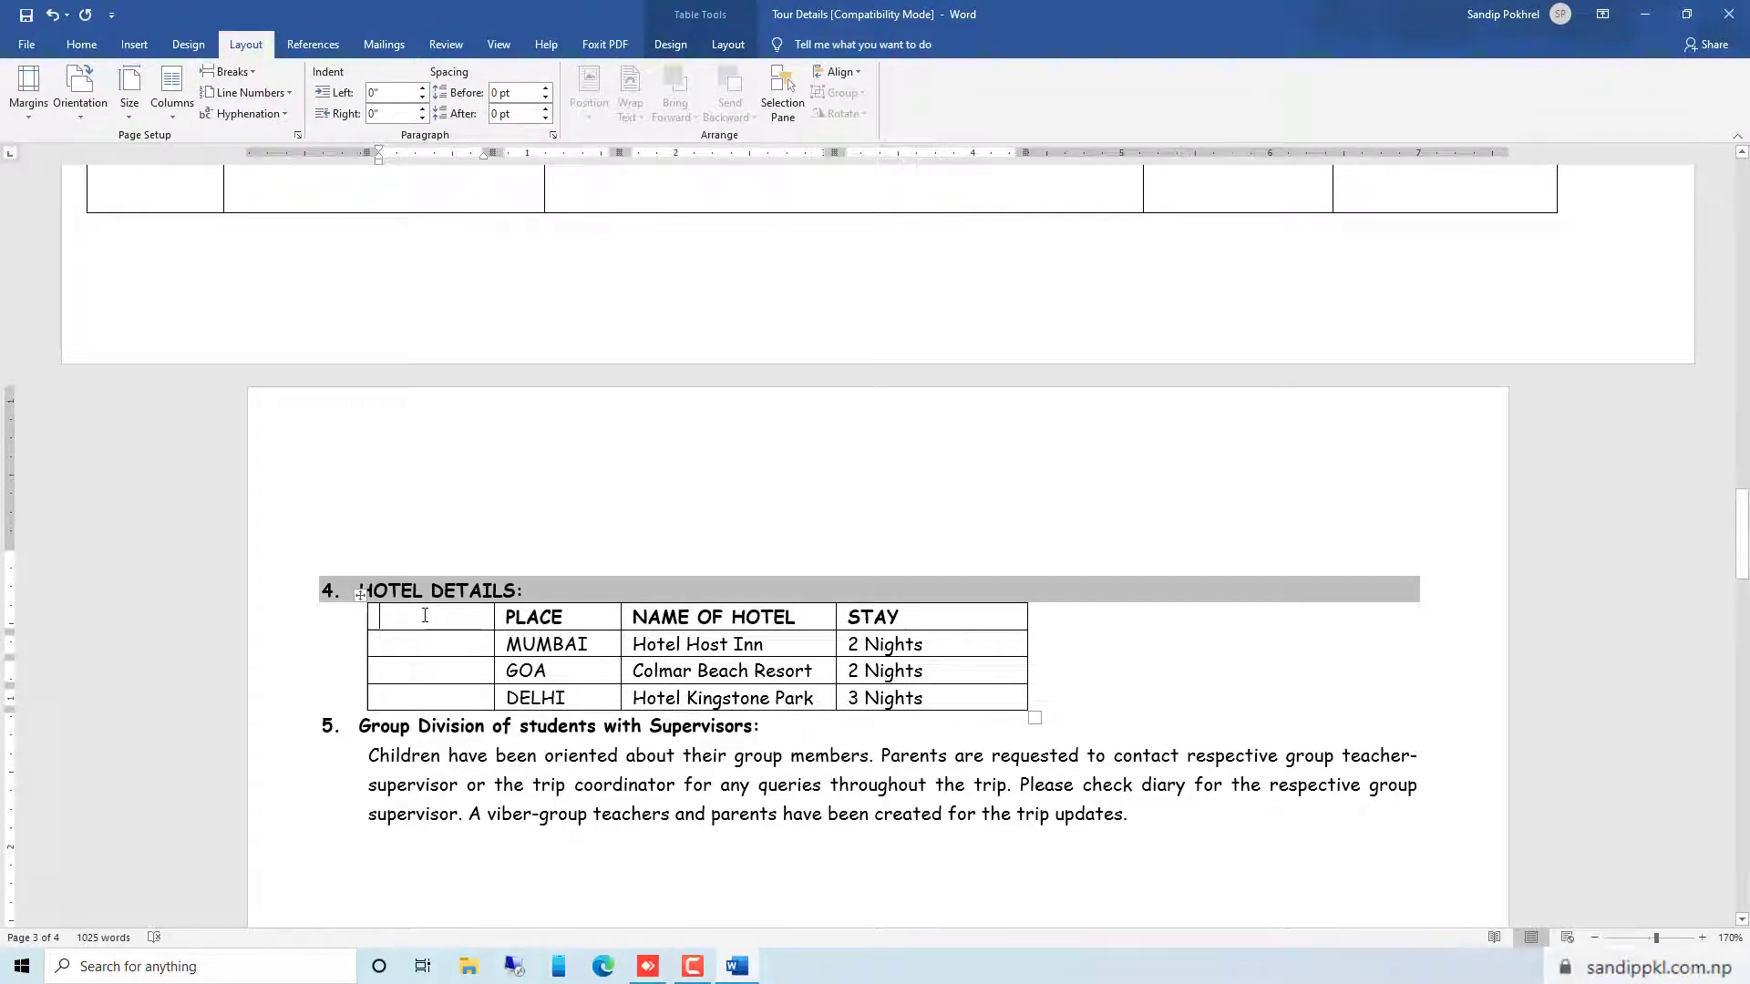
# Number the three hotel rows automatically in the new column's cells, using the 1) 2) 3) format
pyautogui.moveTo(424, 615); pyautogui.dragTo(460, 695)
pyautogui.click(408, 643)
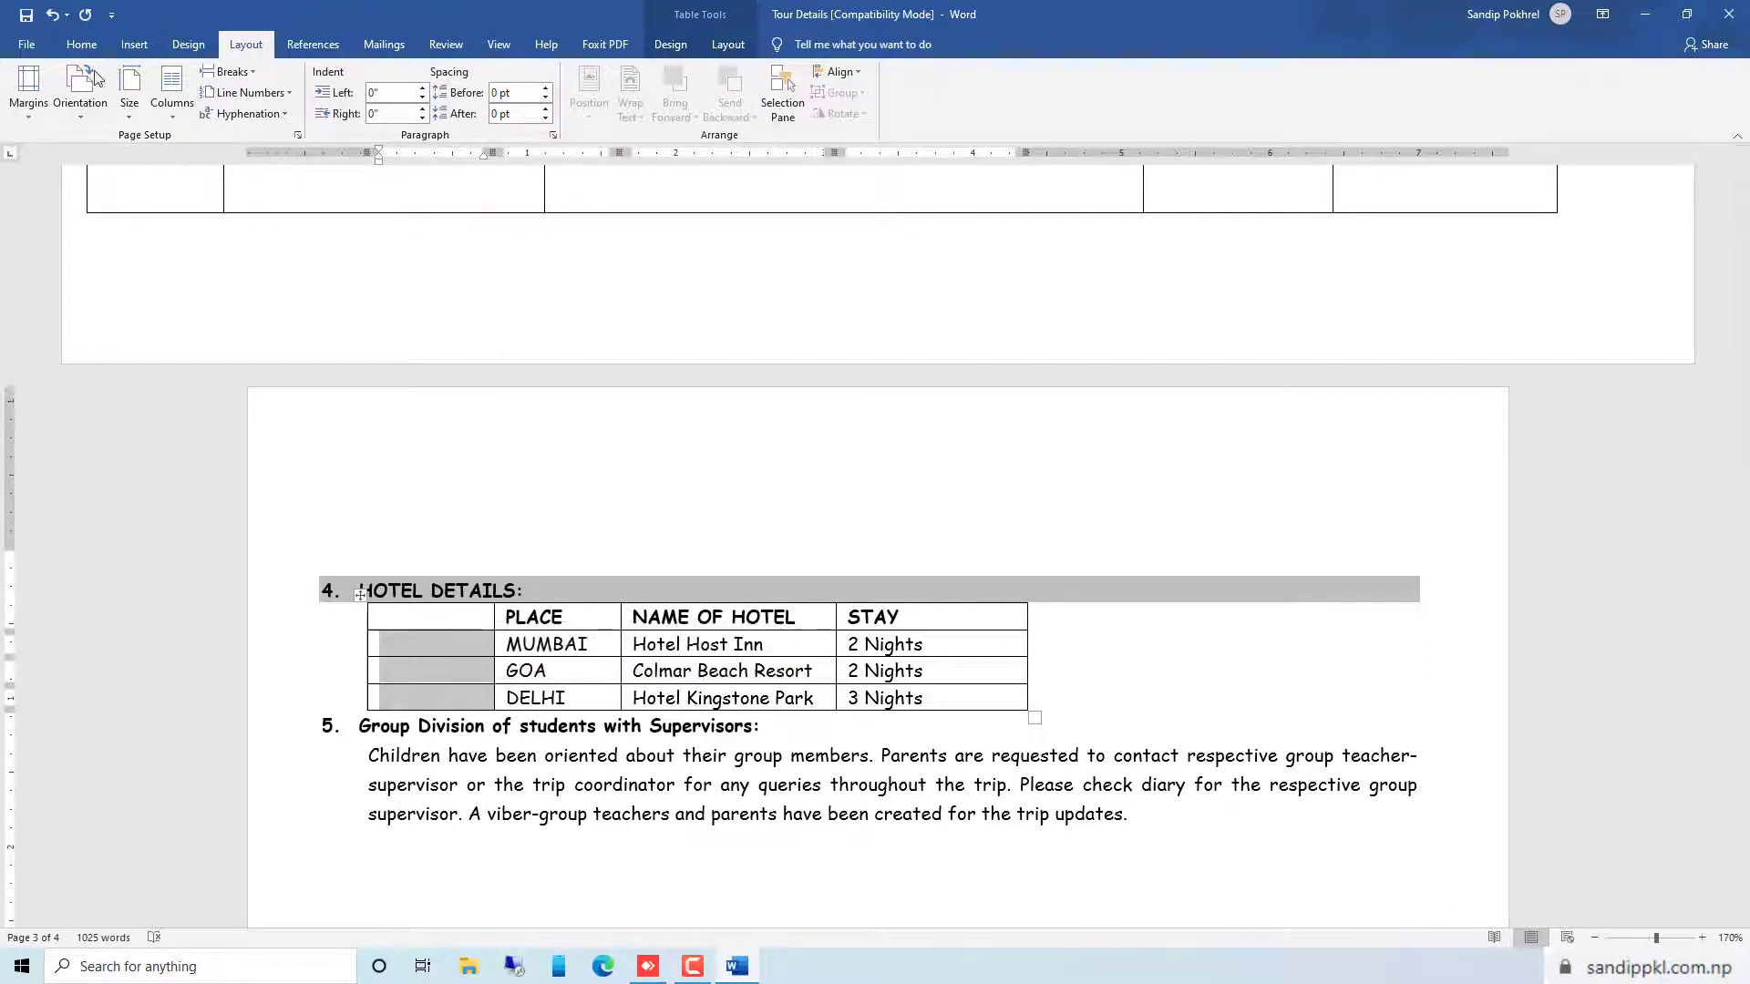
pyautogui.click(83, 48)
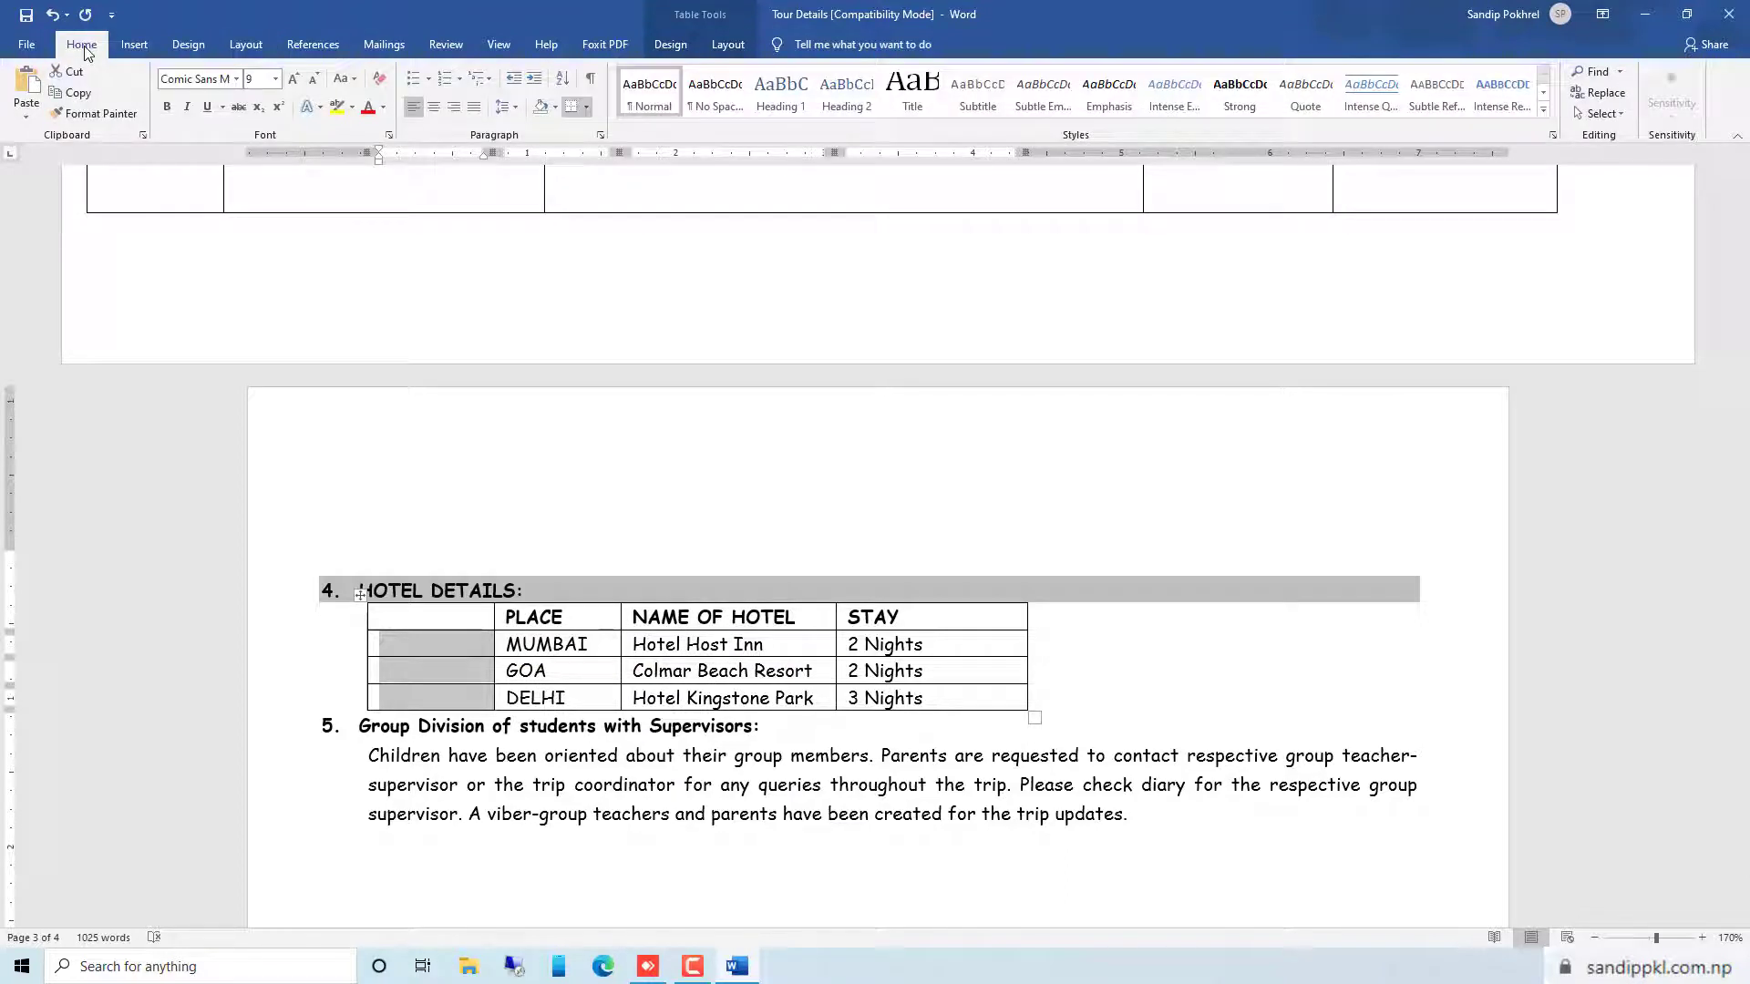
pyautogui.click(459, 79)
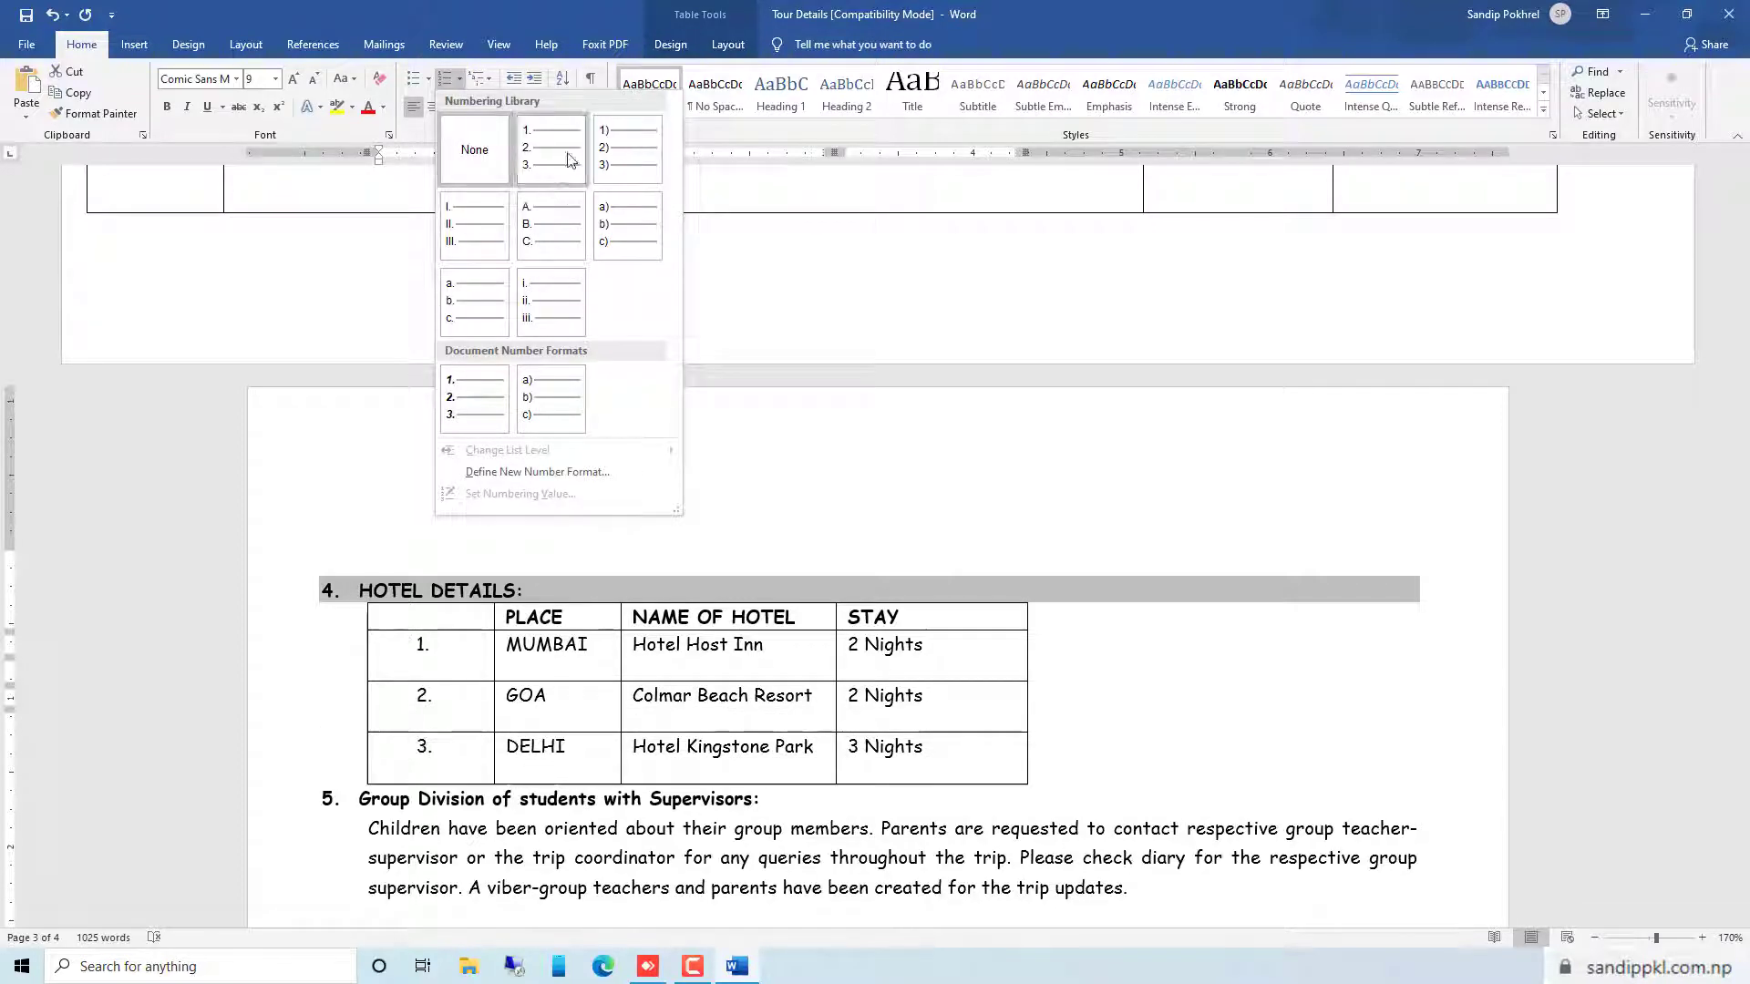
pyautogui.click(622, 162)
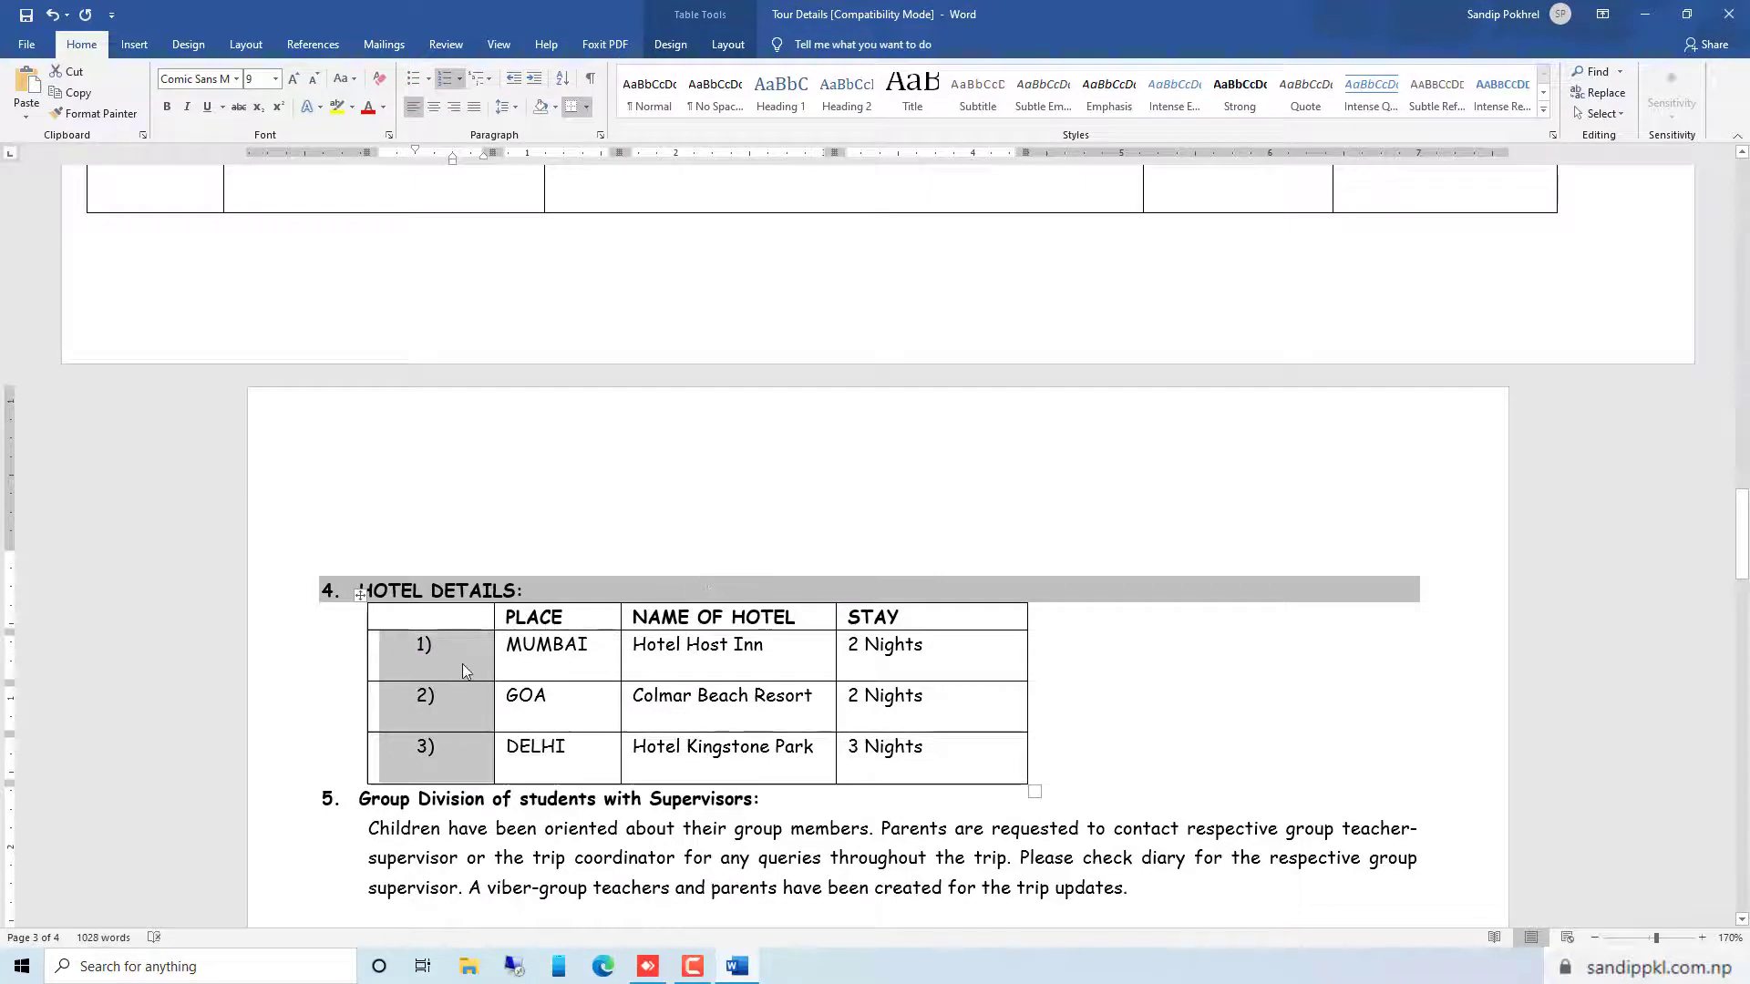
pyautogui.click(462, 664)
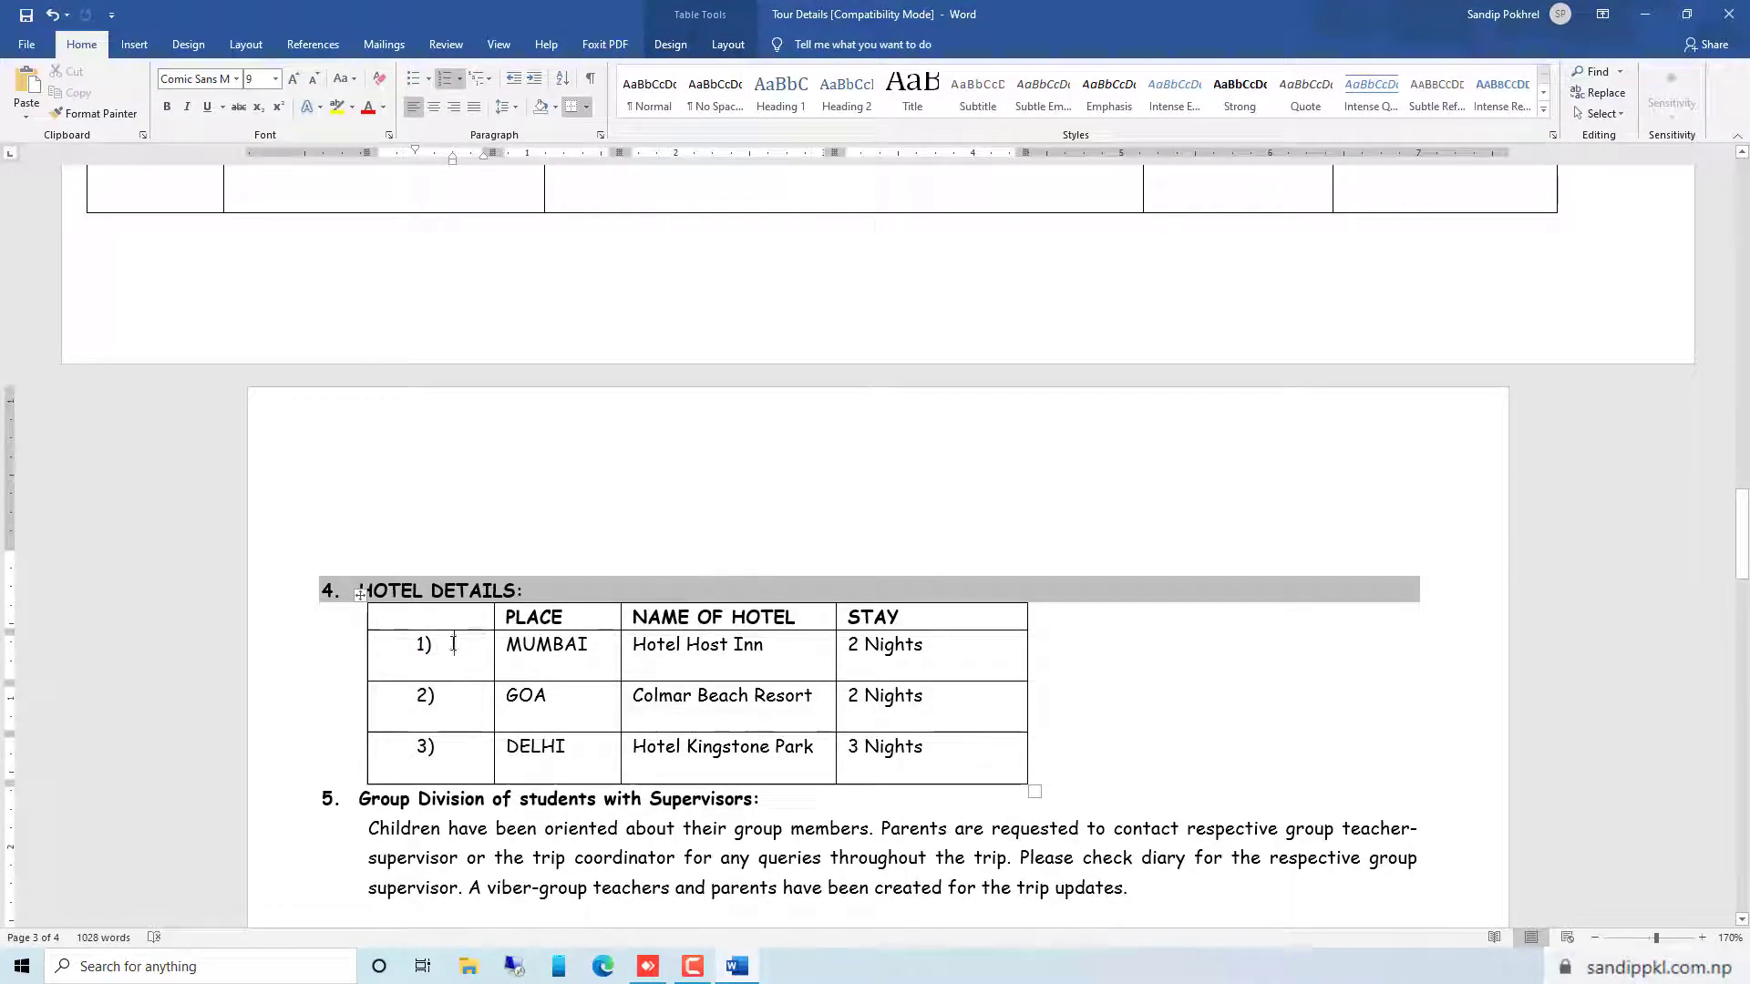
# Enter SN as the header of the numbered column in the Hotel Details table
pyautogui.click(421, 624)
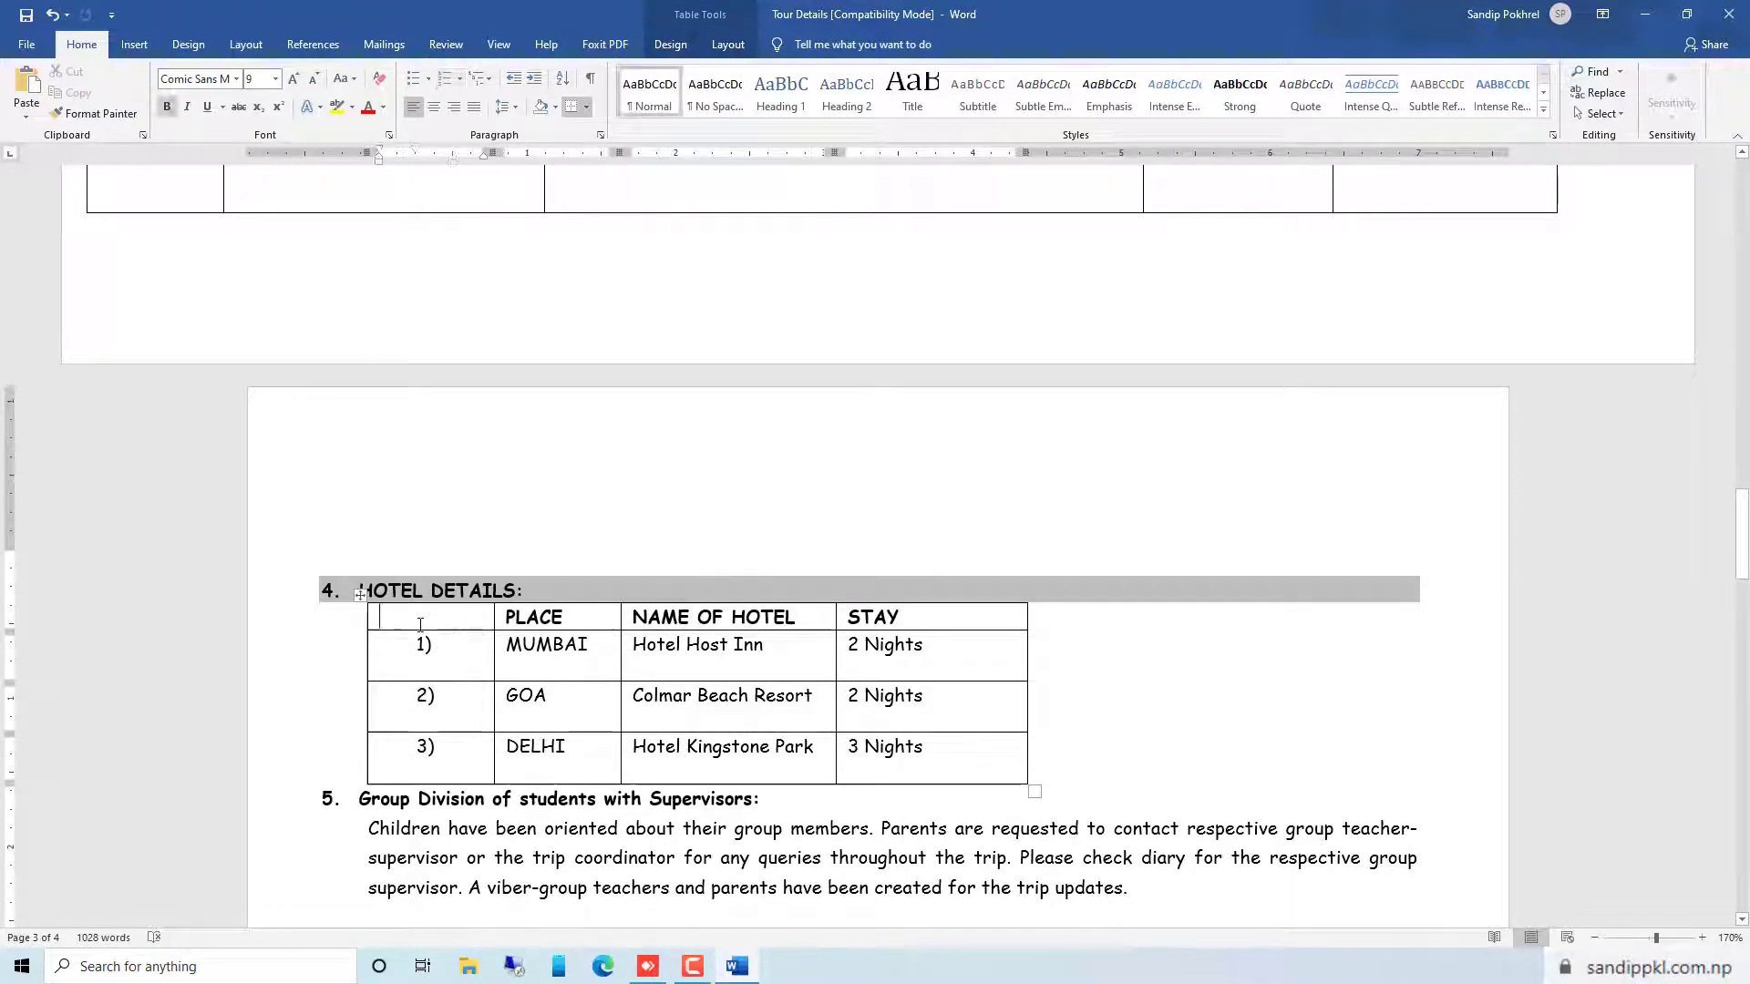
pyautogui.write('SN')
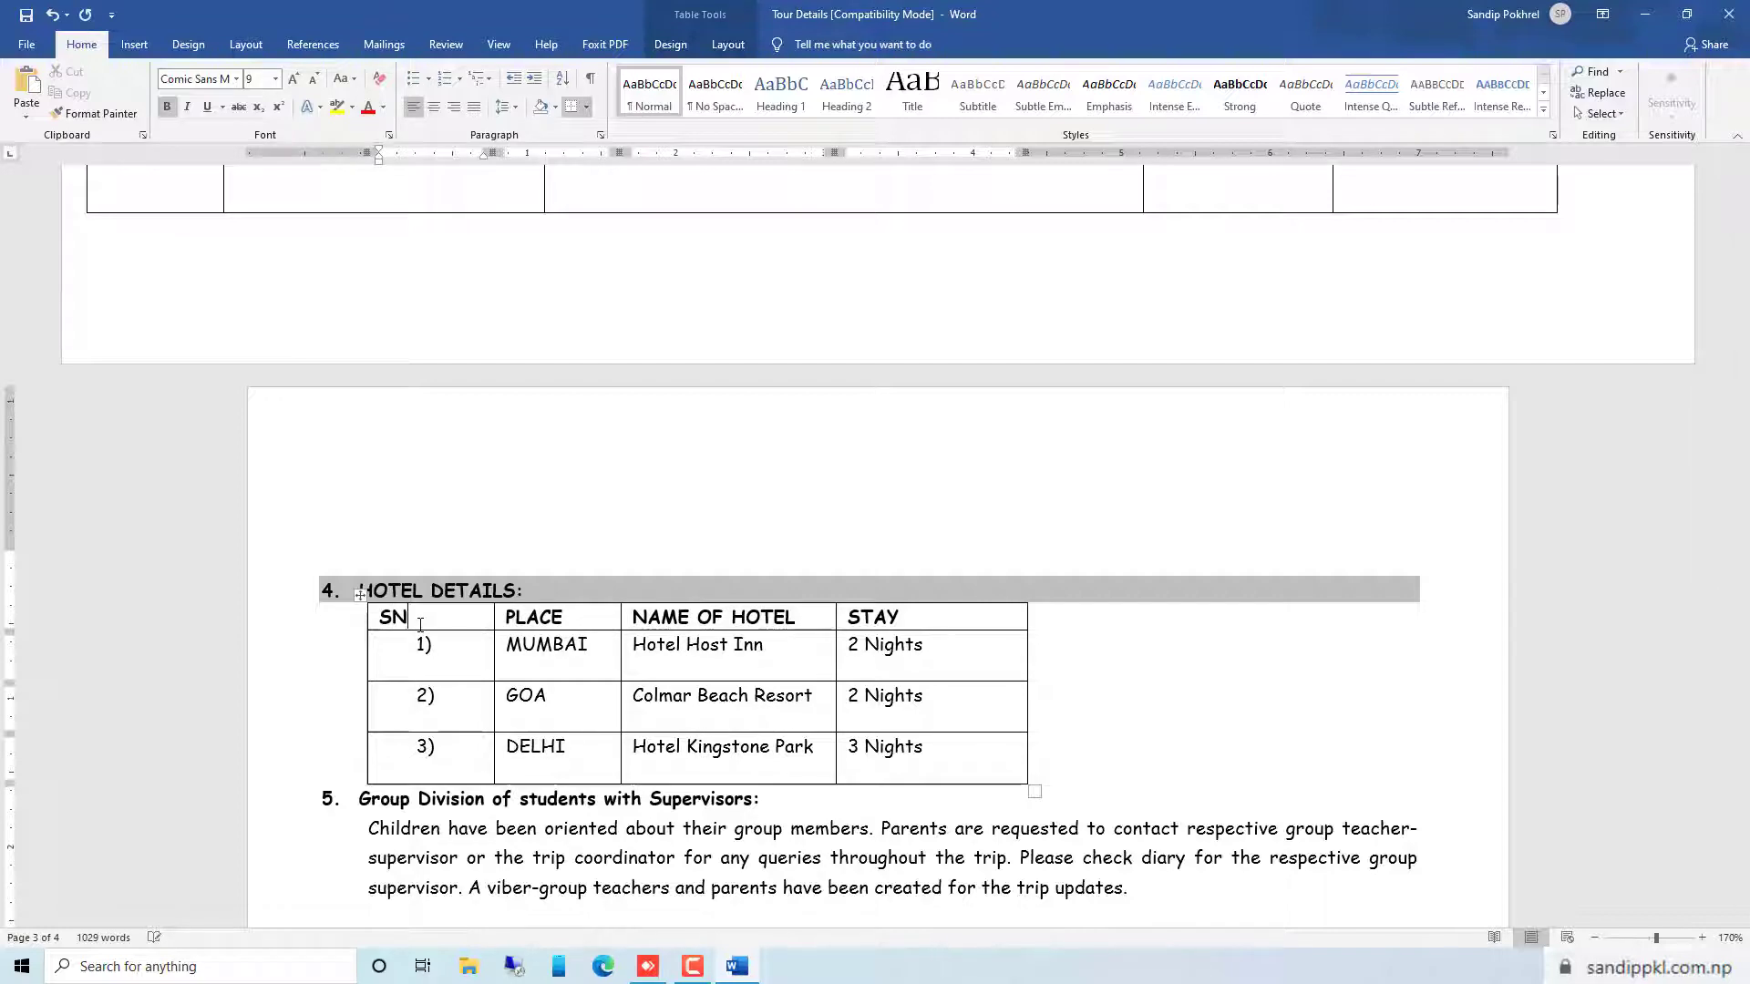
pyautogui.click(564, 644)
# Set Times New Roman as the default font for this document only and check the first page
pyautogui.scroll(-2, 567, 656)
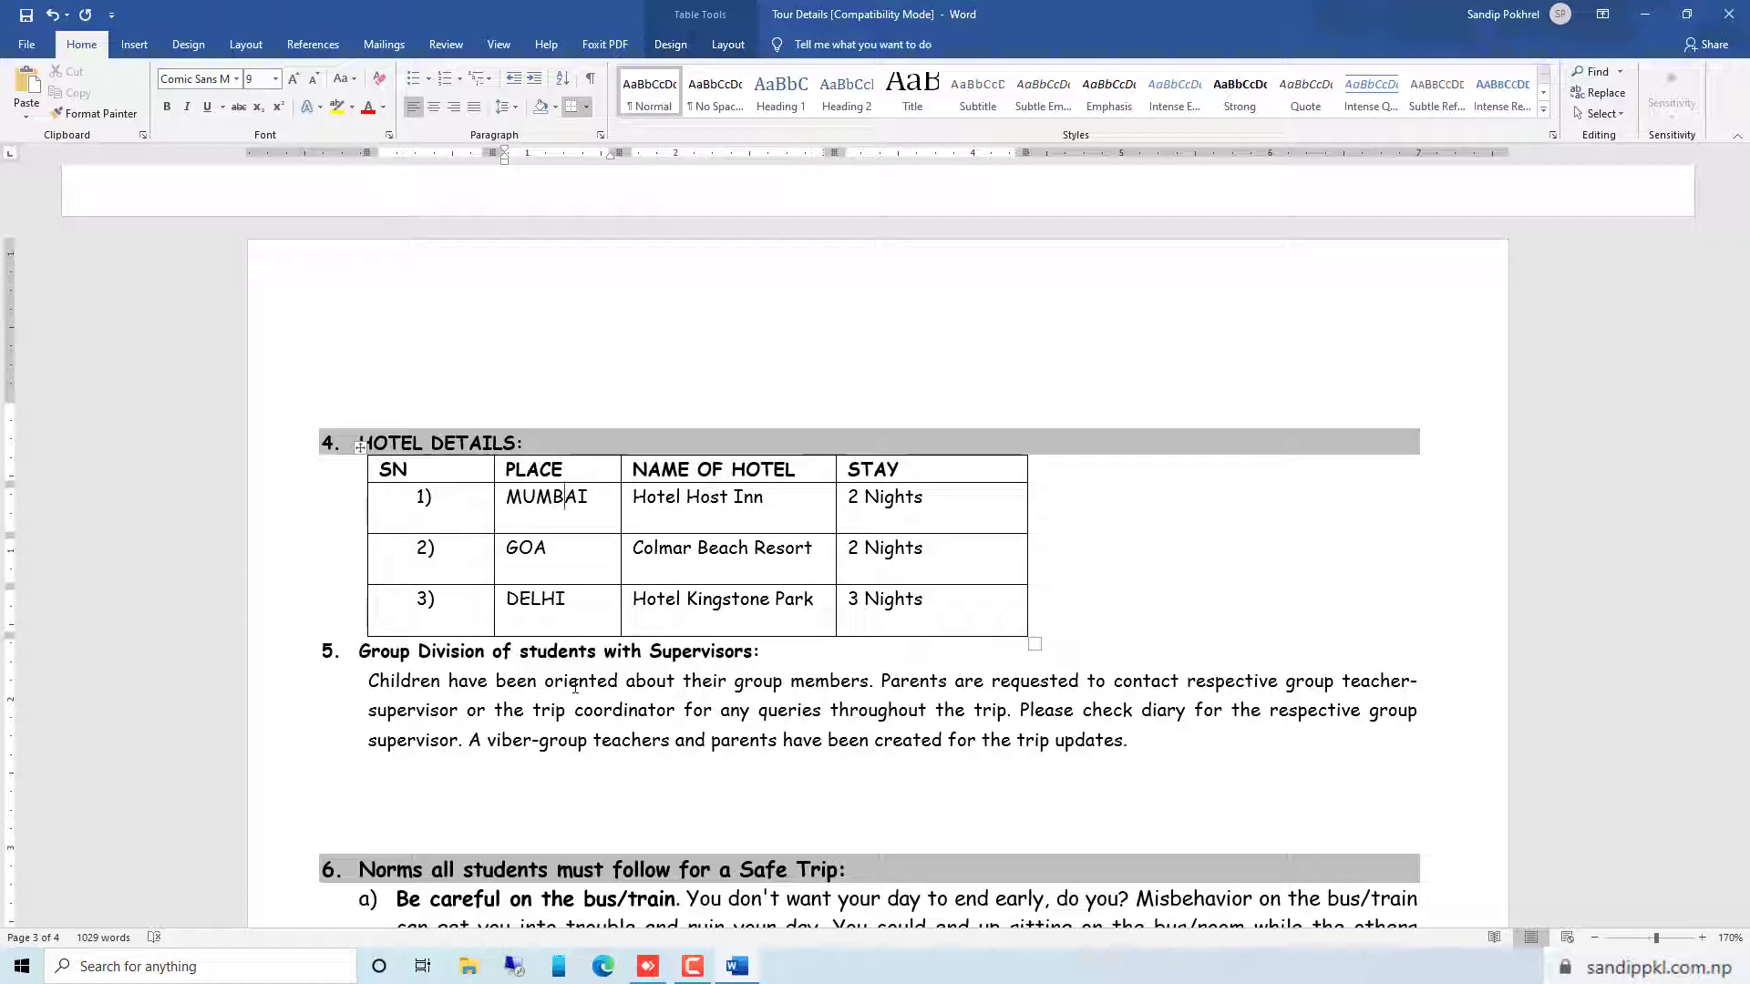
pyautogui.scroll(20, 576, 688)
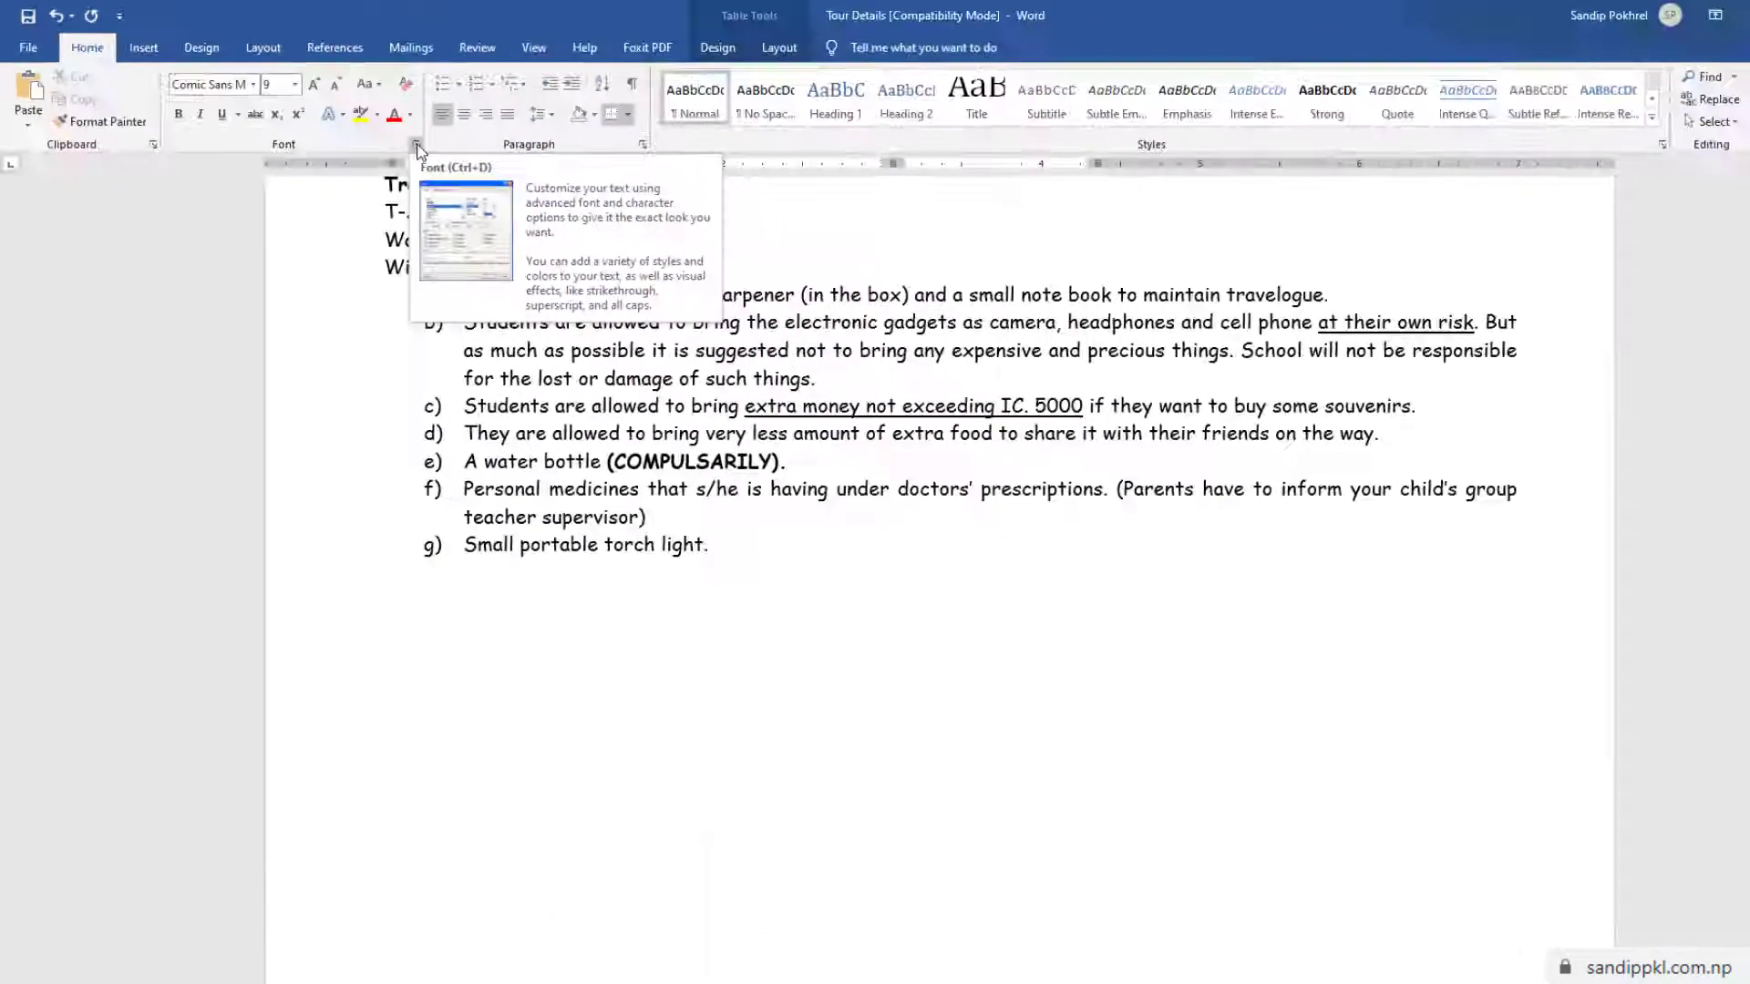
pyautogui.click(416, 146)
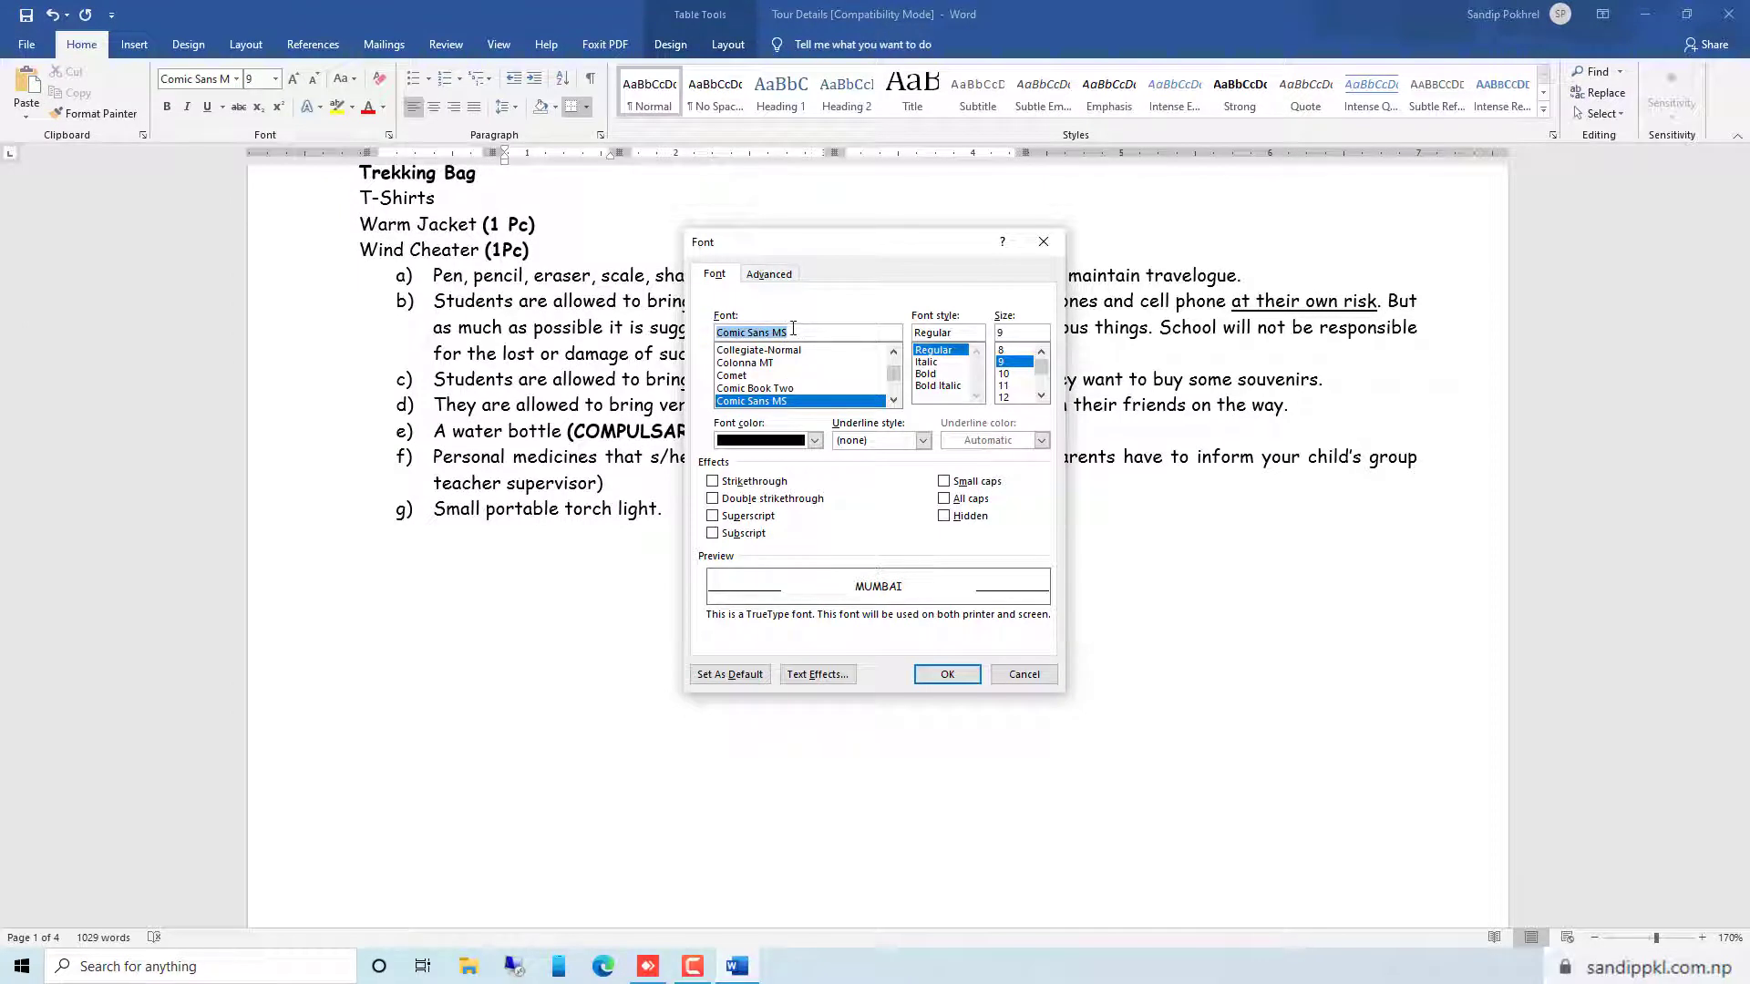
pyautogui.write('Time')
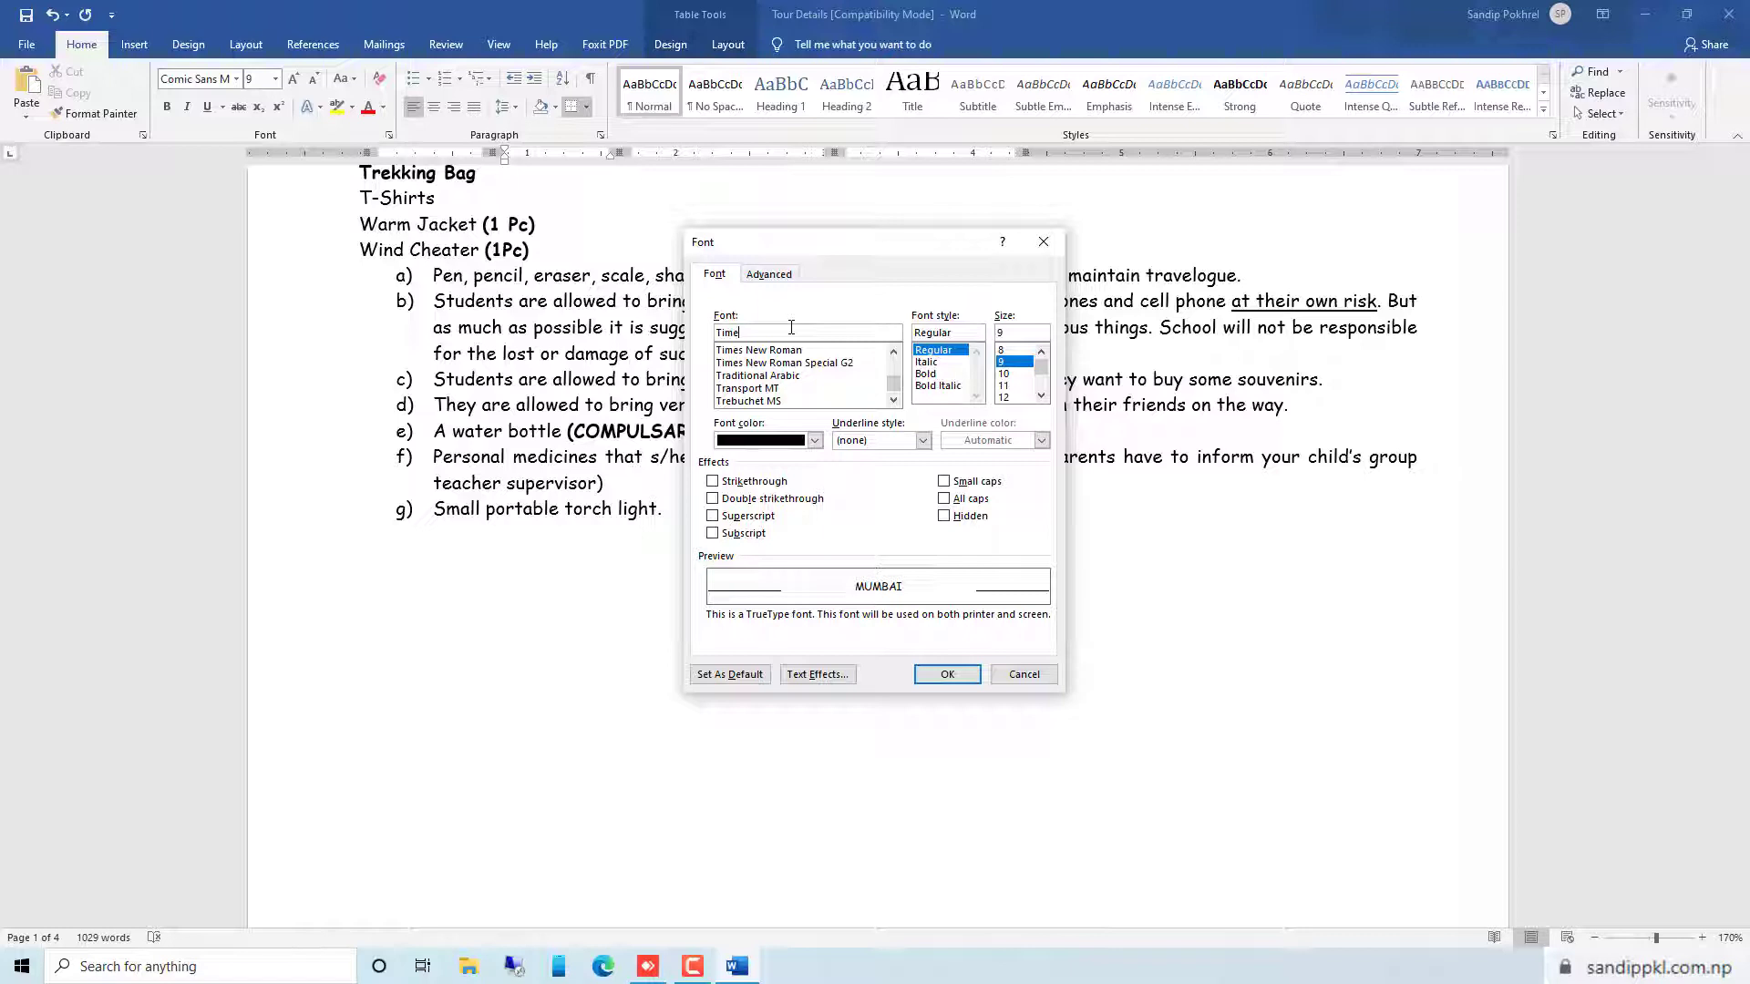
pyautogui.write('s New Roman')
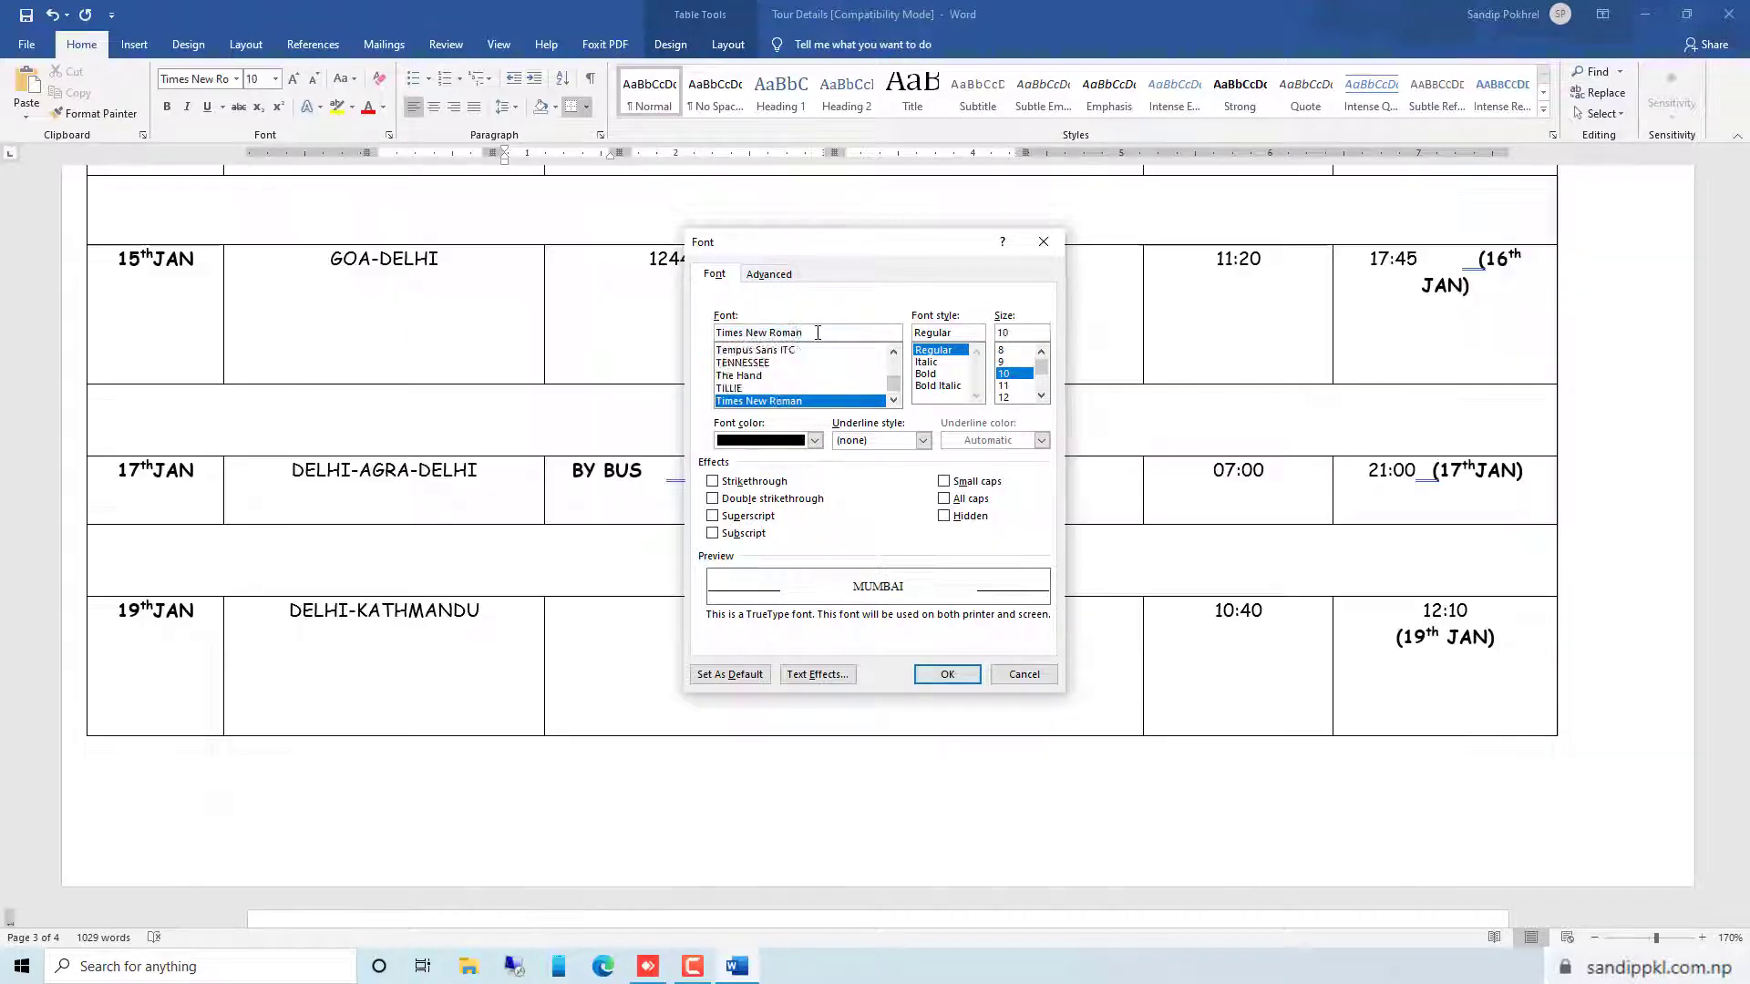
pyautogui.click(822, 353)
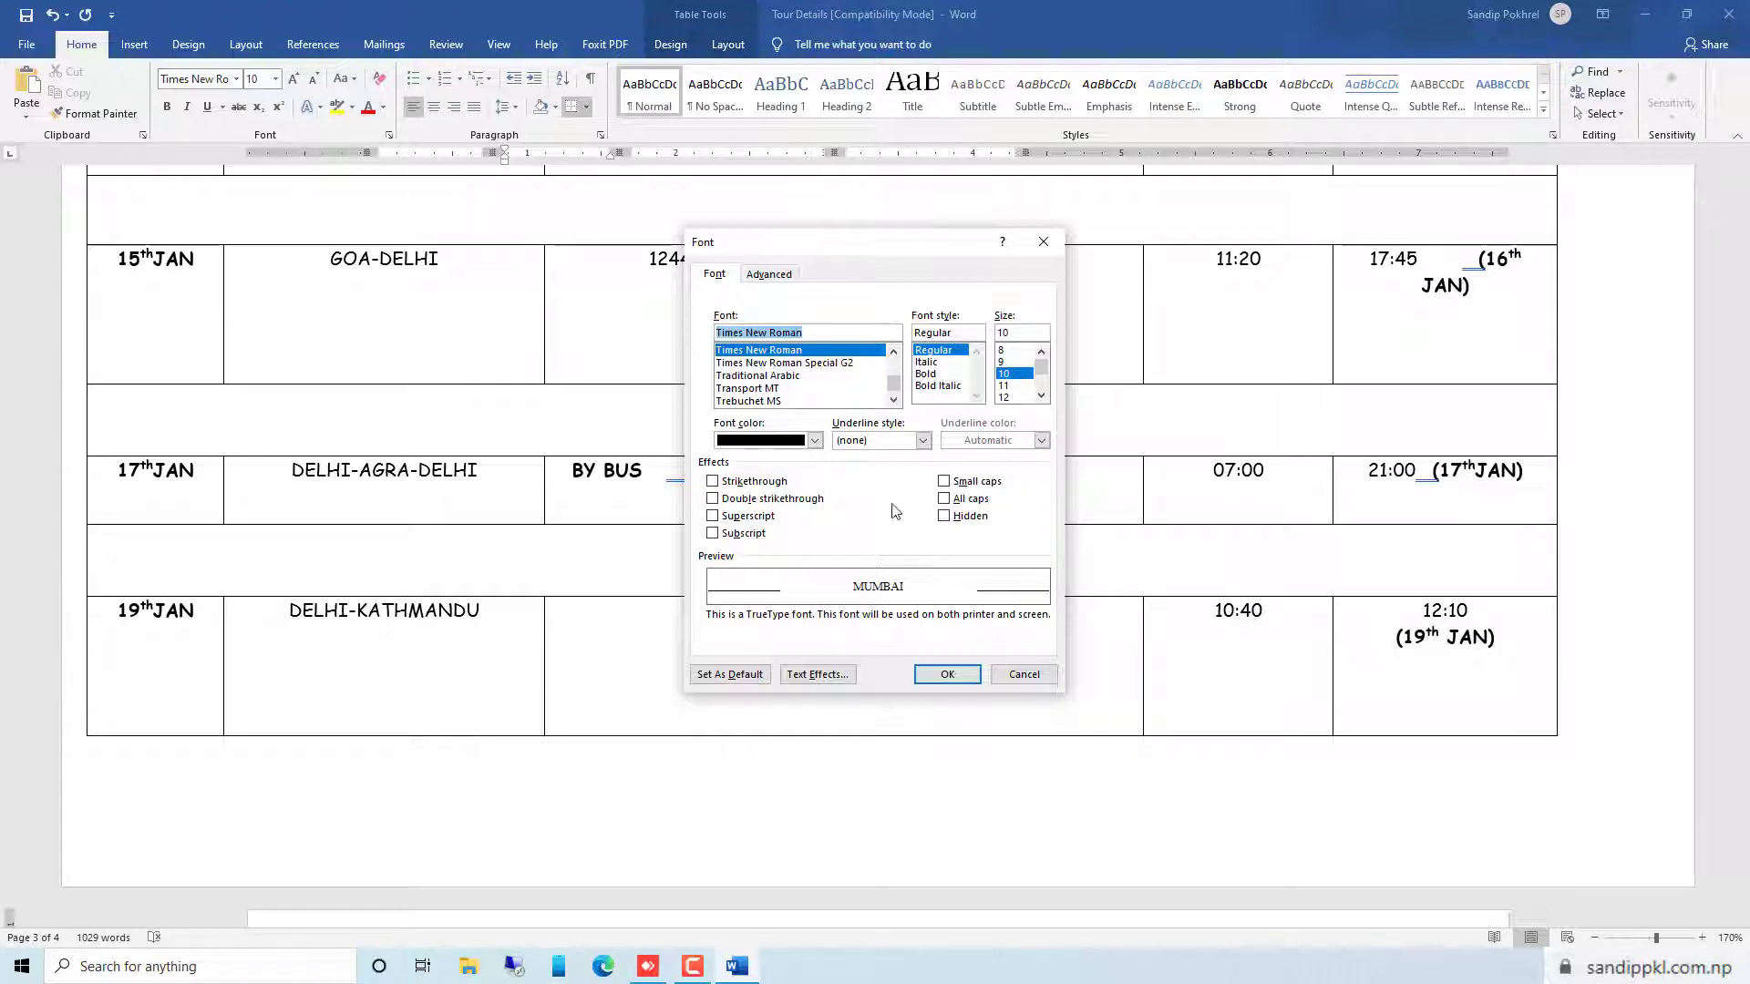
pyautogui.click(730, 676)
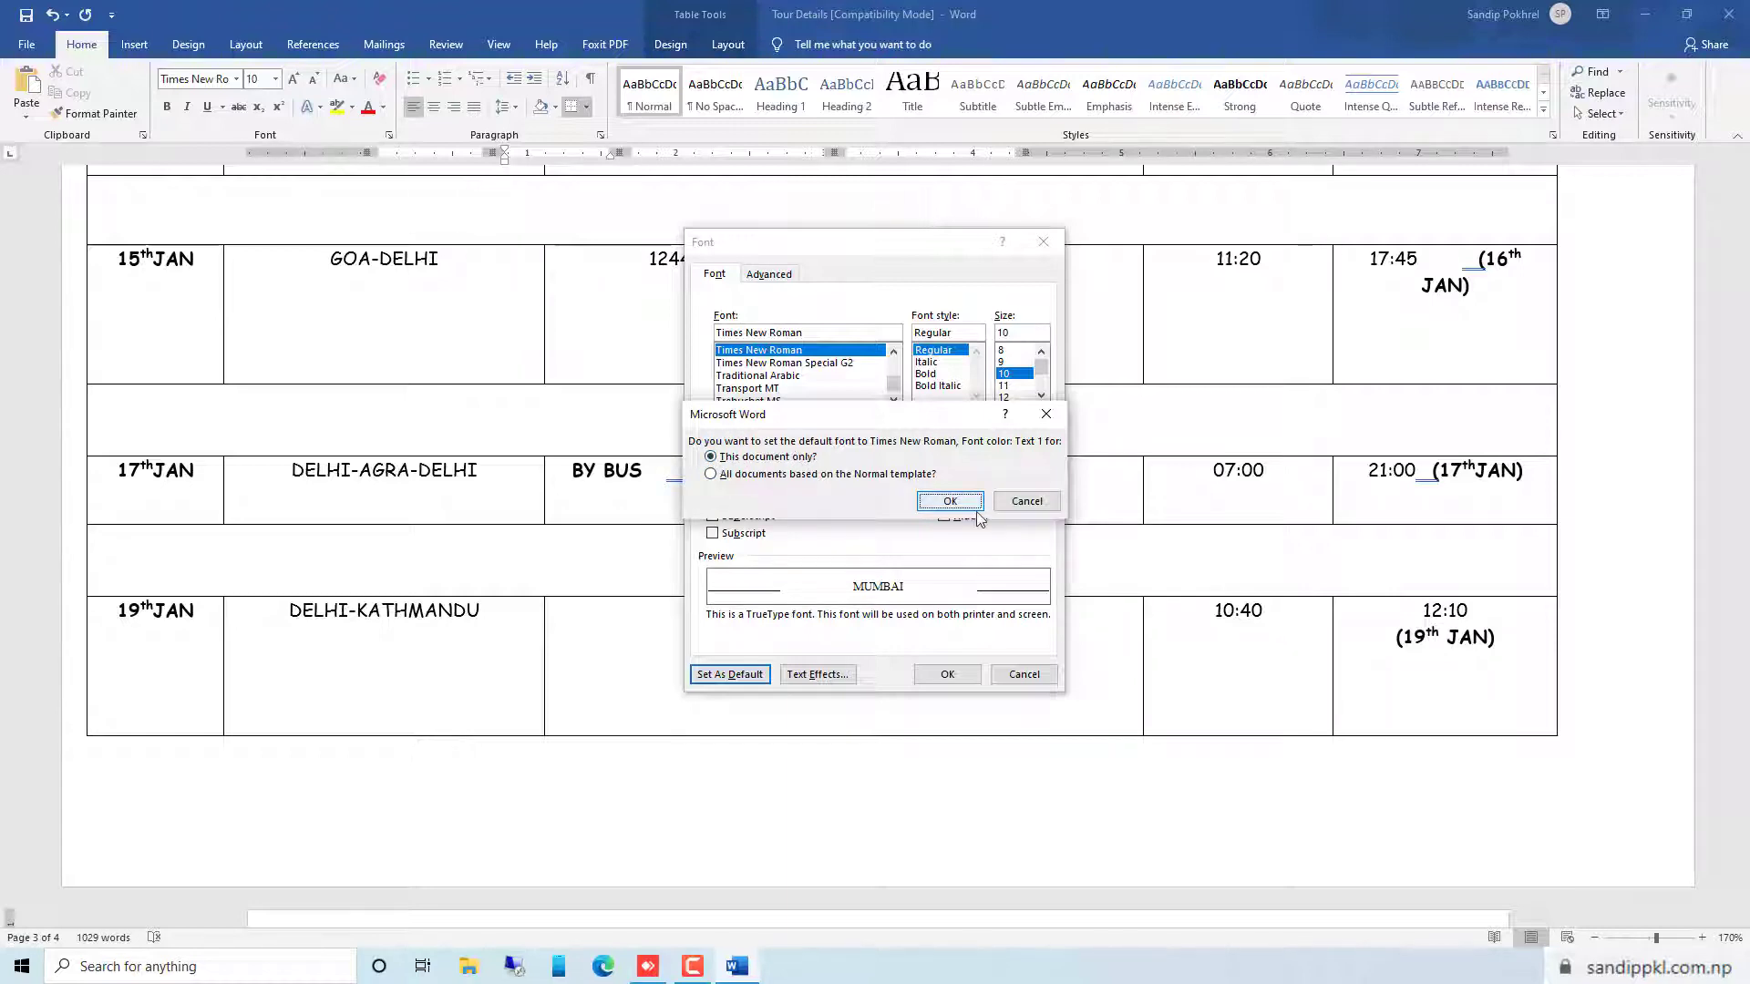
pyautogui.click(949, 500)
pyautogui.scroll(20, 881, 604)
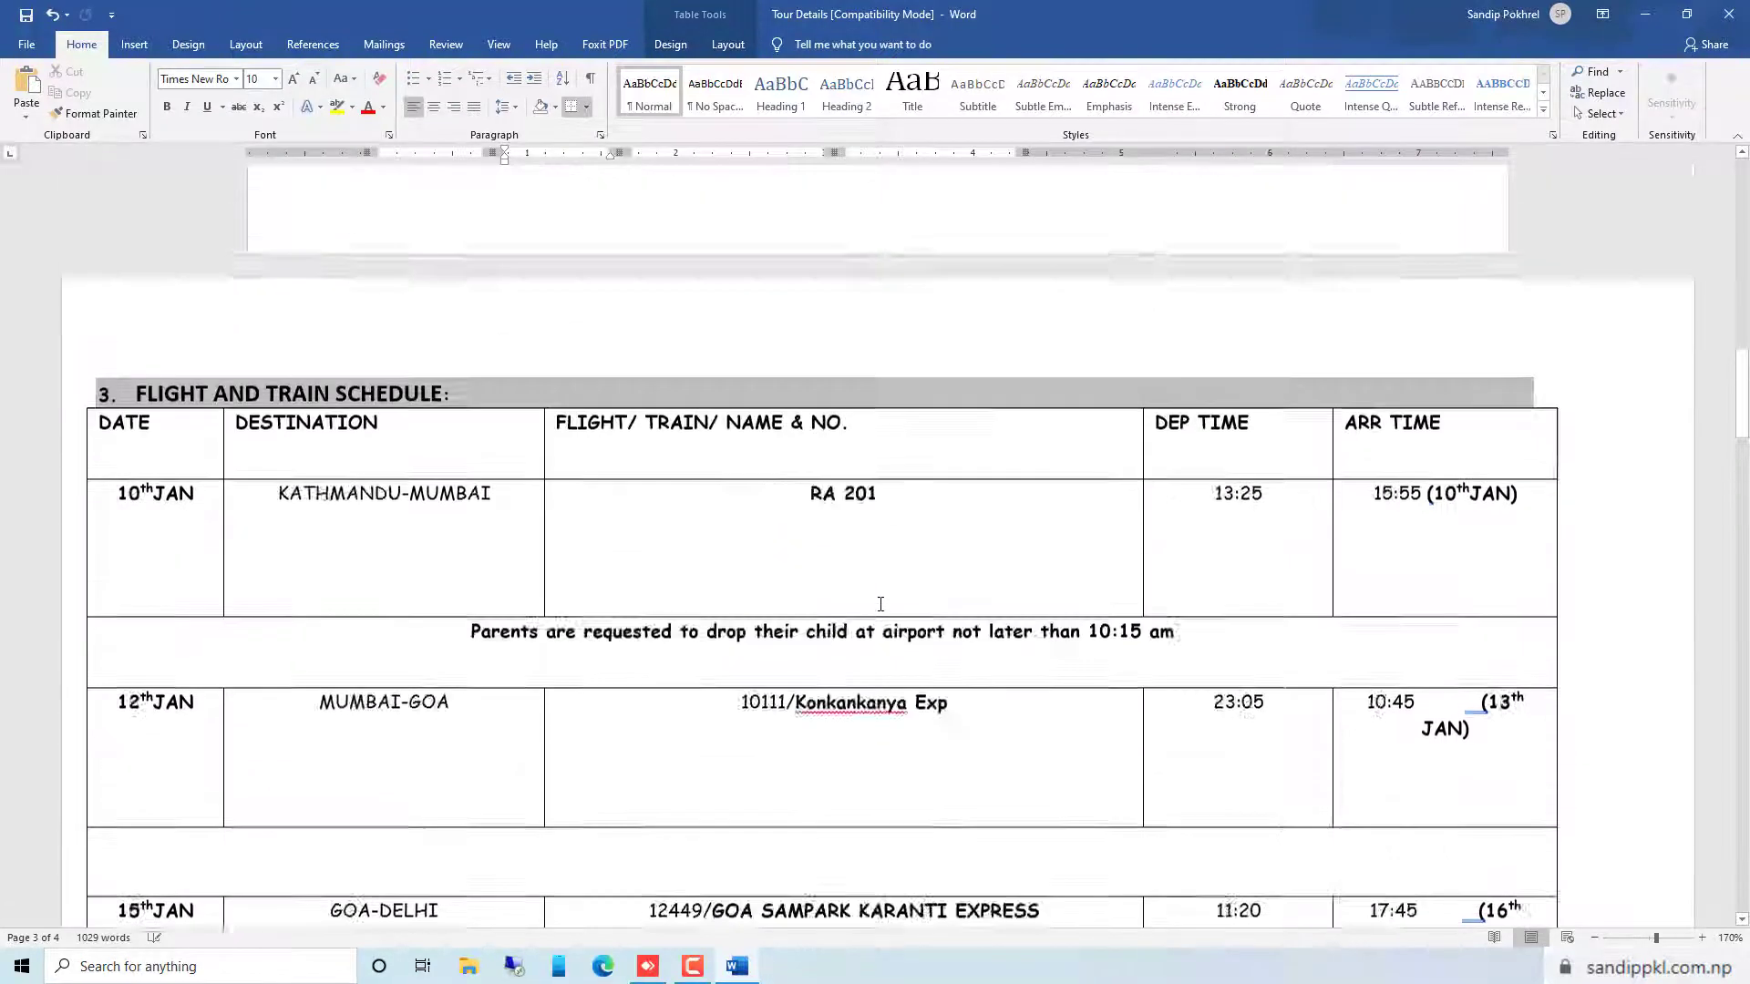
pyautogui.scroll(1, 880, 604)
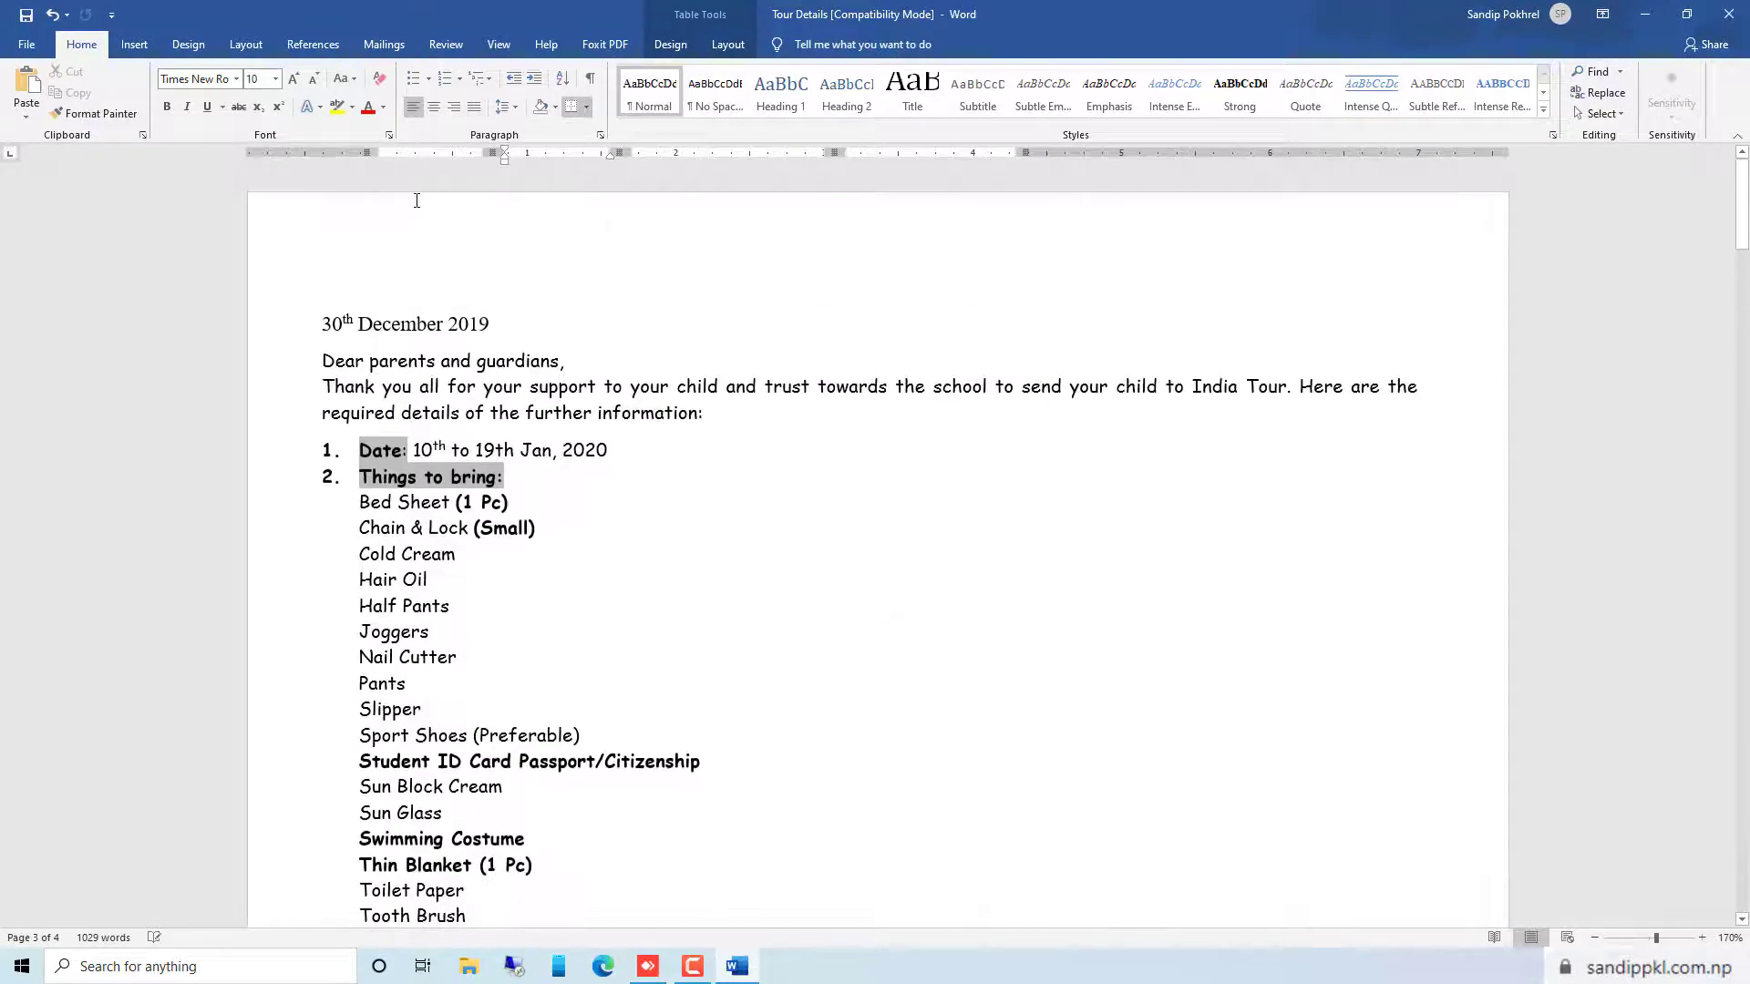
# Insert a thin horizontal line below the introductory paragraph by entering three hyphens on a new line
pyautogui.click(702, 425)
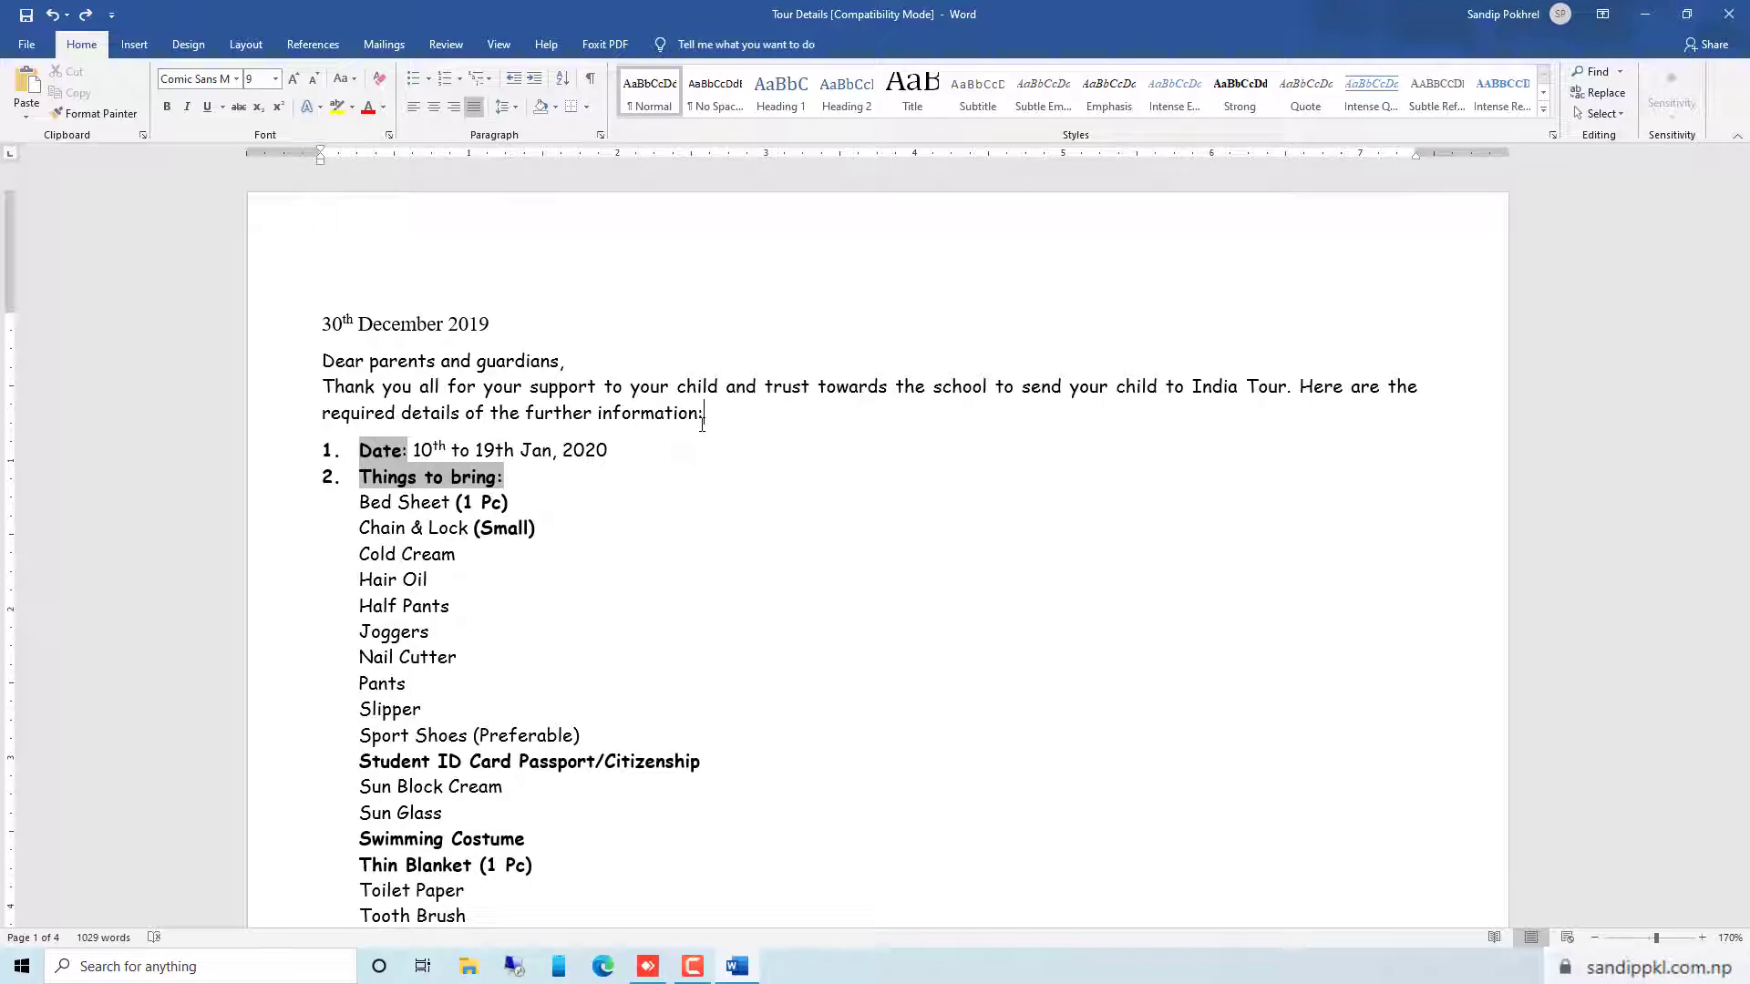
pyautogui.press('Return')
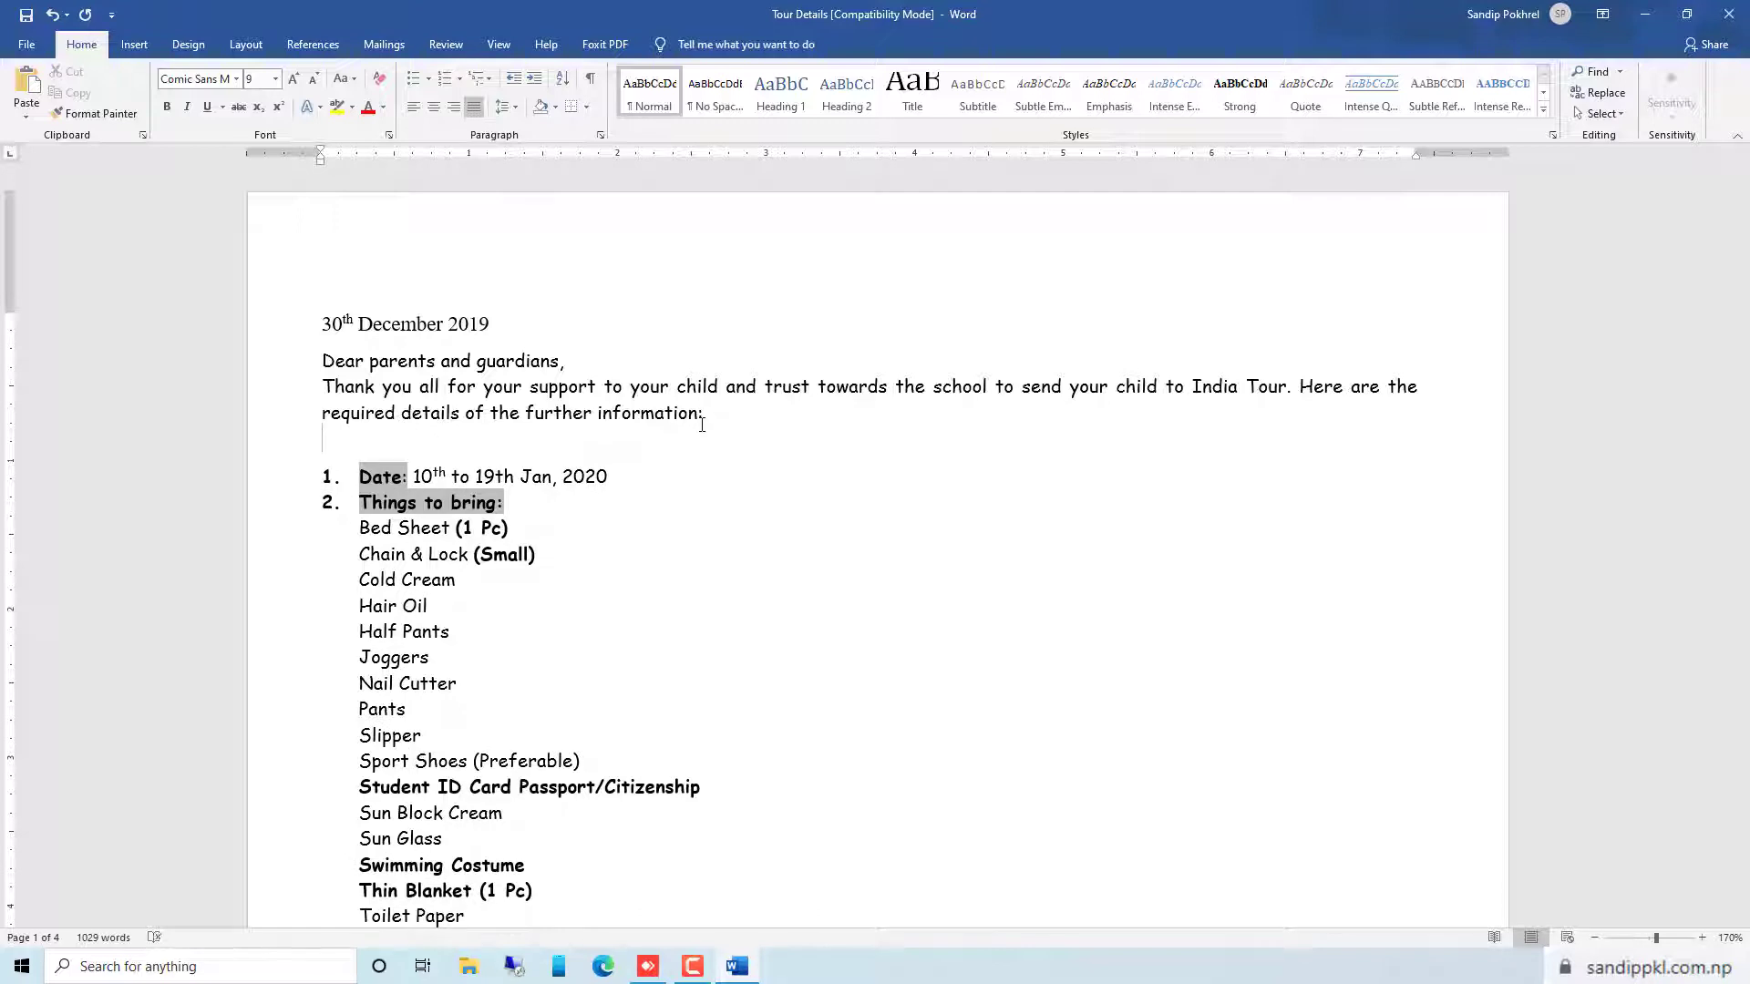
pyautogui.write('---')
pyautogui.press('Return')
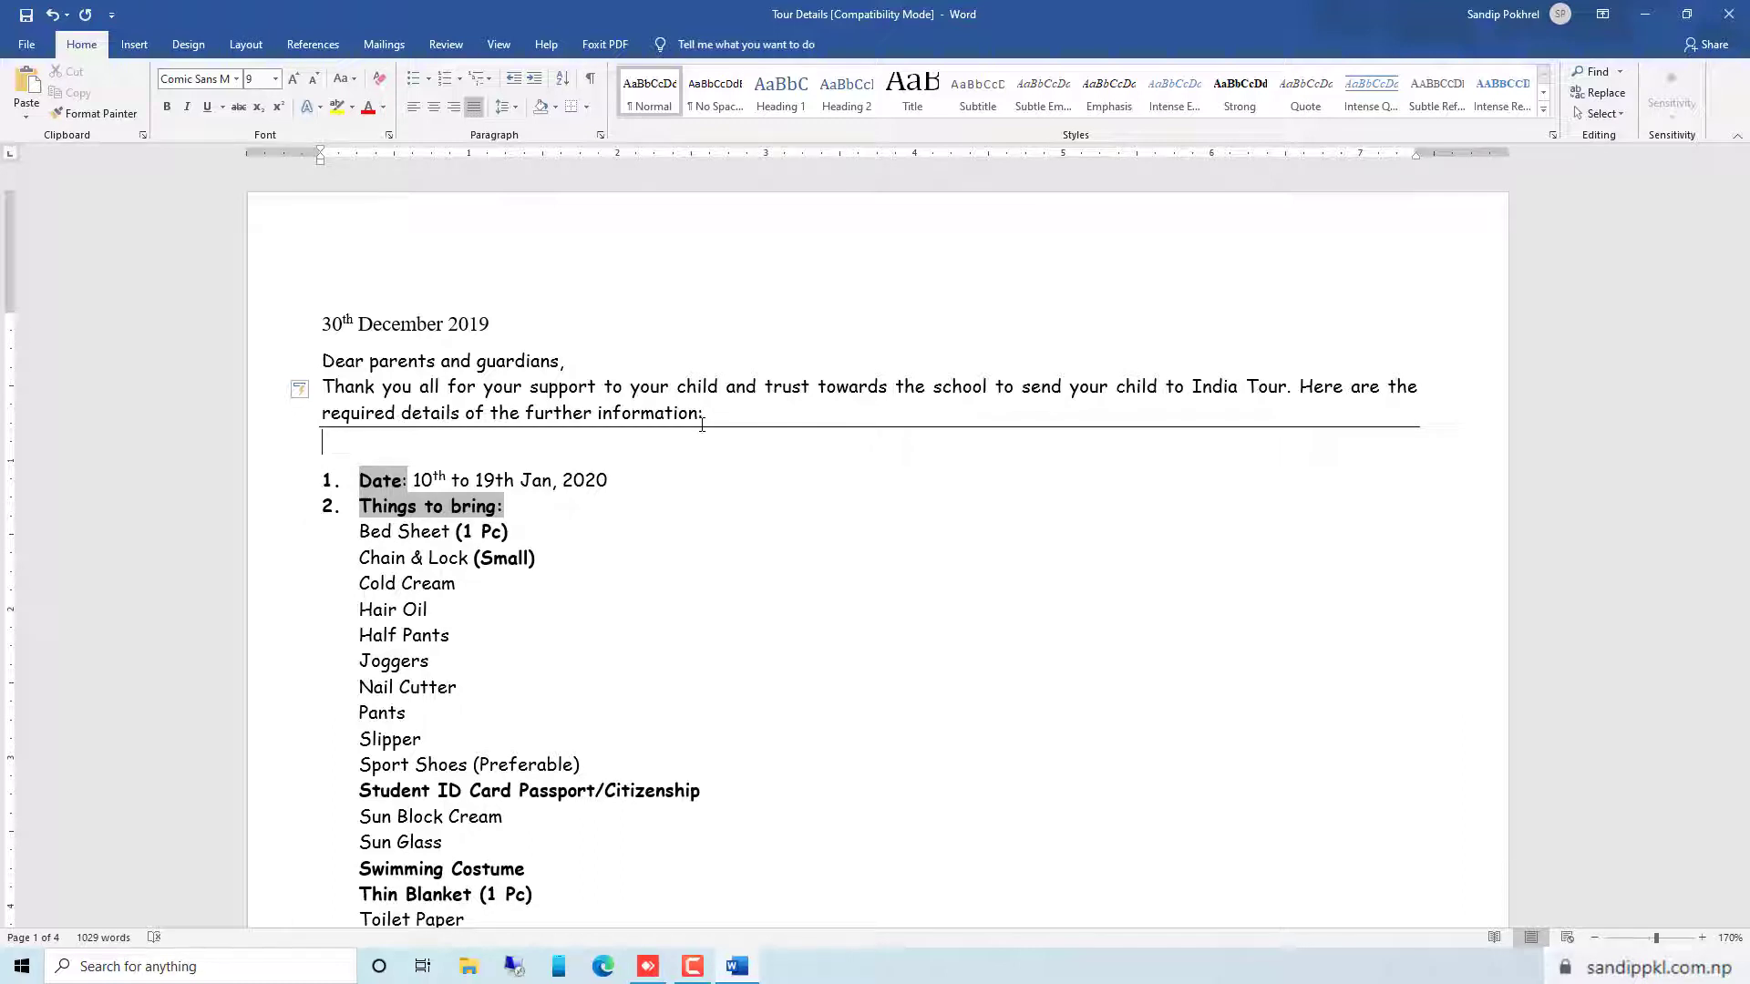
# Remove the horizontal line below the introductory paragraph and leave one blank line before the numbered list
pyautogui.moveTo(292, 444); pyautogui.dragTo(278, 443)
pyautogui.click(278, 443)
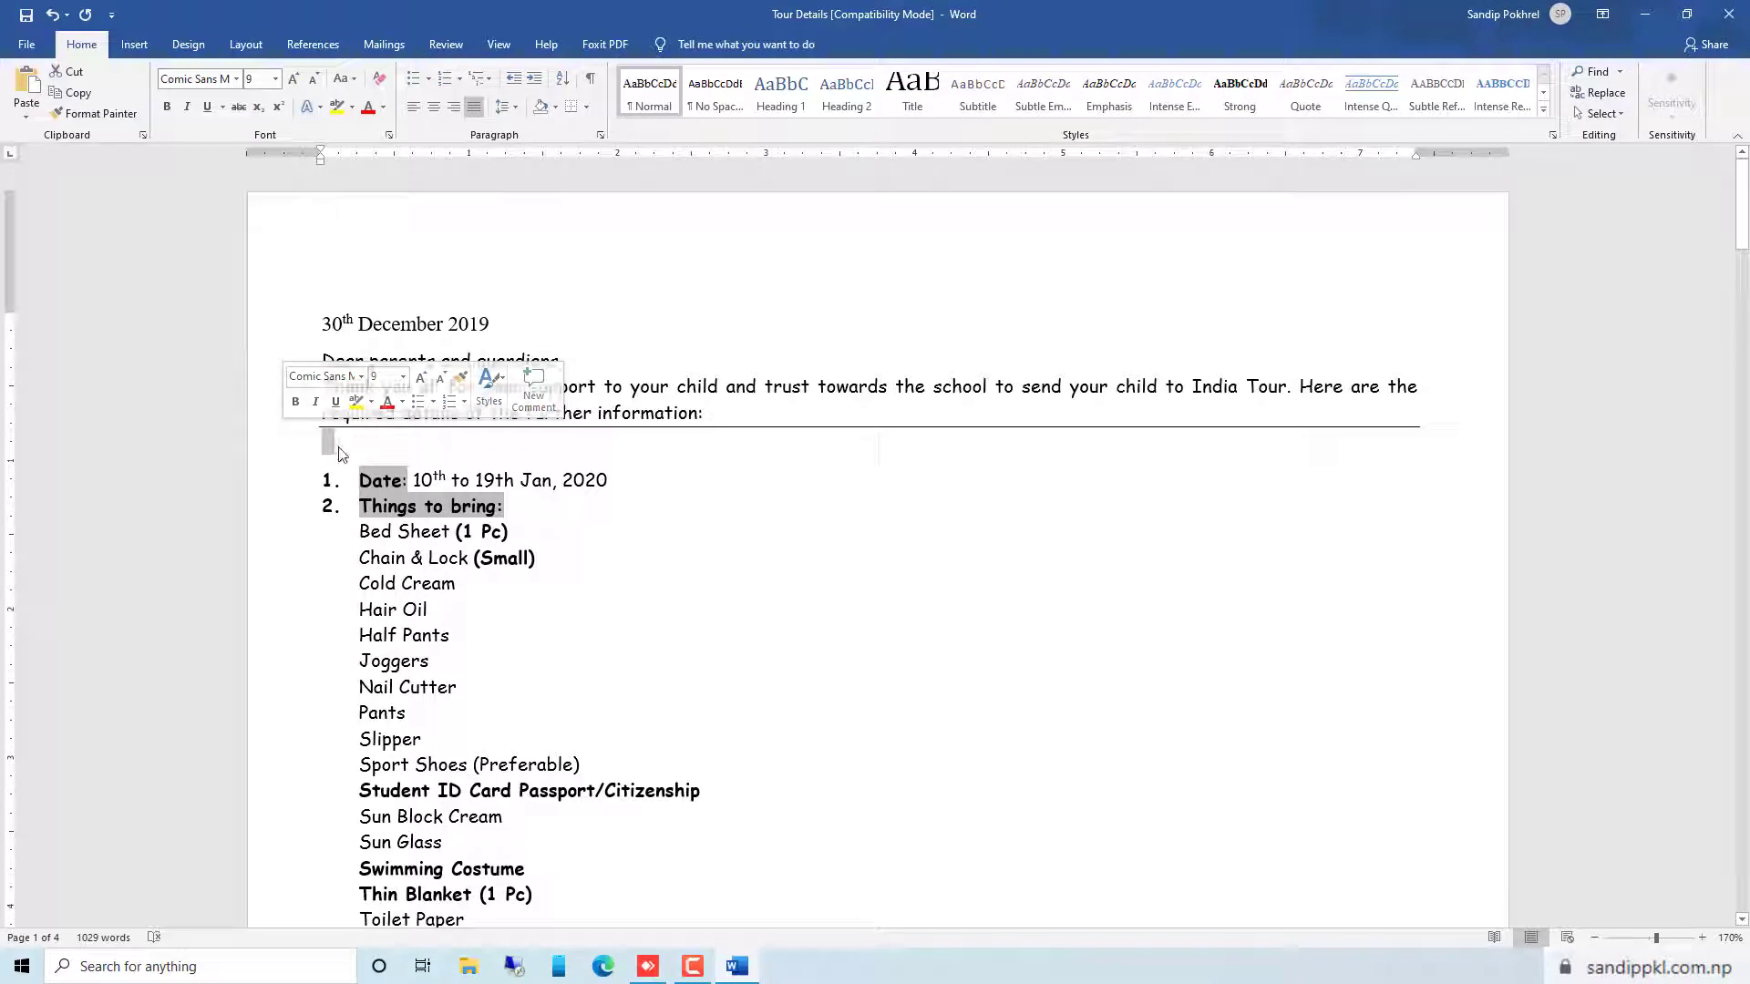
pyautogui.press('Delete')
pyautogui.press('BackSpace')
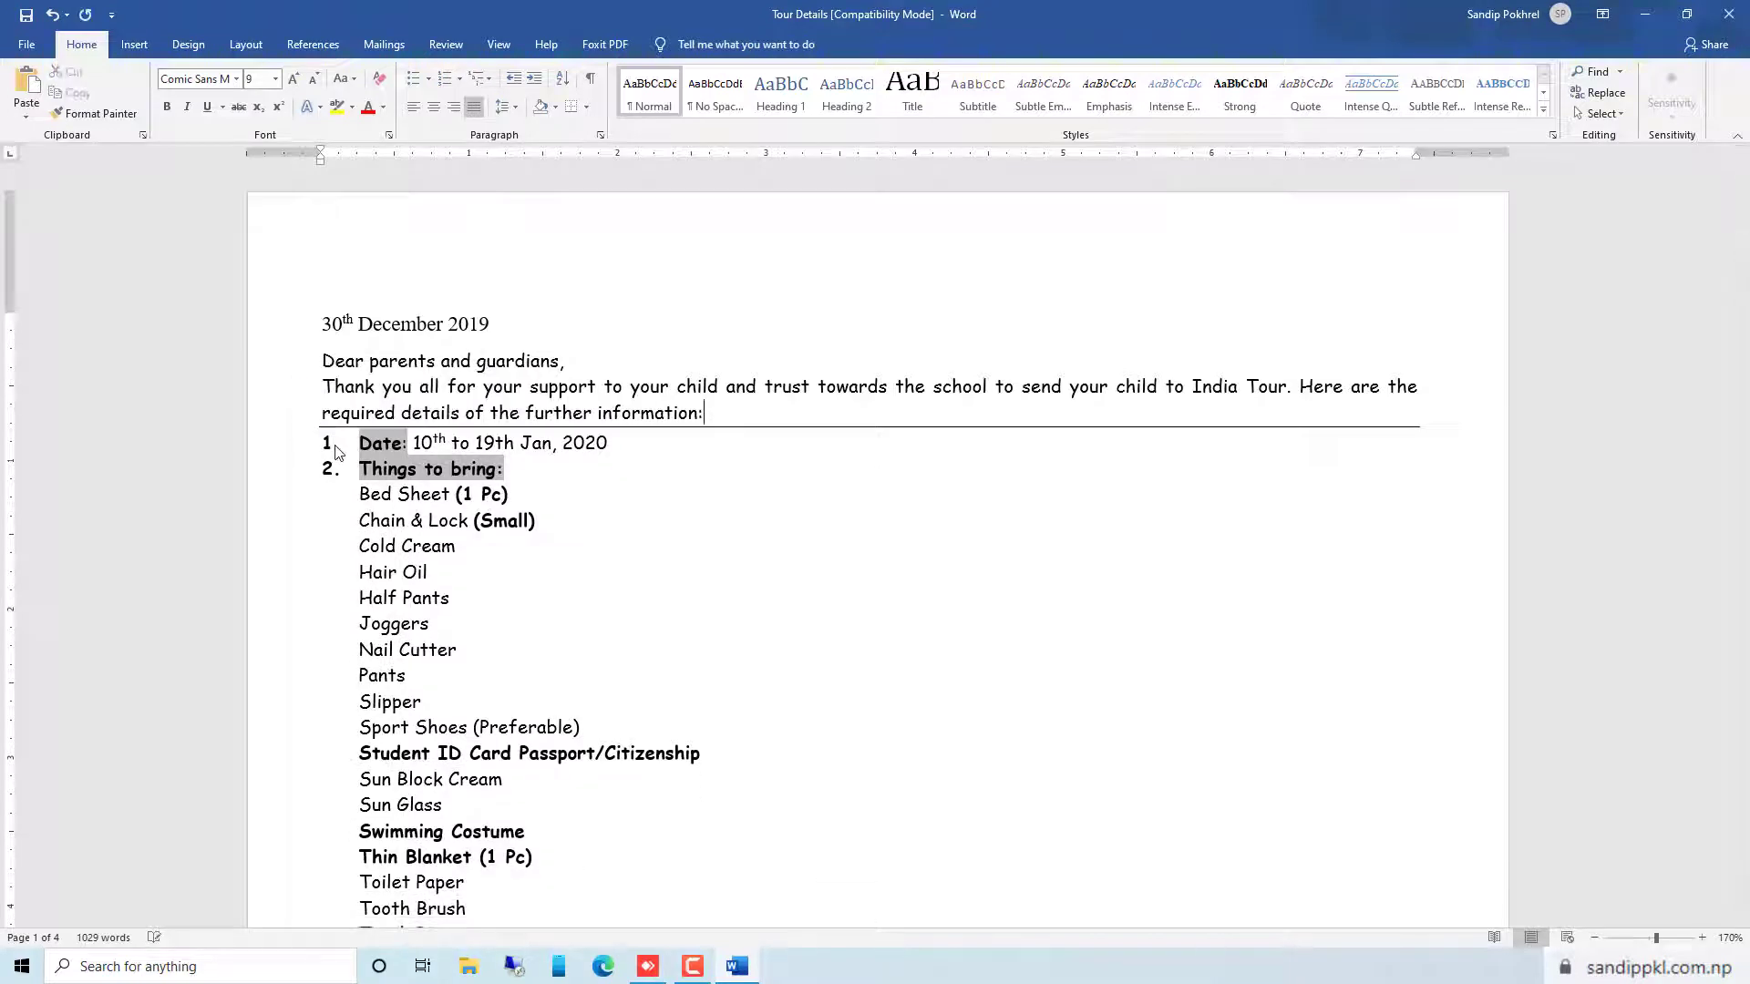
pyautogui.press('Delete')
pyautogui.hotkey('ctrl', 'z')
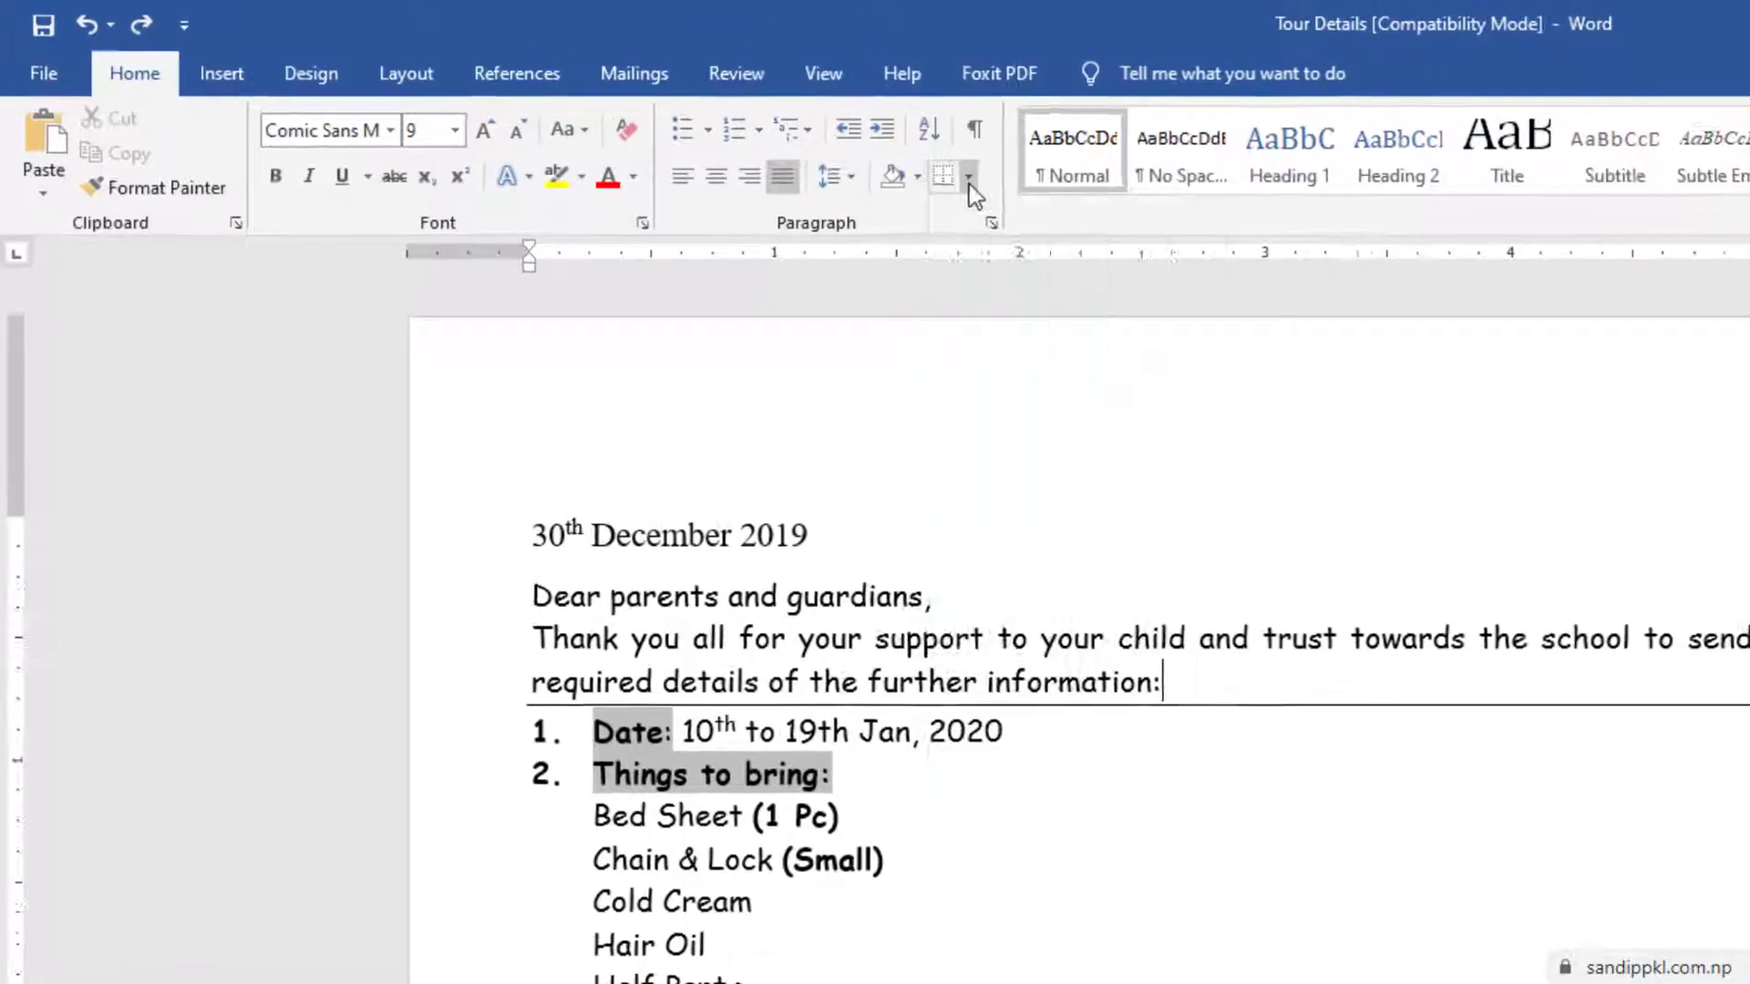
pyautogui.click(969, 179)
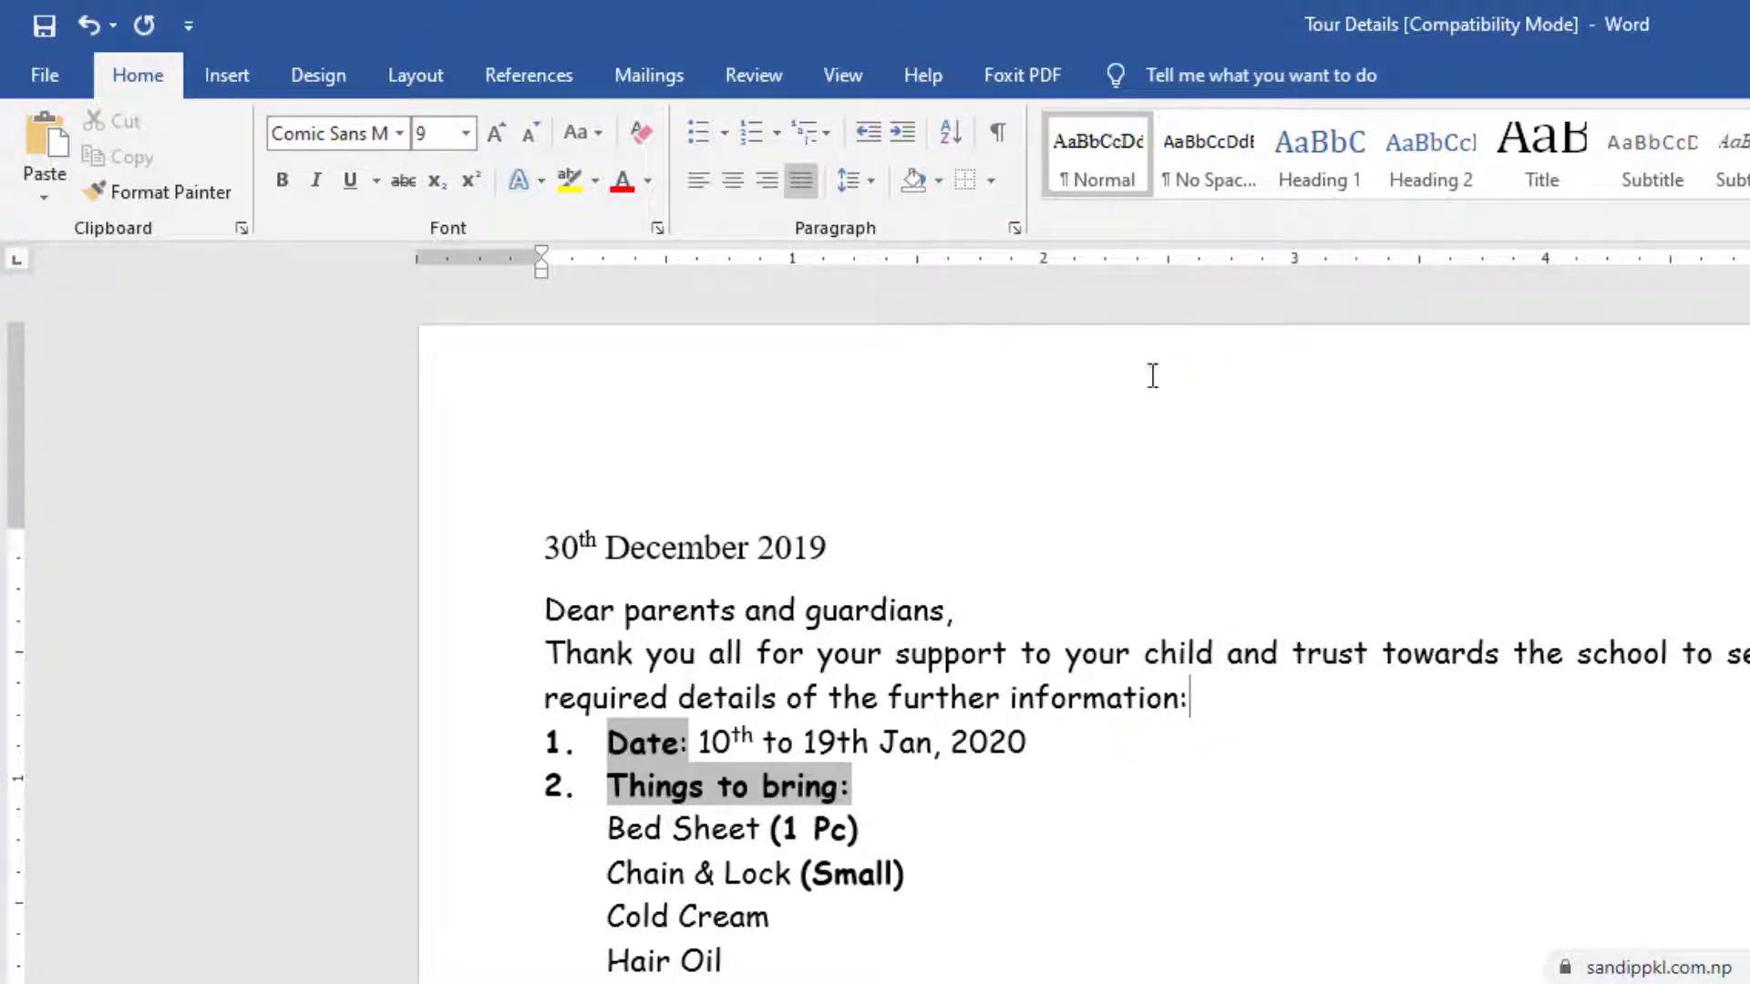
pyautogui.press('Return')
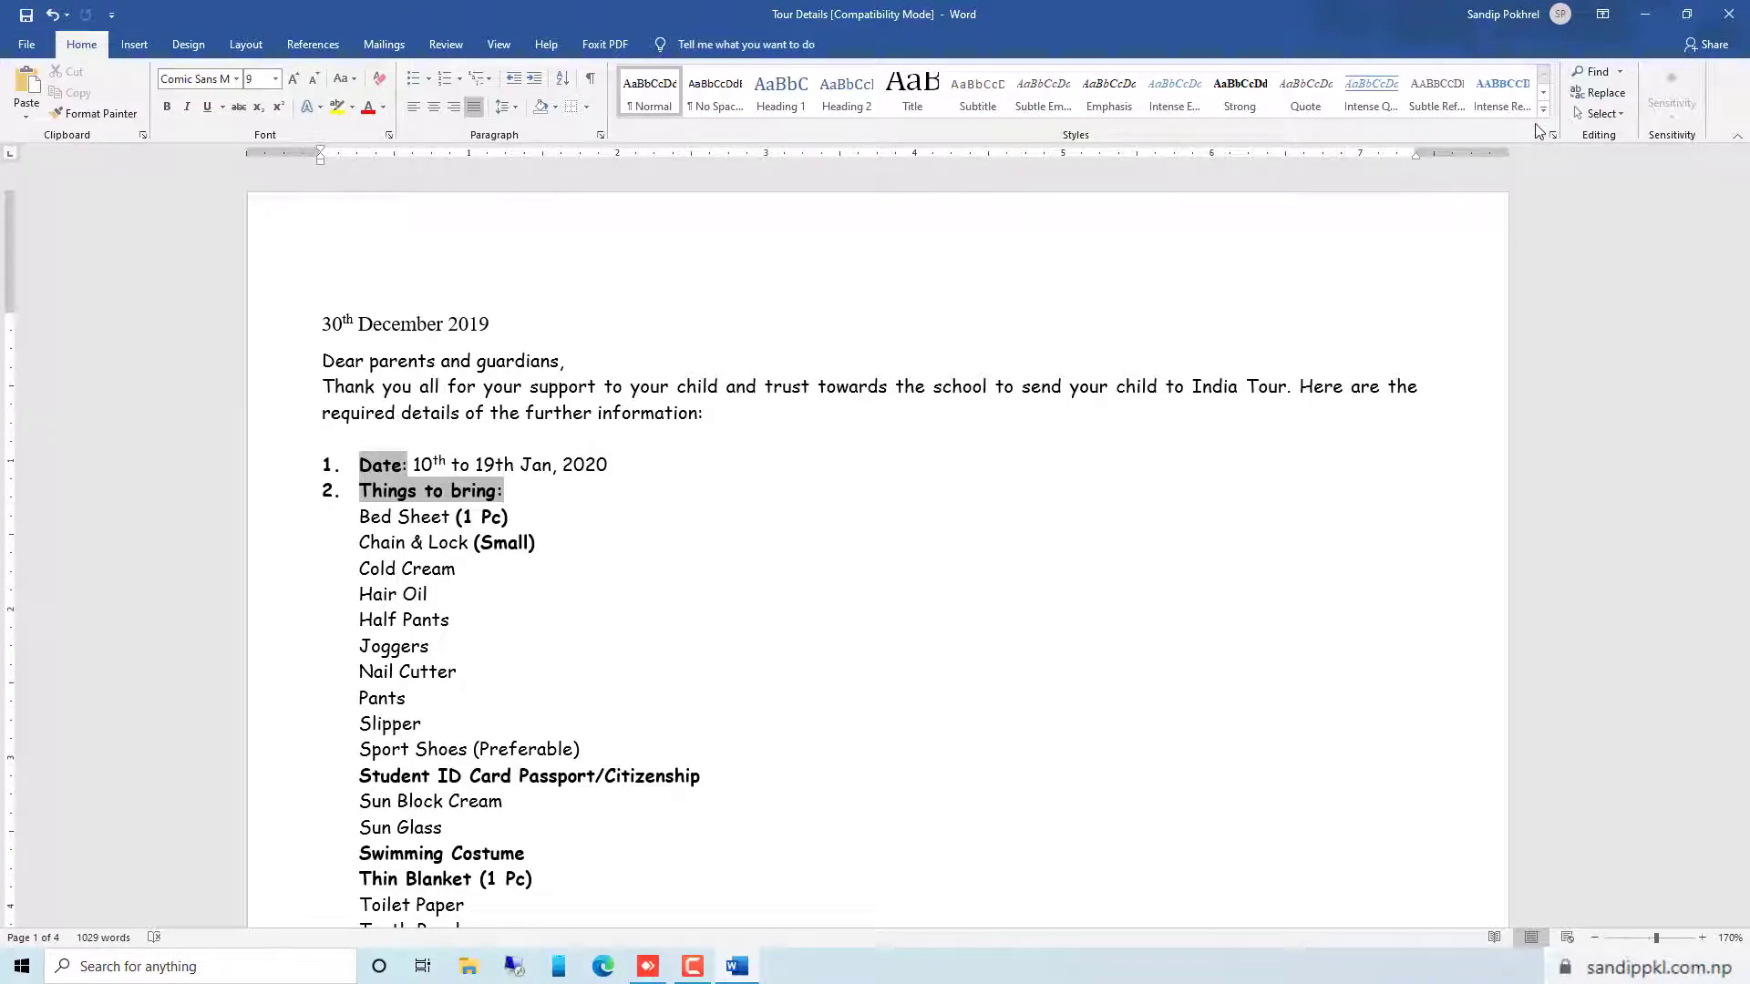
# Close the document, duplicate the Tour Details Word file on the desktop and open both the original and the copy
pyautogui.click(1728, 10)
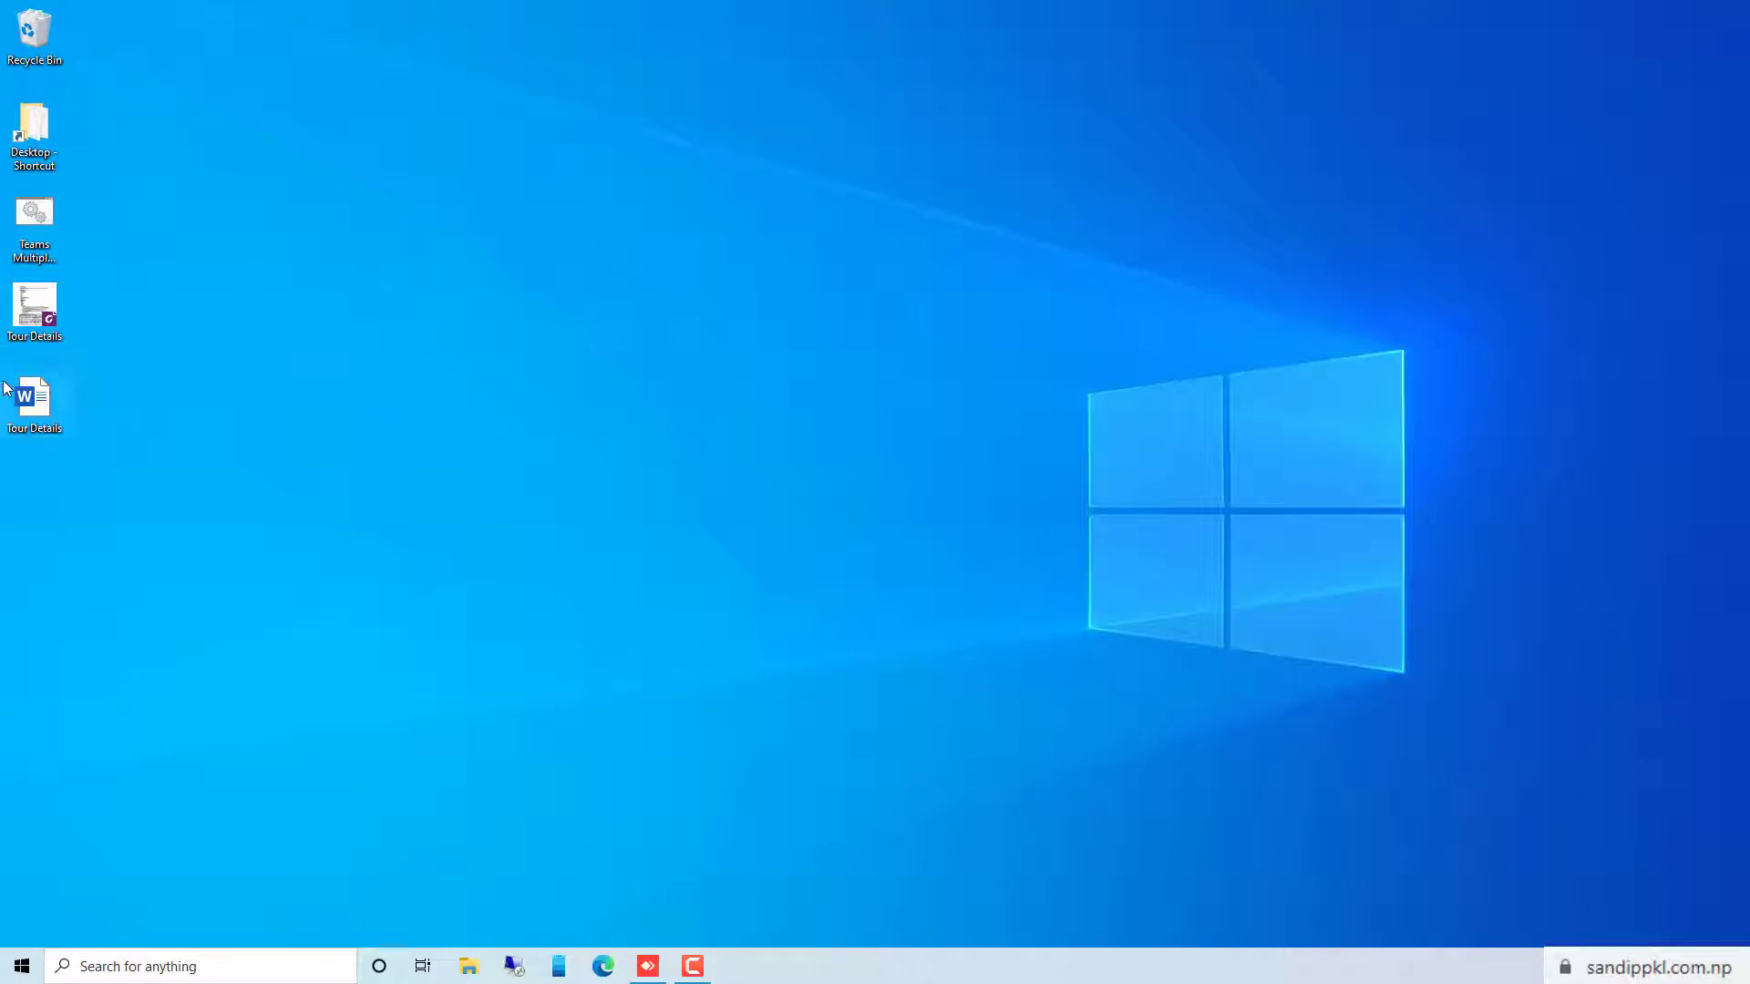
pyautogui.click(13, 412)
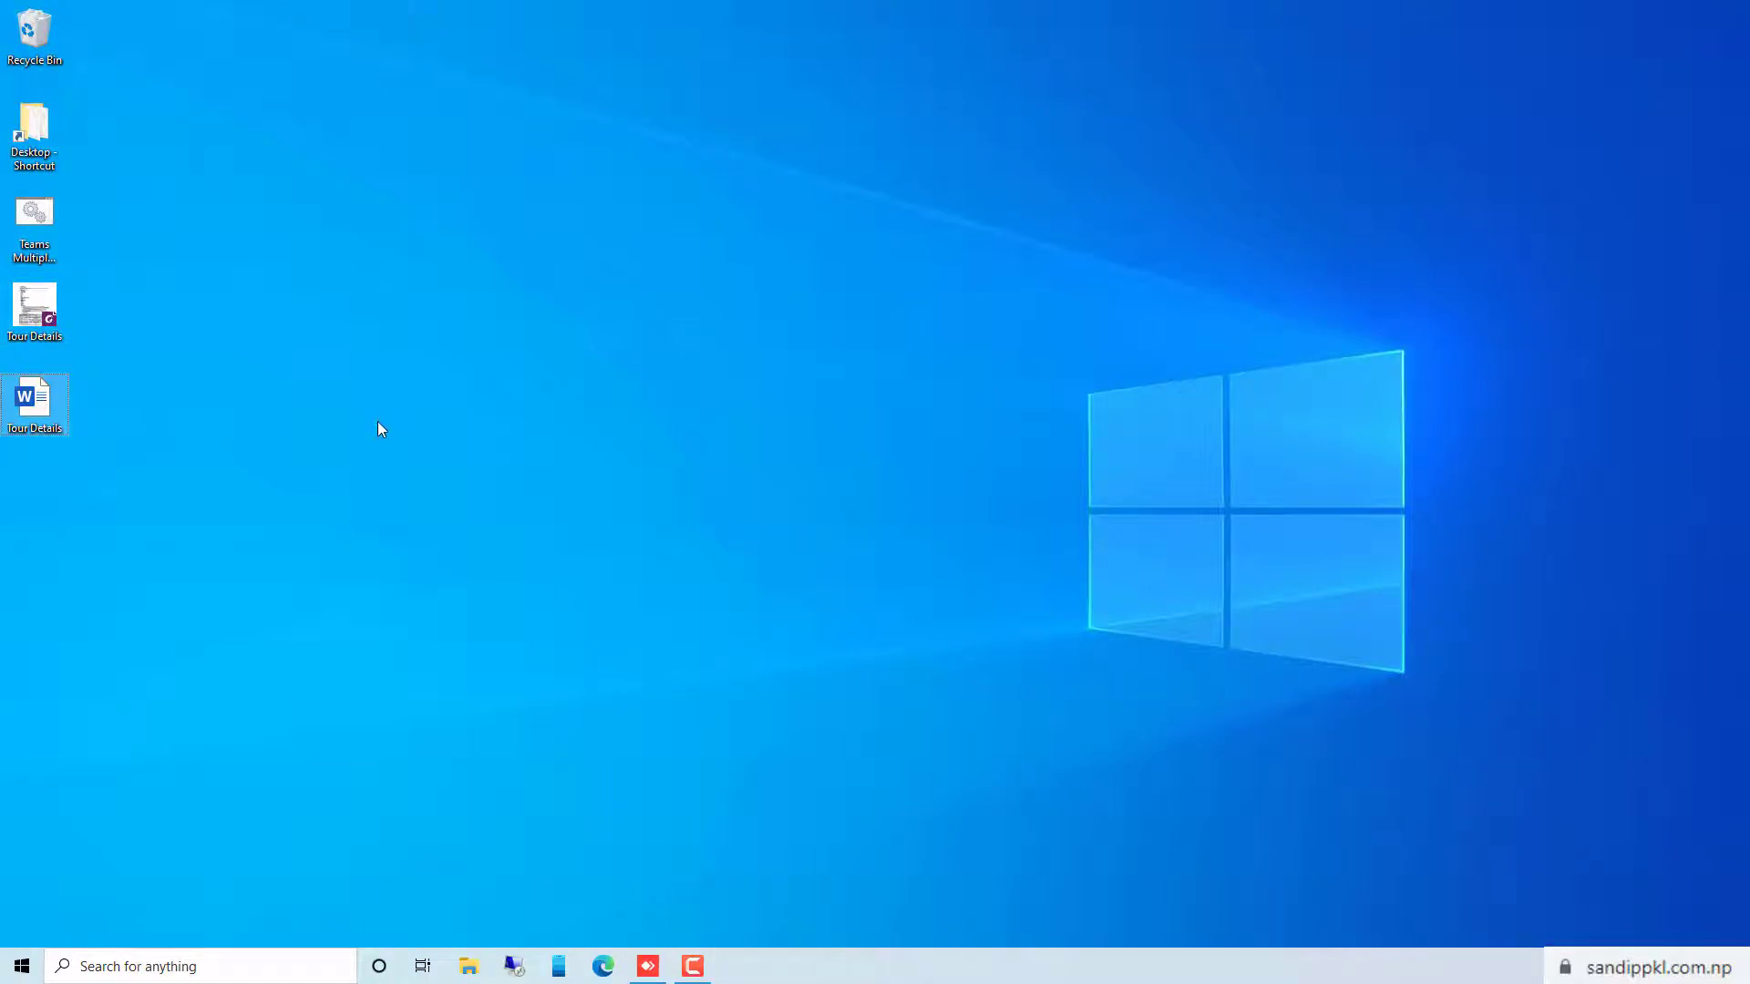
pyautogui.hotkey('ctrl', 'v')
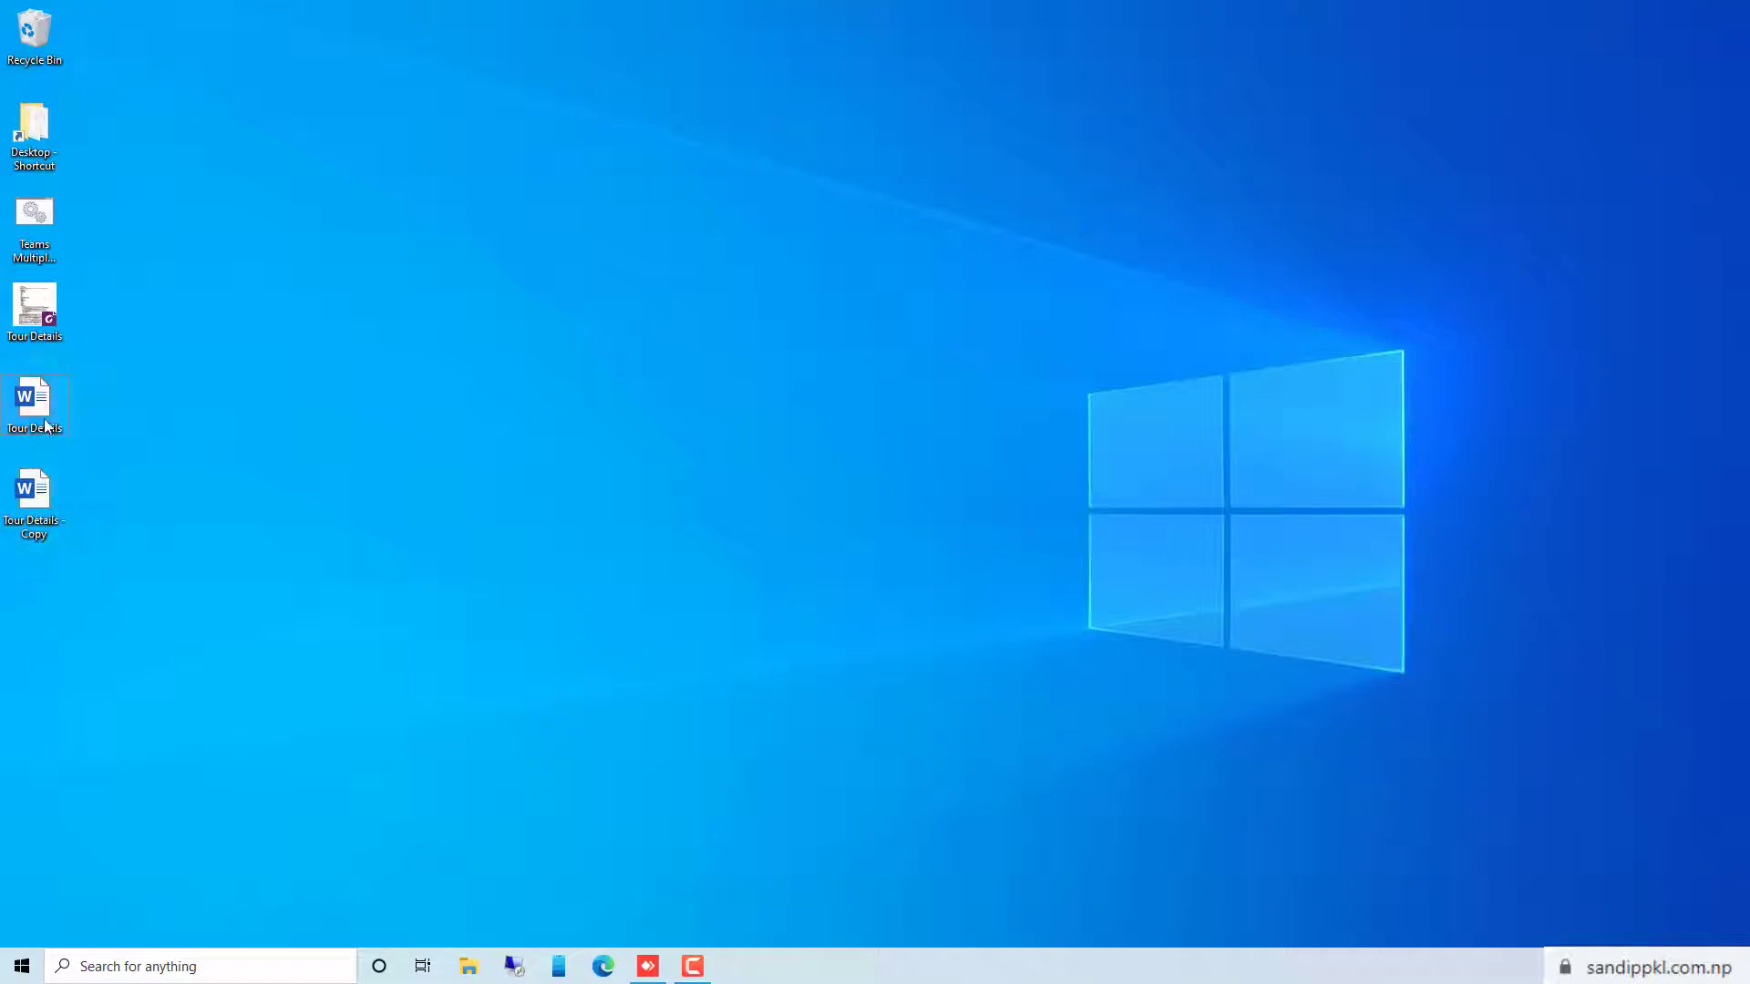
pyautogui.doubleClick(46, 426)
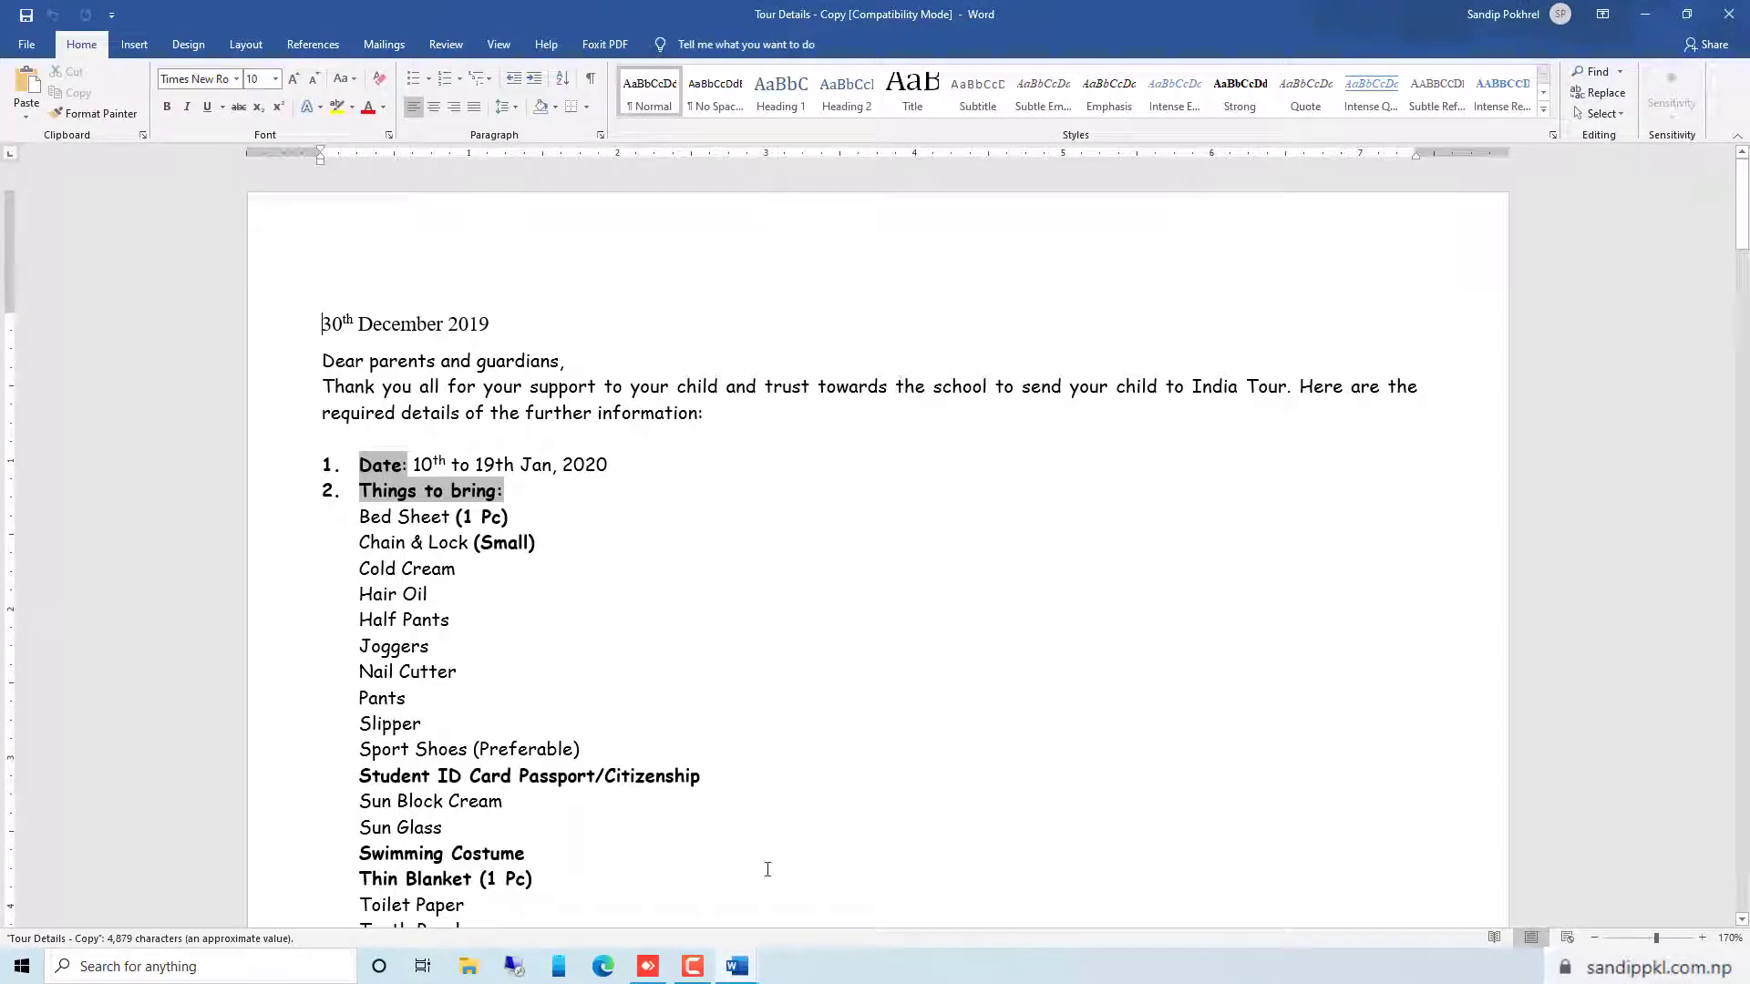
pyautogui.moveTo(740, 968)
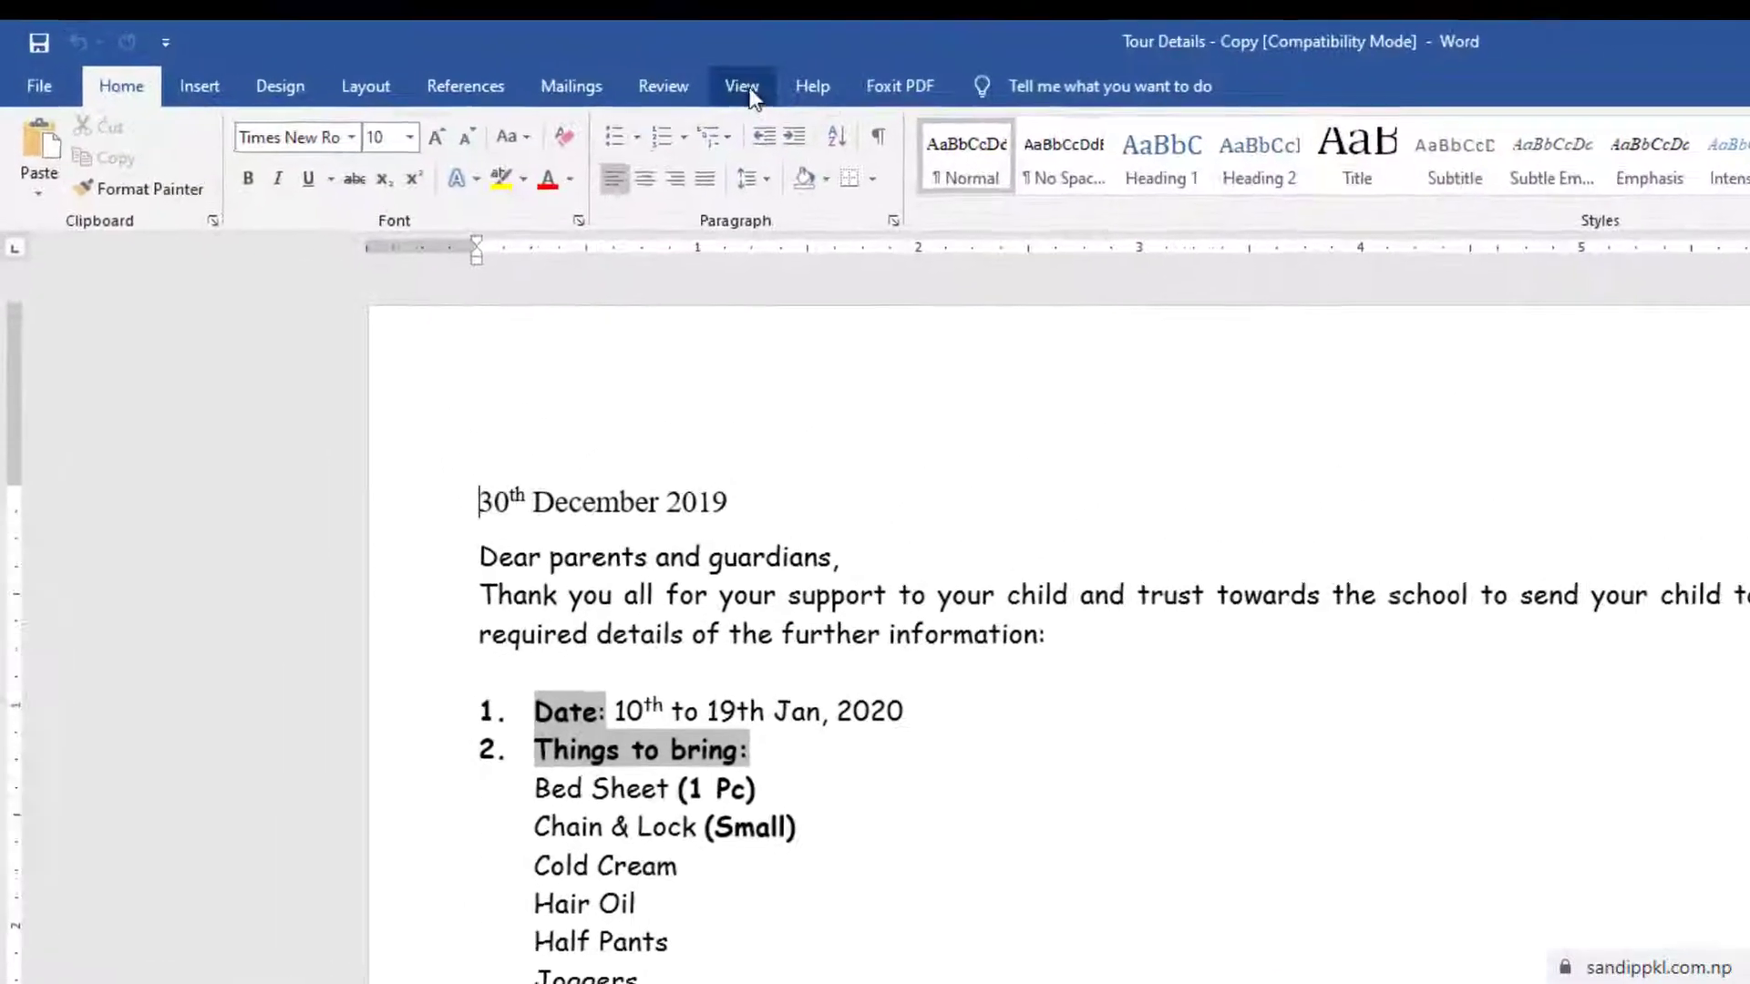
# View Tour Details - Copy and Tour Details side by side and scroll down and back up through them
pyautogui.click(503, 45)
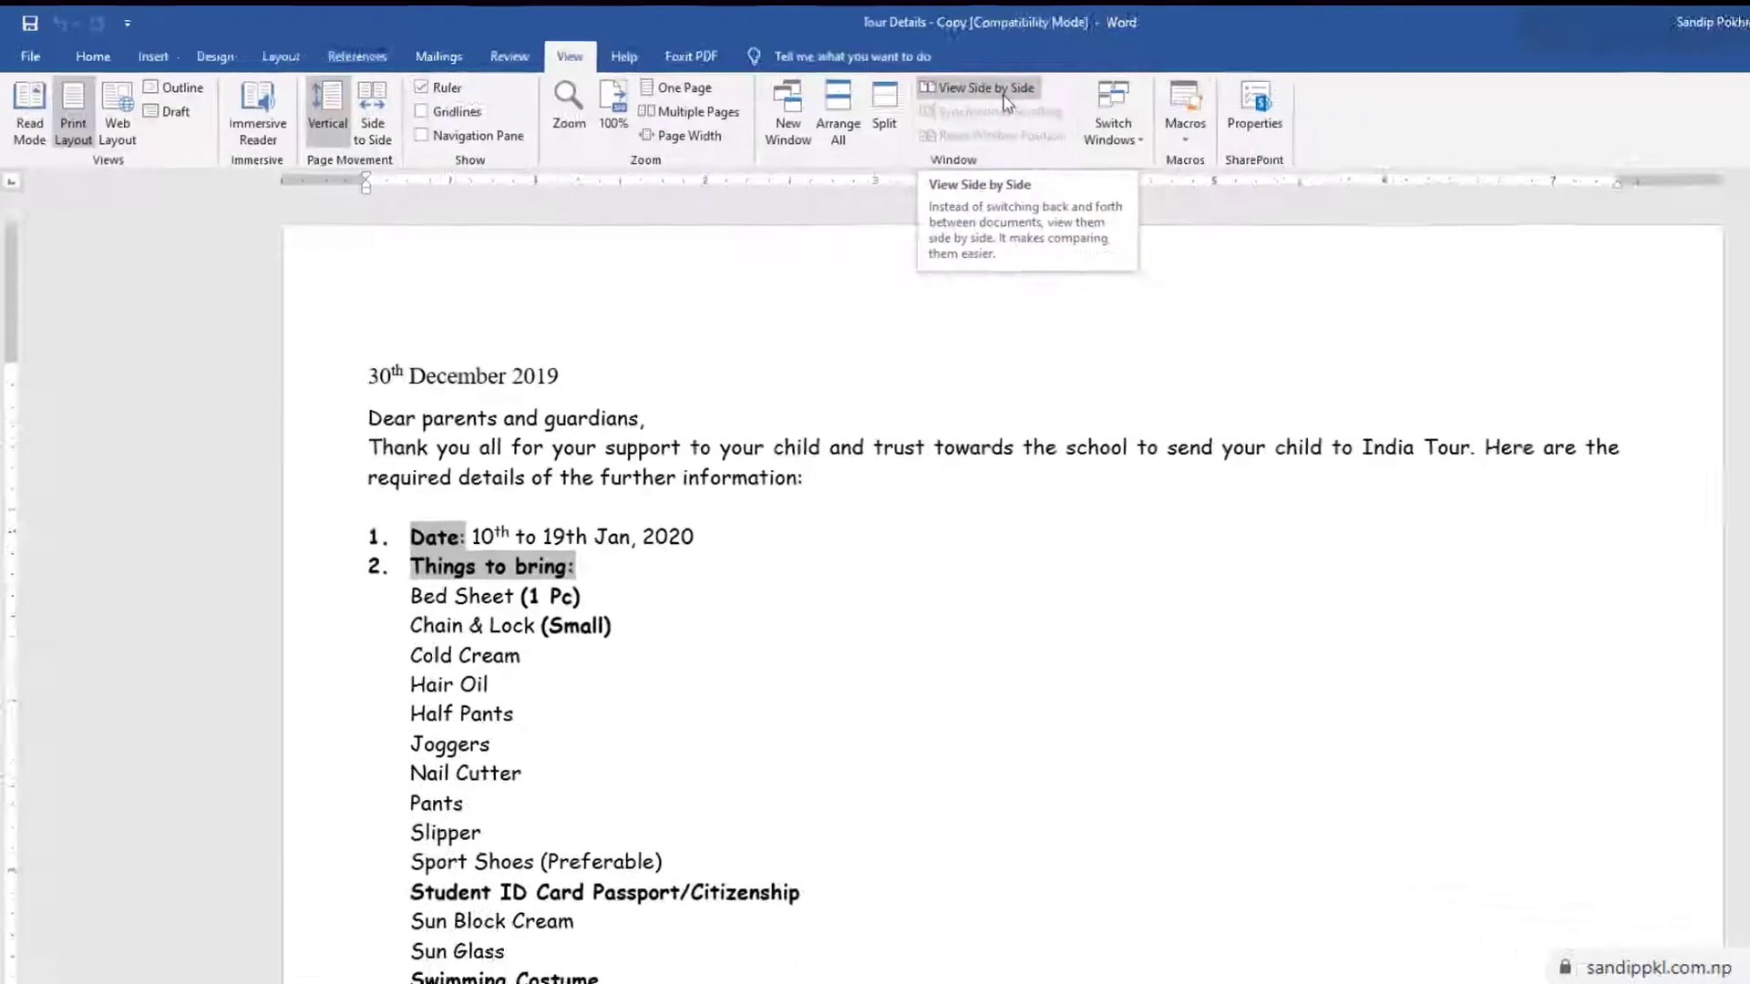
pyautogui.click(1005, 91)
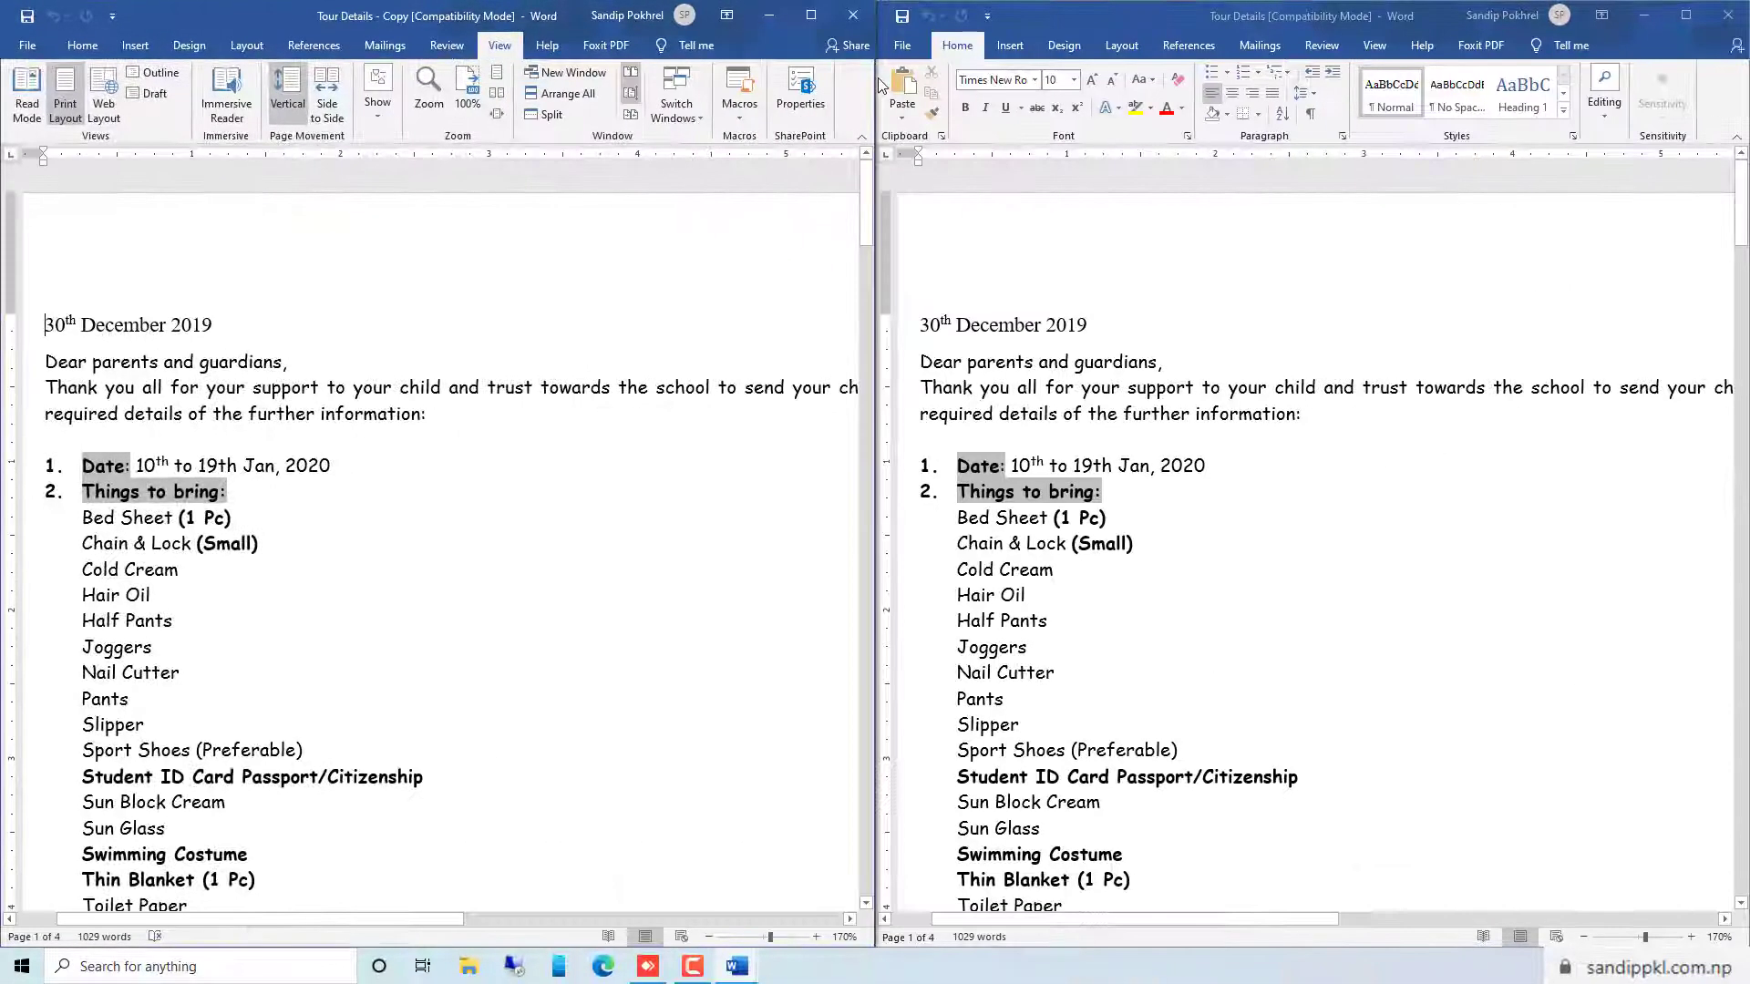
pyautogui.scroll(-5, 745, 344)
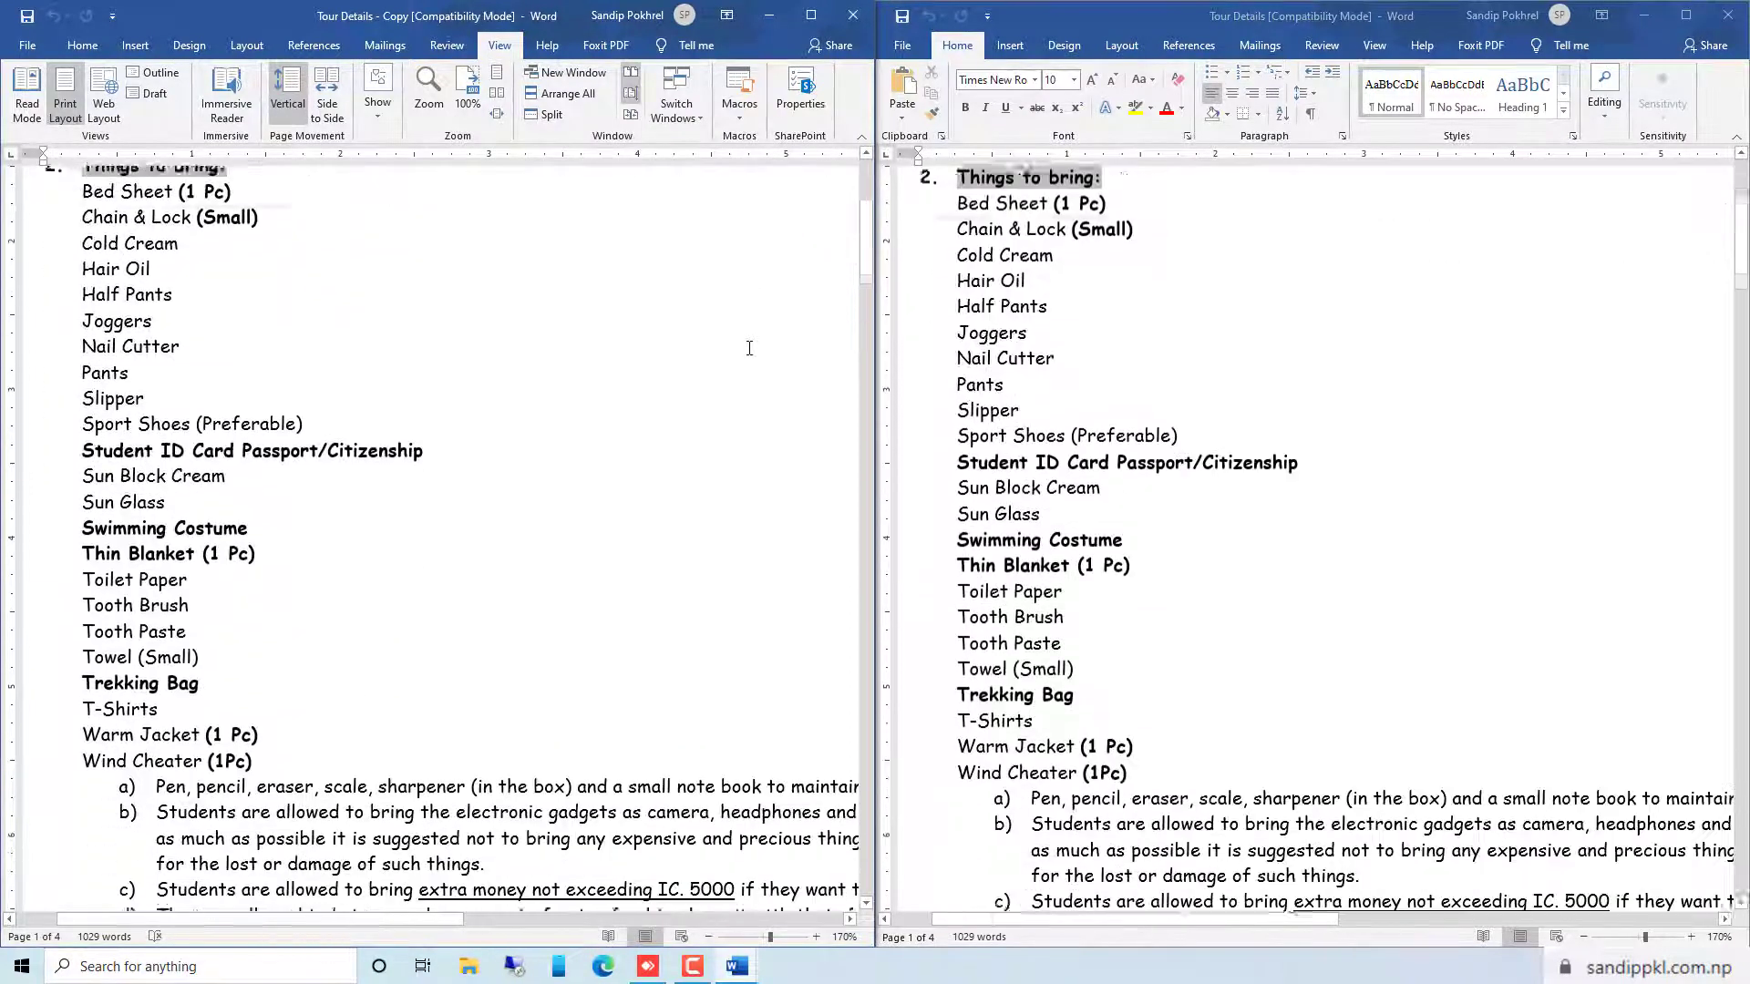
pyautogui.scroll(5, 745, 344)
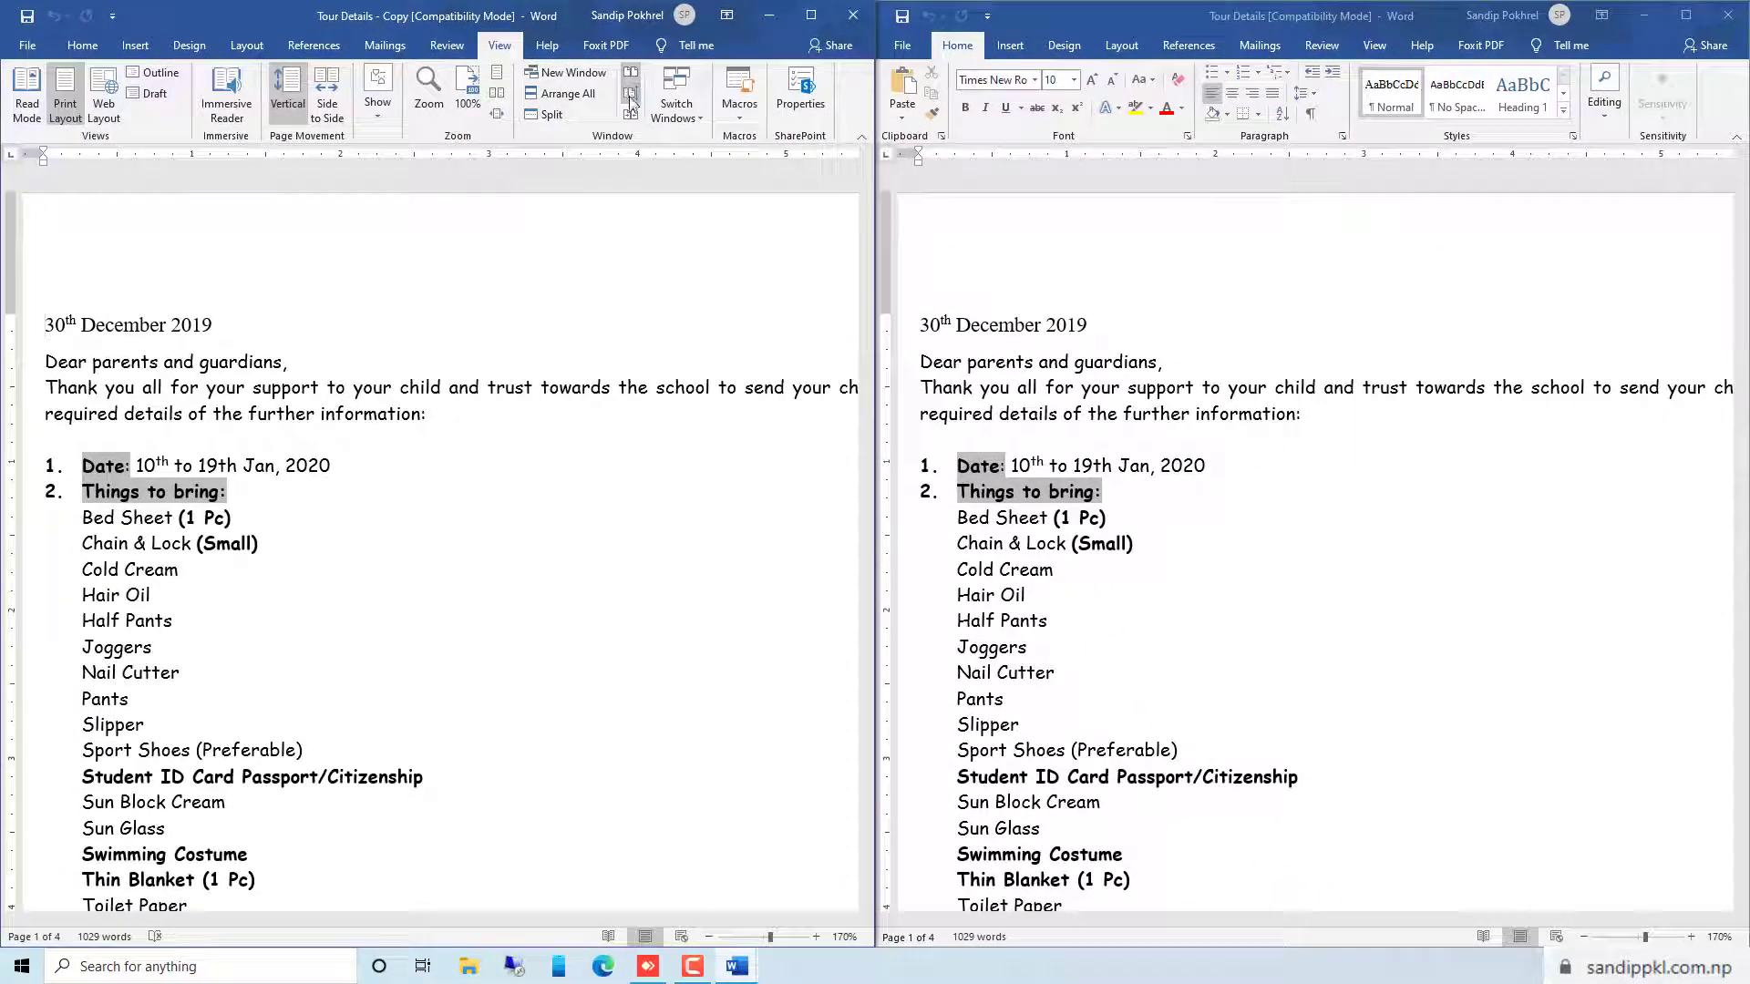
# Turn off synchronous scrolling and scroll Tour Details - Copy down and back up
pyautogui.click(630, 101)
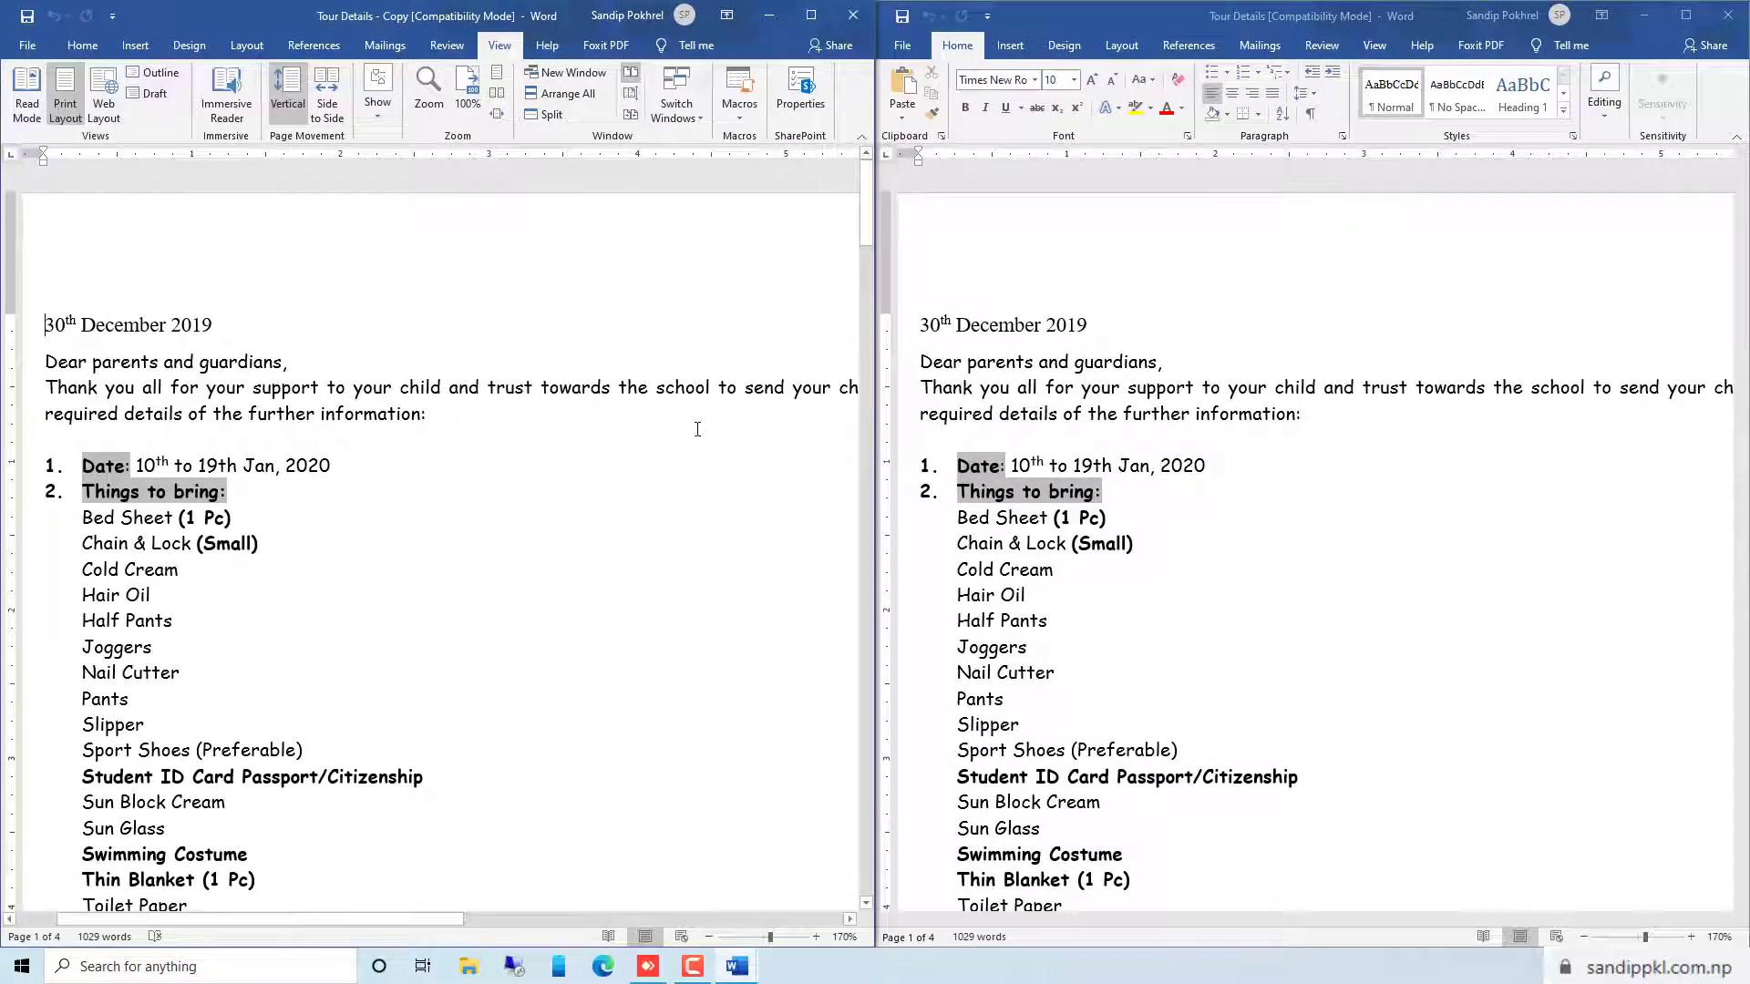
pyautogui.scroll(-5, 695, 430)
pyautogui.scroll(5, 697, 431)
# Turn synchronous scrolling back on and scroll both documents together down several pages and back to the beginning
pyautogui.click(631, 96)
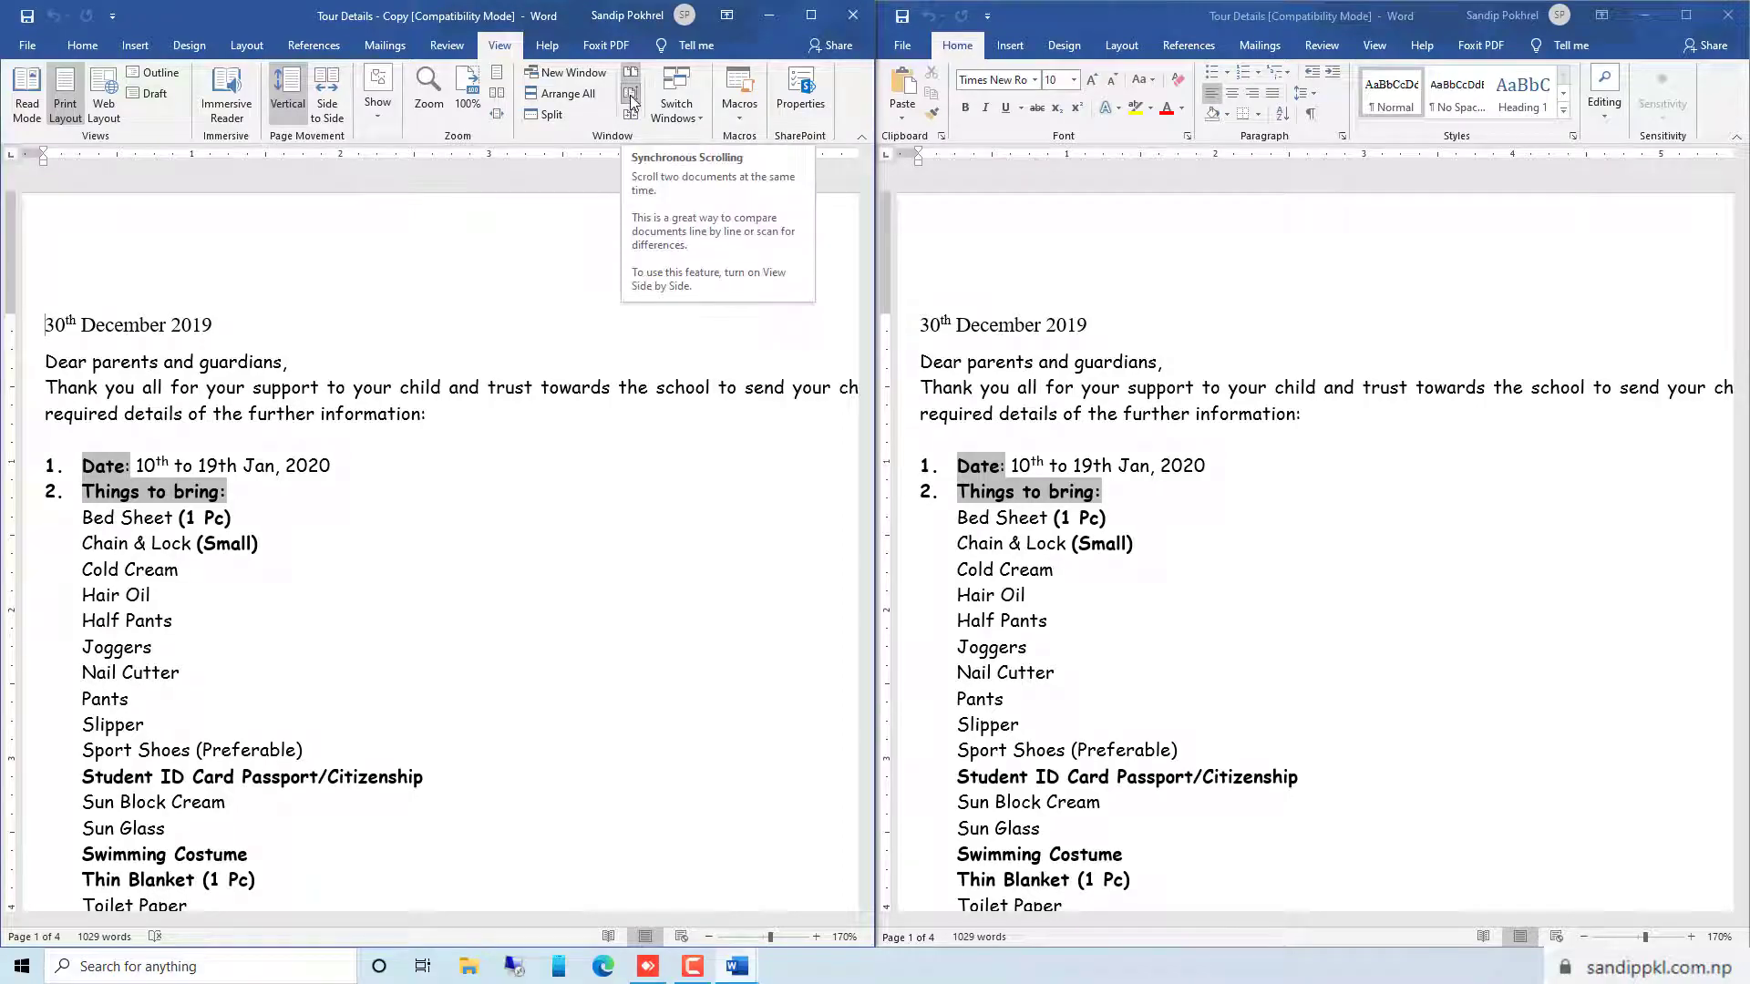
pyautogui.scroll(-10, 779, 442)
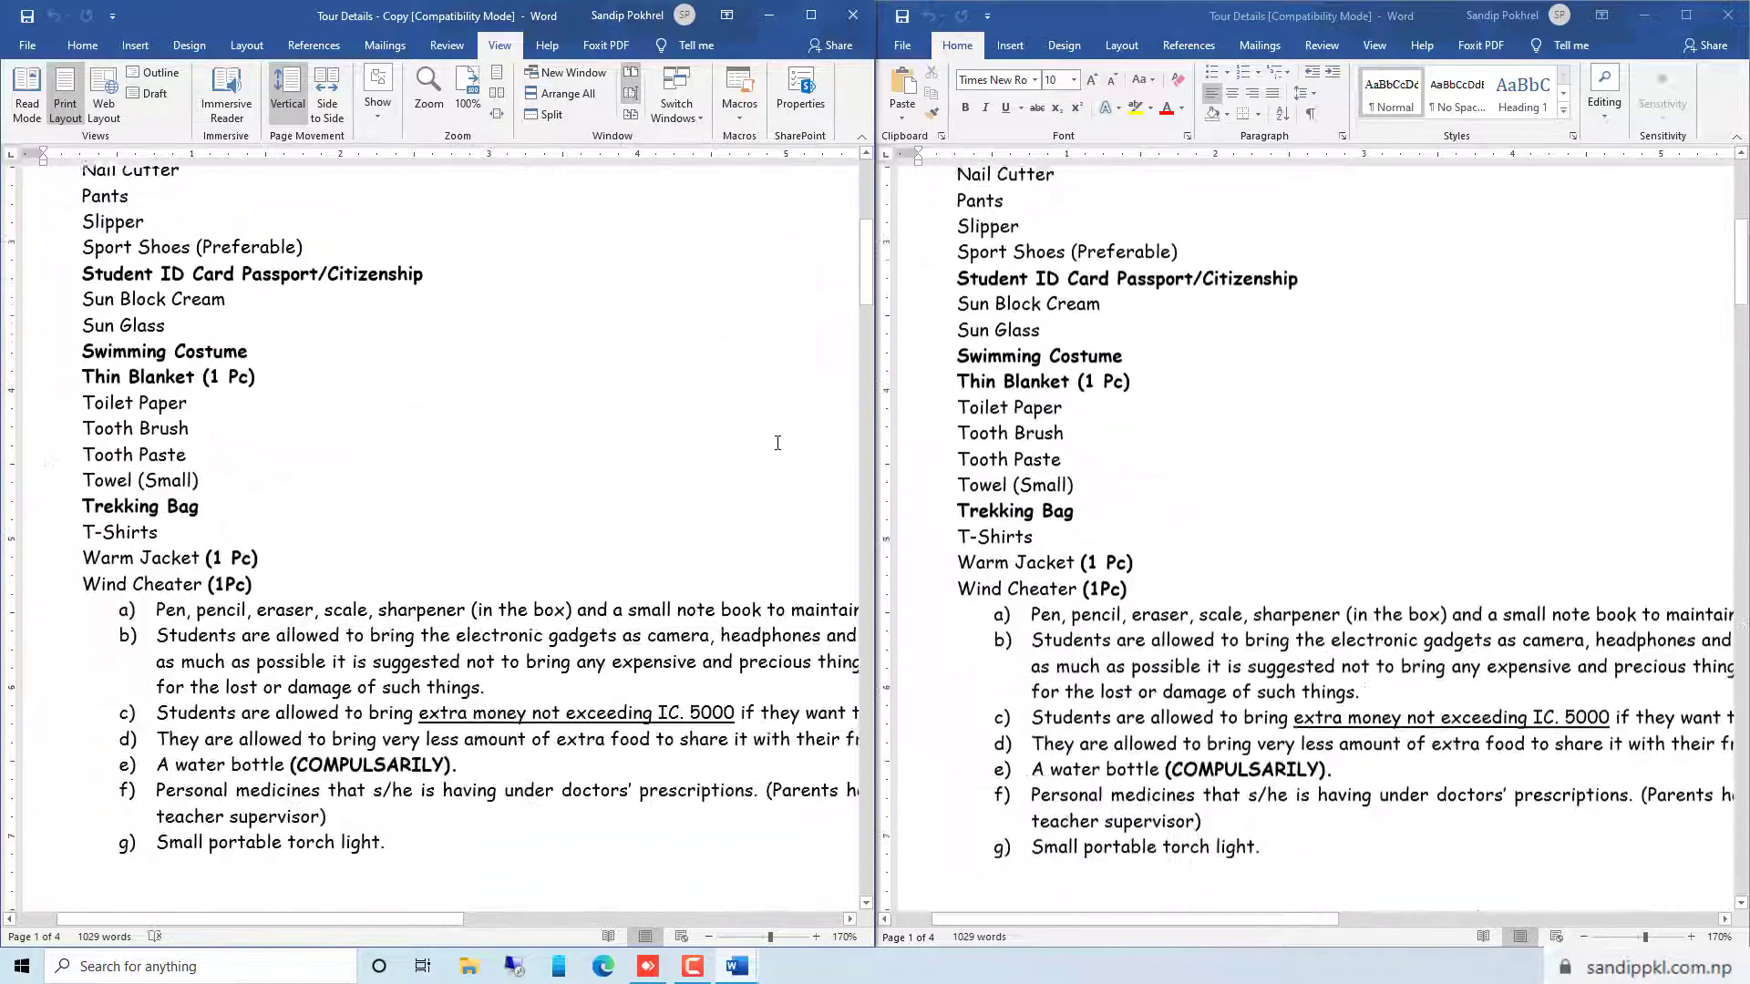
pyautogui.scroll(-20, 776, 445)
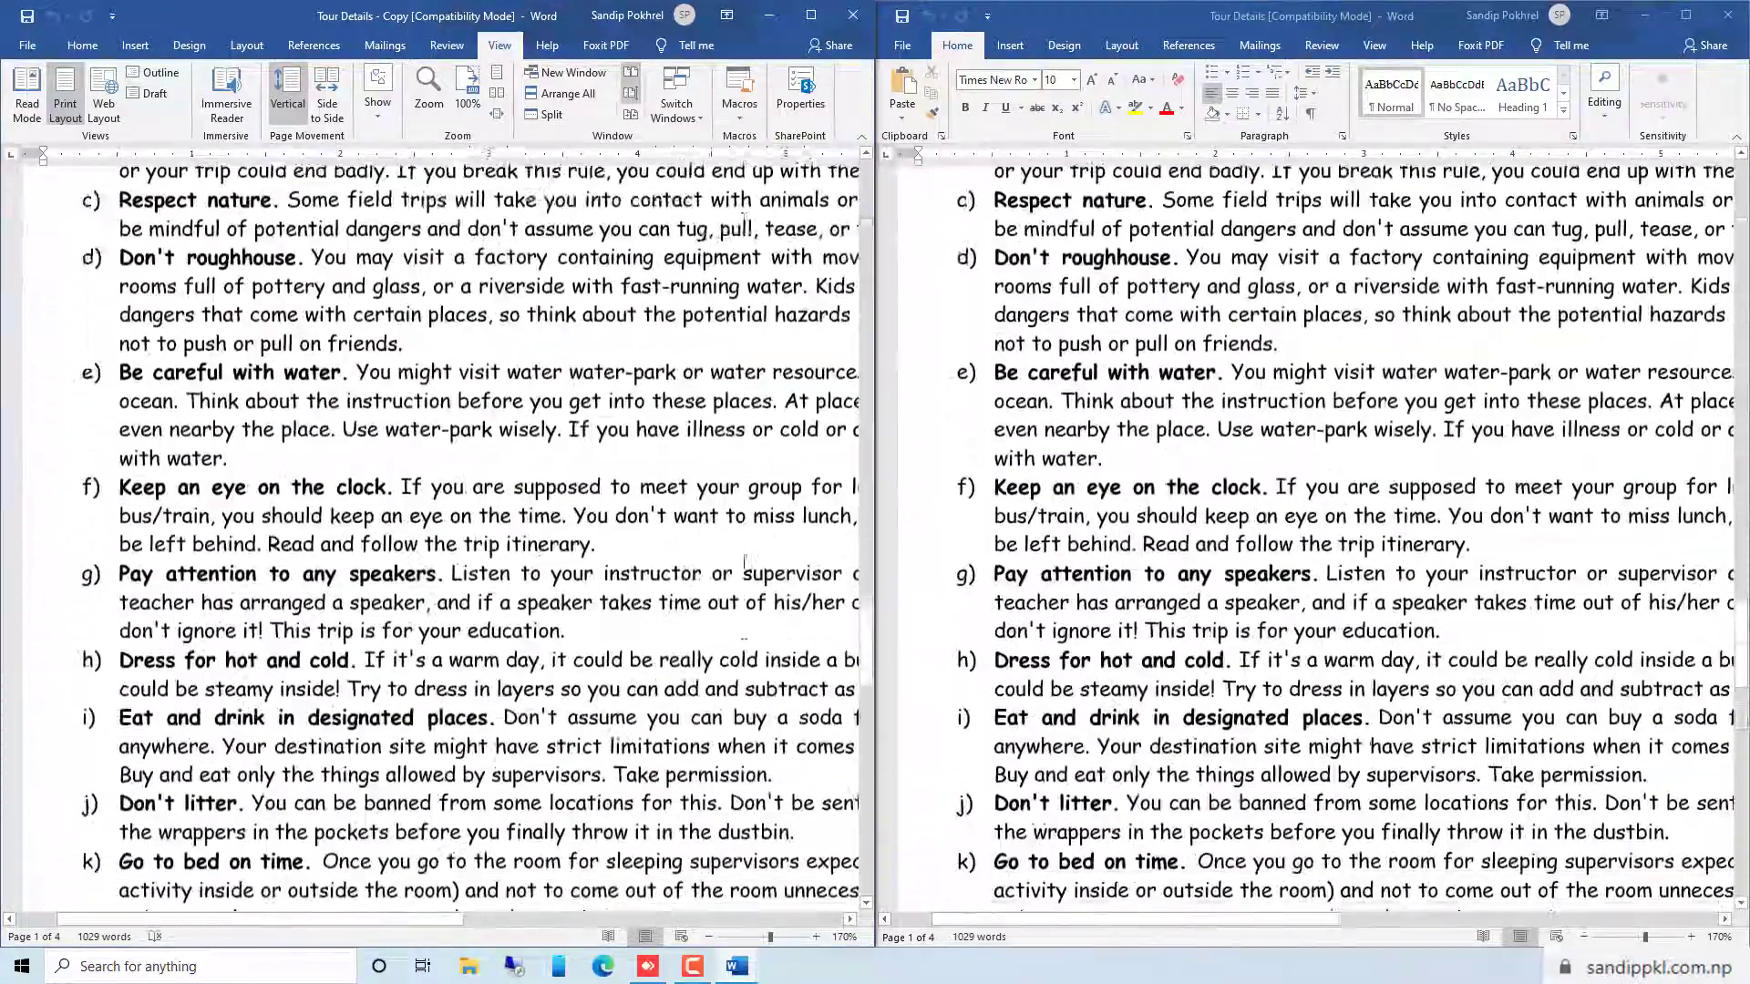
pyautogui.scroll(20, 744, 564)
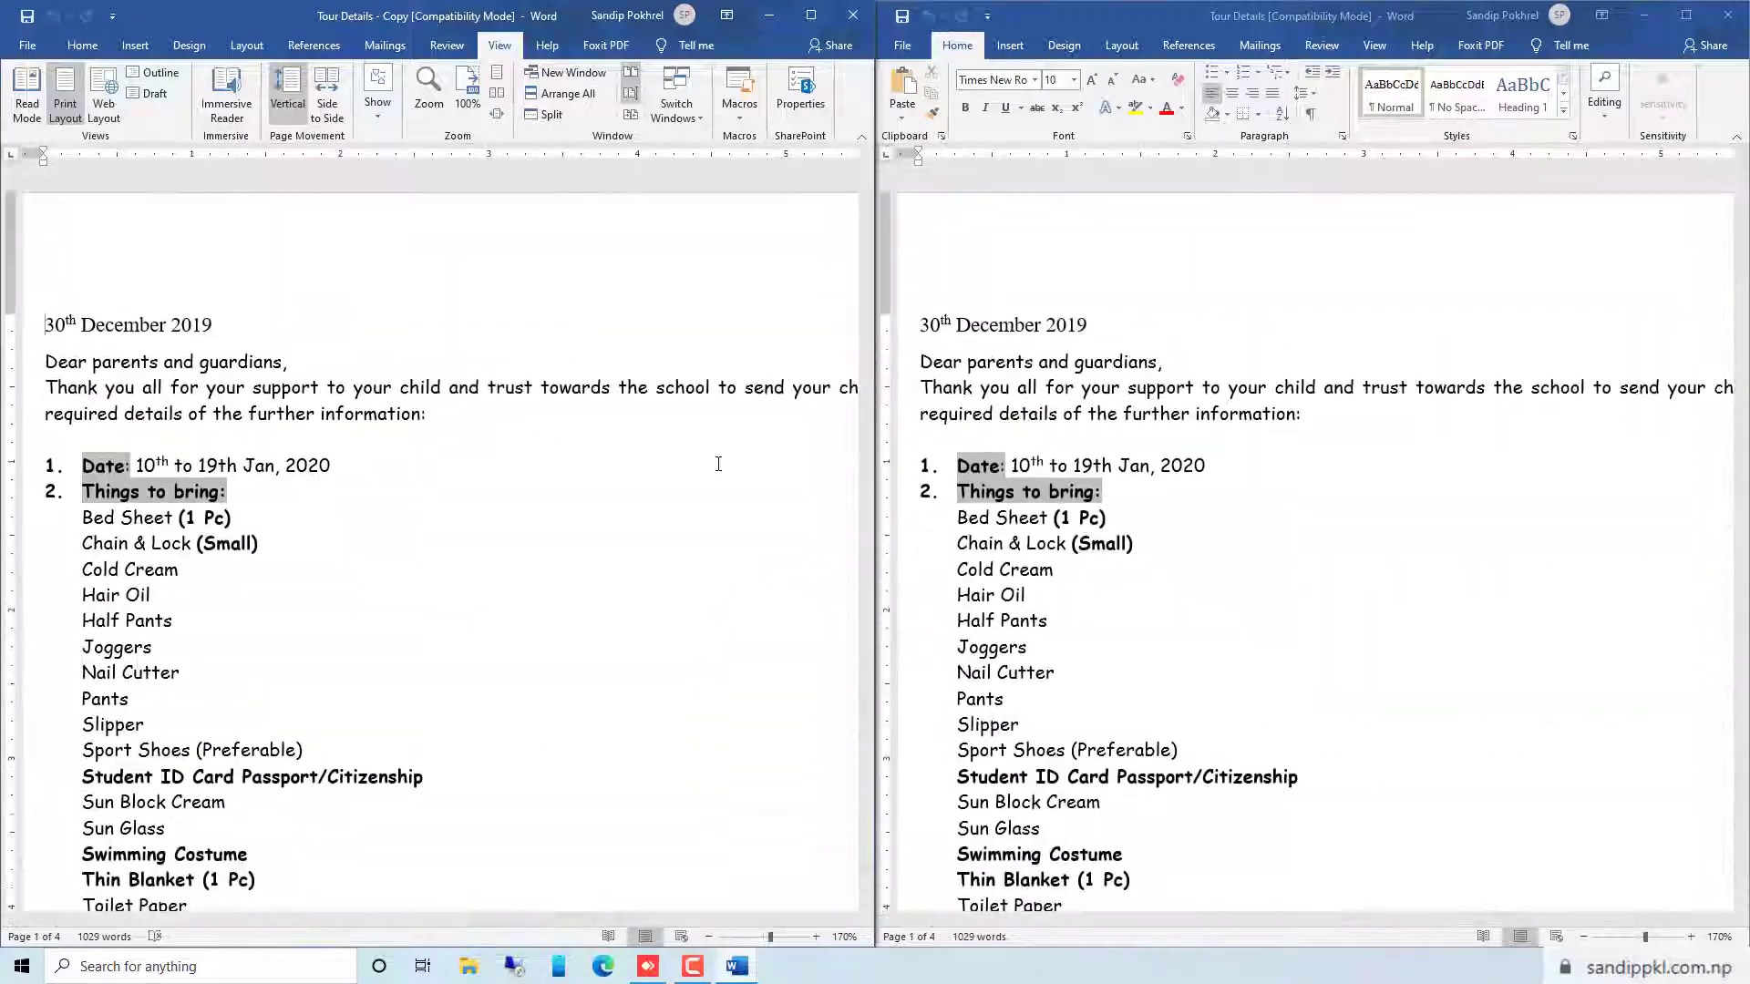